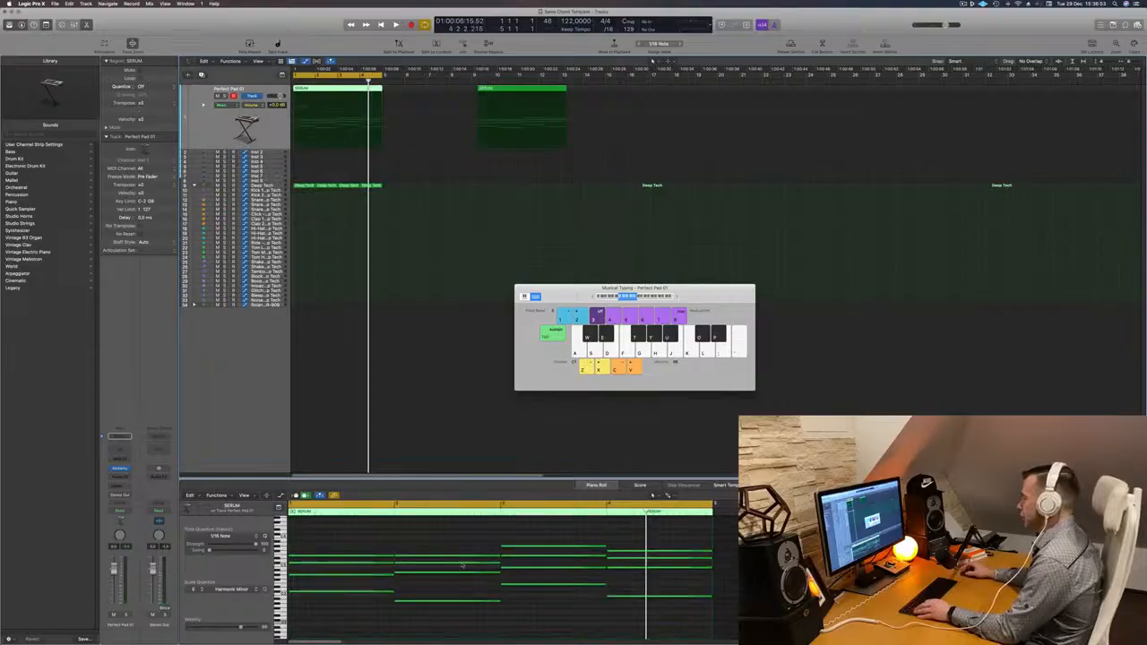
left_click_drag(461, 530, 451, 623)
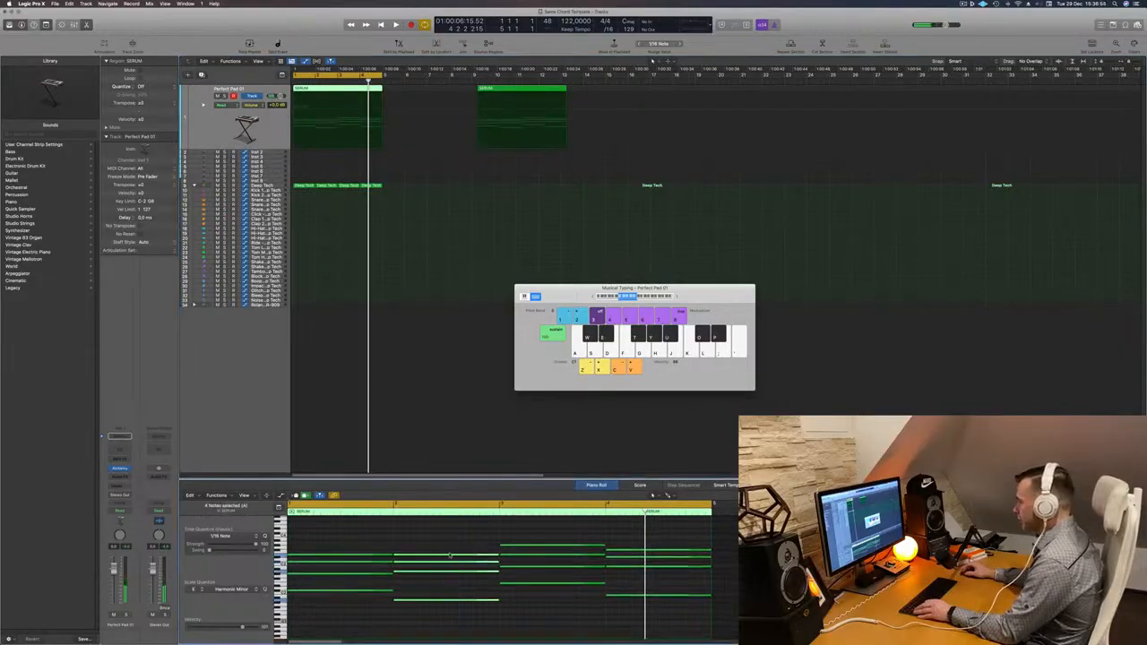
left_click_drag(564, 556, 760, 558)
left_click_drag(669, 537, 658, 632)
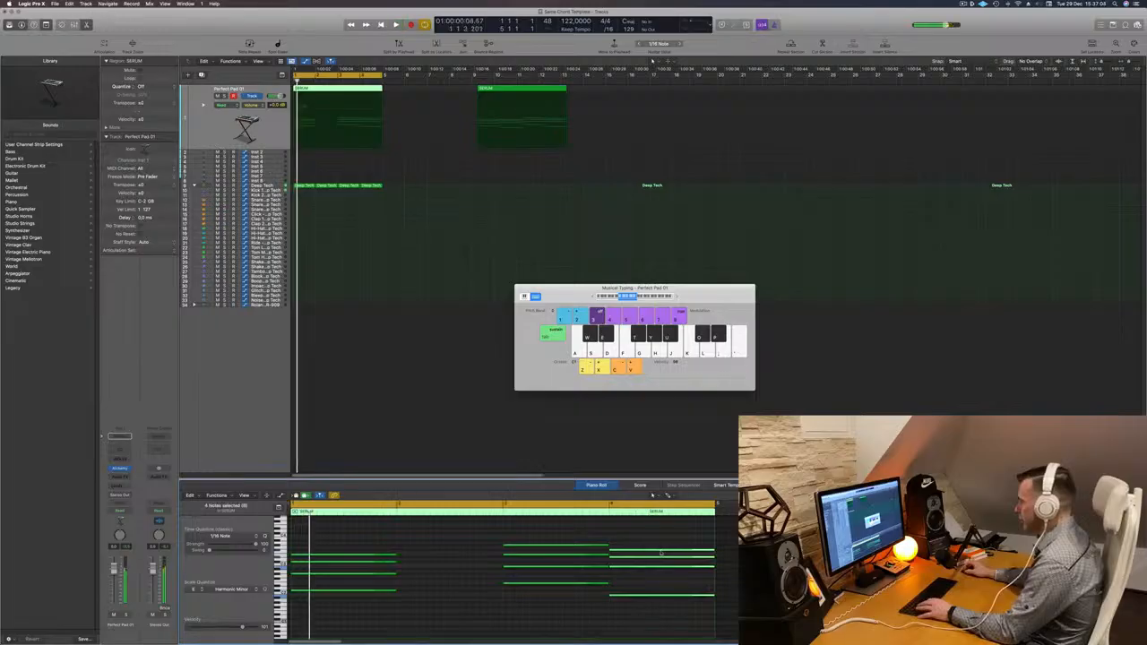
key("super+z")
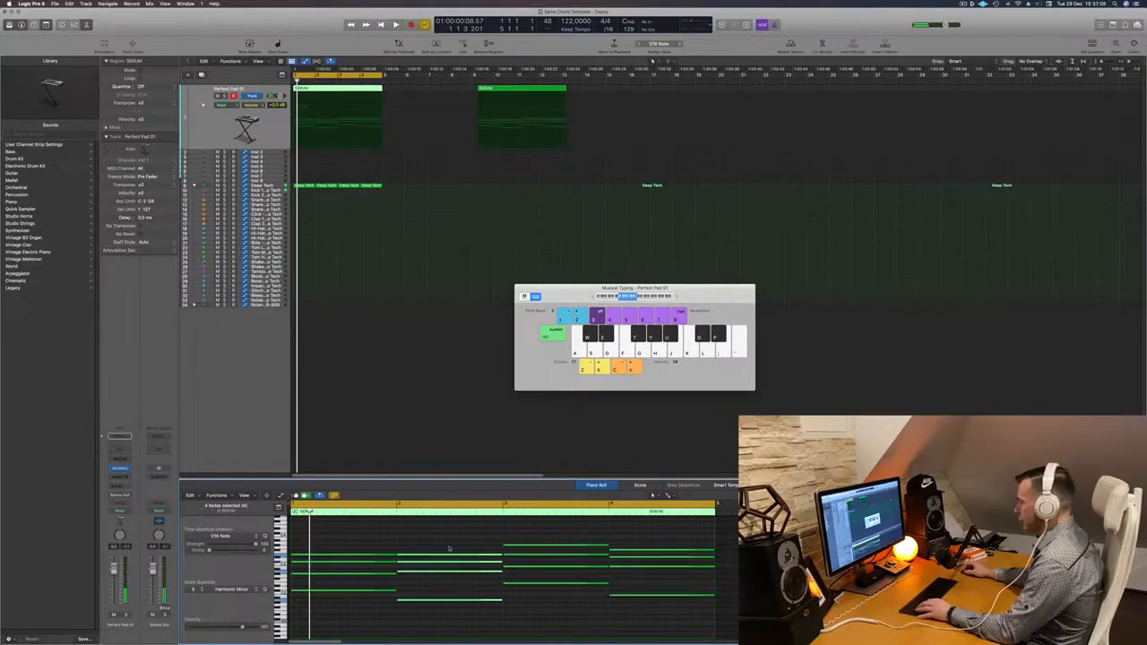
- Lengthen the first SERUM region up to the second SERUM region and move its second chord to bar 5
left_click_drag(719, 545, 1122, 545)
left_click_drag(441, 539, 452, 638)
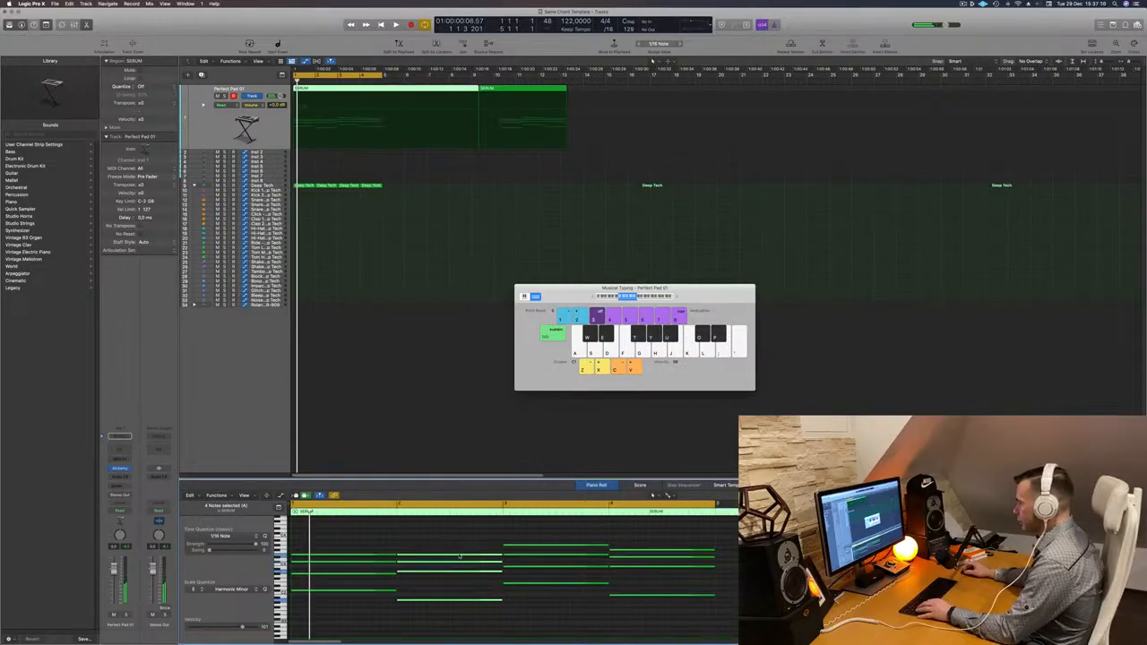
left_click_drag(460, 557, 779, 556)
- Move the fourth chord into bar 2 and the chord parked at bar 5 into bar 4, playing back the progression
left_click_drag(653, 613, 430, 554)
key("space")
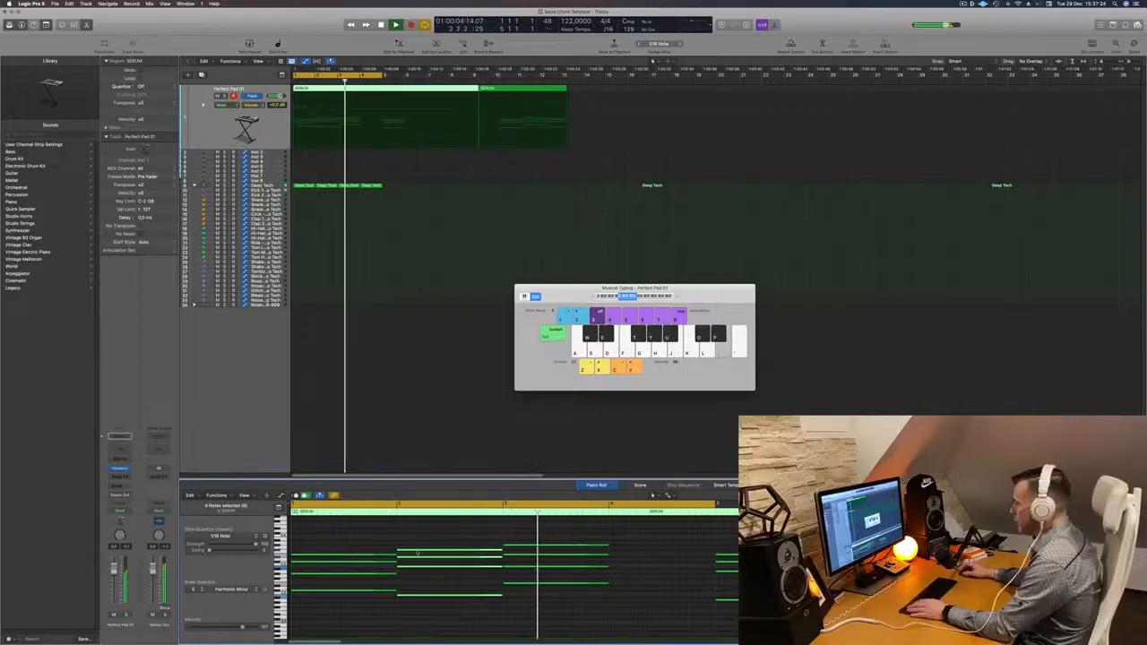
left_click(684, 545)
key("space")
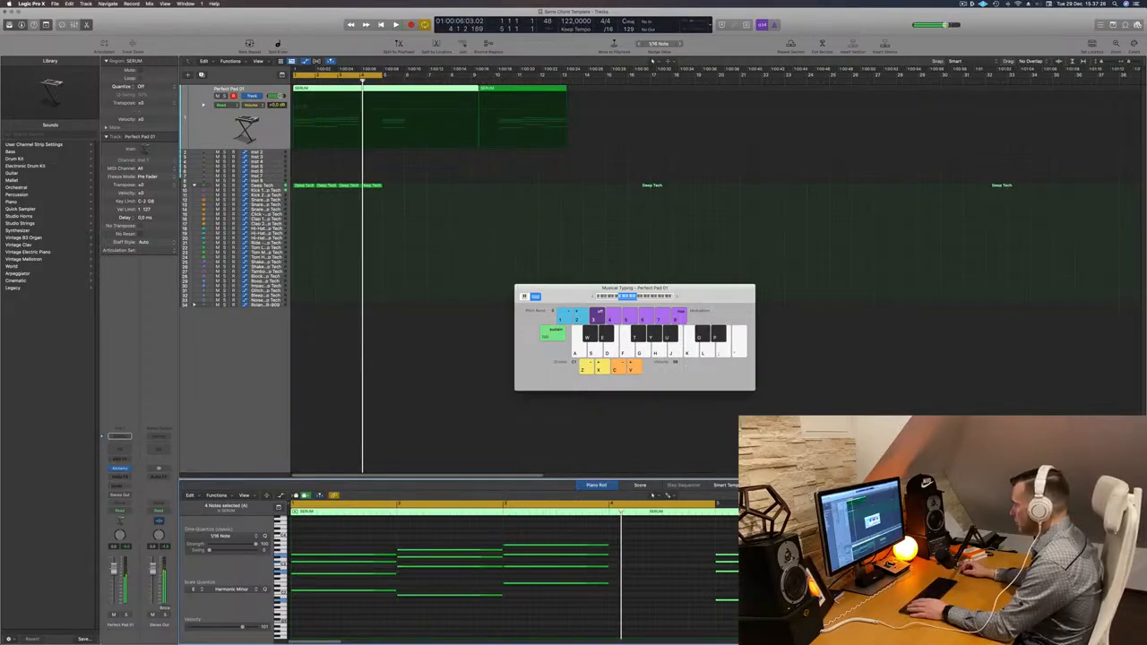
left_click_drag(745, 555, 637, 560)
key("space")
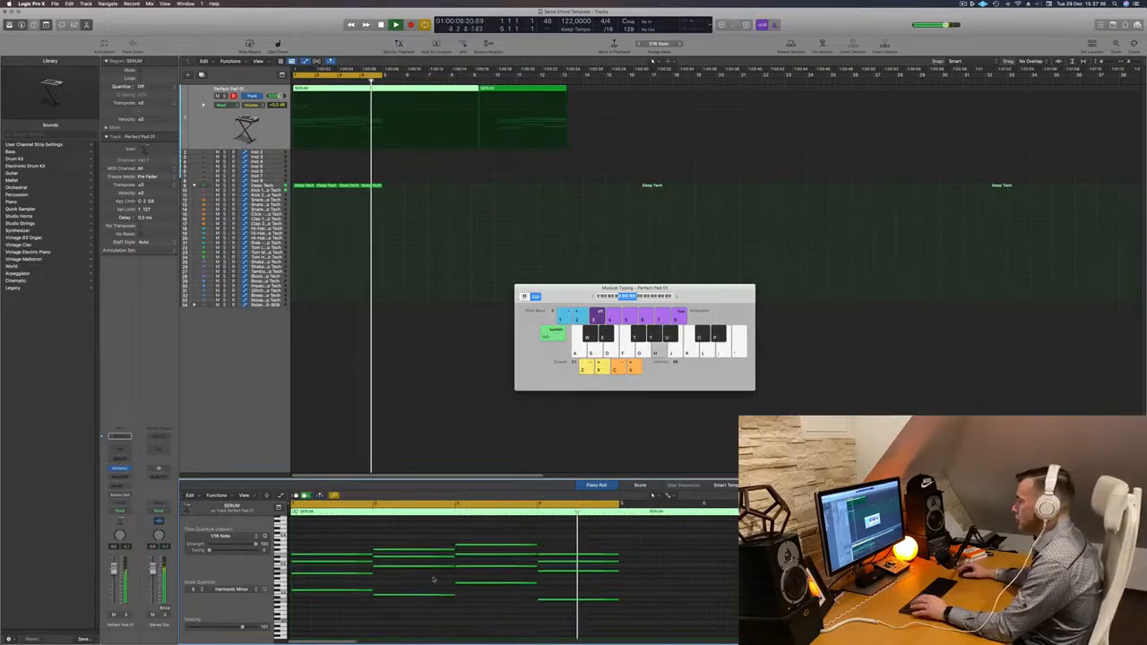
key("space")
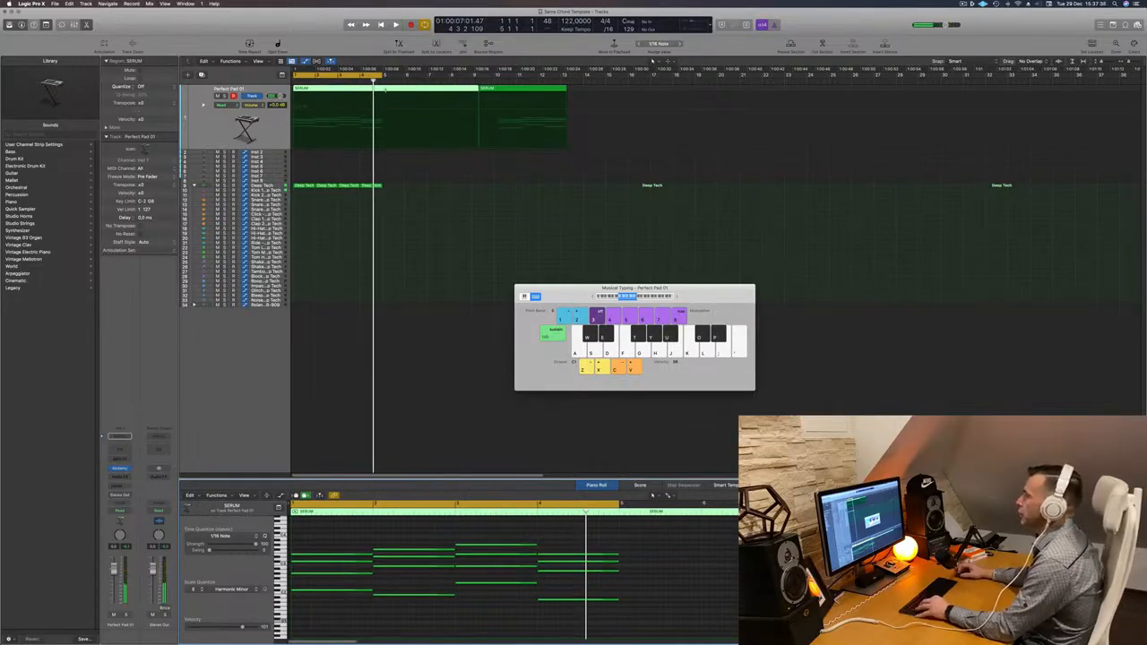
- Split the first SERUM region at the end of bar 4 and delete both the leftover part and the second SERUM region
double_click(385, 89, "super")
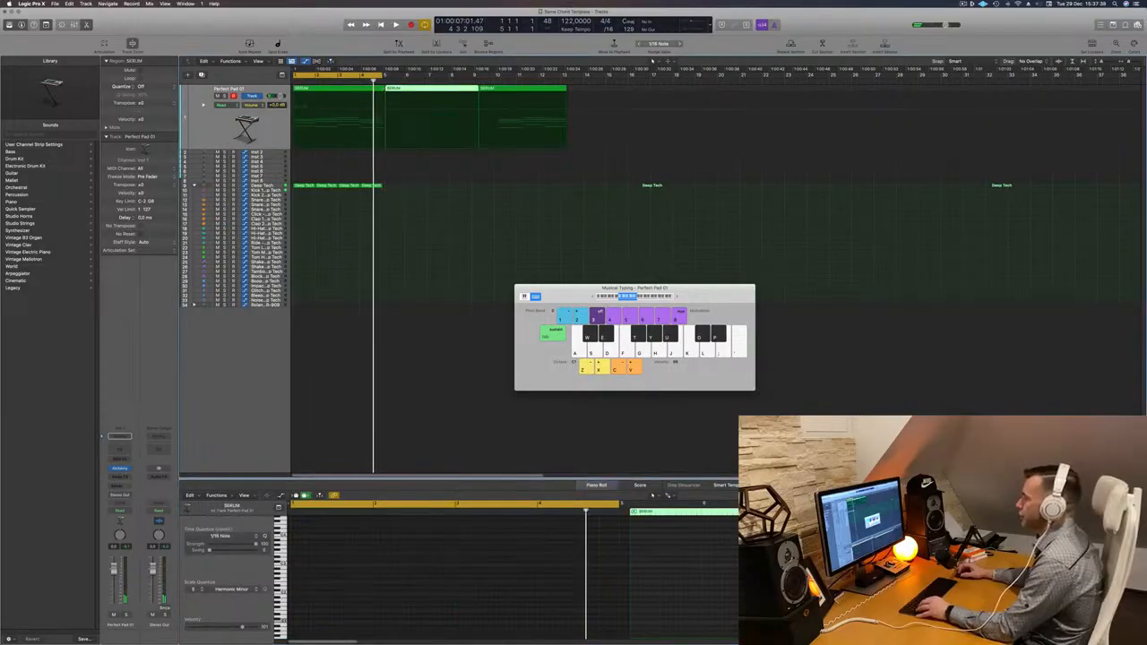
double_click(383, 90, "super")
left_click(442, 89)
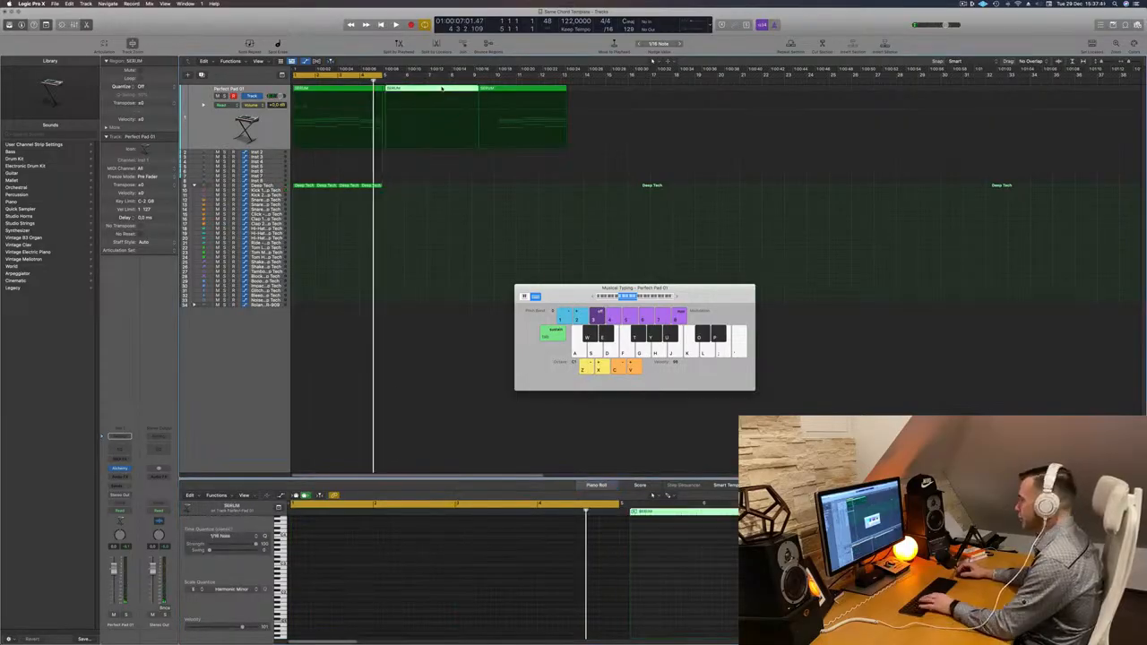
key("Delete")
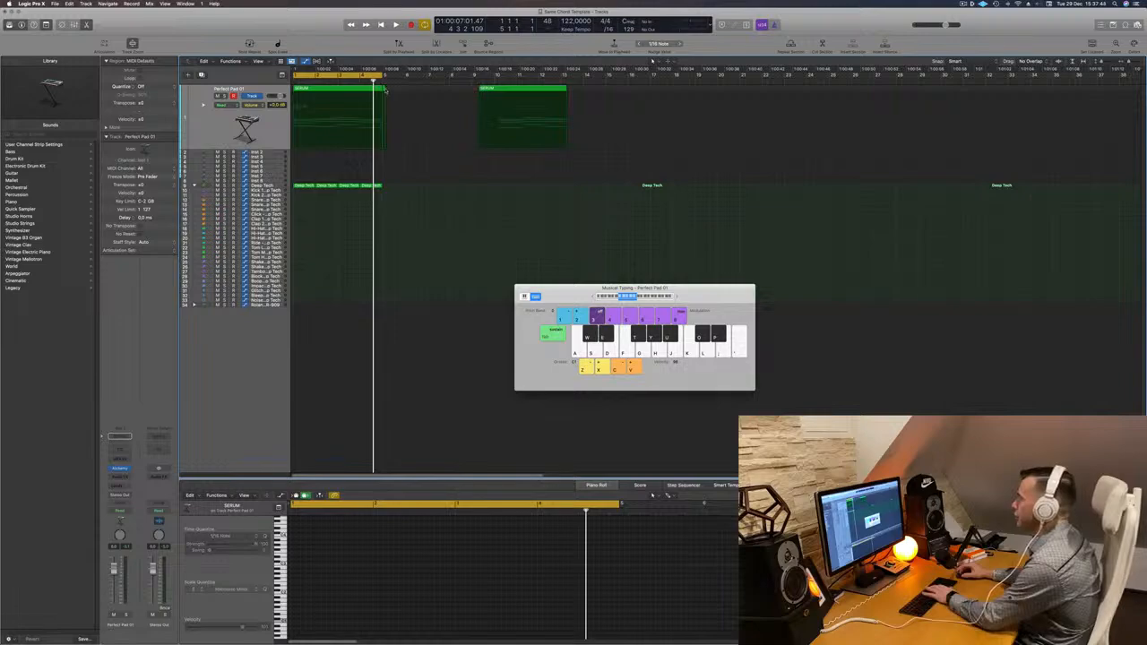
left_click(511, 89)
key("Delete")
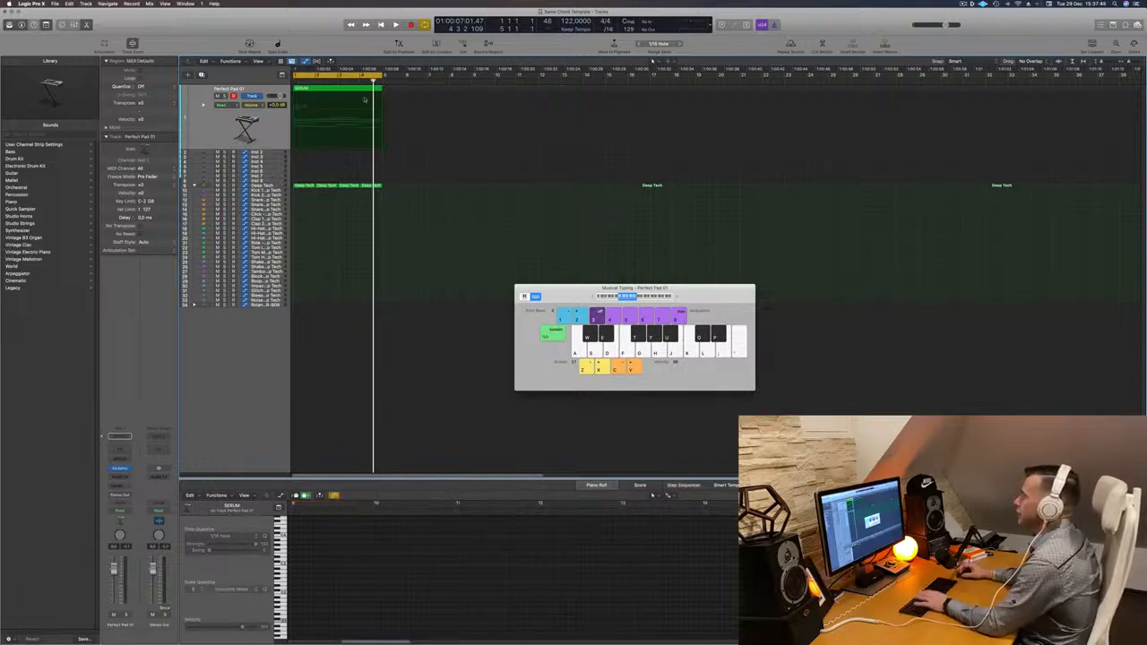
- Play the remaining SERUM region and open the Alchemy instrument on the Perfect Pad 01 track
left_click(357, 103)
key("space")
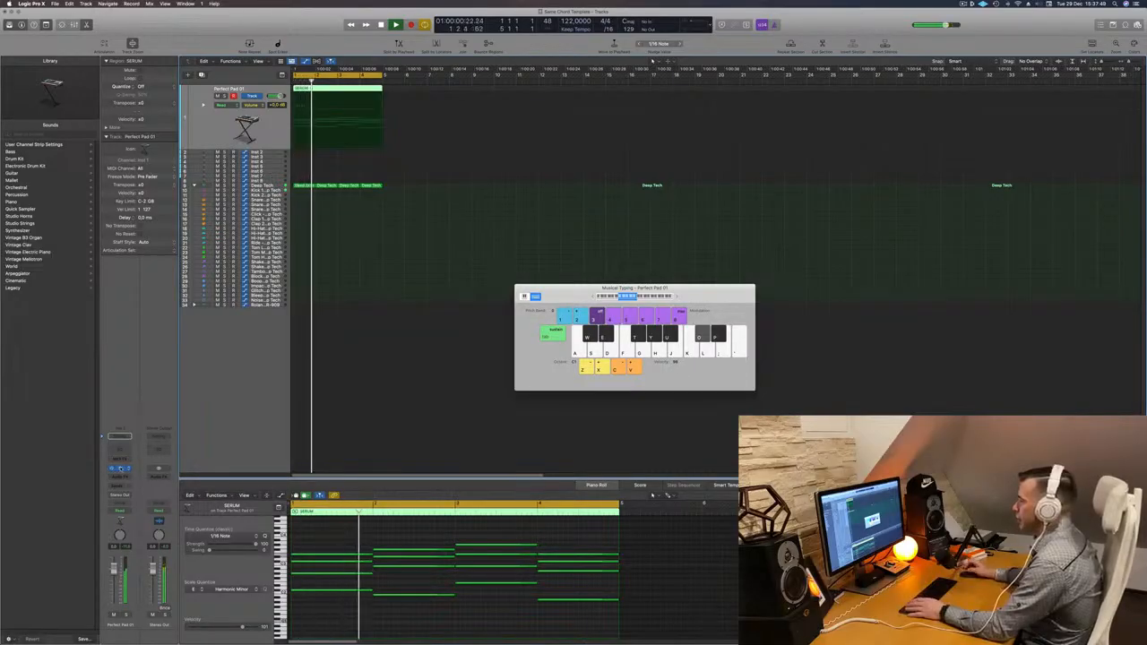
left_click(121, 469)
left_click_drag(646, 104, 502, 162)
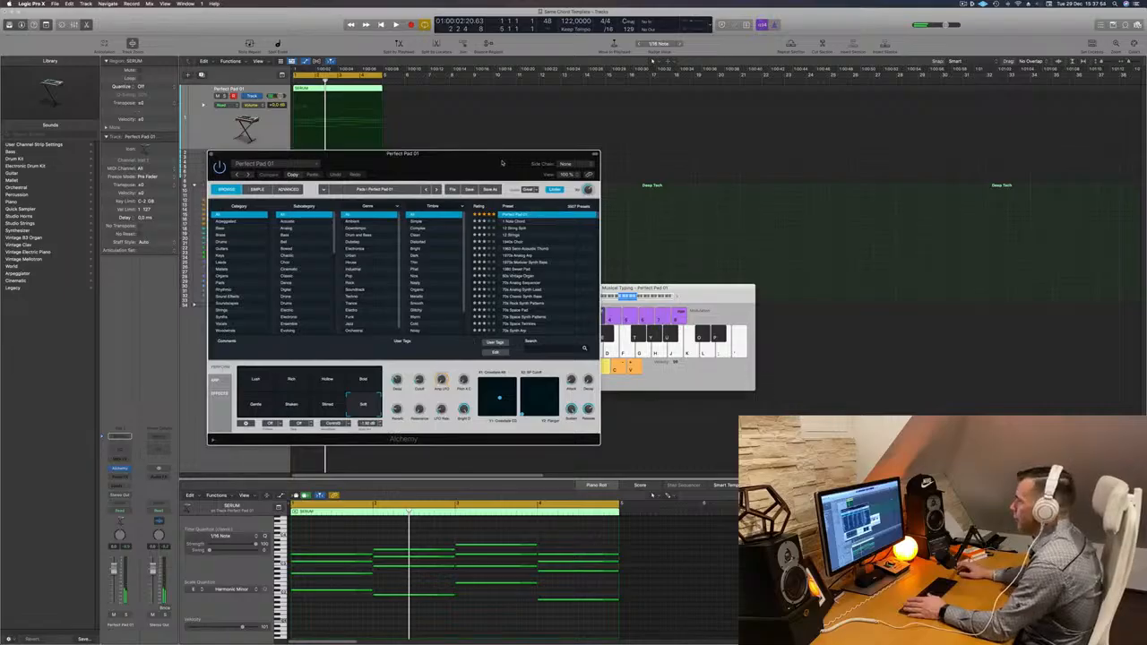
left_click_drag(502, 162, 569, 168)
key("space")
- Audition the Alchemy presets 12 String Split and 12 Strings with the chords, lowering the track's volume
left_click(587, 227)
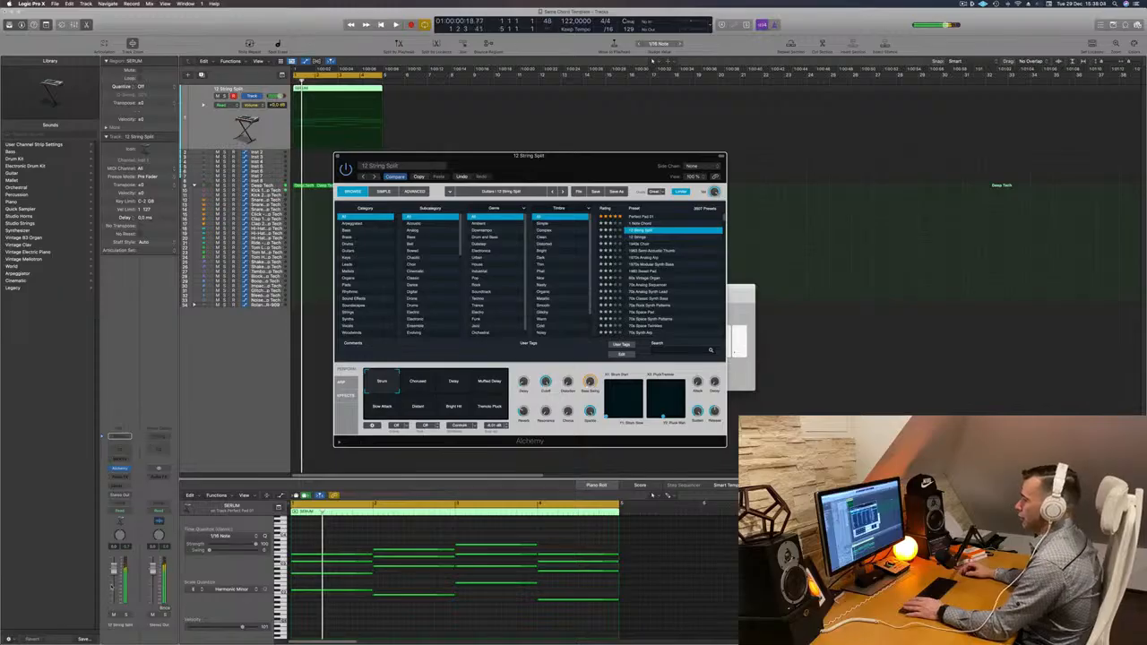
left_click(113, 585)
key("space")
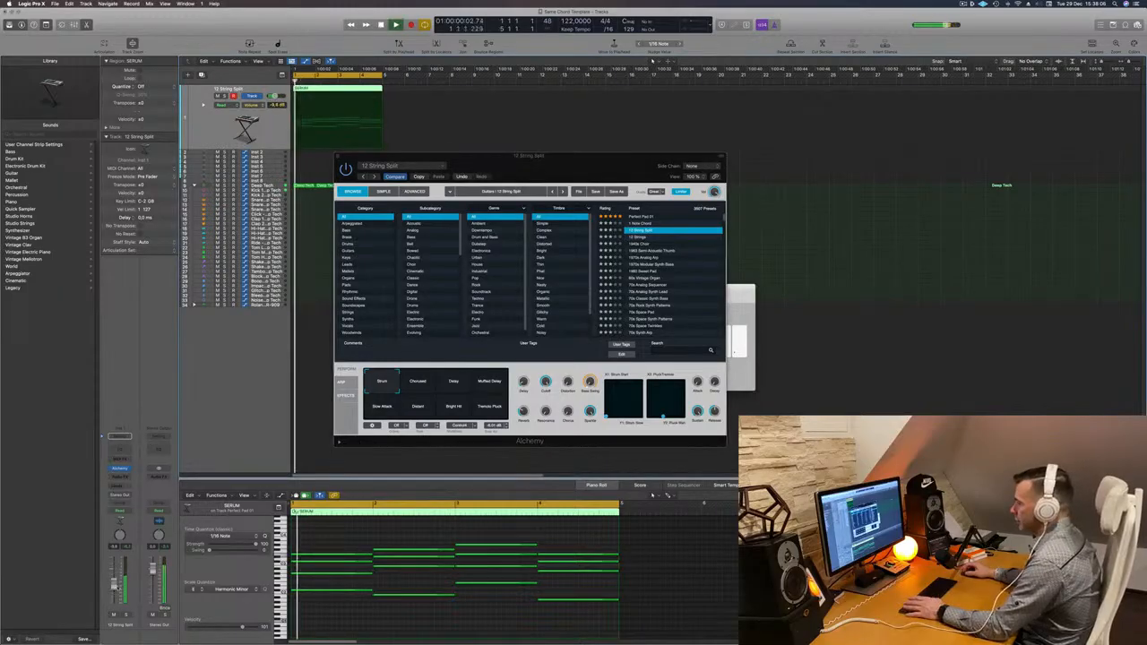
left_click_drag(617, 175, 623, 150)
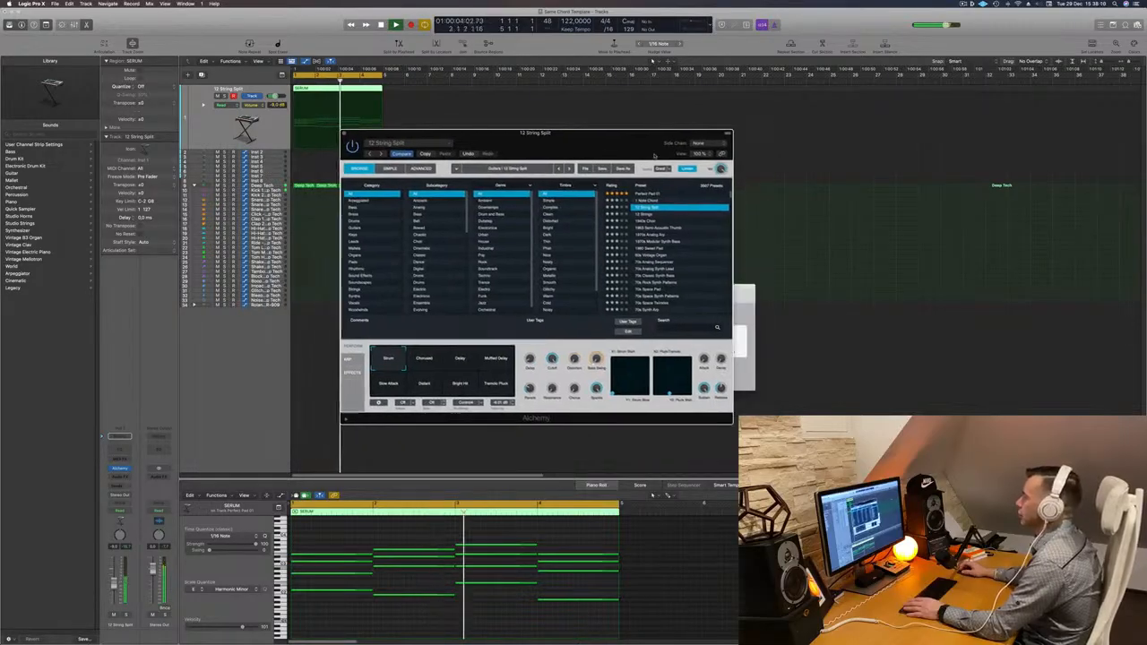
left_click(643, 216)
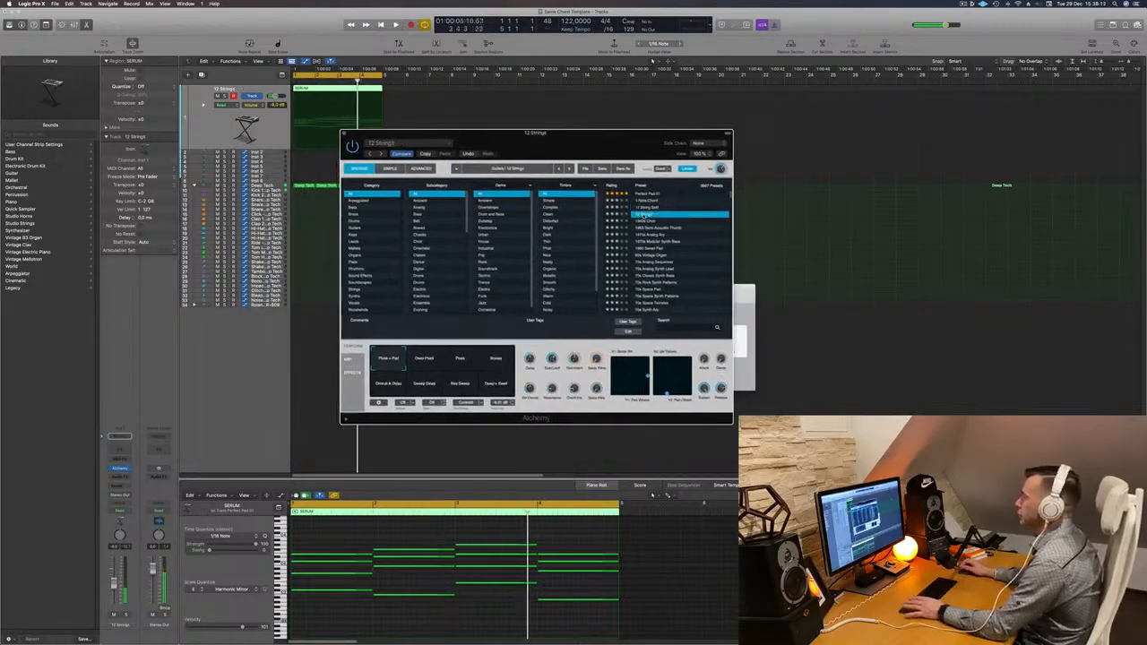
left_click_drag(600, 138, 605, 137)
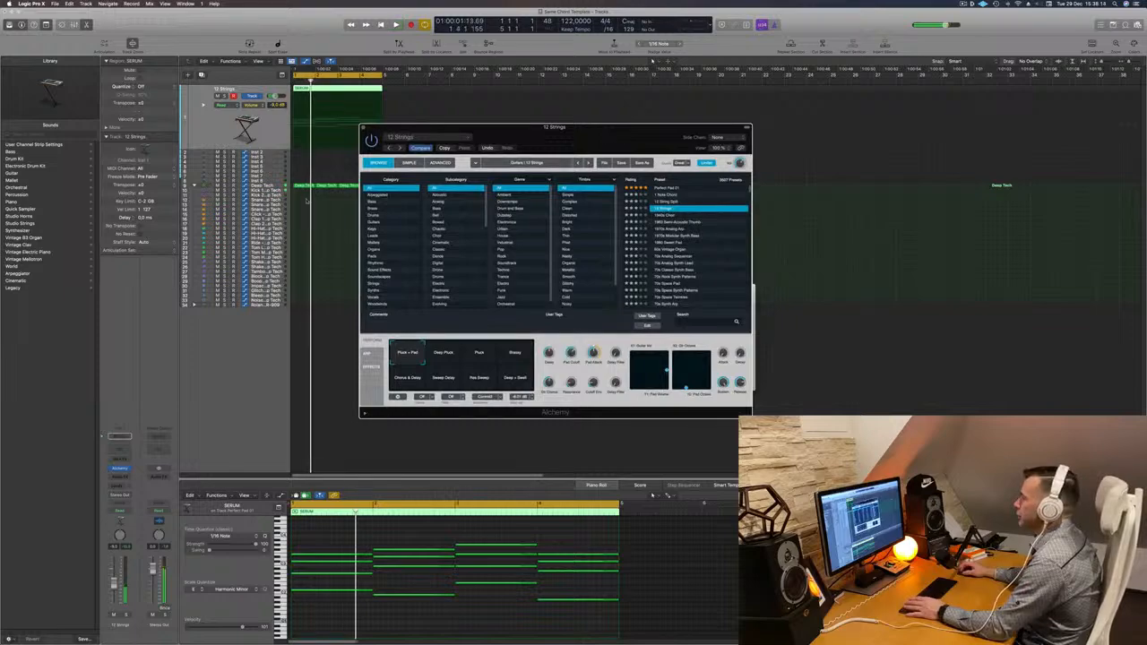
- Filter the Alchemy presets to the Pads category and play the chords from the start with Additive Sustain
left_click(377, 257)
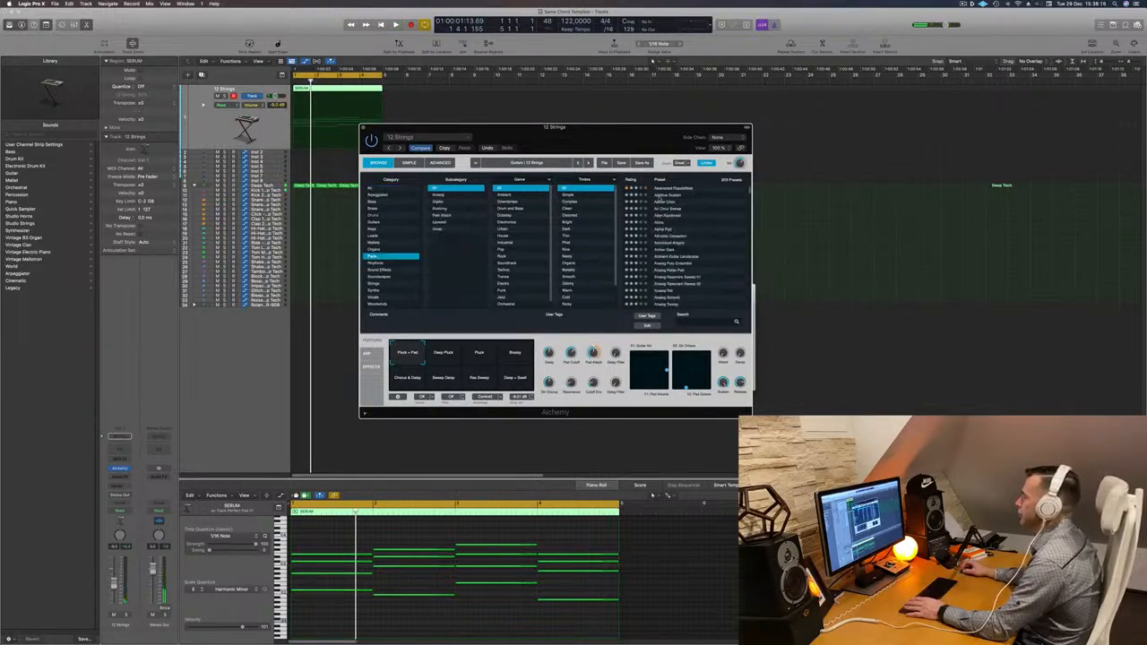
left_click(663, 196)
key("space")
left_click_drag(647, 140, 724, 121)
key("Return")
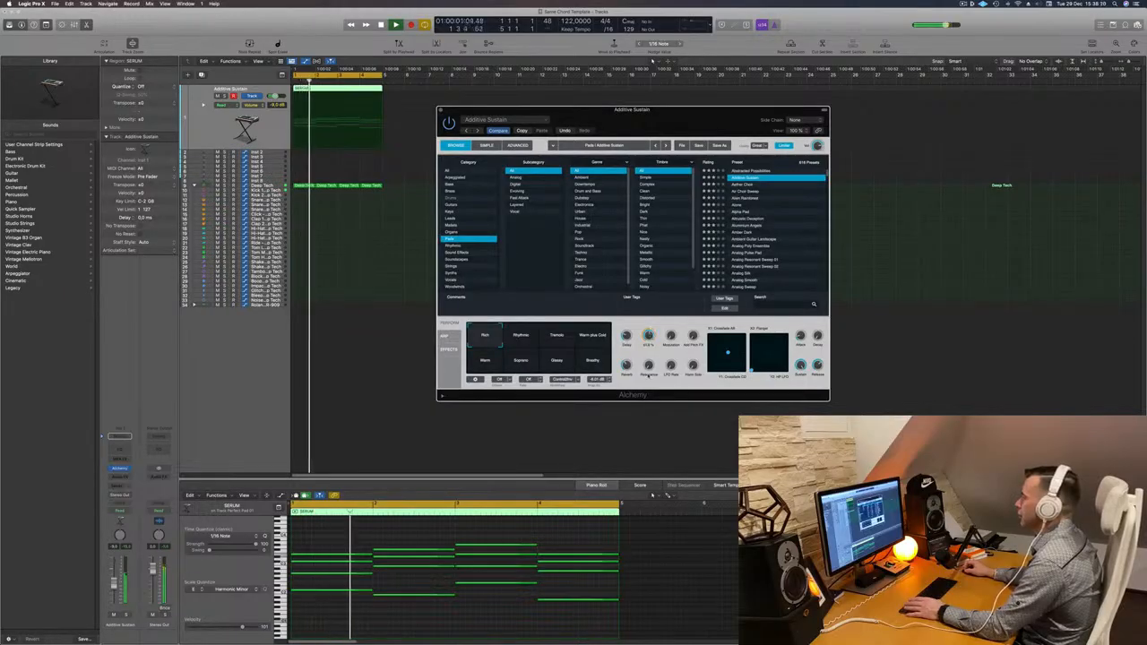
key("Return")
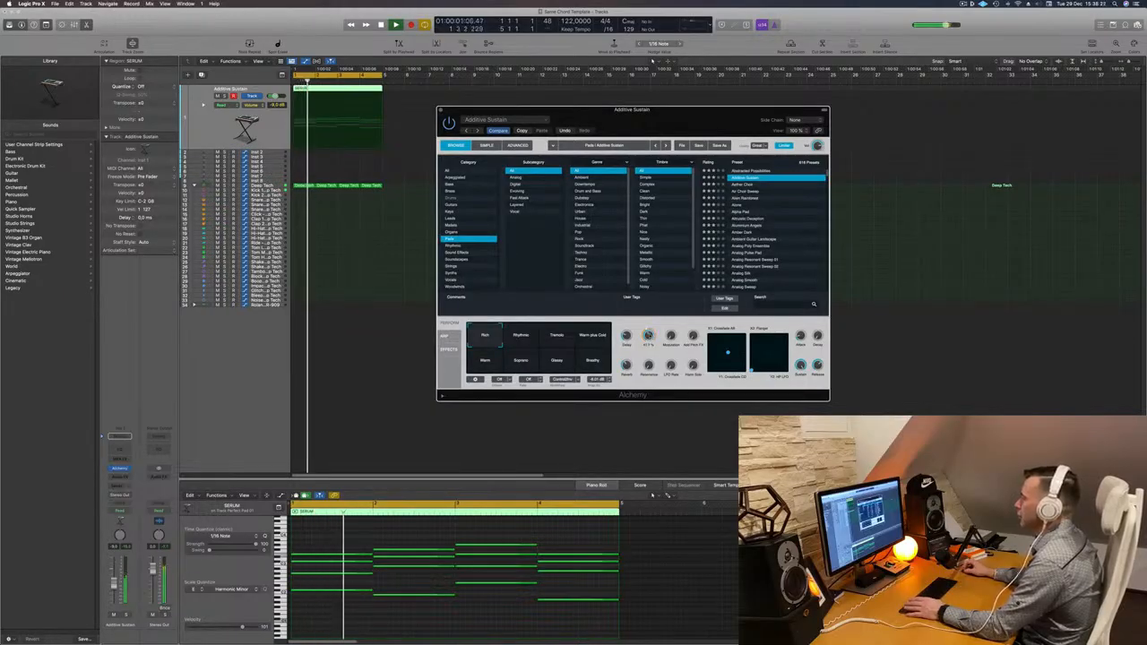
- Audition Additive Sustain's performance snapshots from Rhythmic to Breathy, settle on Warm, and close Alchemy
left_click(525, 337)
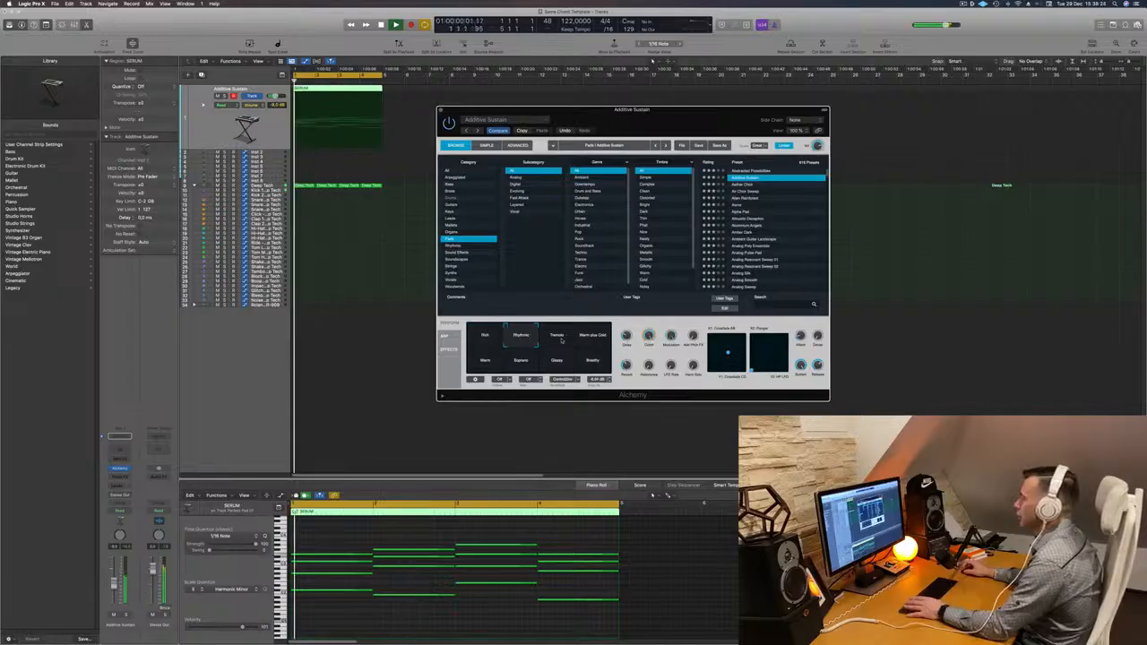
left_click(559, 339)
left_click(592, 337)
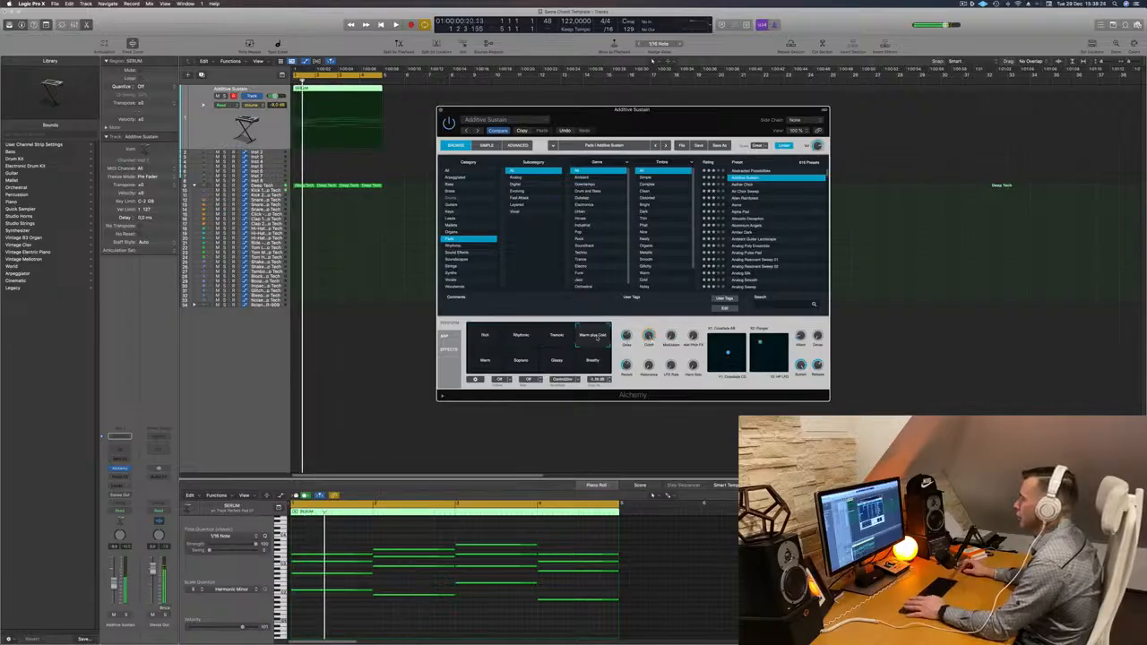
left_click(491, 363)
left_click(521, 363)
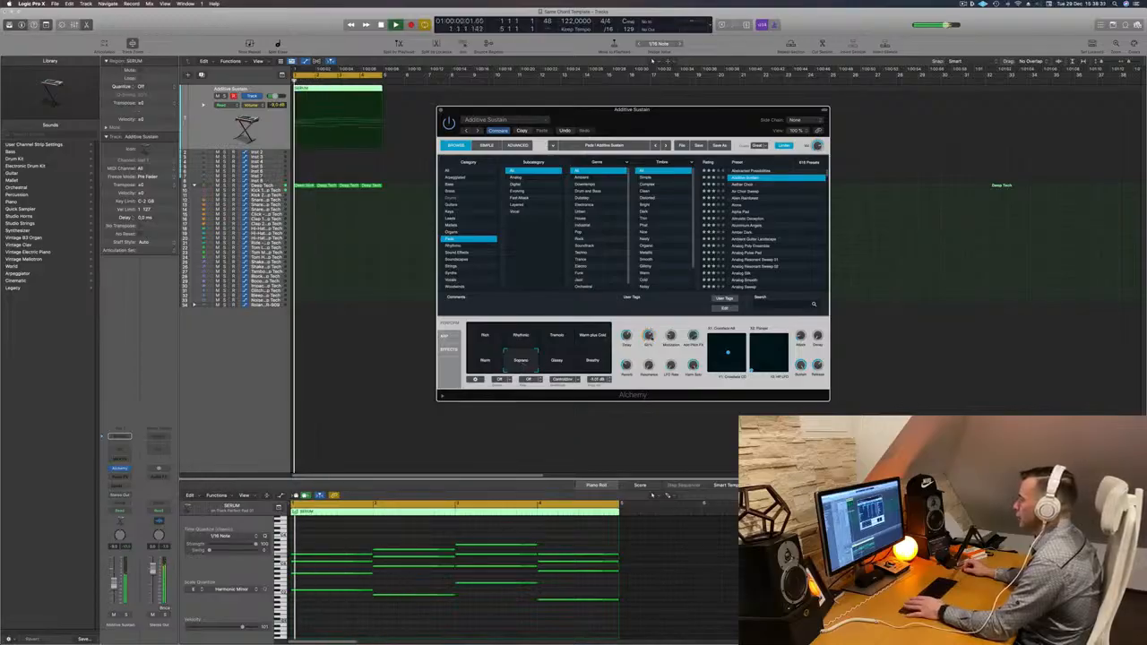
left_click(565, 363)
left_click(591, 365)
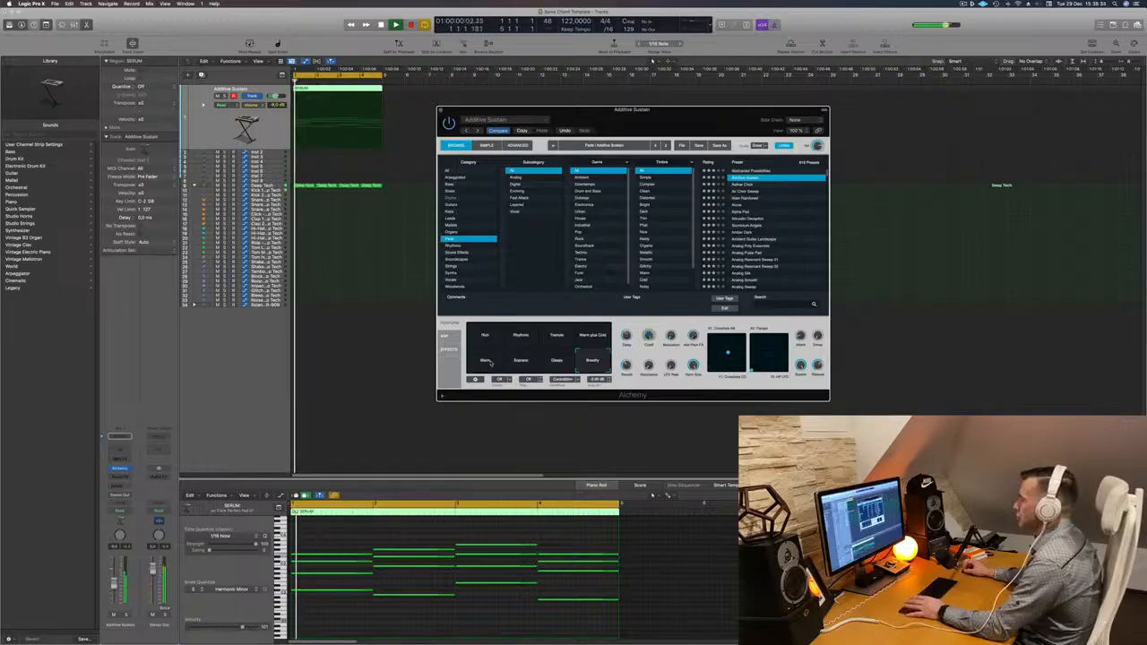
left_click(491, 364)
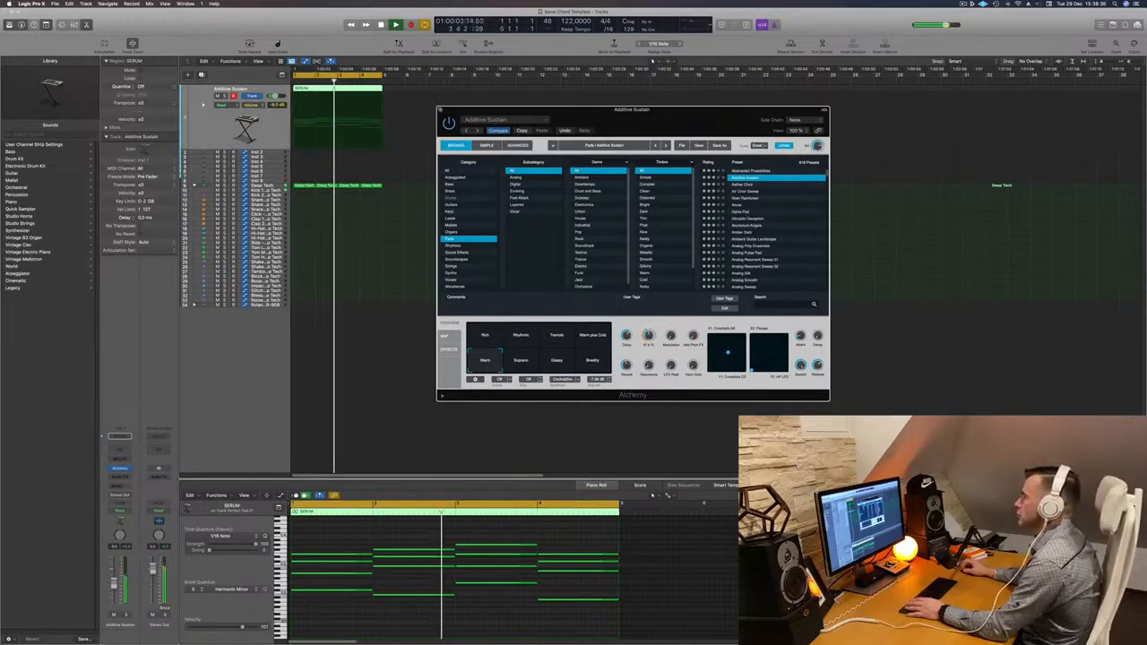
left_click(440, 109)
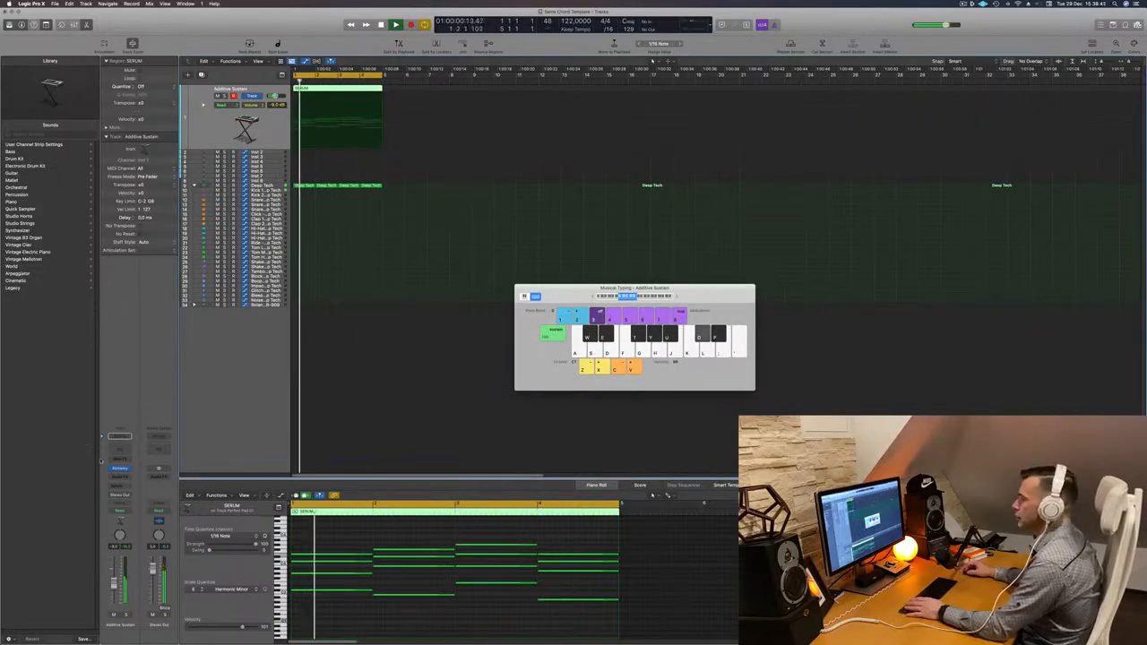
- Reopen Alchemy and audition the Aether Choir and Alien Rainforest presets, including the latter's Rusted Bow and Underwater snapshots
left_click(120, 468)
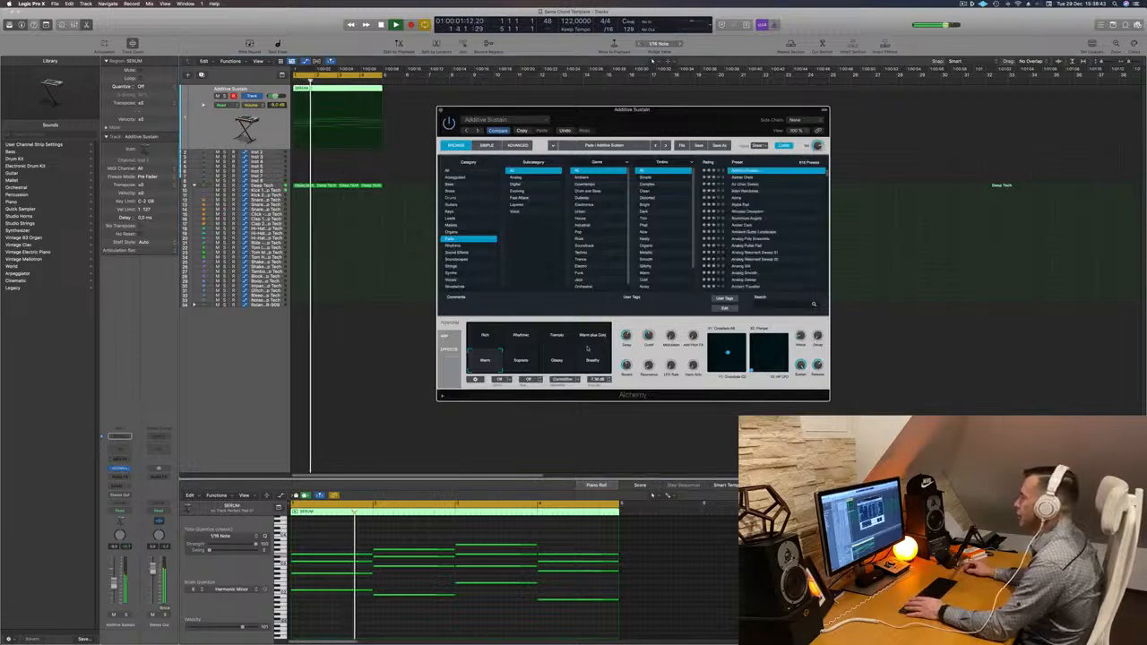
left_click(747, 180)
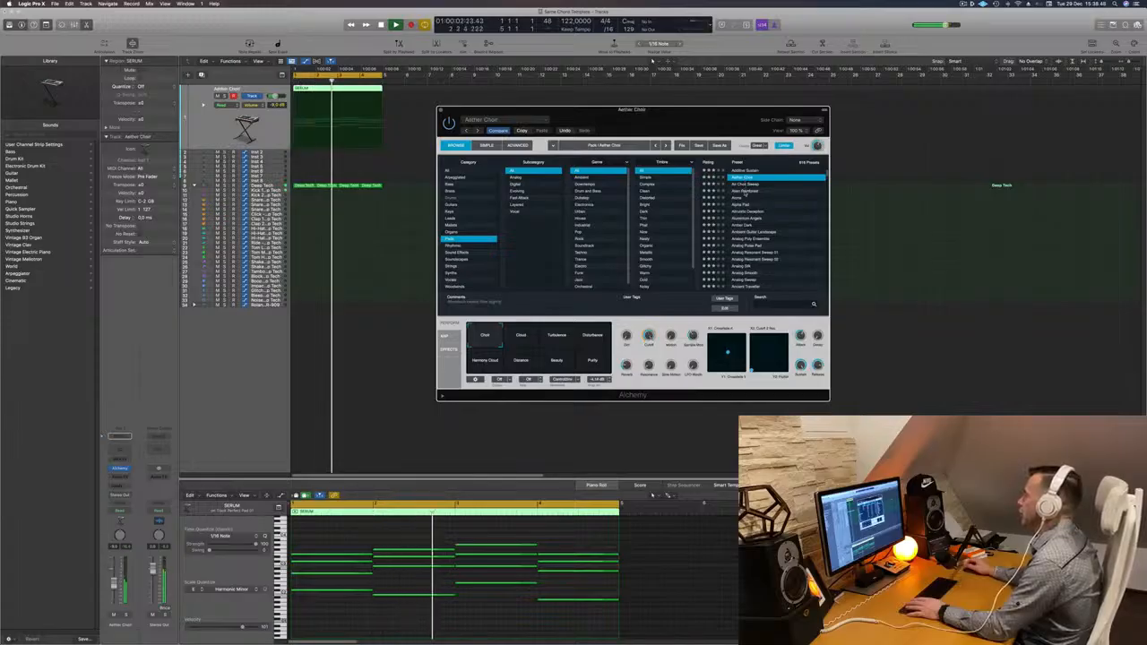
left_click(745, 191)
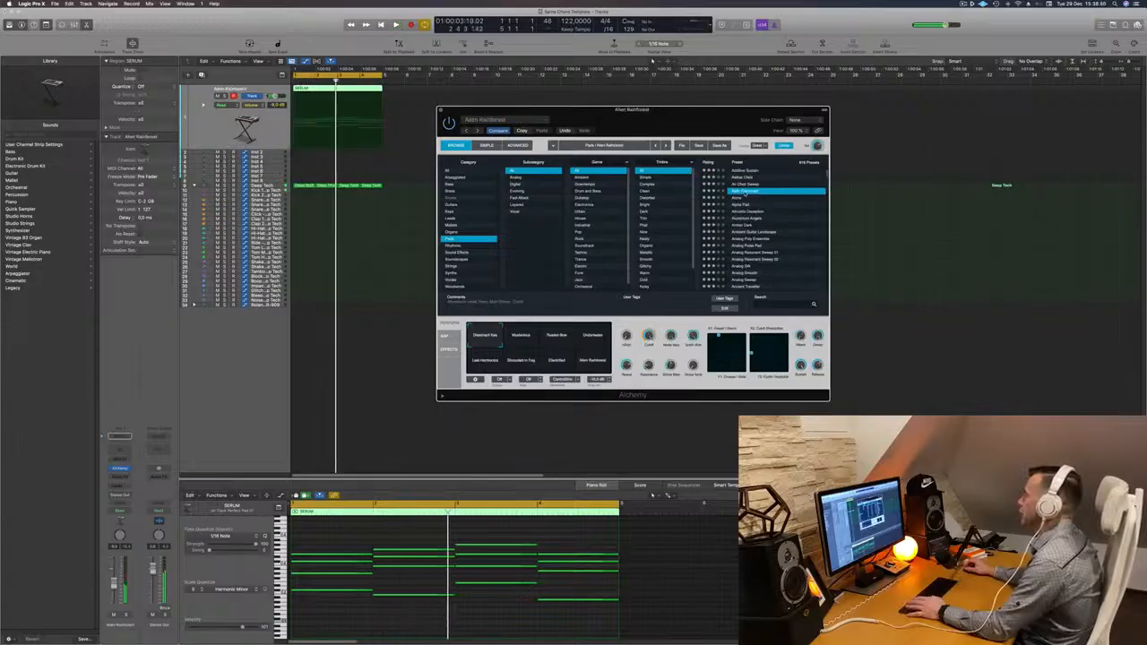
left_click(563, 330)
key("space")
key("space")
left_click(594, 334)
key("space")
key("space")
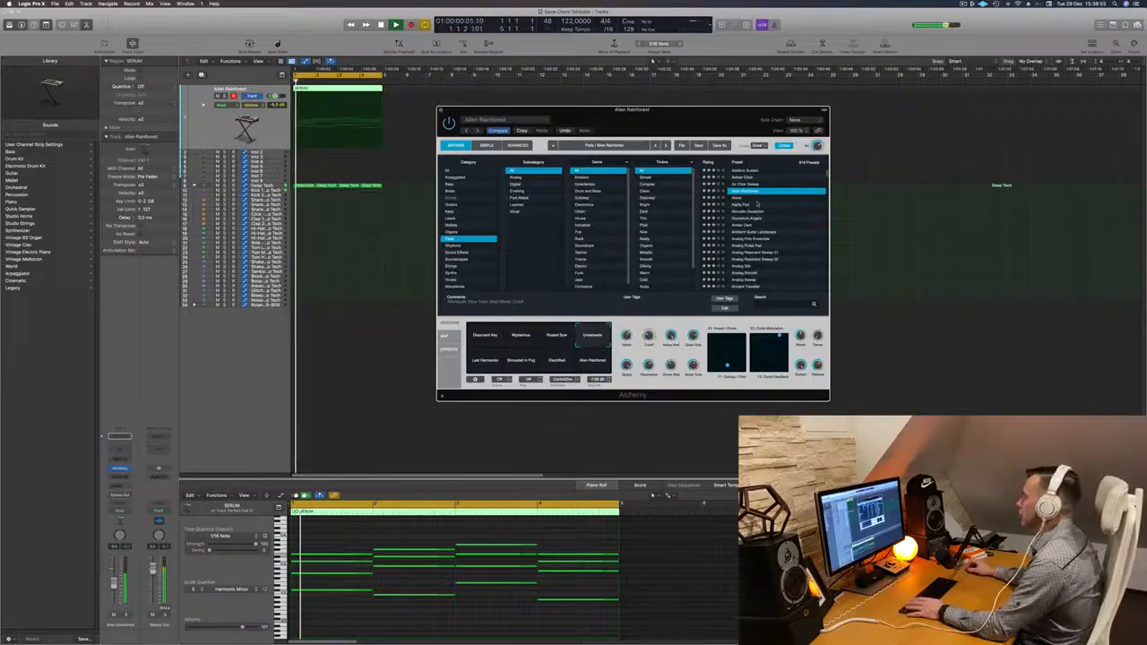
- Audition the pad presets Alpha Pad and Altruistic Deception, and load Amber Dark
left_click(750, 204)
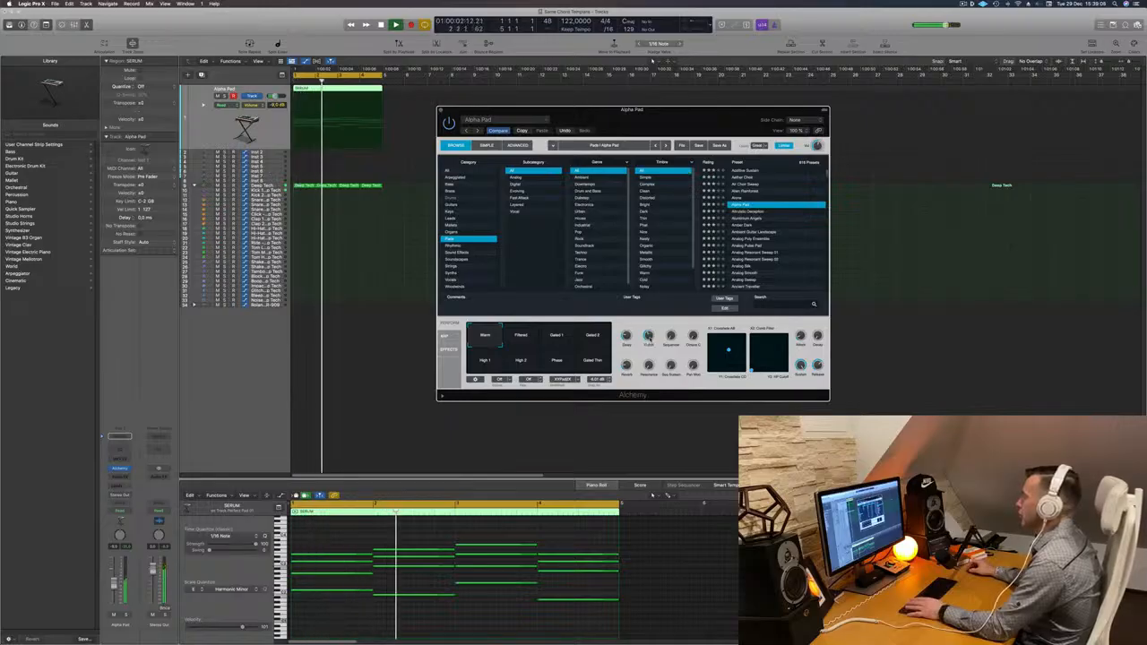
left_click(748, 212)
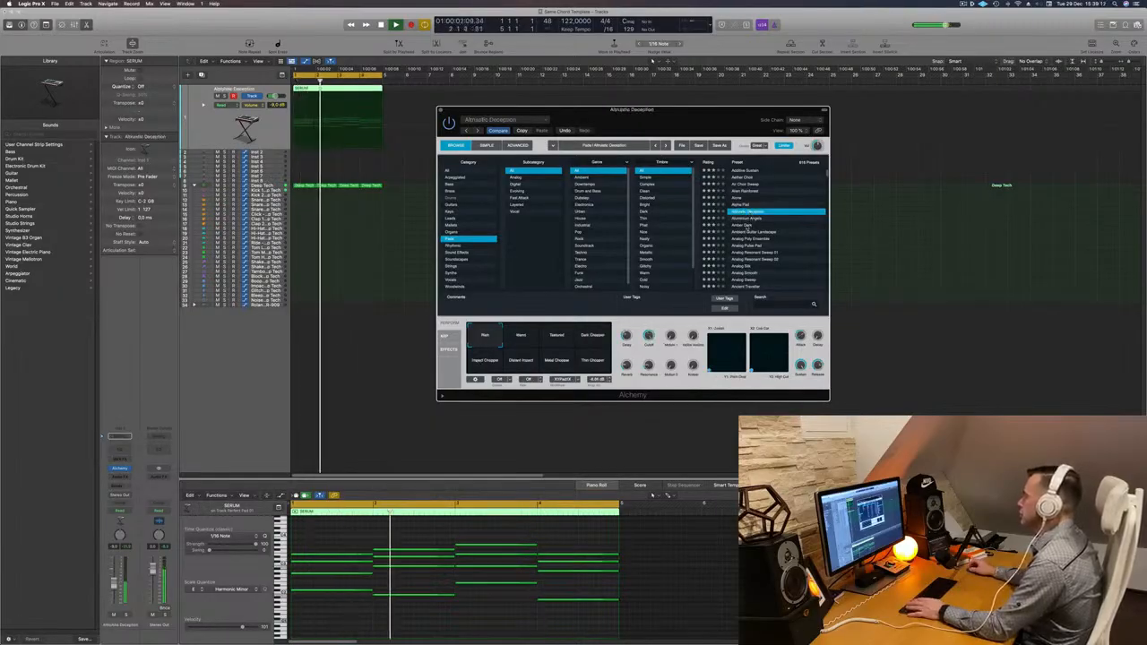
left_click(748, 225)
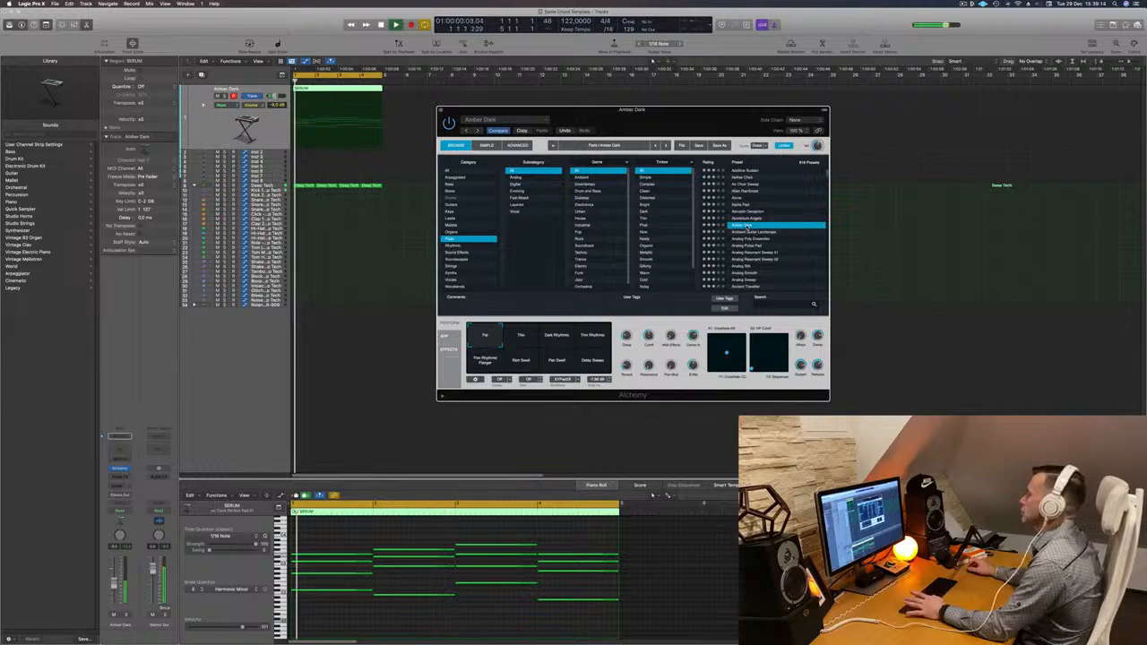
- Audition Amber Dark's performance snapshots Dark Rhythms, Thin, Rich Swell, Pan Swell, Delay Sweep and Thin Rhythms
left_click(557, 337)
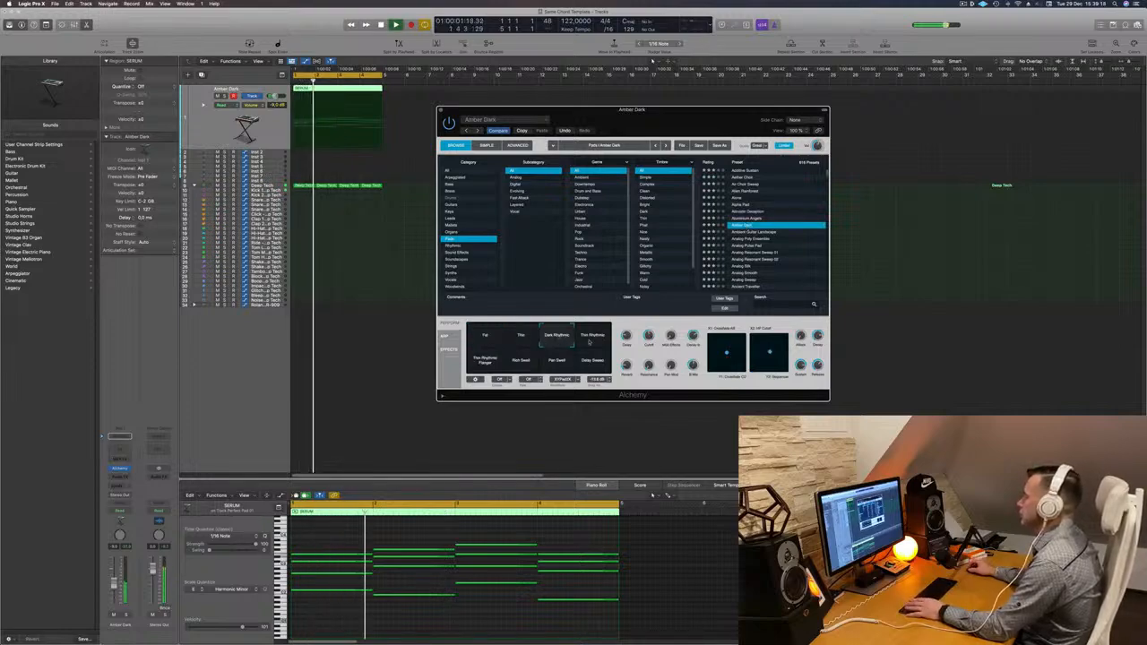
left_click(532, 341)
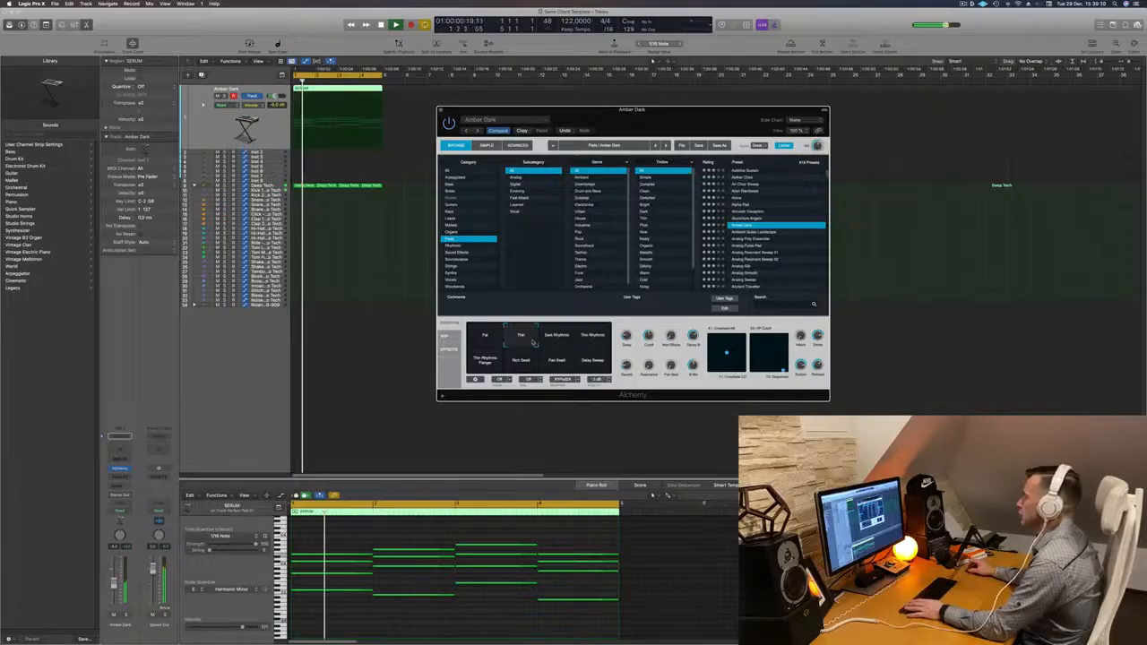
left_click(530, 362)
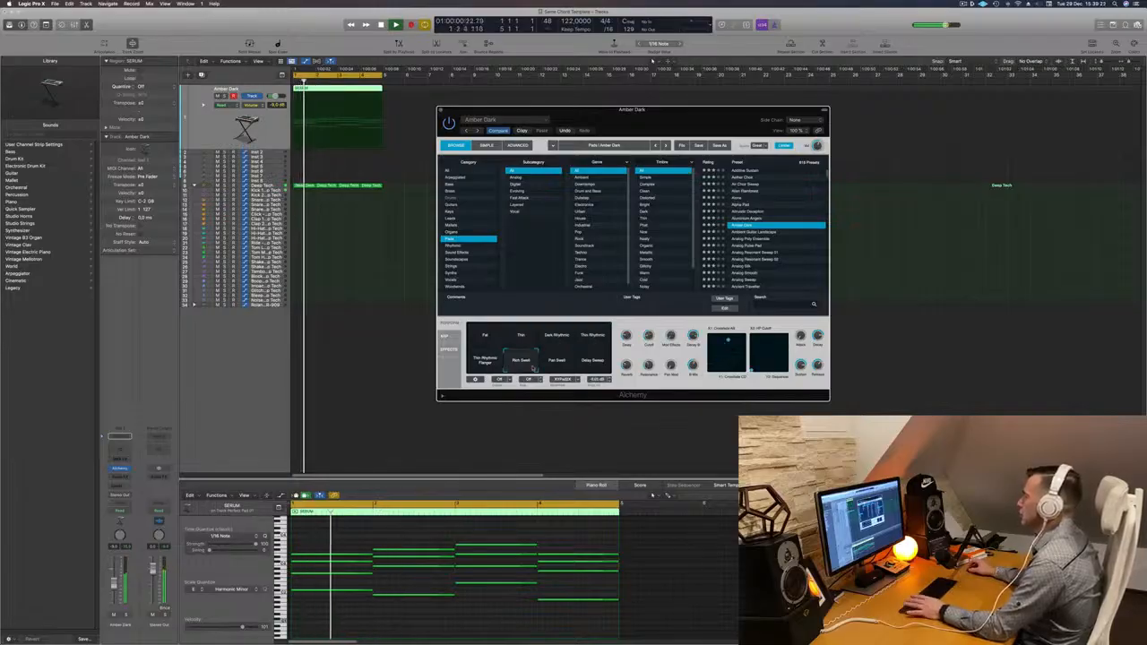
left_click(557, 362)
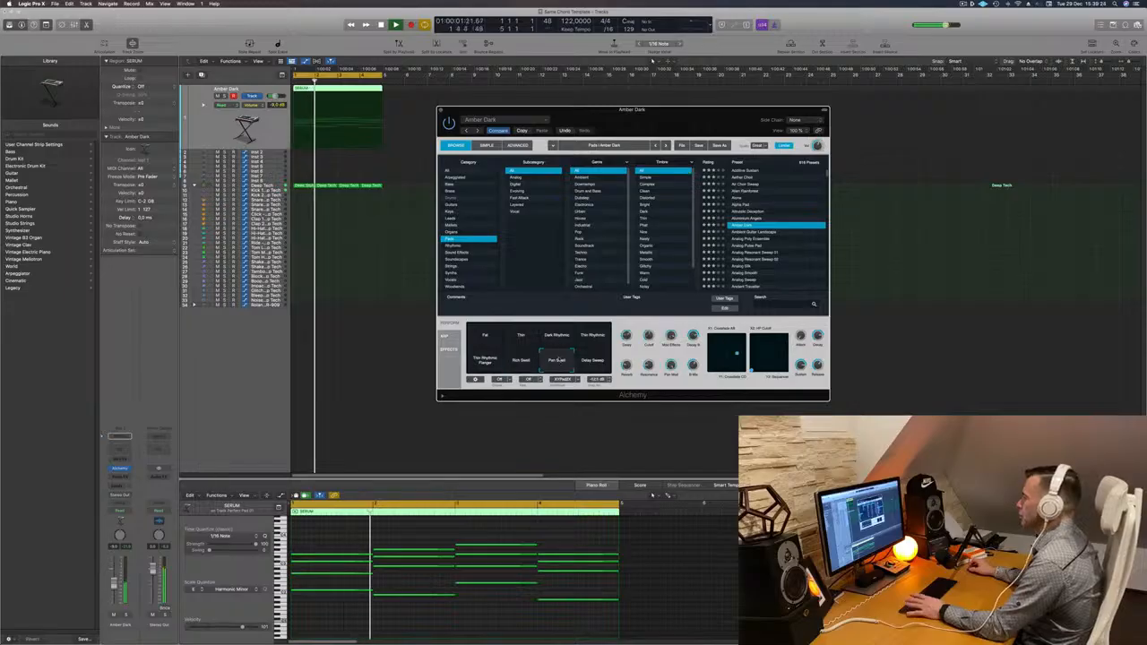
left_click(590, 364)
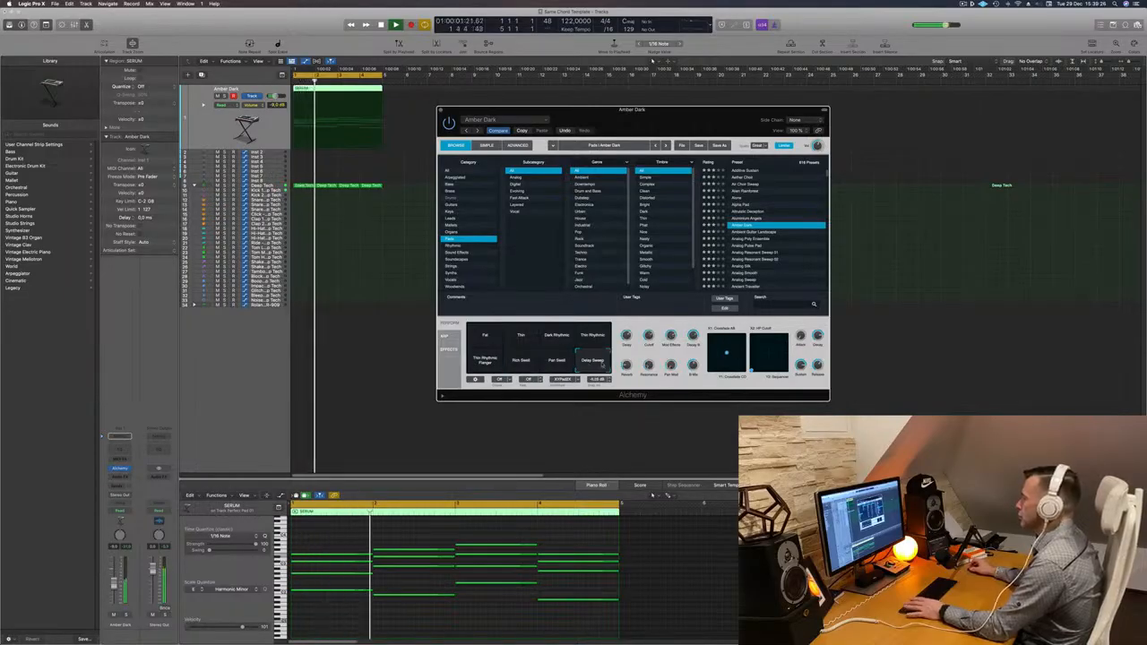
key("Return")
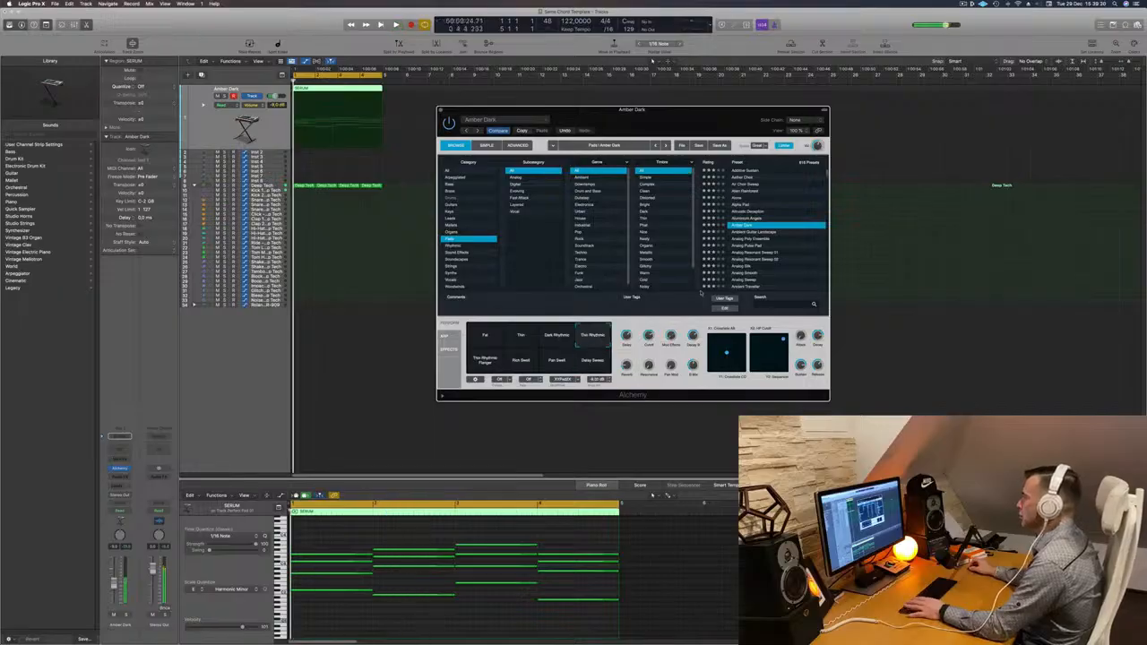
- Audition Ambient Guitar Landscape, Analog Poly Ensemble and Analog Pulse Pad, and load the Analog Resonant Sweep 01 preset
left_click(749, 232)
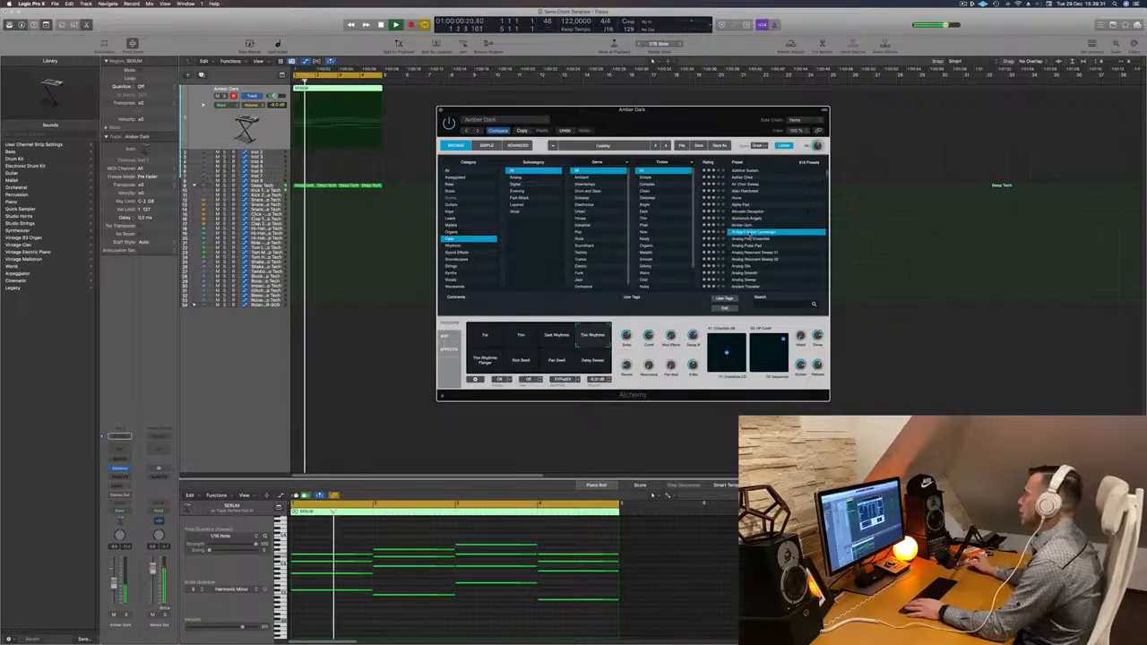
left_click(738, 240)
left_click(744, 246)
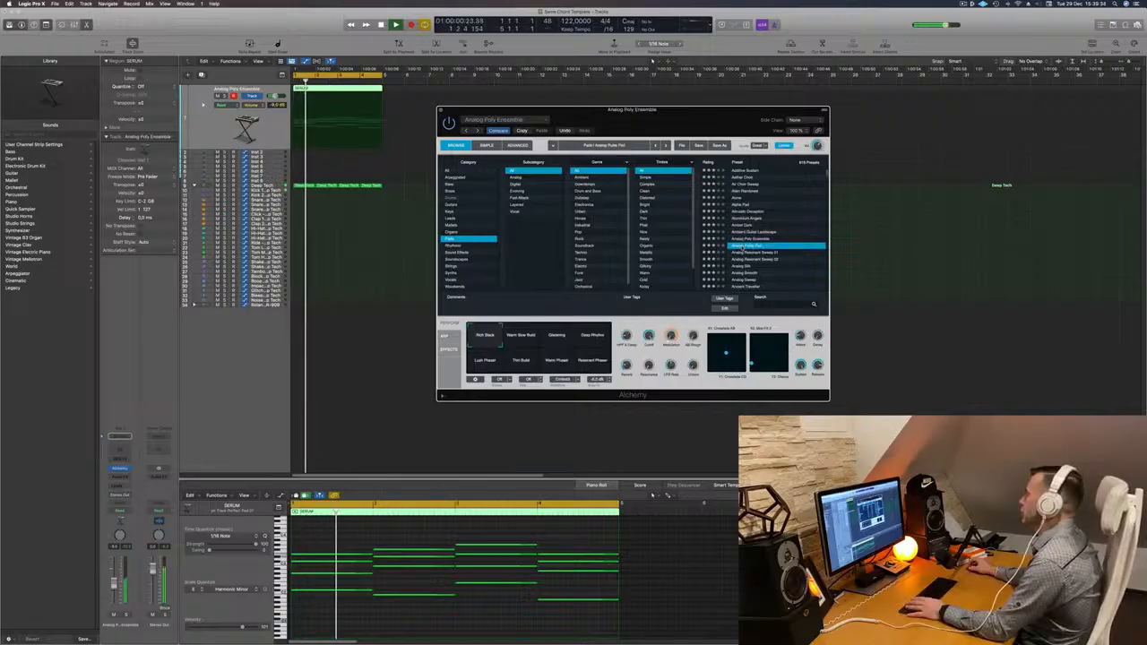
left_click(755, 253)
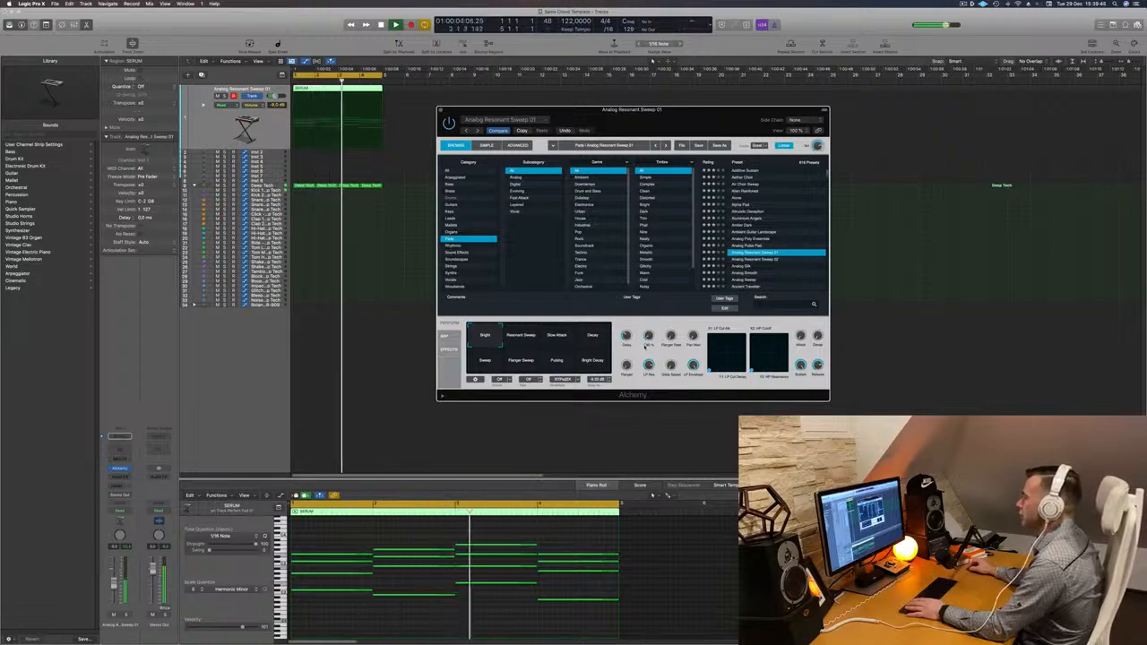
- Audition Analog Resonant Sweep 01's performance snapshots from Resonant Sweep to Bright Decay and return to Bright
left_click(526, 338)
left_click(556, 338)
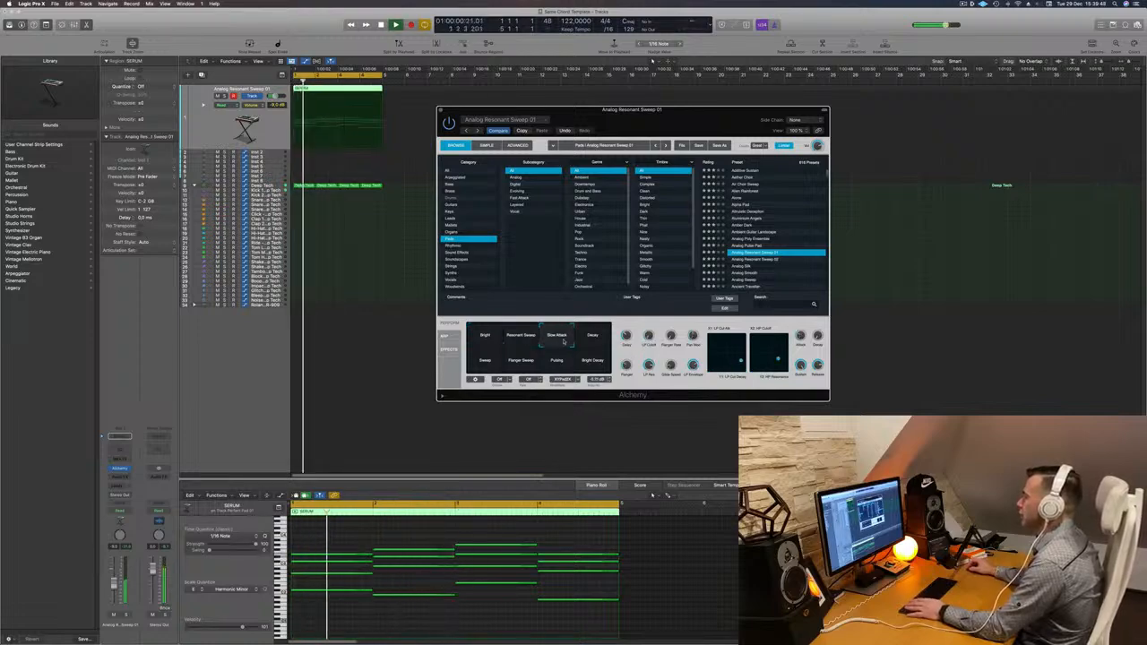
left_click(592, 338)
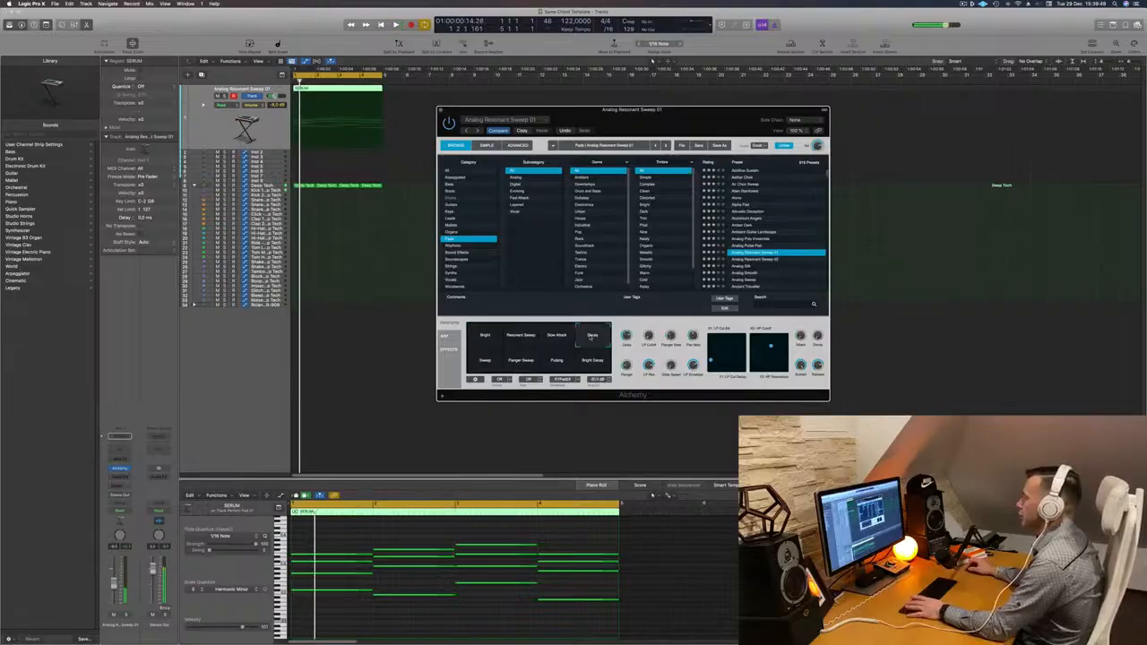
left_click(479, 366)
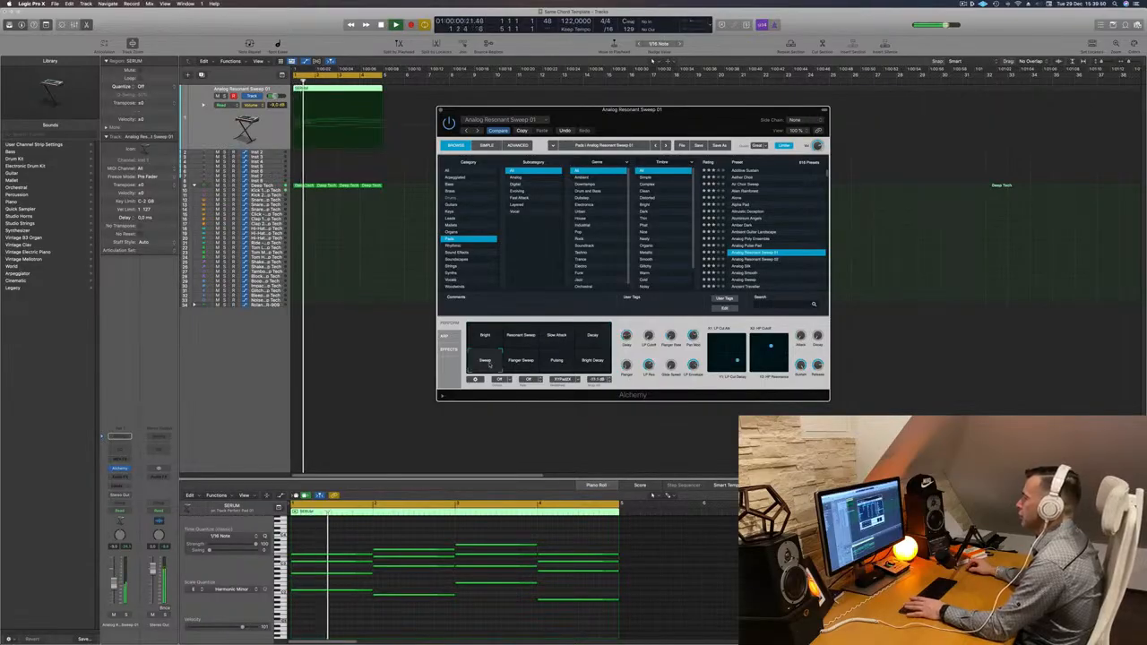
left_click(538, 362)
left_click(556, 361)
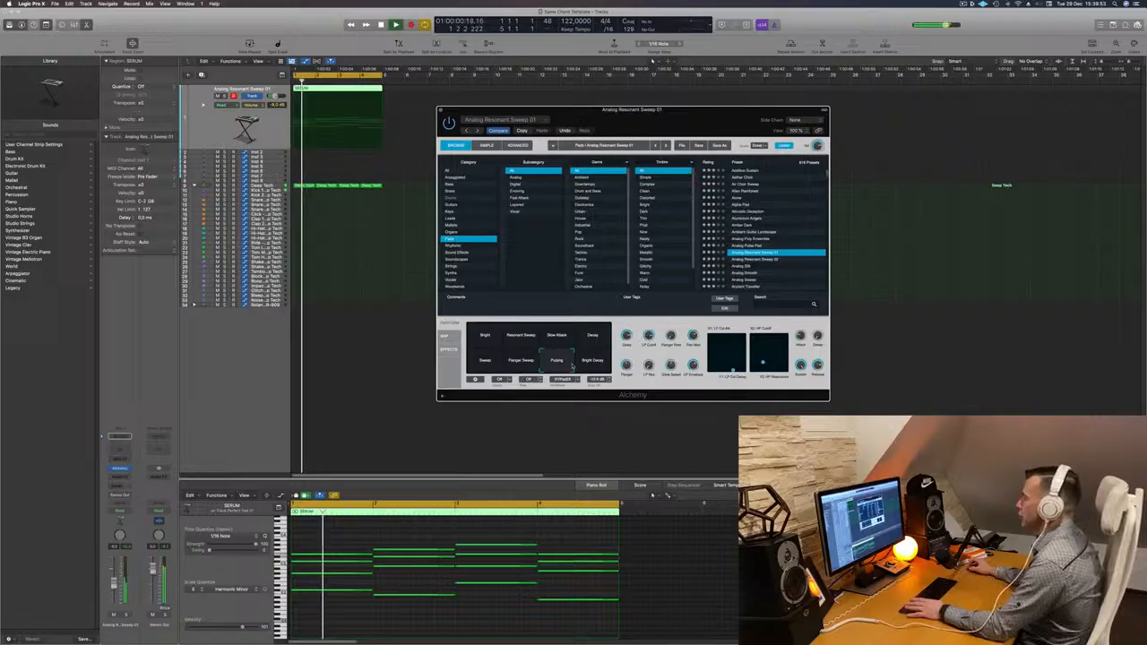
left_click(589, 361)
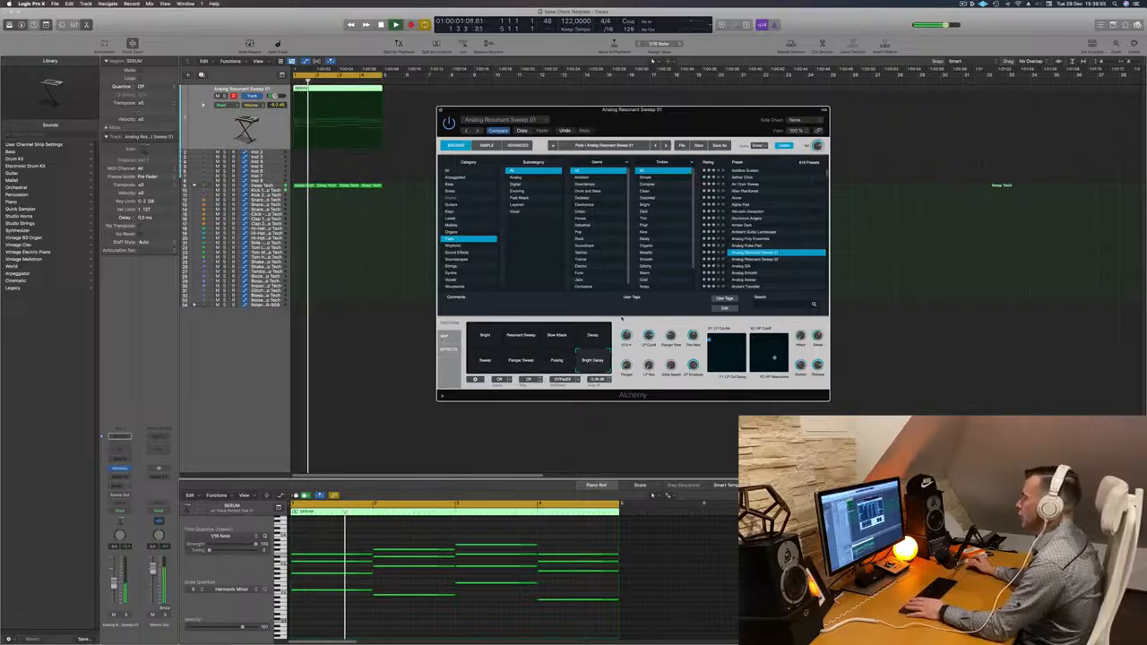
left_click(484, 335)
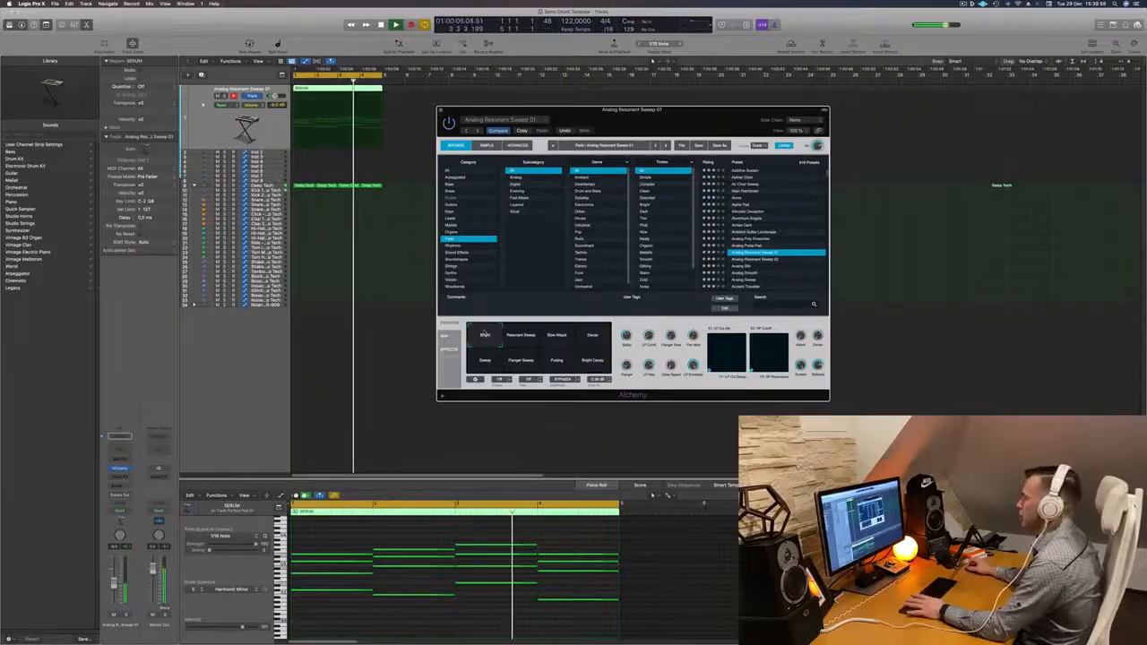
- Duplicate the Analog Resonant Sweep 01 track with its settings and move the chord region onto the duplicate
left_click_drag(667, 121, 723, 128)
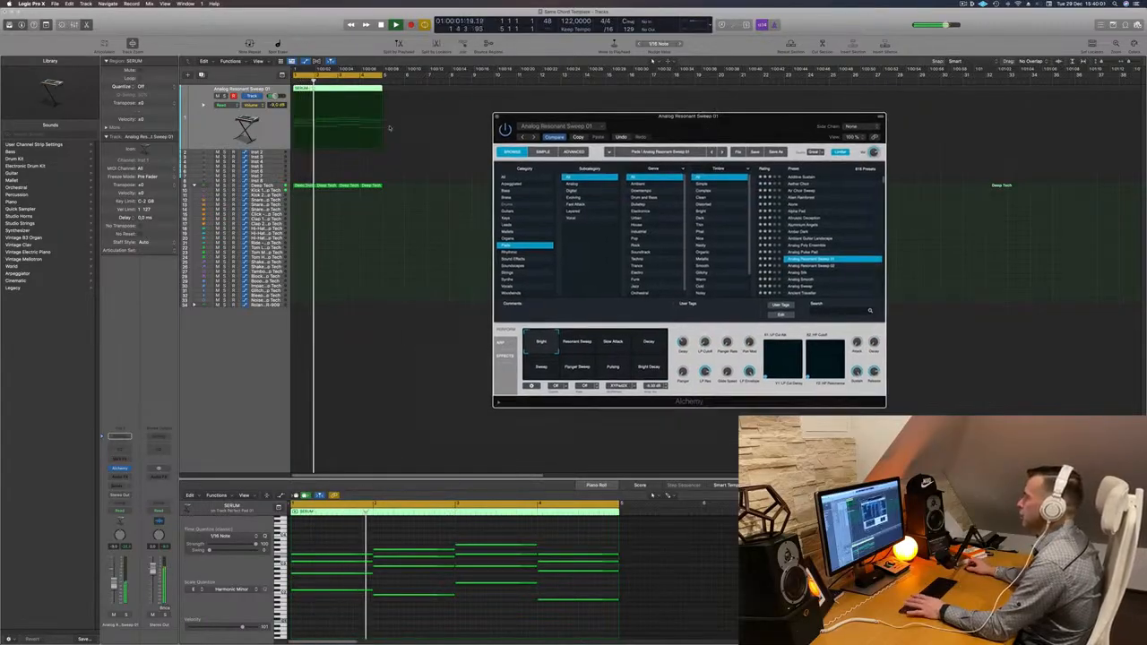
left_click(199, 76)
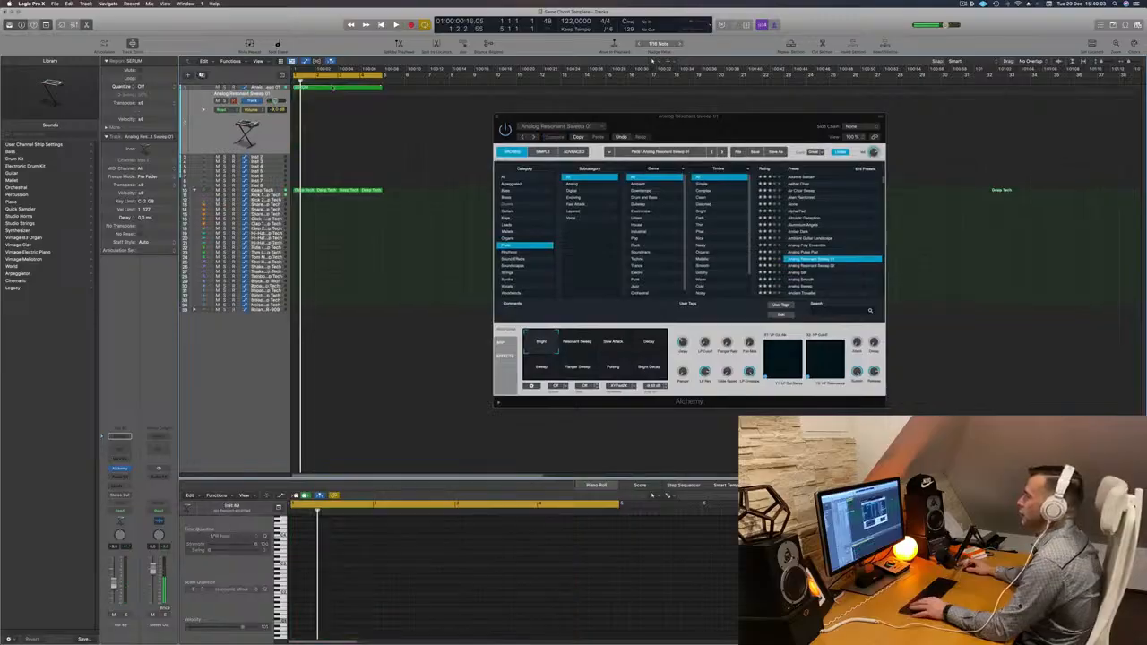
left_click_drag(327, 87, 325, 110)
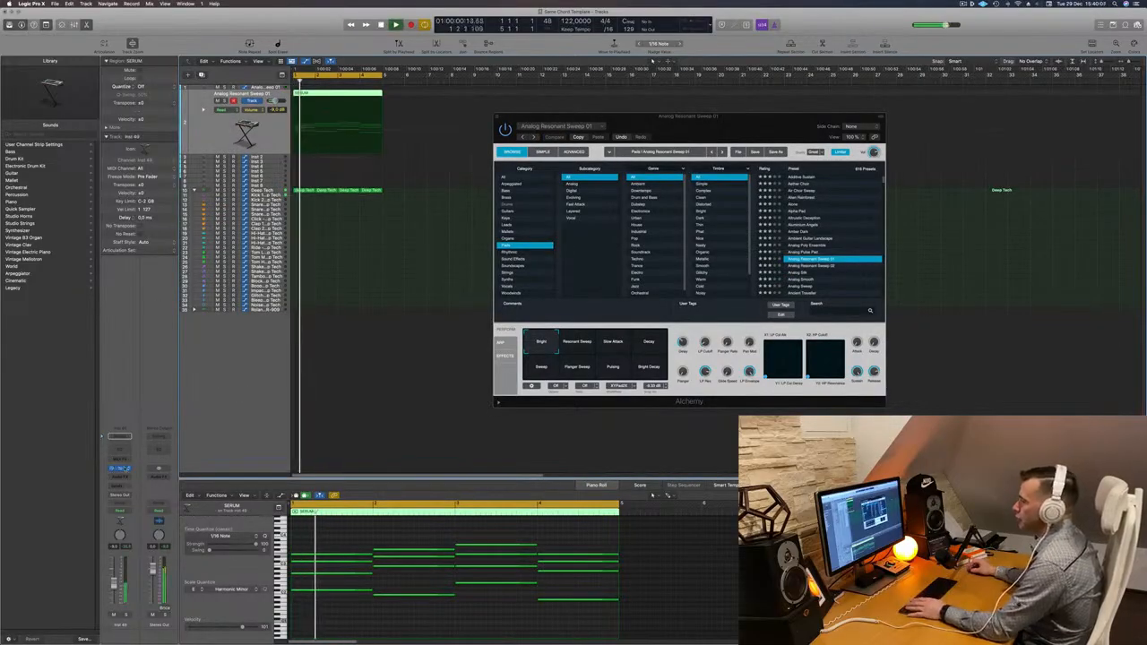
- Open Alchemy on the duplicate track, audition the Pulsing, Sweep and Flanger Sweep snapshots, and select Bright Decay
left_click(119, 468)
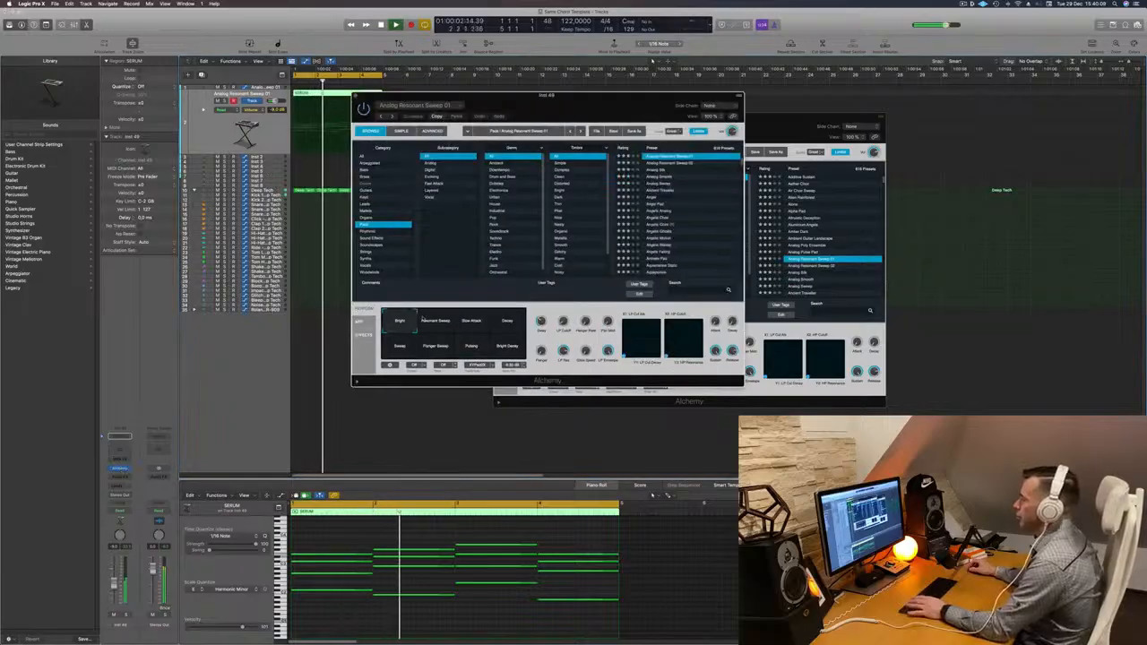
left_click(469, 350)
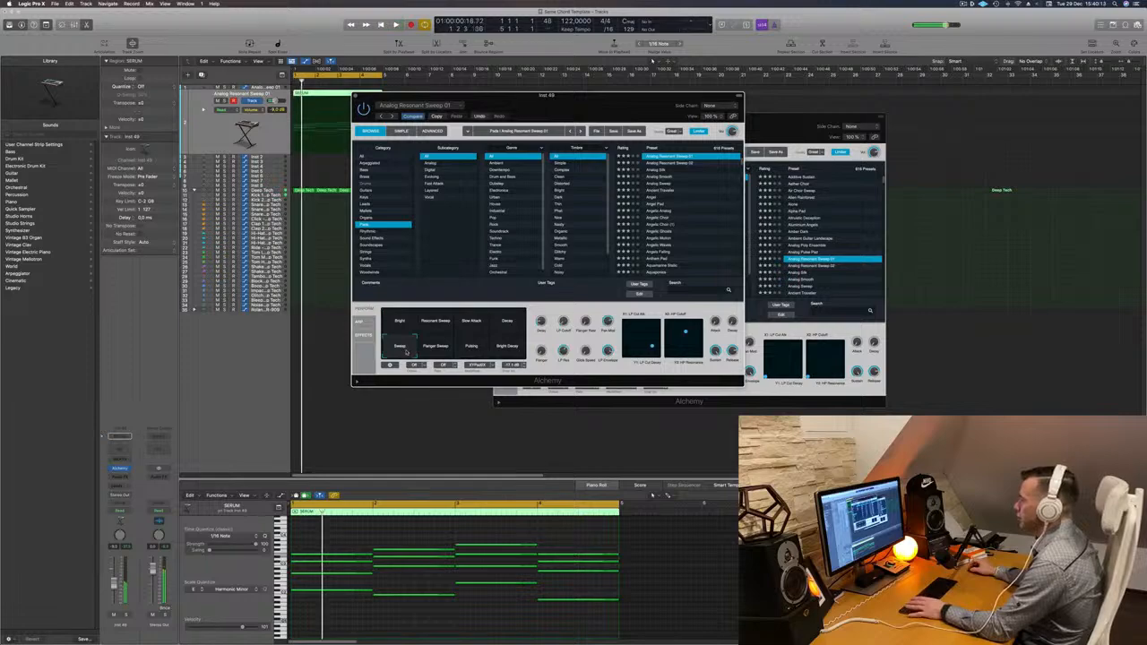
left_click(445, 348)
left_click(507, 348)
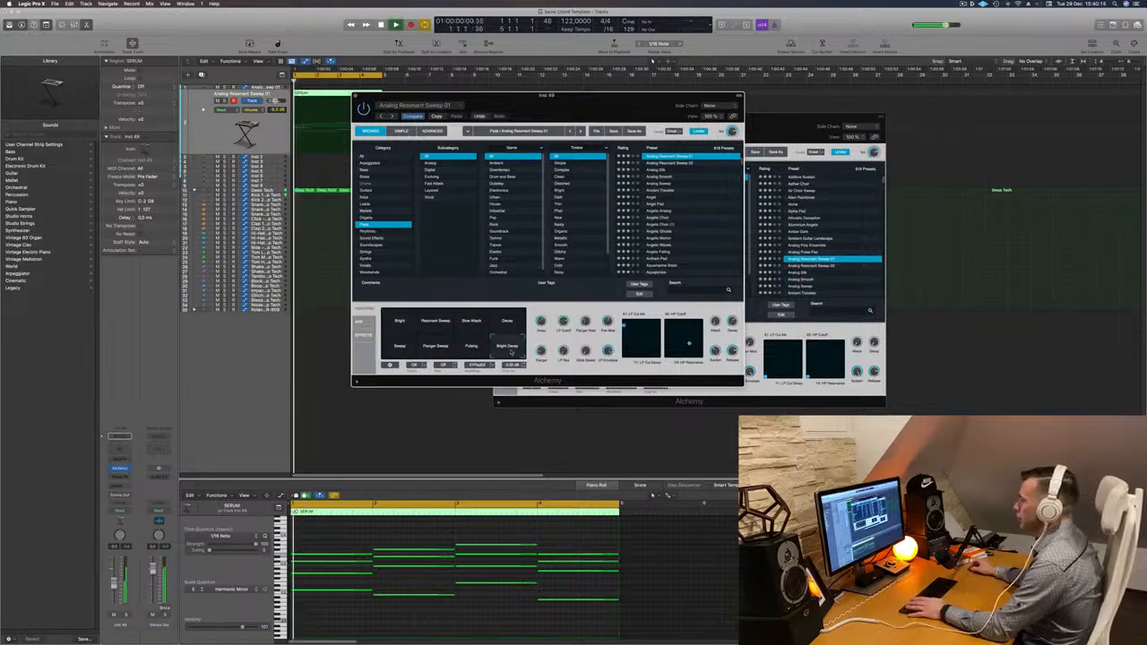
left_click_drag(589, 113, 984, 303)
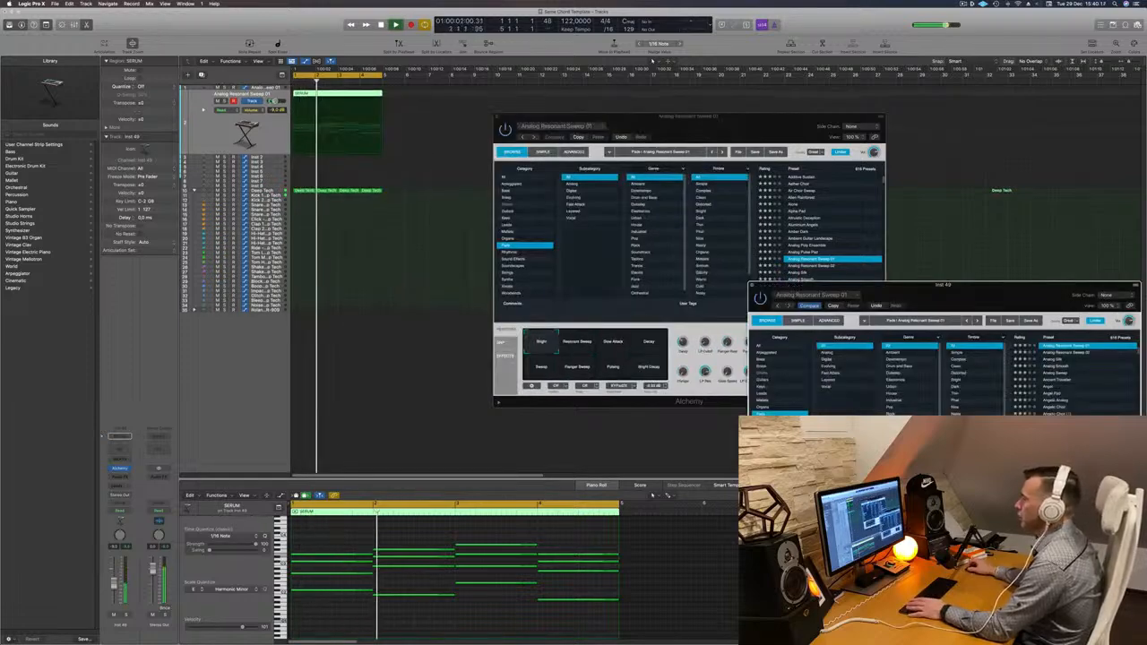
- Copy the chord region from the duplicate track back to the original track and play both layers together
key("space")
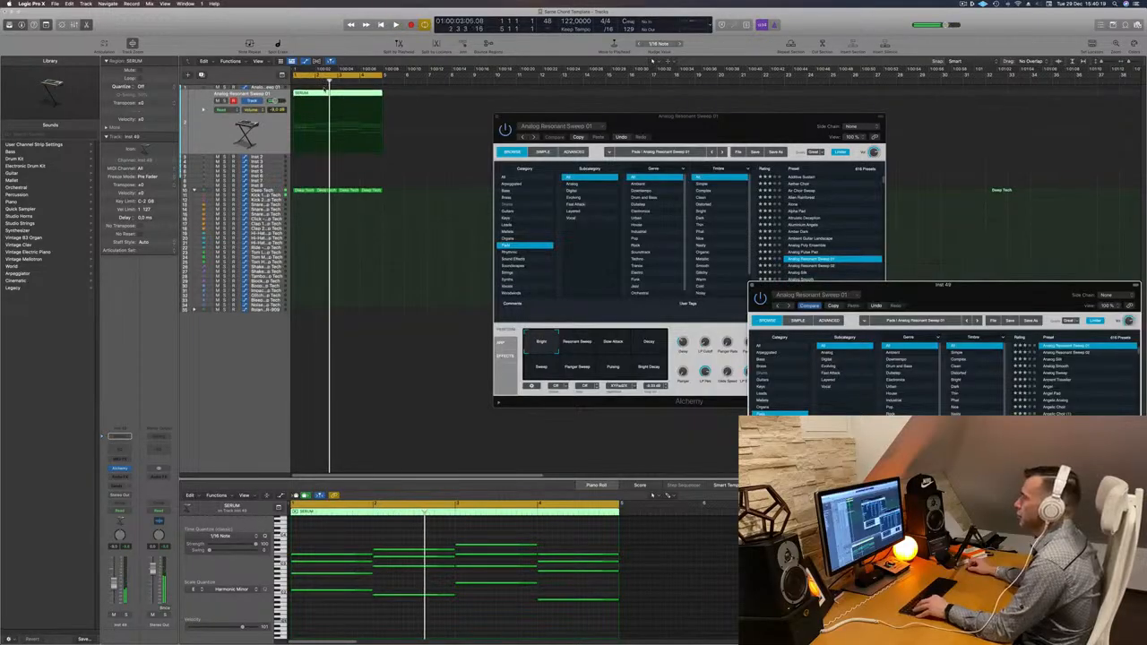
left_click_drag(325, 93, 325, 87)
key("space")
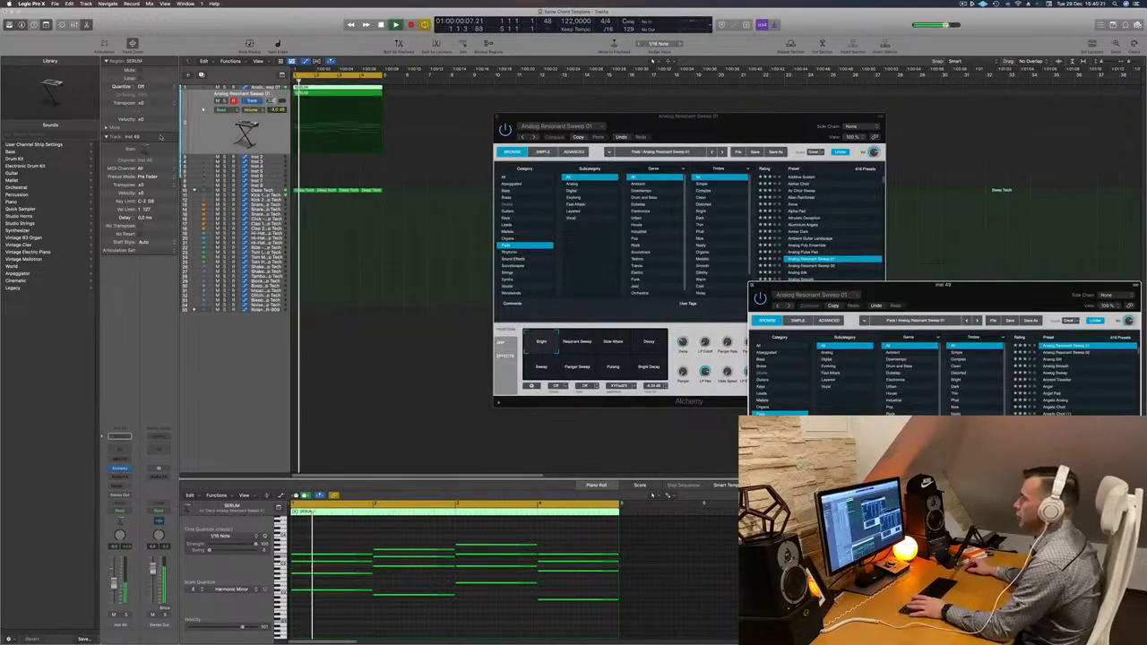
key("Up")
- Close the original track's Alchemy window, reposition the duplicate's Alchemy window, and stop playback
left_click_drag(674, 118, 545, 184)
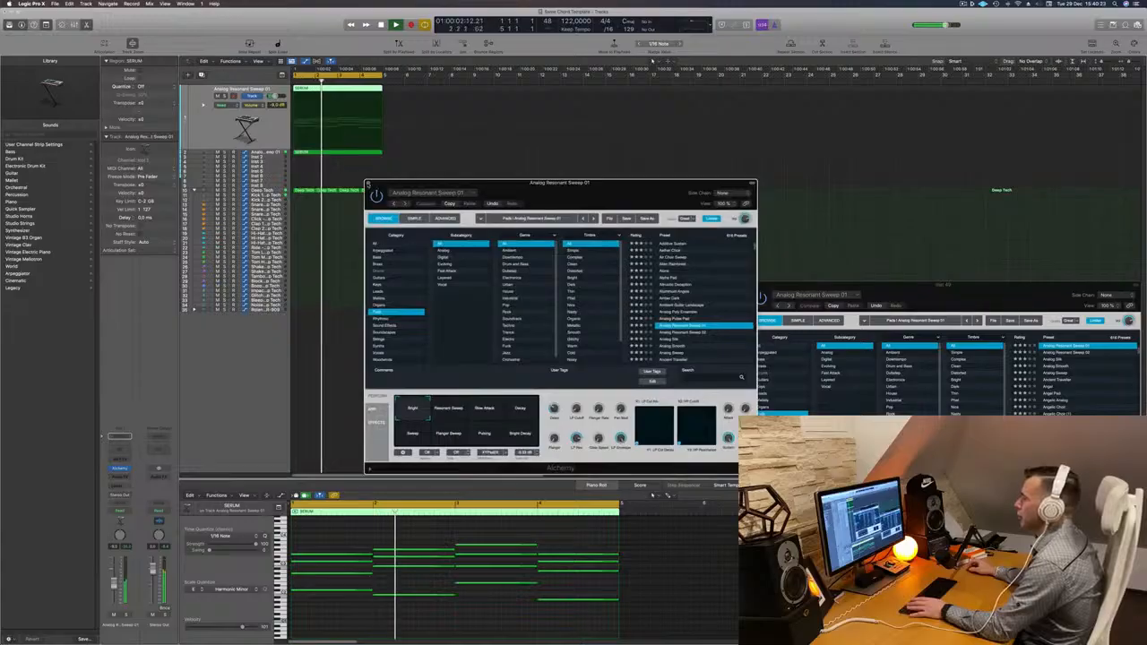
left_click(367, 184)
left_click_drag(790, 285, 686, 156)
key("space")
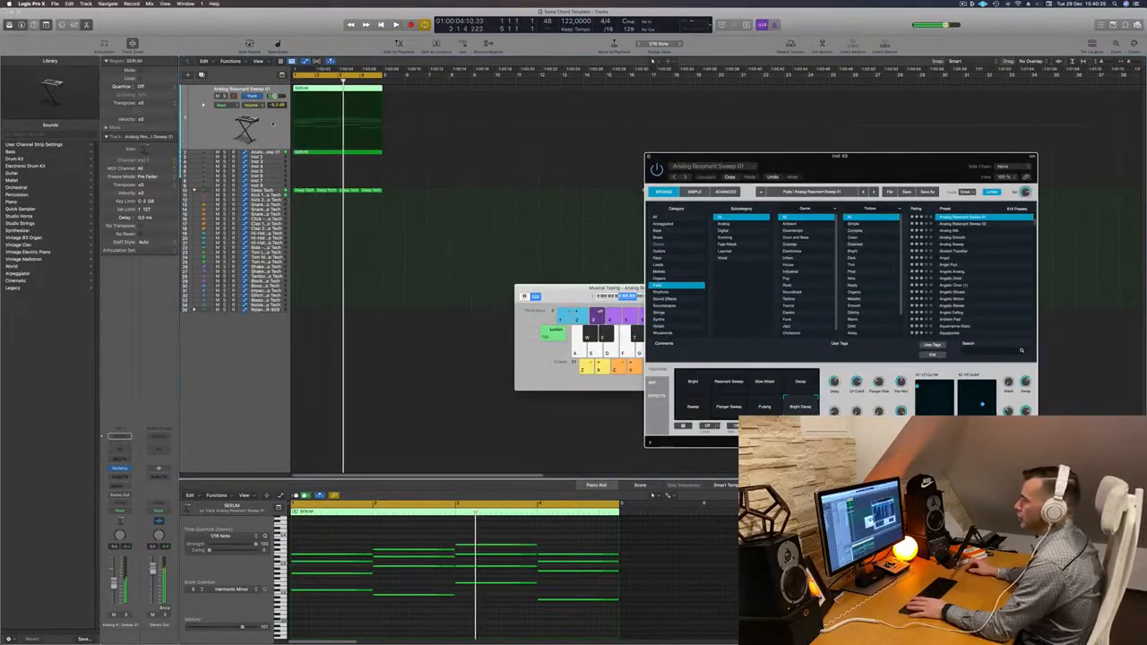
- Lower the volume of both Analog Resonant Sweep 01 tracks while the layered chords play, switching between them to balance levels
key("space")
left_click(274, 123)
key("space")
key("space")
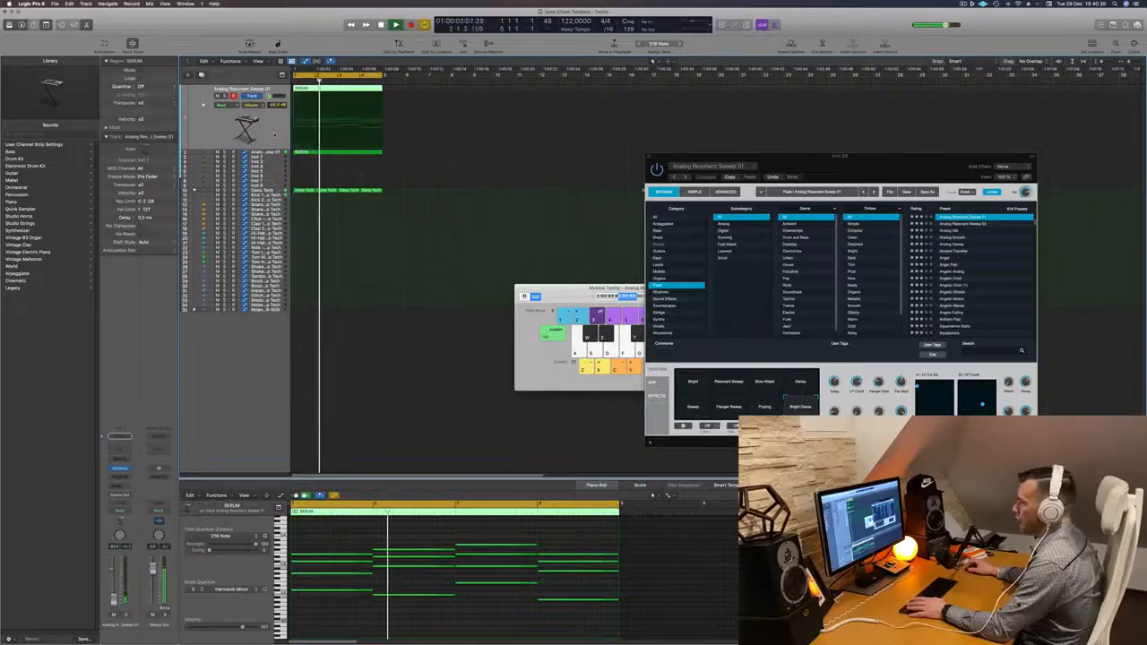
key("Down")
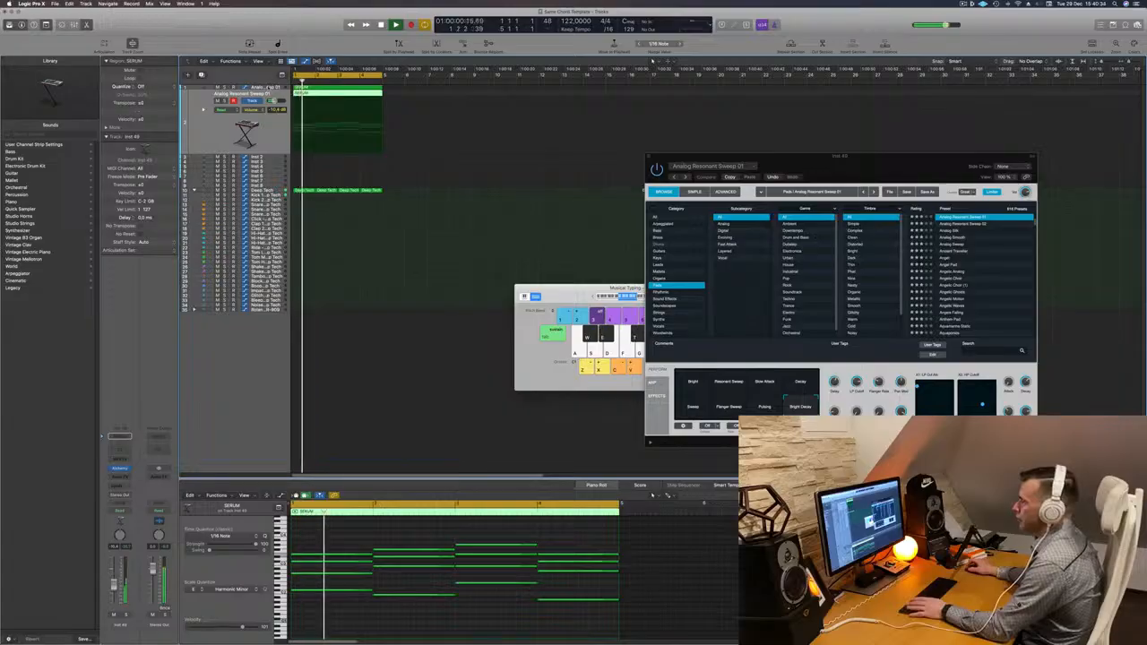
key("Up")
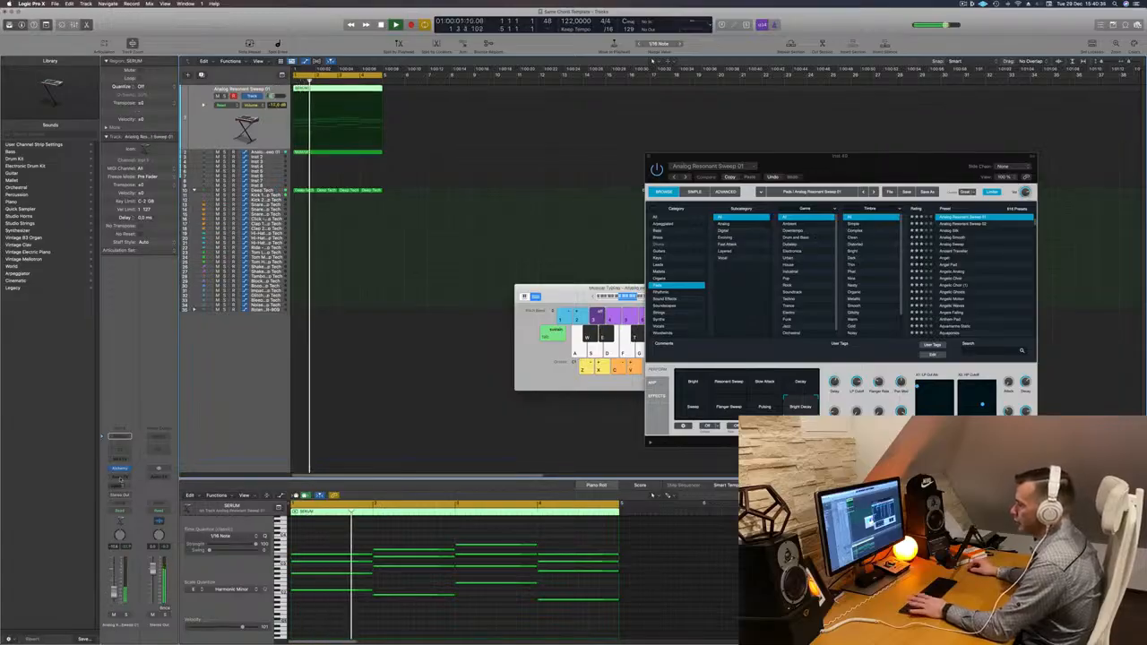
- Reopen Alchemy on the original track and adjust the Bright snapshot's LP Cutoff while the chords play
left_click(109, 469)
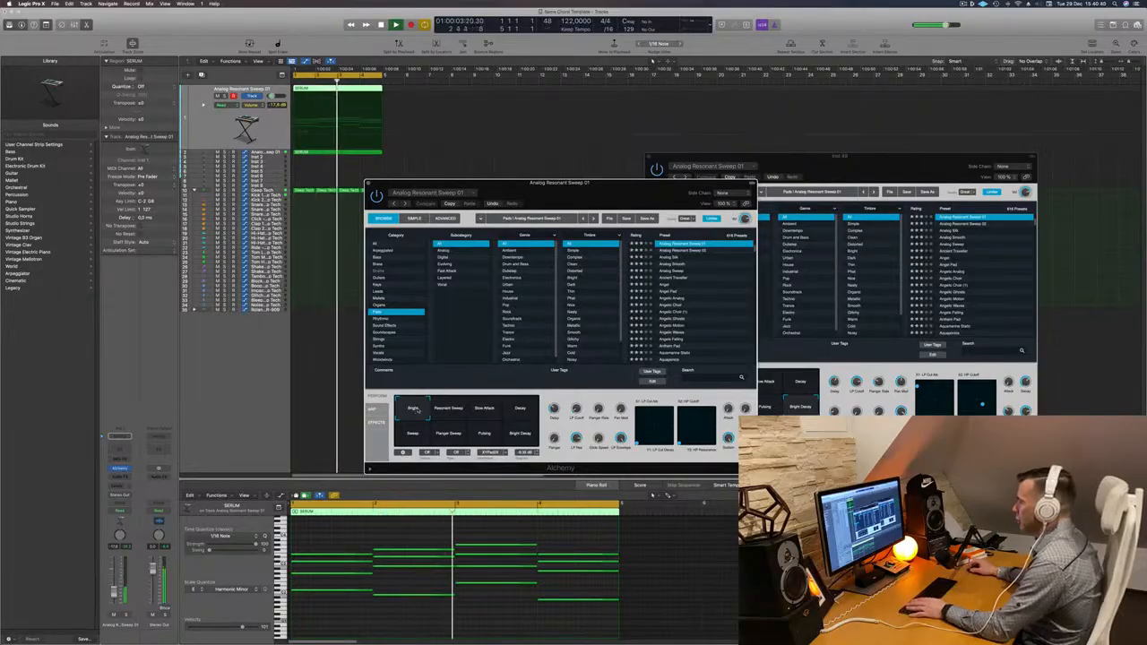
key("space")
key("space")
left_click_drag(576, 410, 576, 413)
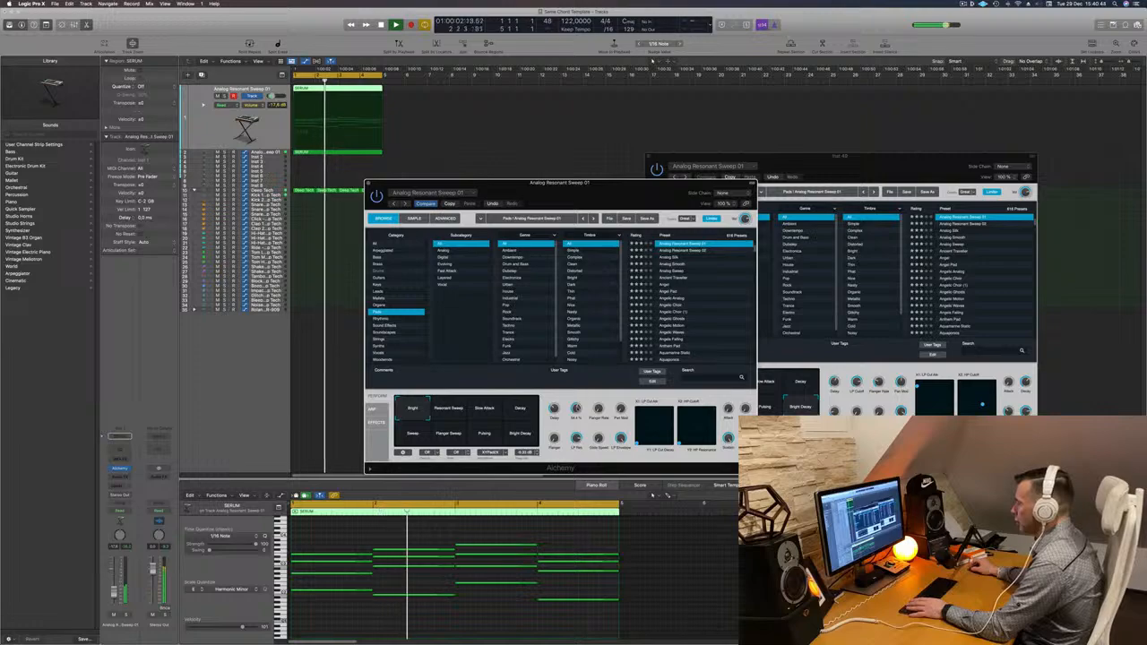
- Move the two Alchemy windows clear and close both of them
left_click_drag(605, 204, 854, 220)
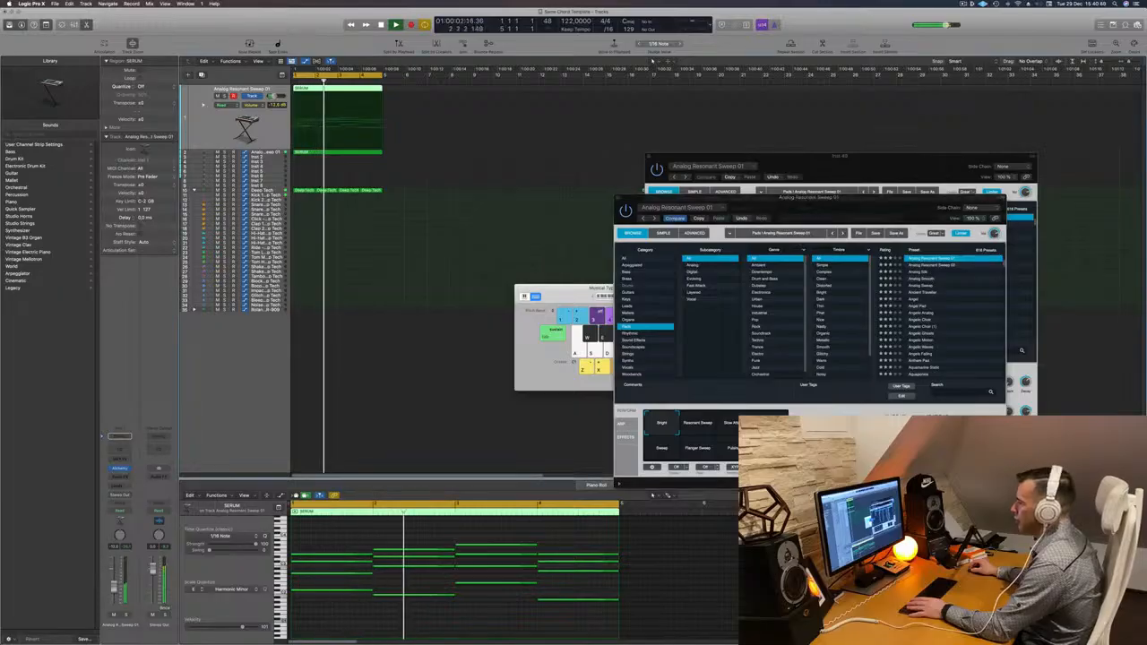
left_click_drag(854, 218, 503, 300)
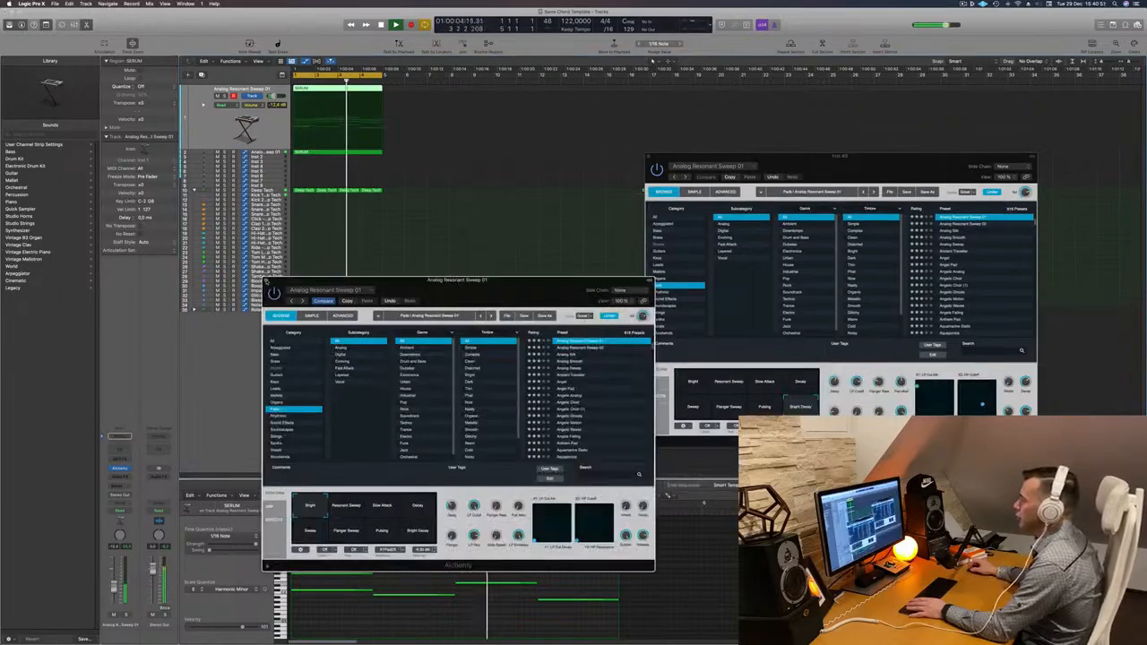
left_click(266, 281)
left_click_drag(837, 158, 788, 153)
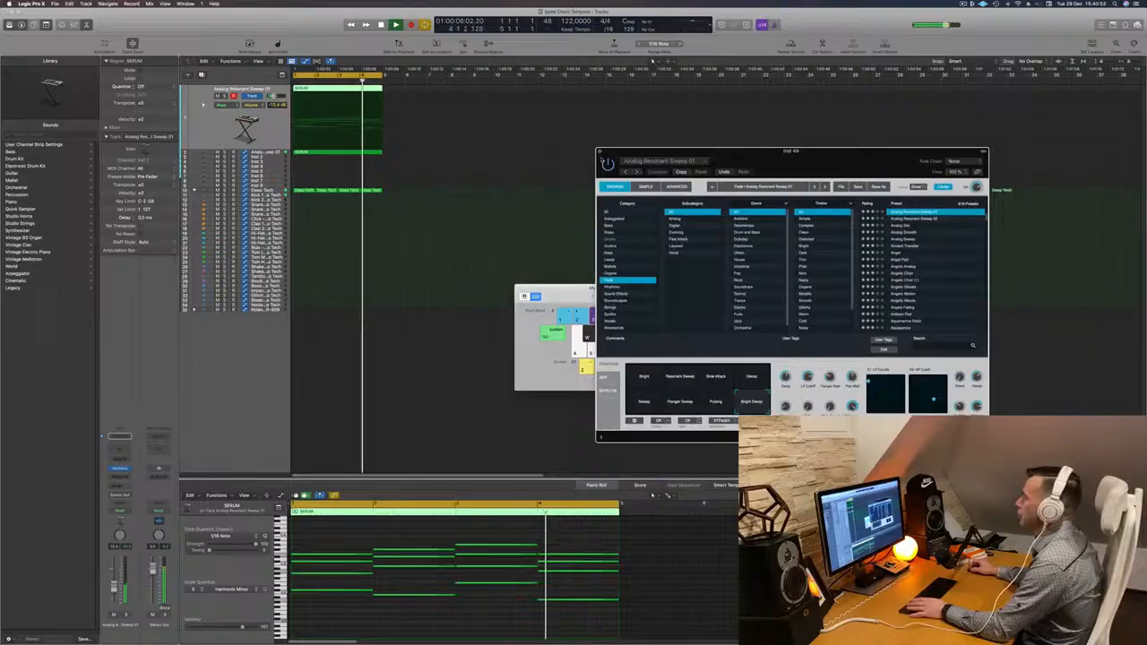
left_click(602, 152)
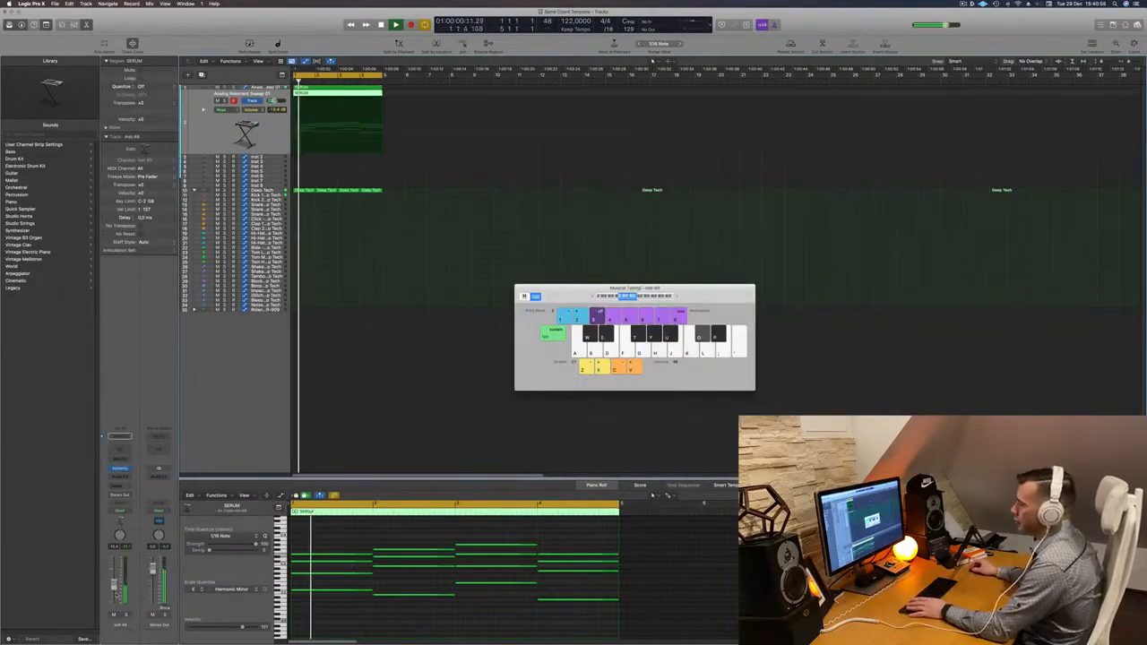
- Copy the four-bar SERUM chord region onto the empty Inst 2 track
left_click(280, 157)
left_click(327, 88)
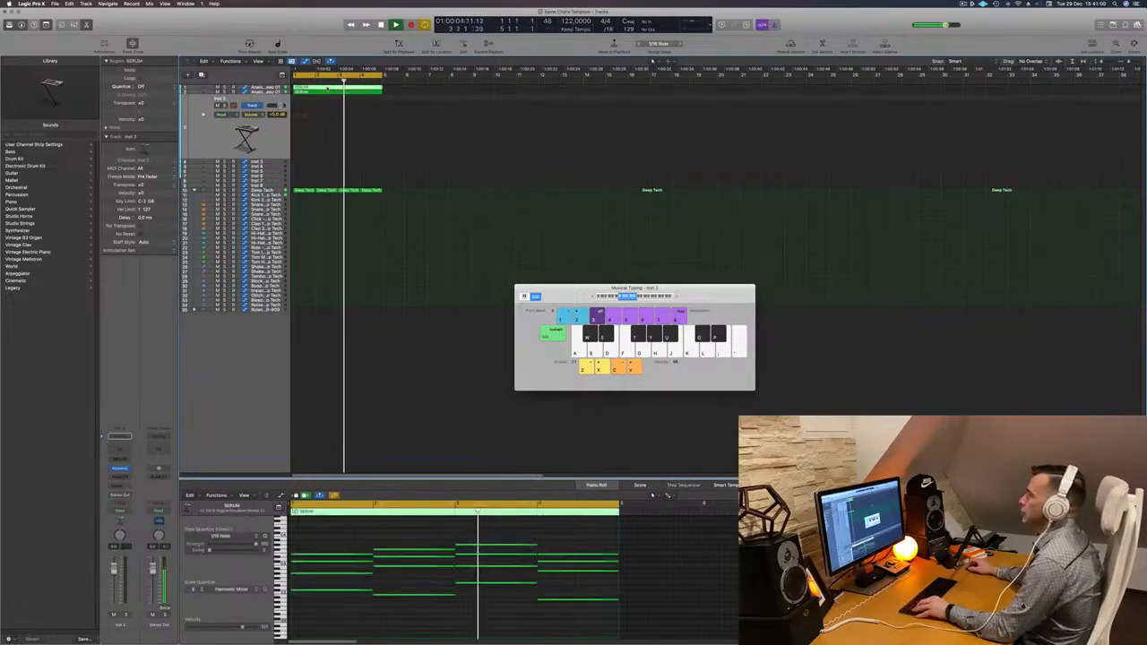
left_click_drag(327, 88, 325, 129)
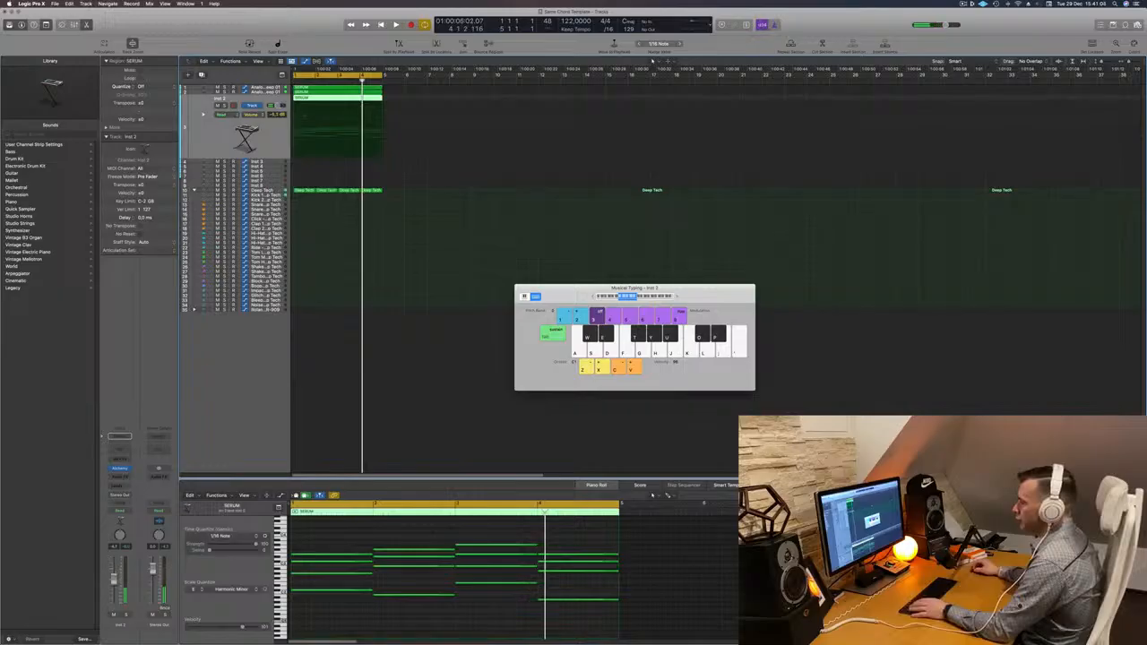
- Delete the upper chord notes in the copied region and shorten the four remaining bass notes to short hits
left_click_drag(330, 527, 598, 574)
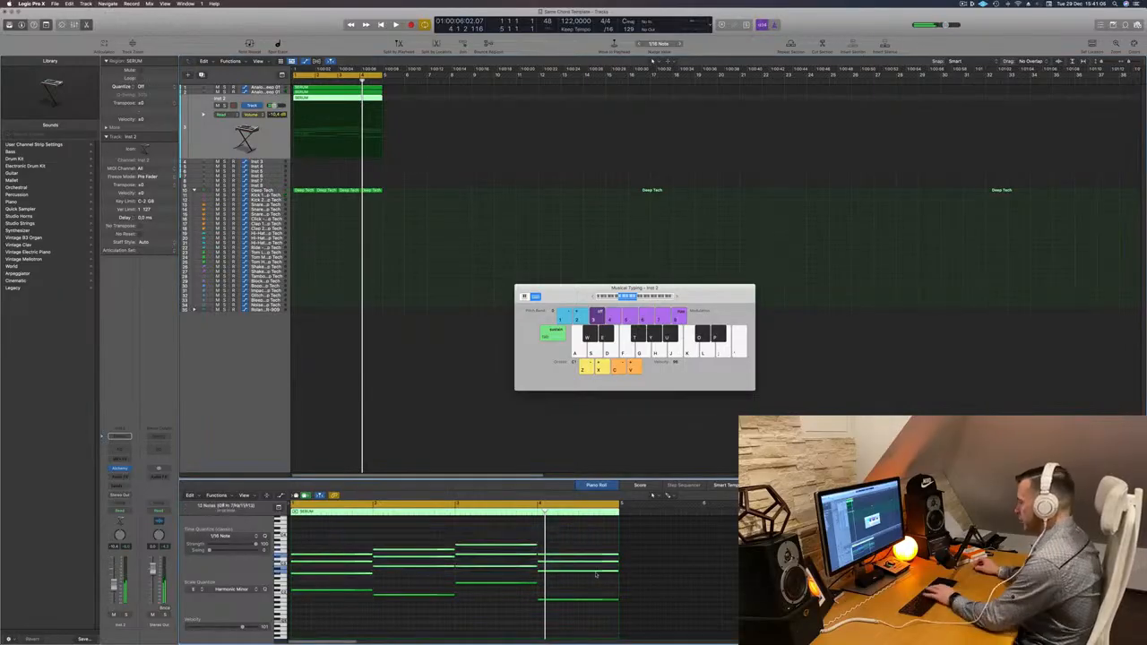
key("Delete")
left_click_drag(338, 569, 631, 623)
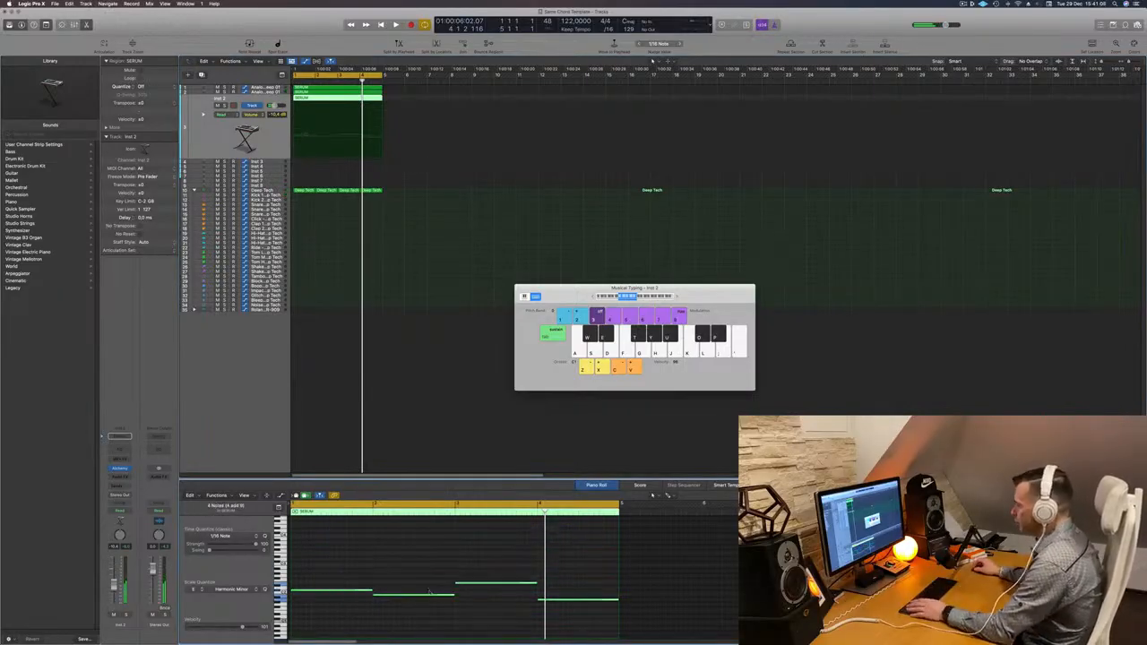
left_click_drag(452, 596, 378, 602)
key("z")
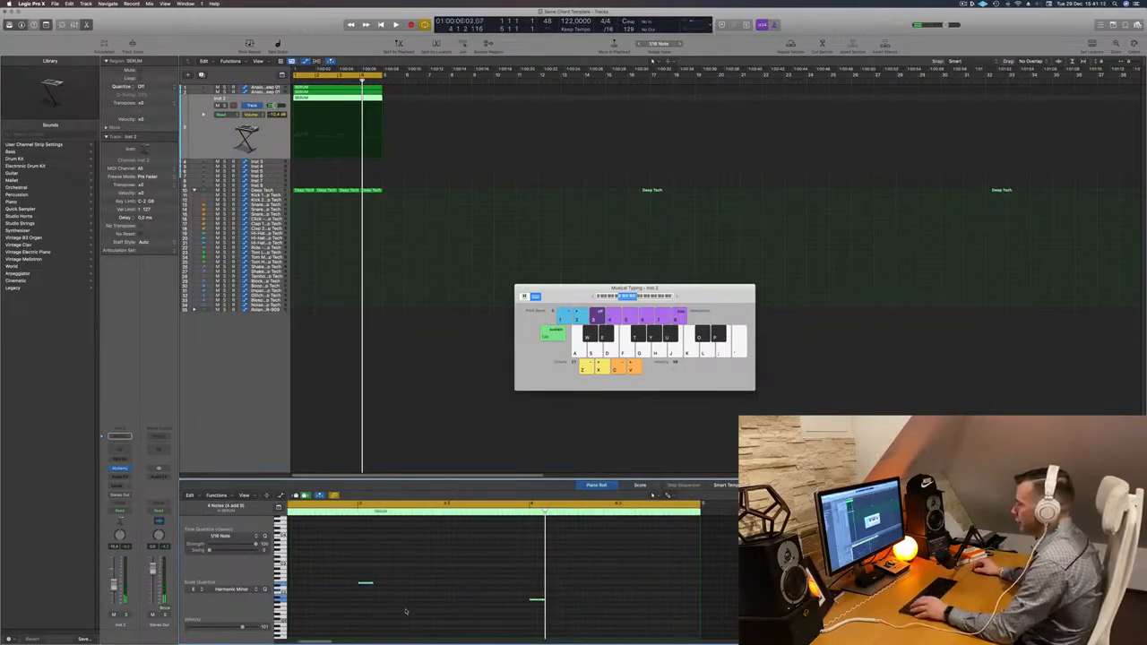
- Move the short bass notes off the start of each bar onto an offbeat and duplicate them one beat further on
key("space")
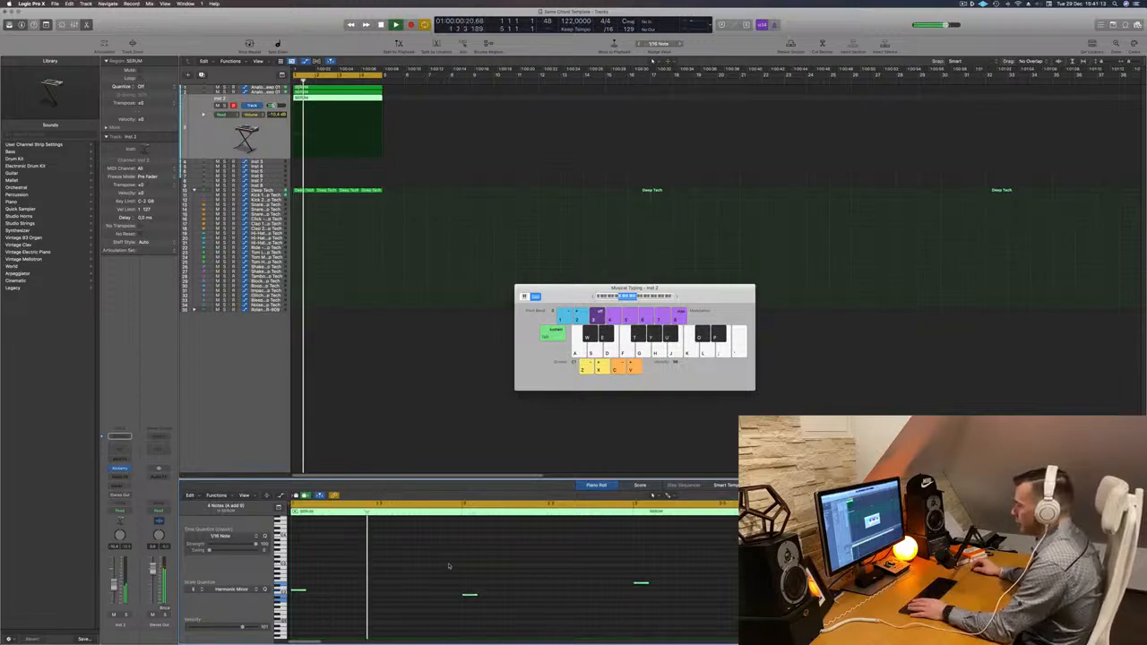
left_click_drag(297, 591, 361, 593)
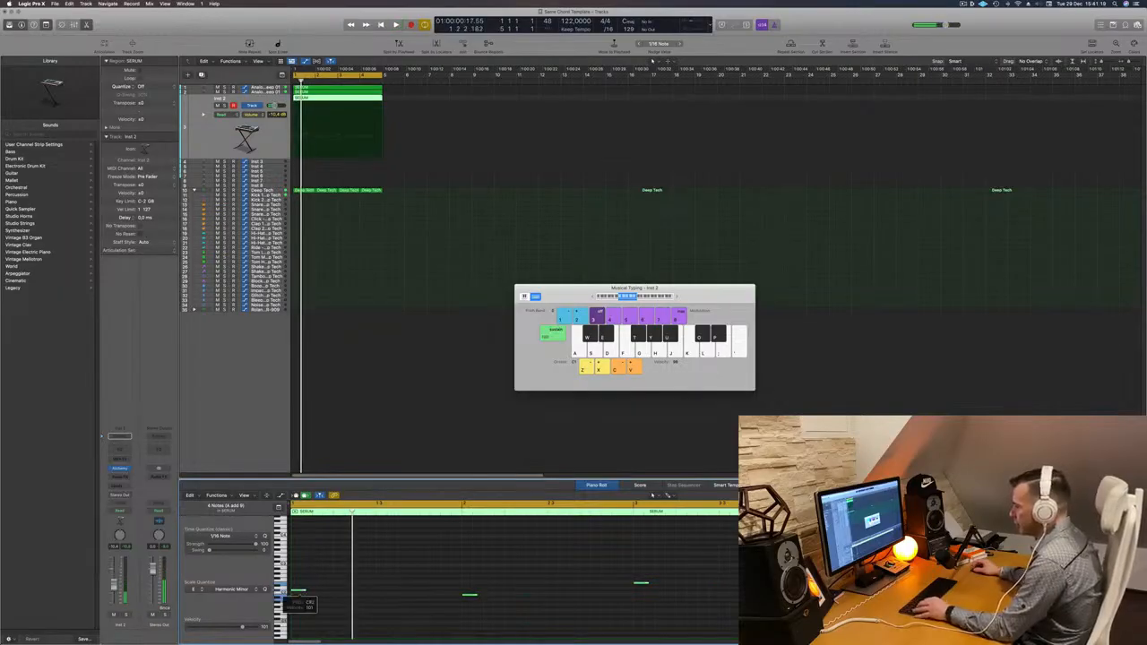
left_click_drag(299, 592, 364, 591)
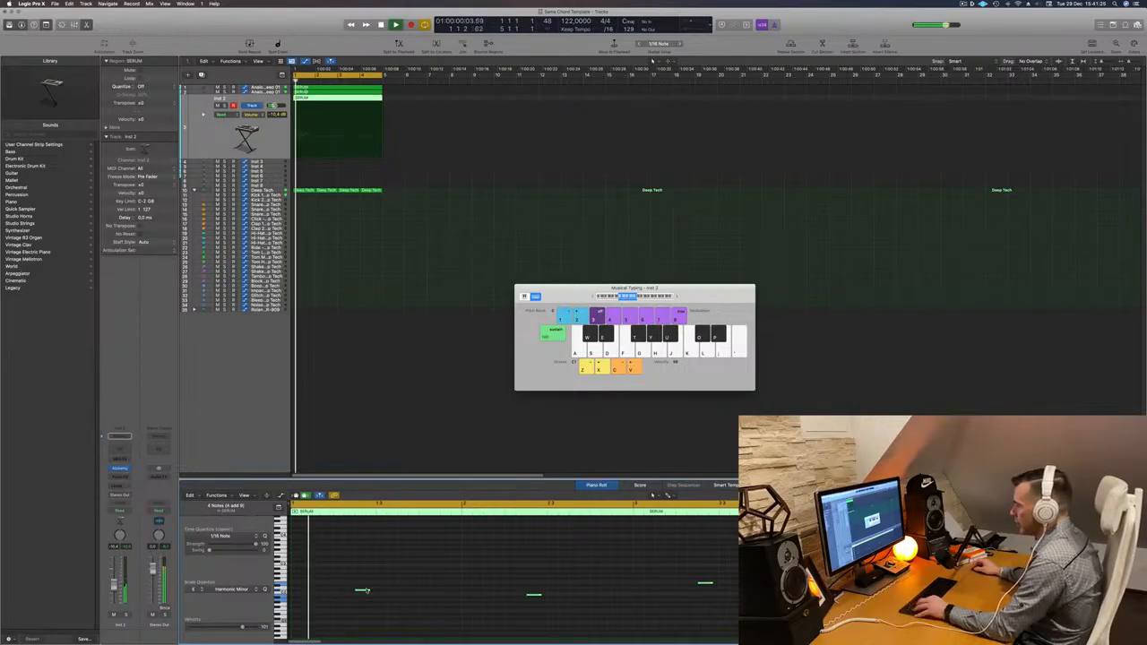
scroll(367, 592, "right", 1)
left_click(364, 591)
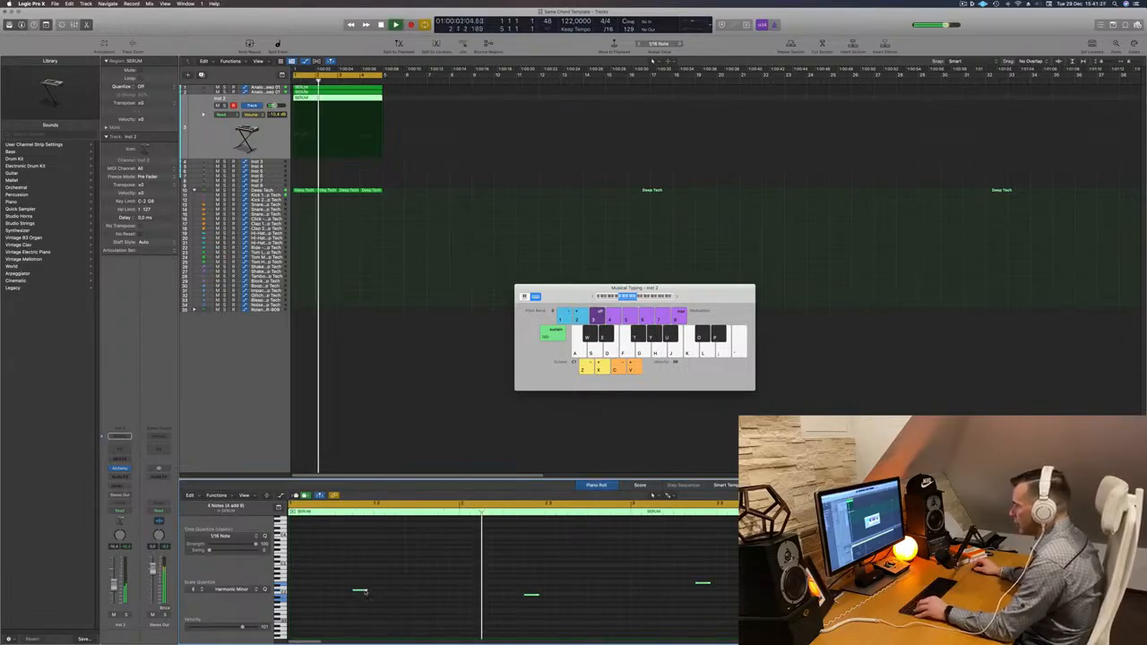
left_click_drag(366, 592, 403, 591)
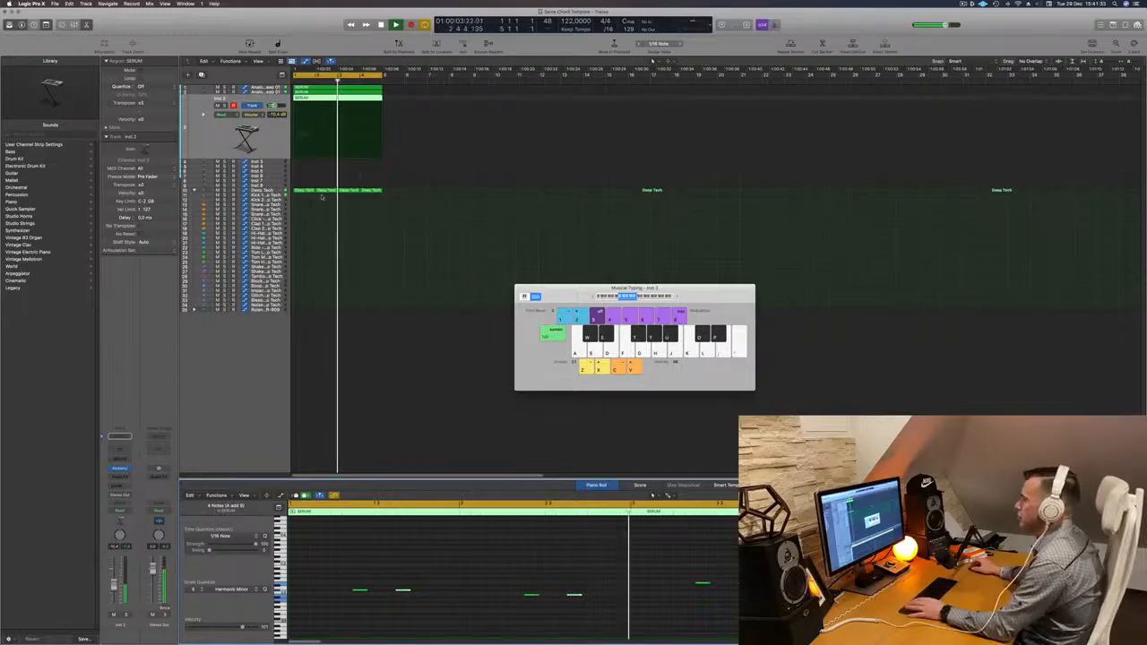
- Open Alchemy on the Inst 2 bass track and audition the Bass preset 1963 Semi-Acoustic Thumb with the loop playing
left_click(247, 190)
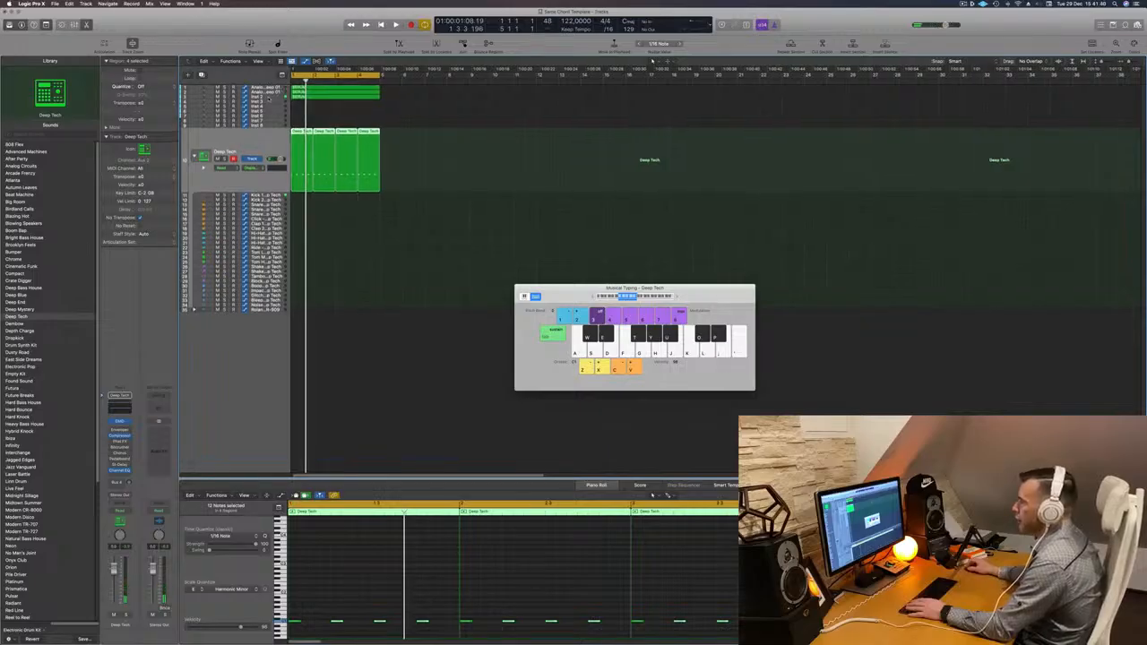
left_click(248, 97)
key("space")
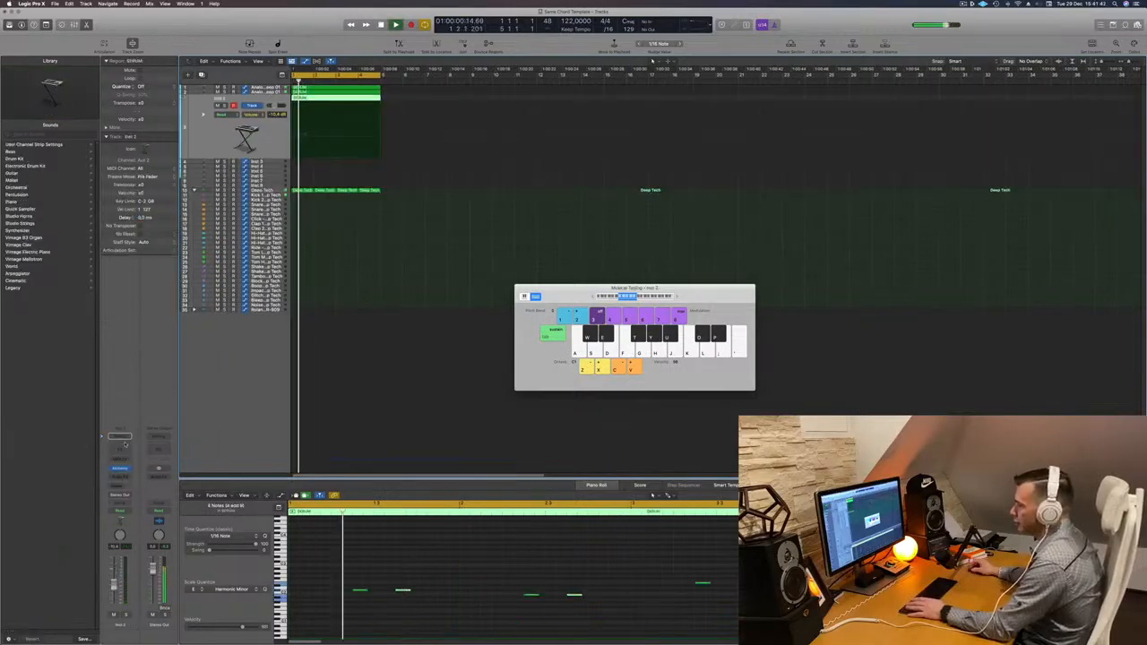
key("v")
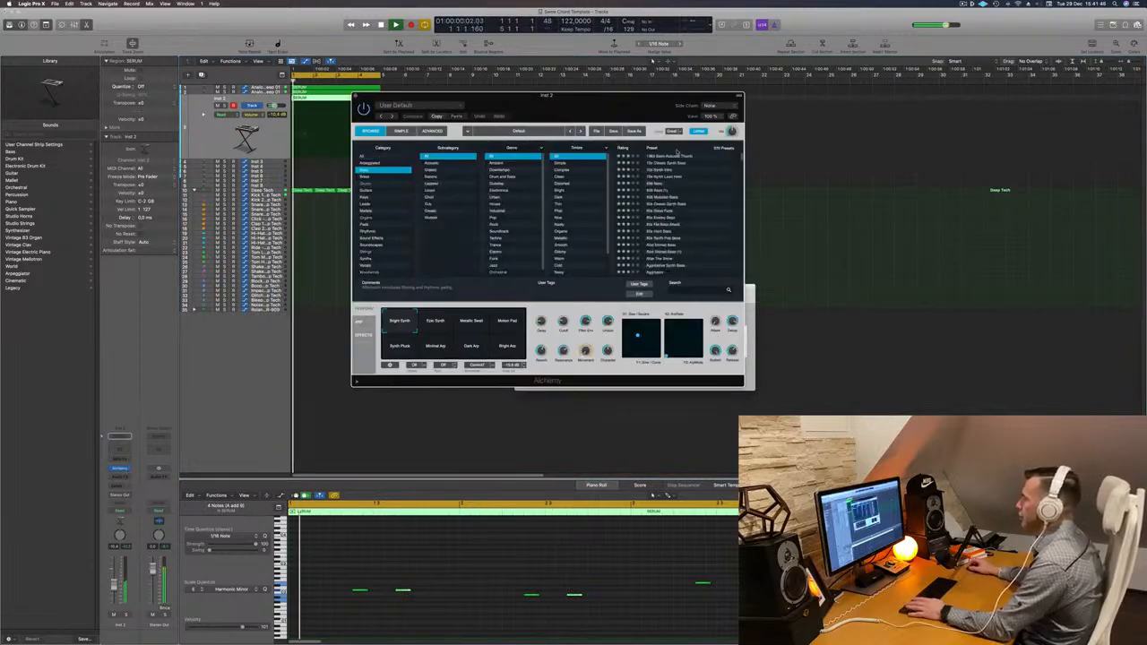
left_click(669, 155)
key("space")
left_click_drag(457, 257, 413, 274)
key("space")
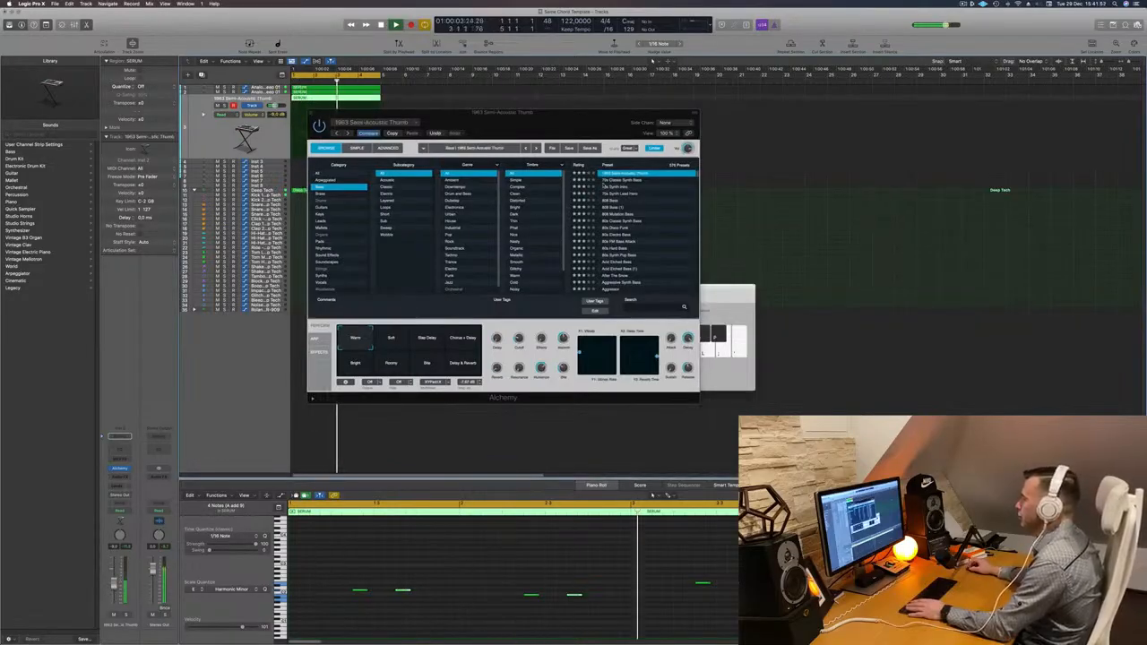
- Switch the bass track's Alchemy preset to 70s Classic Synth Bass and close the plug-in window
key("Down")
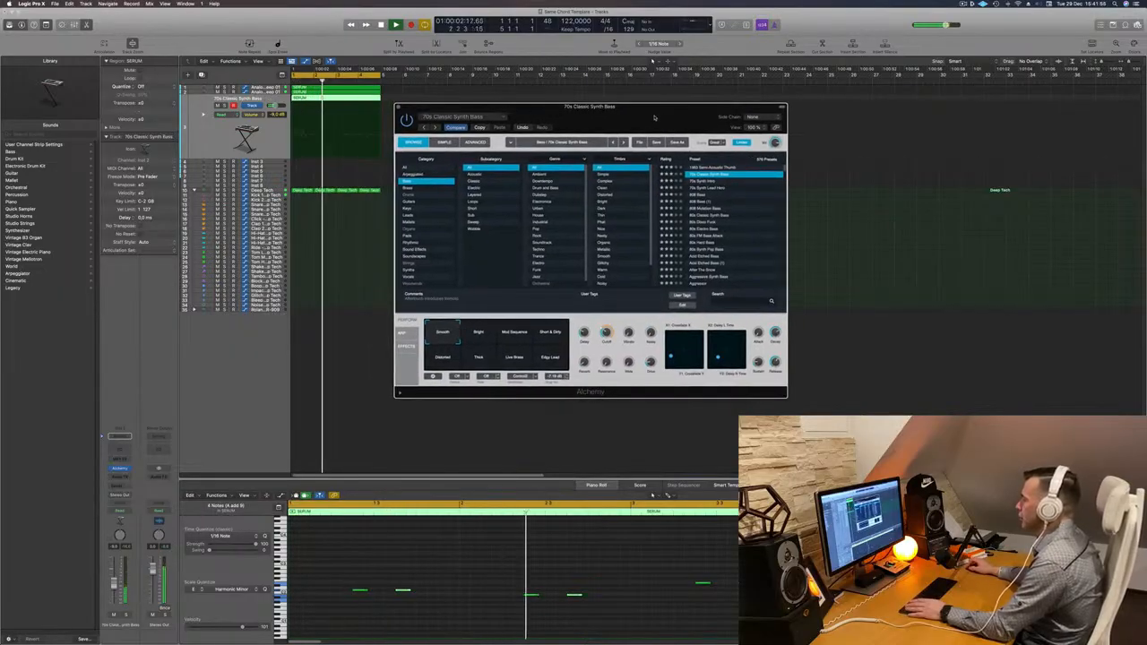
left_click_drag(666, 114, 624, 127)
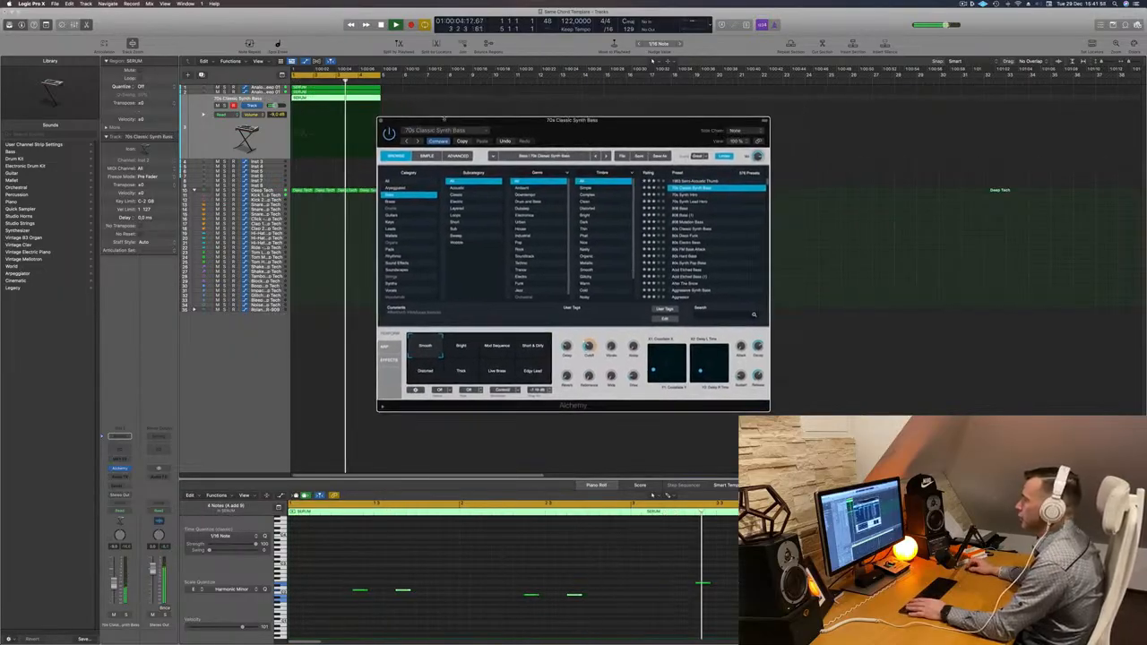
left_click(379, 119)
key("h")
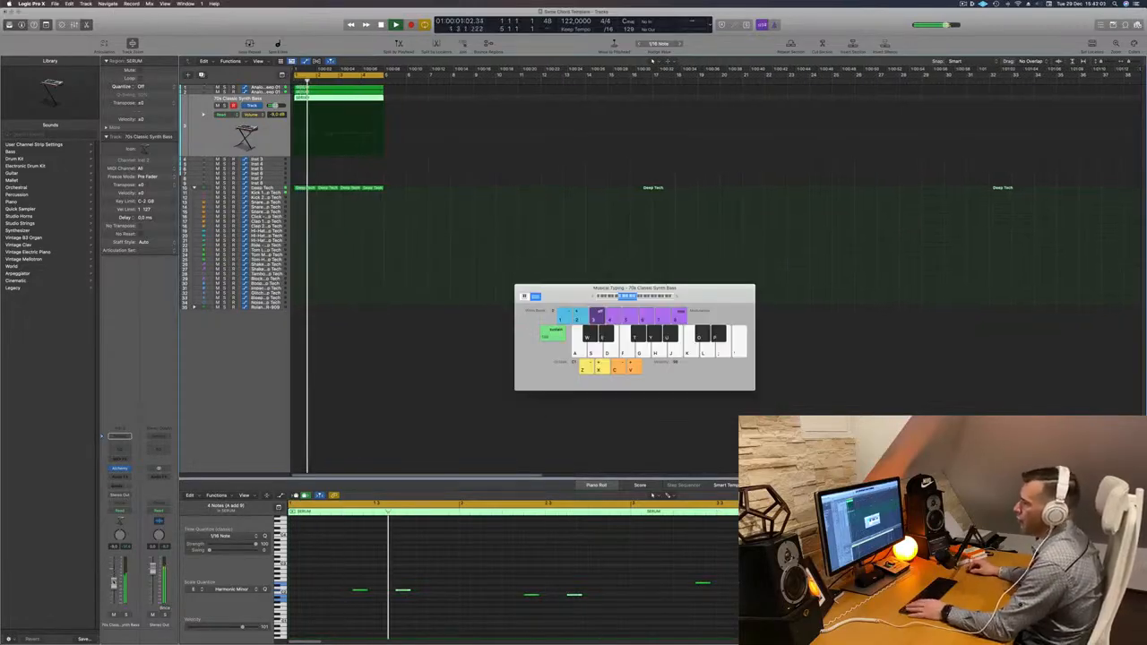
- Boost the 75 Hz low shelf to +5.4 dB in the Deep Tech drum track's Channel EQ and close the EQ
left_click(277, 188)
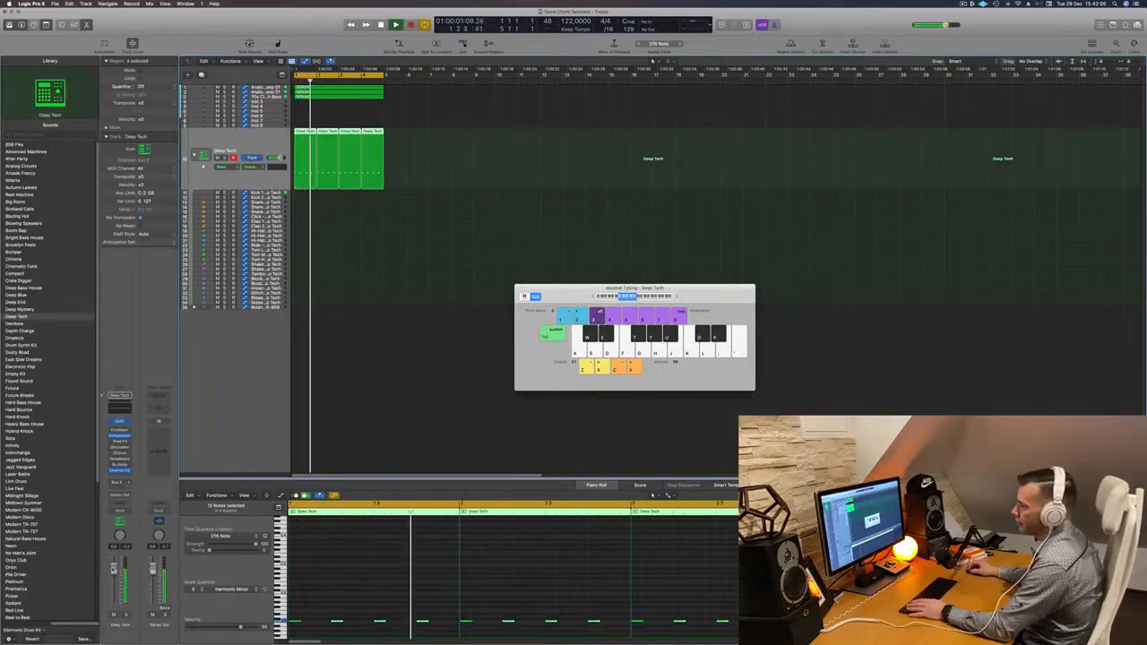
key("a")
key("a")
key("a")
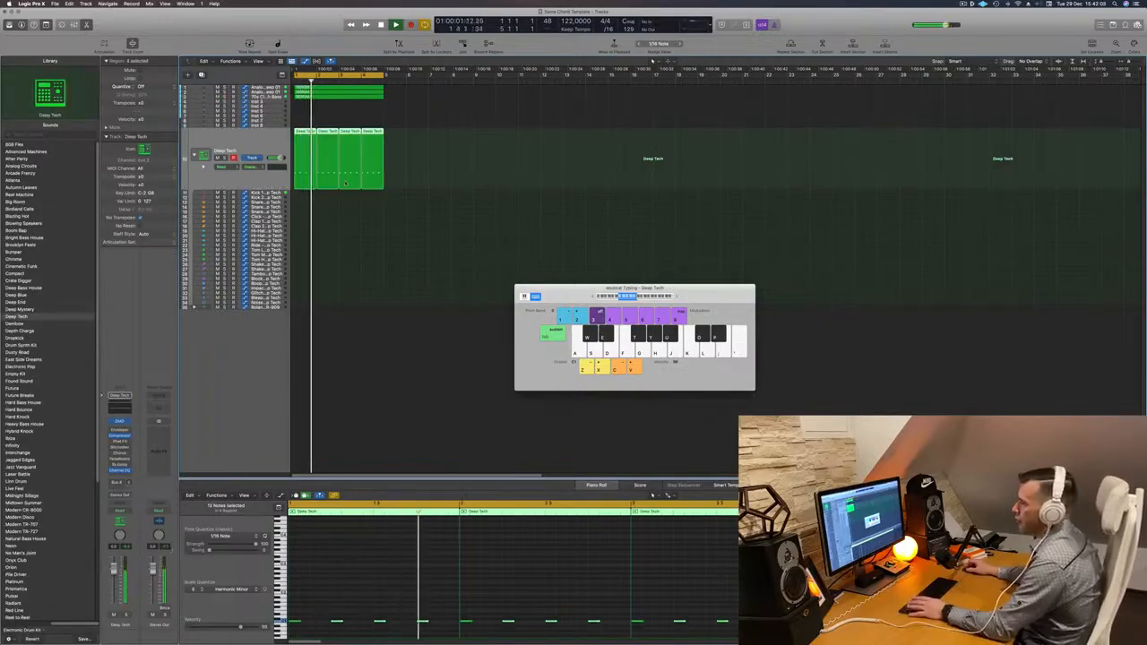
key("a")
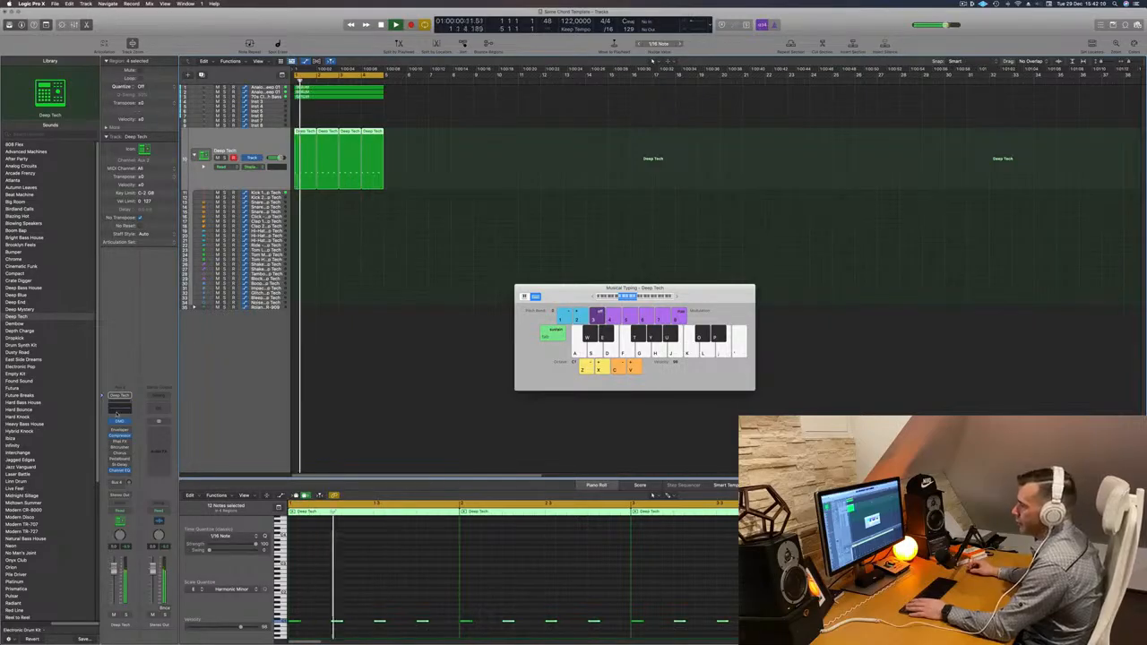
left_click(120, 470)
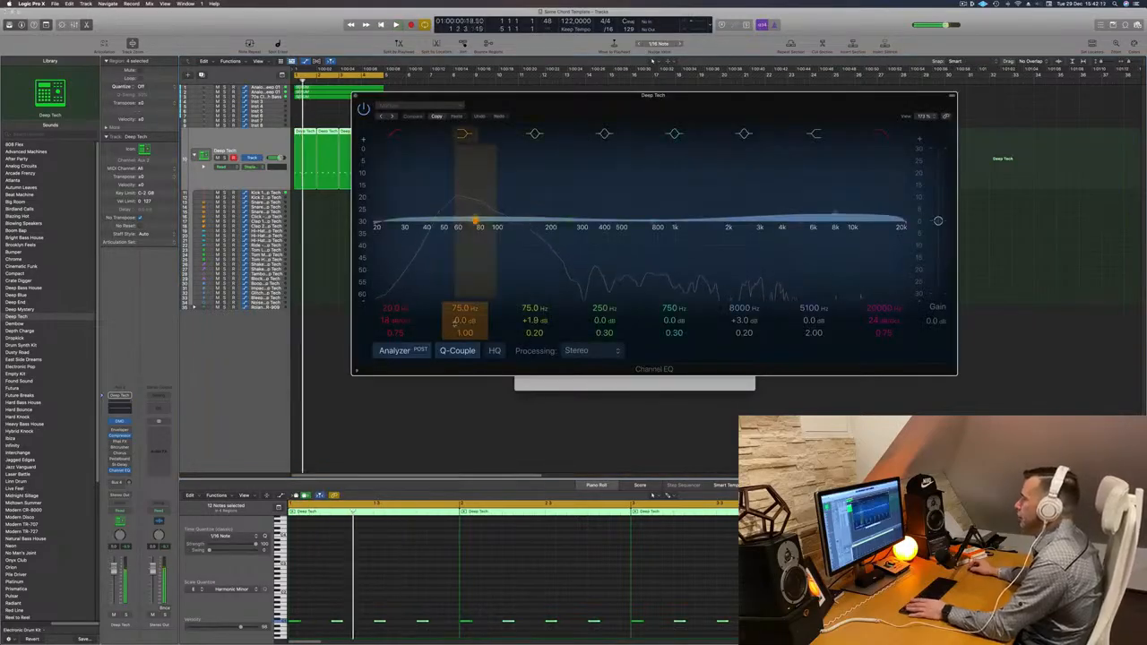
left_click_drag(459, 322, 462, 327)
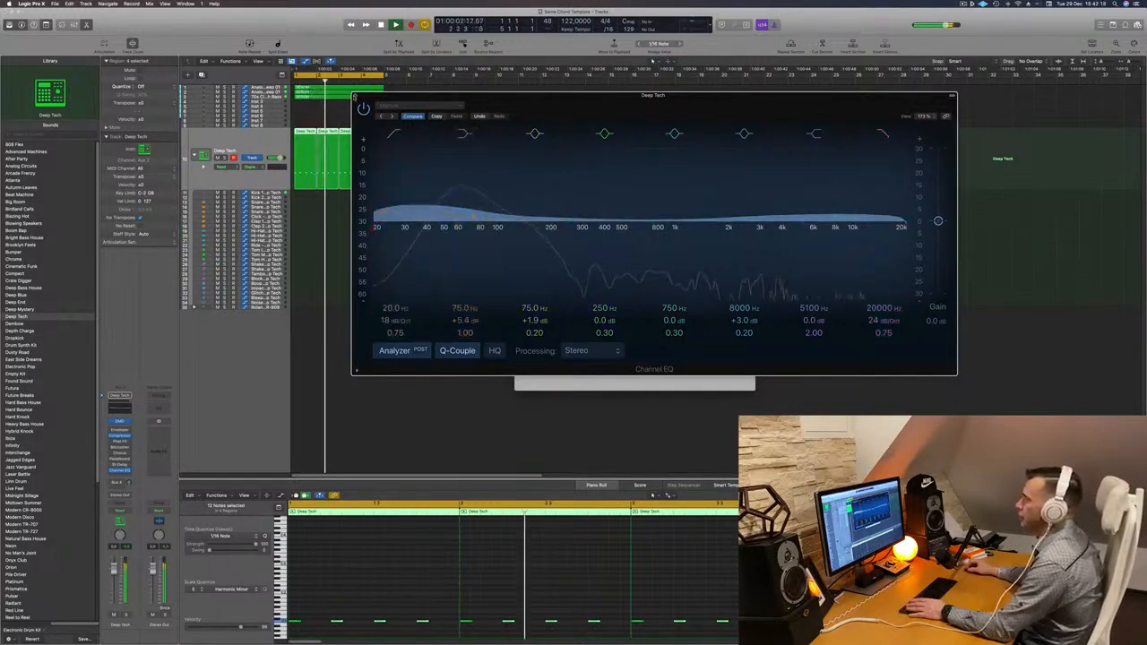
left_click(356, 95)
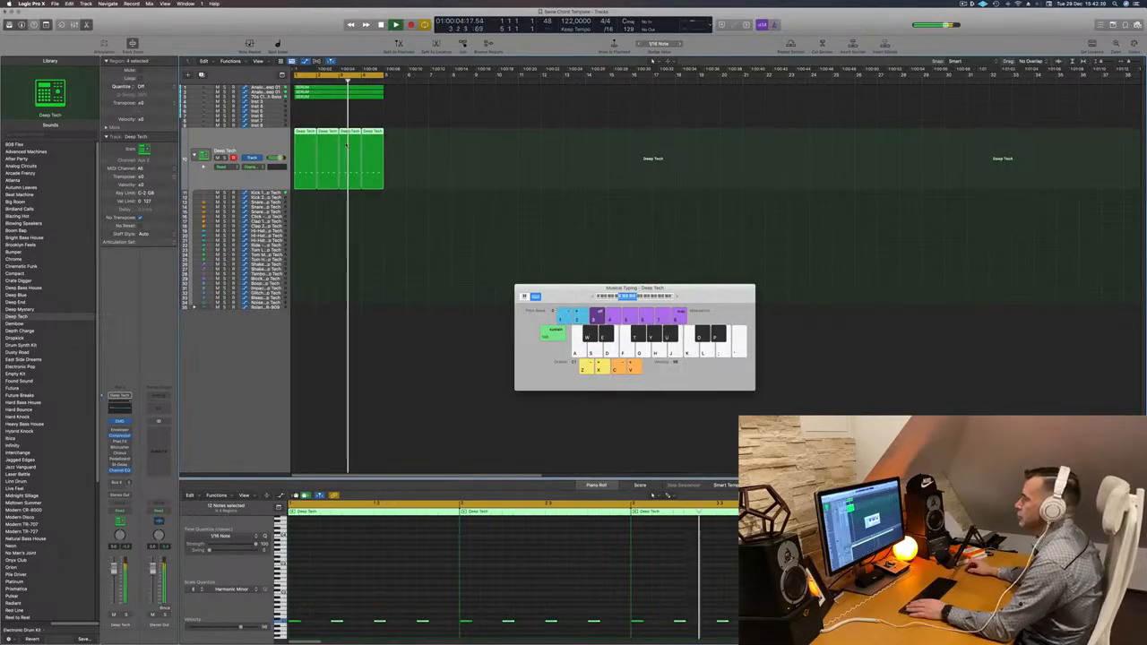
- Duplicate the first Analog Resonant Sweep 01 track and copy its SERUM chord region onto the new track
left_click(235, 97)
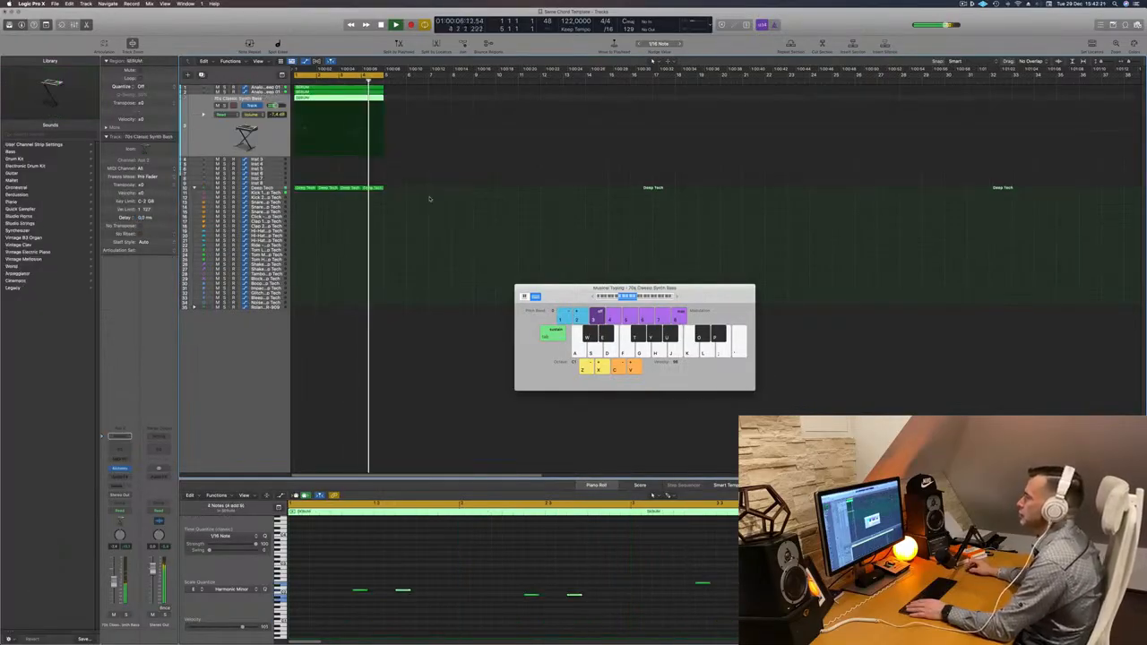
left_click(202, 88)
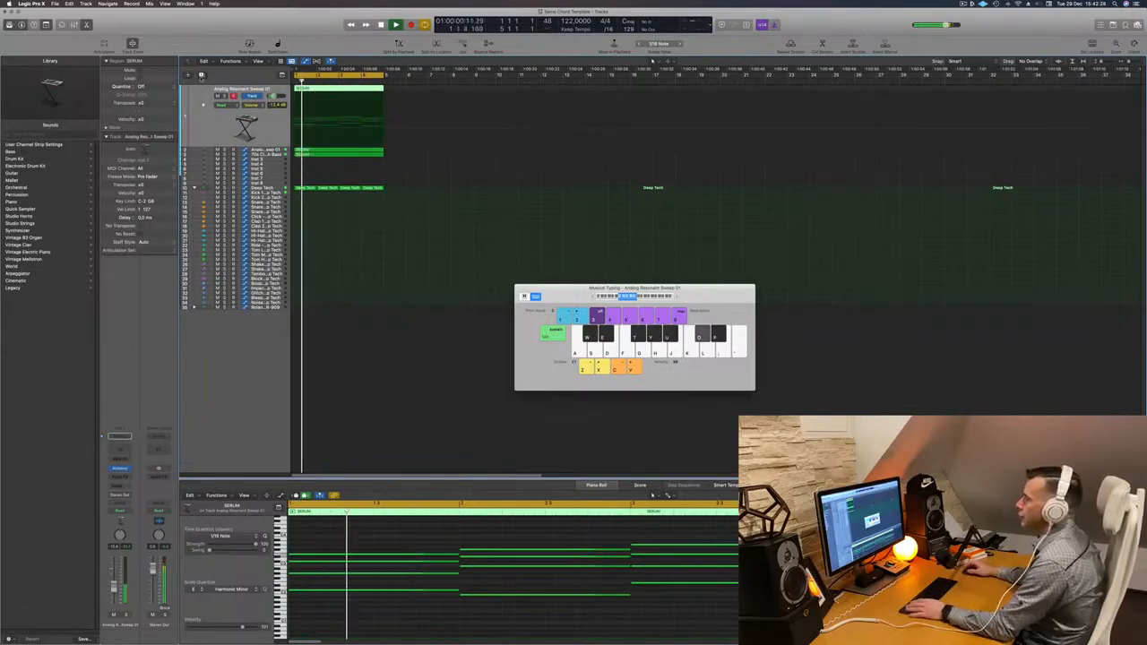
key("super+d")
left_click(328, 88)
left_click_drag(329, 88, 328, 111)
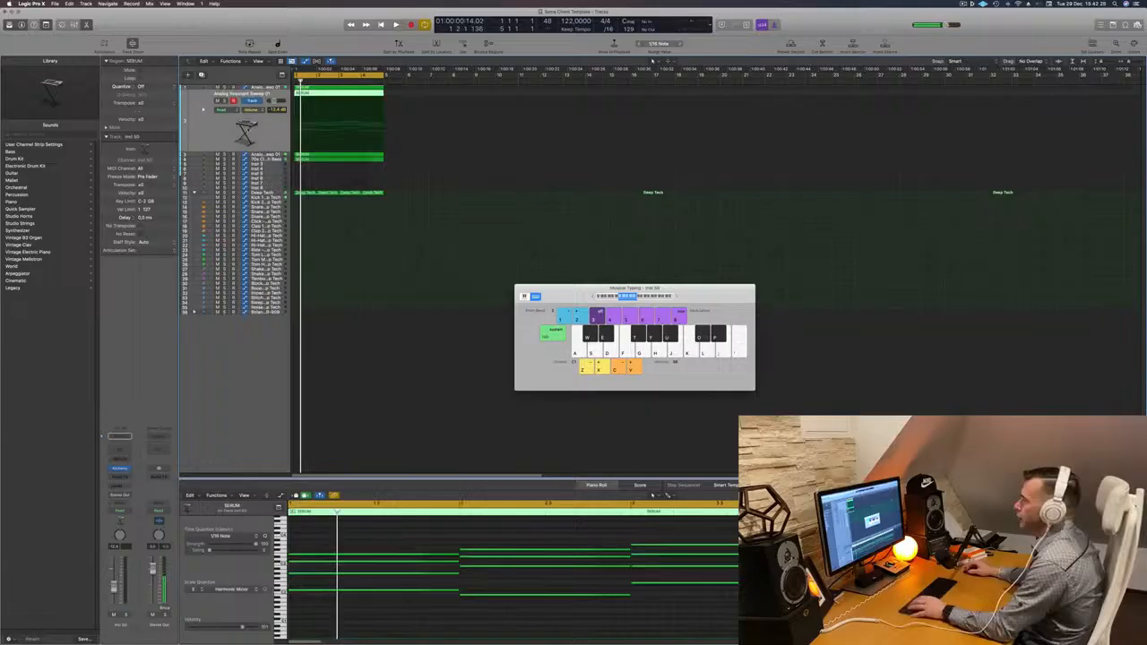
- Set the duplicated track's instrument to a stereo Retro Synth
left_click(131, 468)
mouse_move(145, 457)
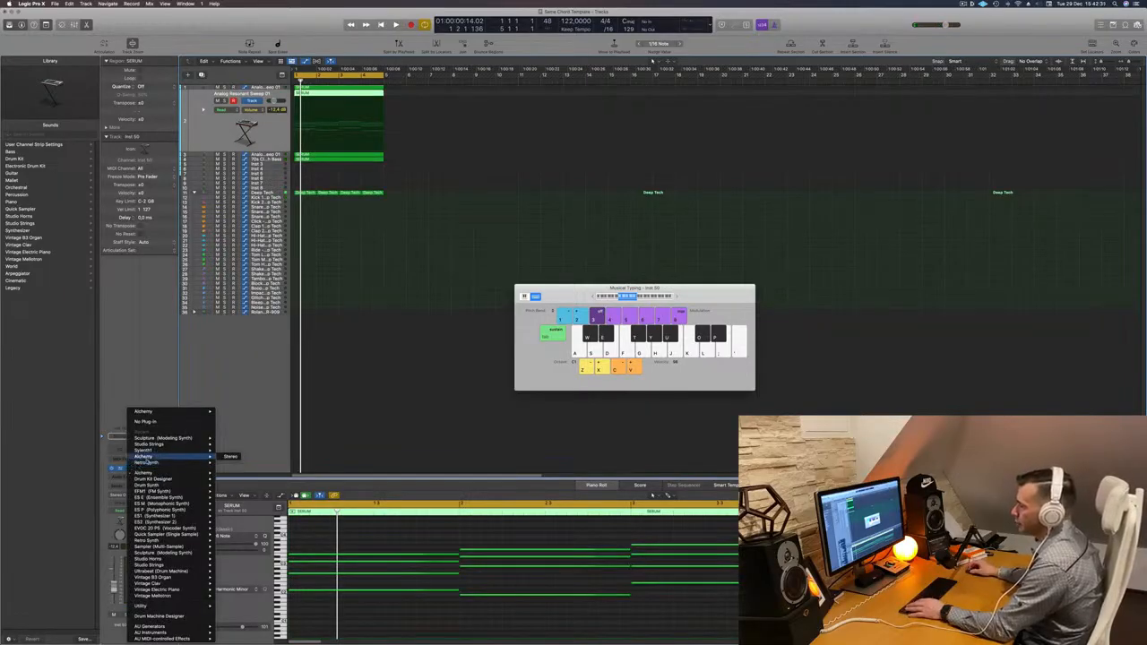
left_click(233, 463)
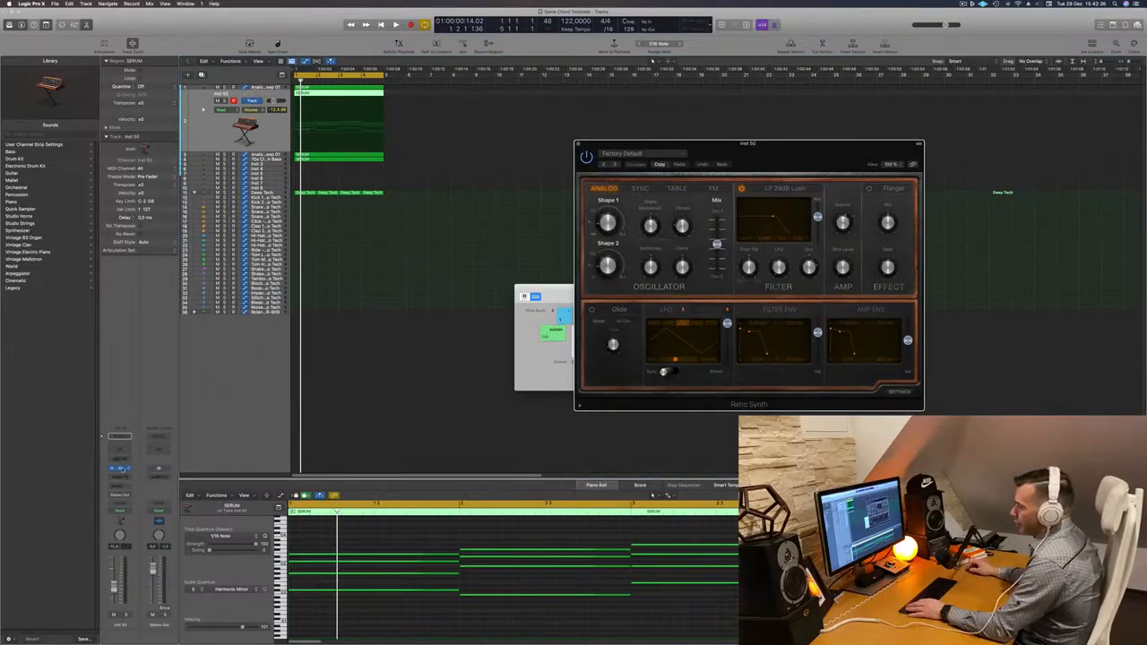
- Add an Arpeggiator MIDI effect to the Retro Synth track, move its window aside, and play the loop
left_click(125, 458)
left_click(122, 468)
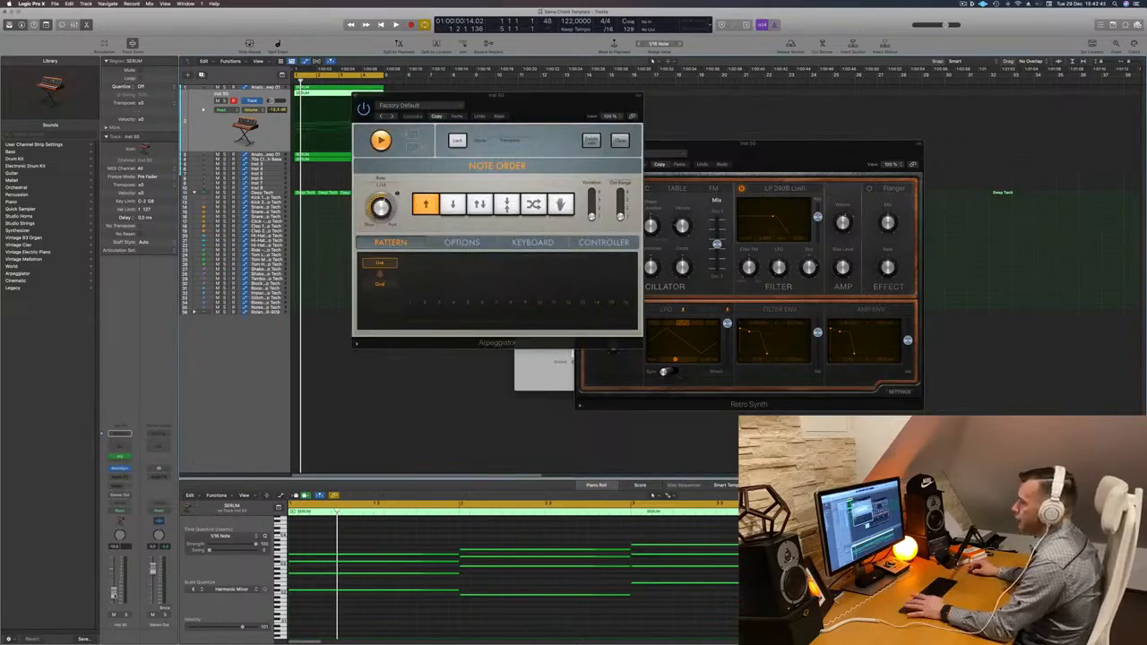
key("space")
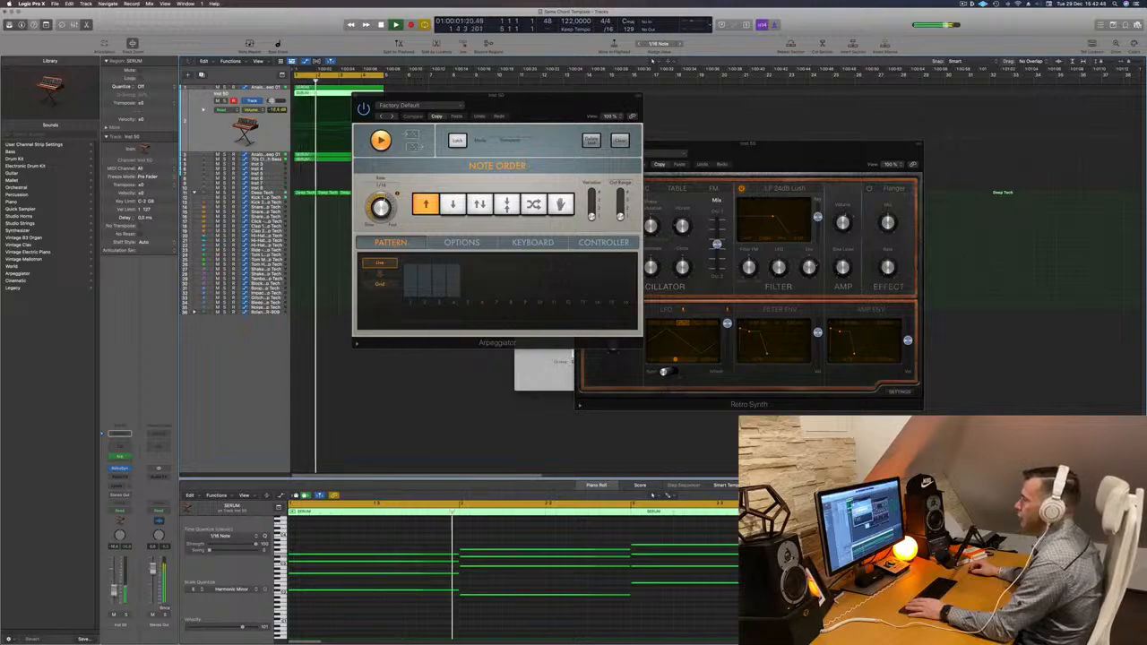
left_click_drag(448, 96, 830, 193)
key("space")
key("space")
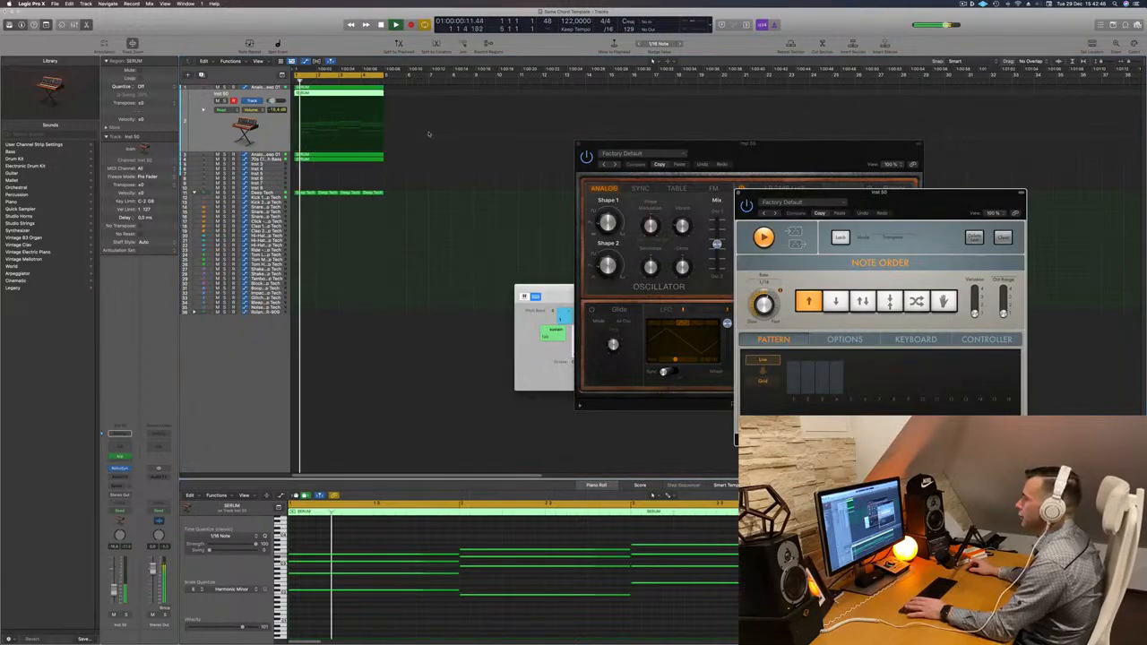
- Add a Channel EQ to the arpeggiated track with a low cut at 94 Hz and high cut at 340 Hz, and adjust the track volume
left_click(120, 447)
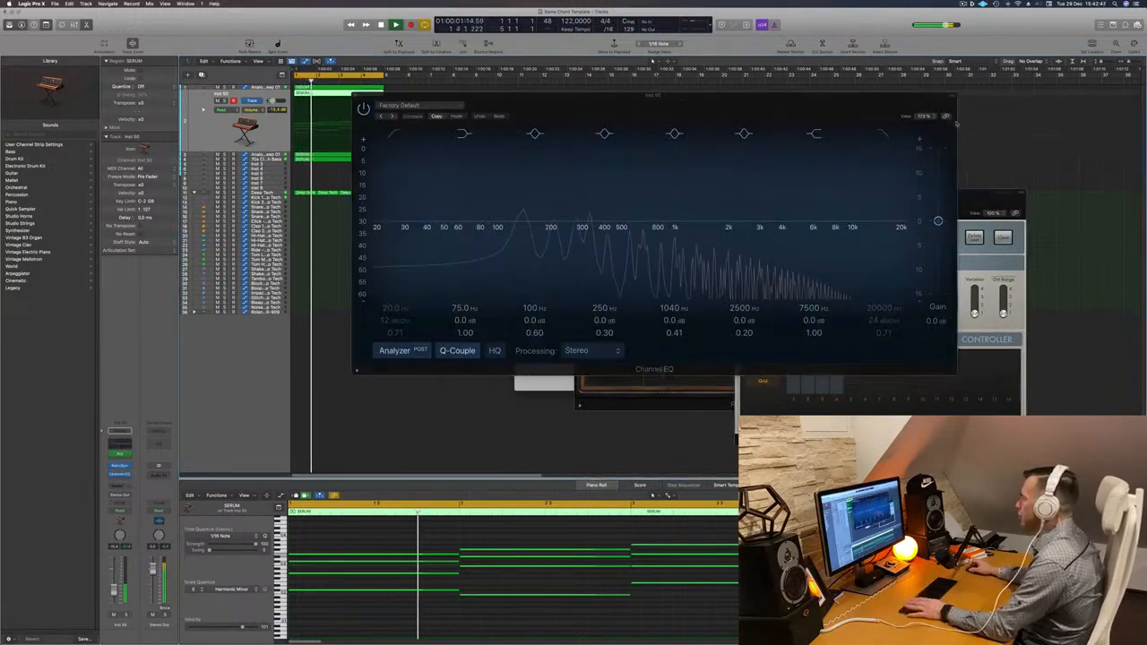
left_click_drag(901, 225, 613, 233)
left_click(395, 134)
left_click_drag(406, 179, 527, 156)
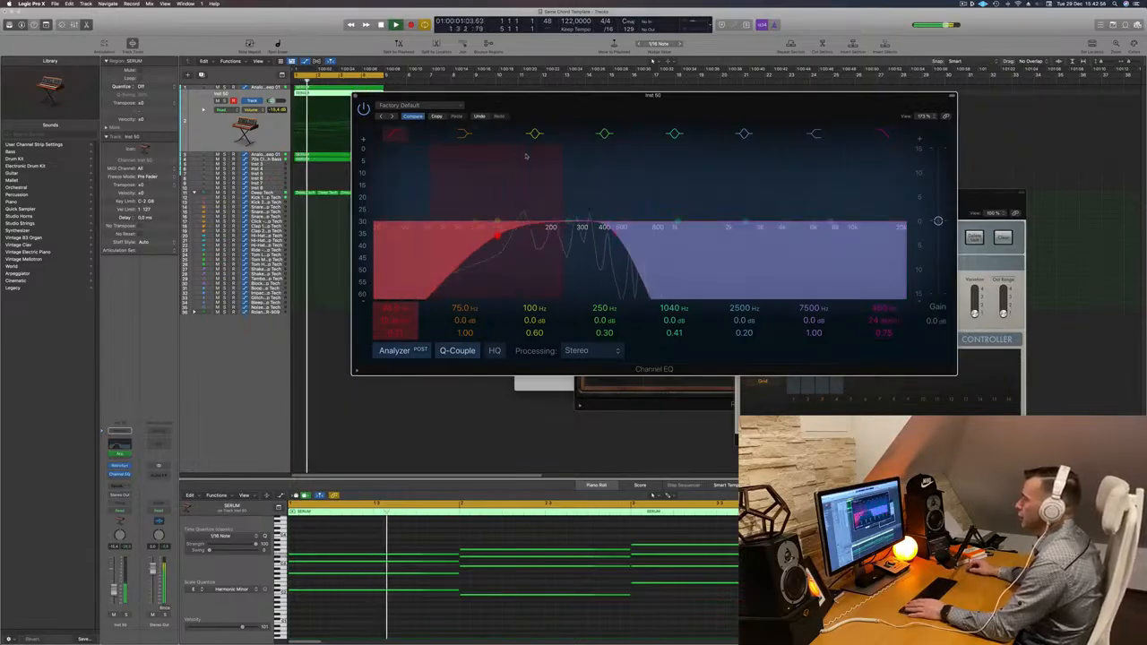
left_click_drag(498, 231, 518, 230)
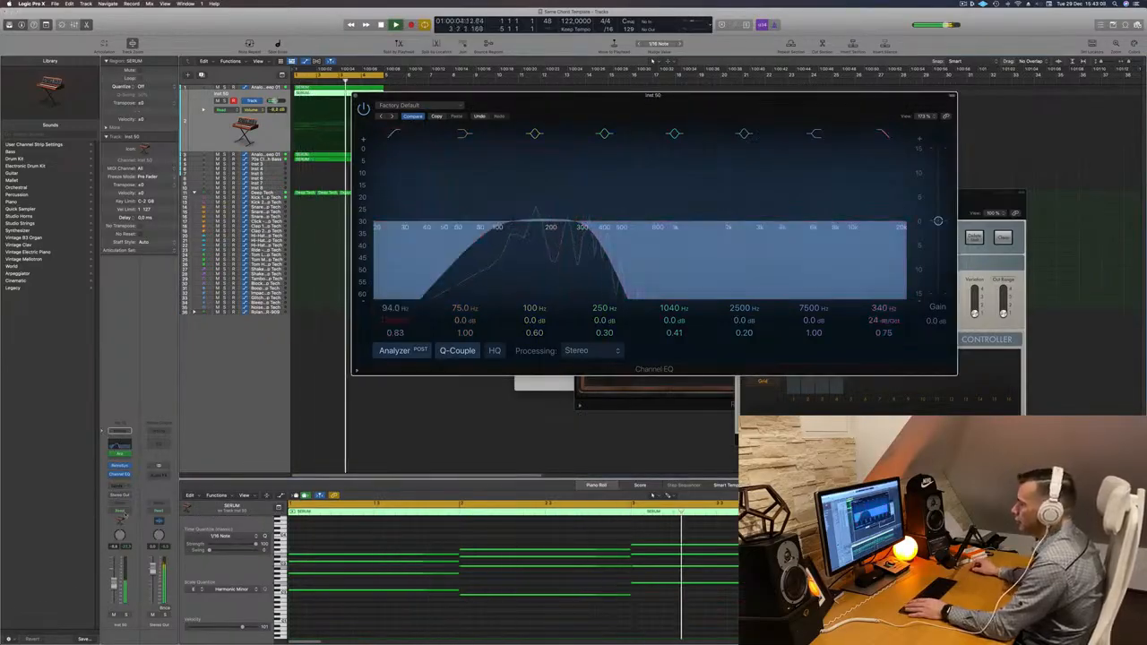
left_click(114, 583)
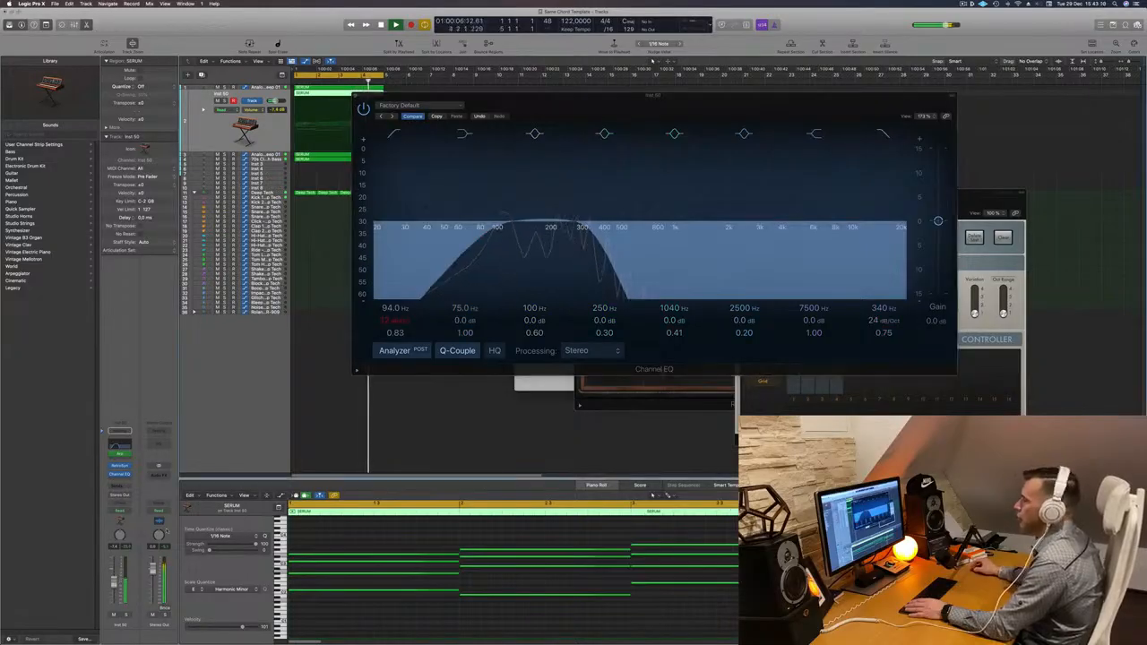
- Close the Channel EQ, audition Retro Synth presets such as Antimatter Synth, Big Syncer and Bright Cycle, and load Digicream
left_click(355, 97)
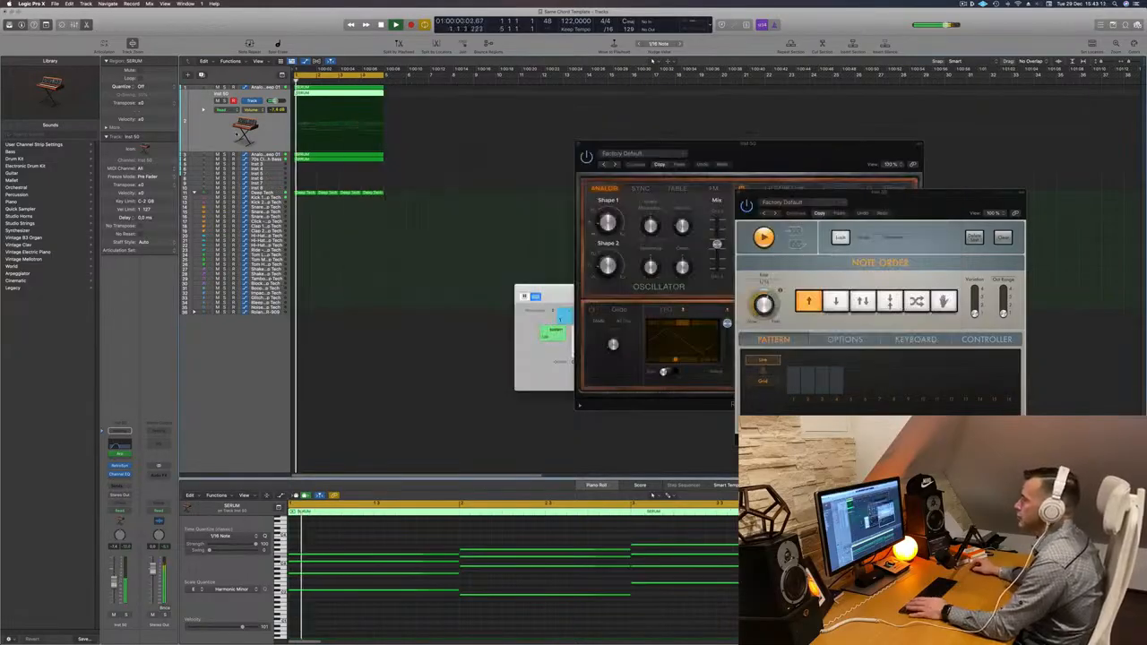
left_click_drag(735, 156, 583, 147)
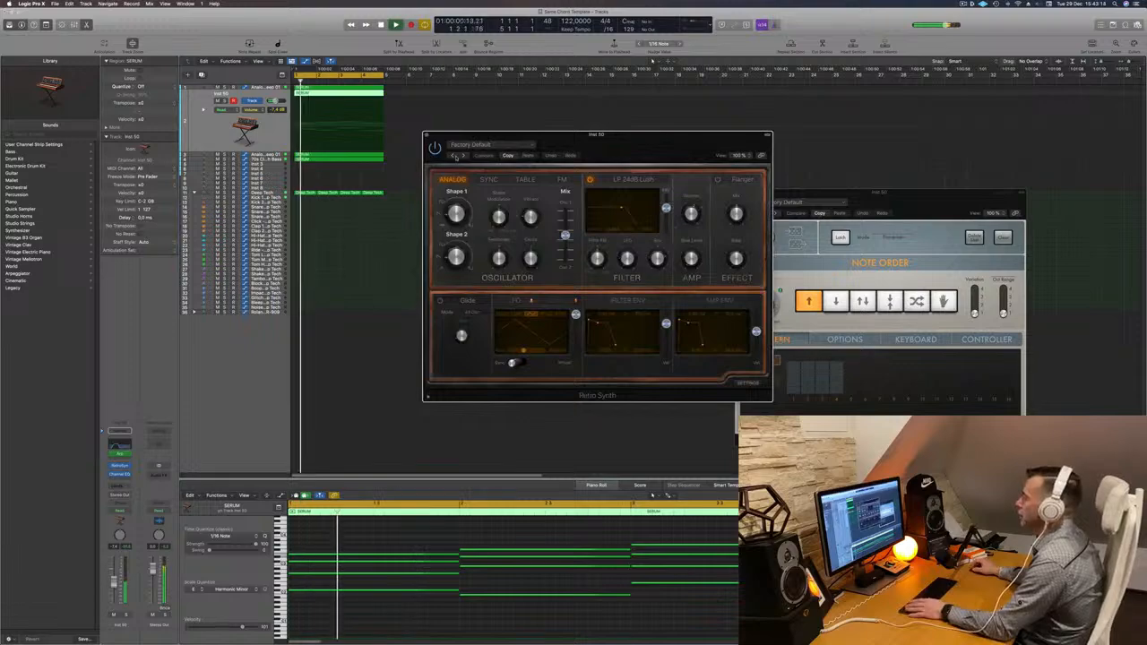
left_click(464, 157)
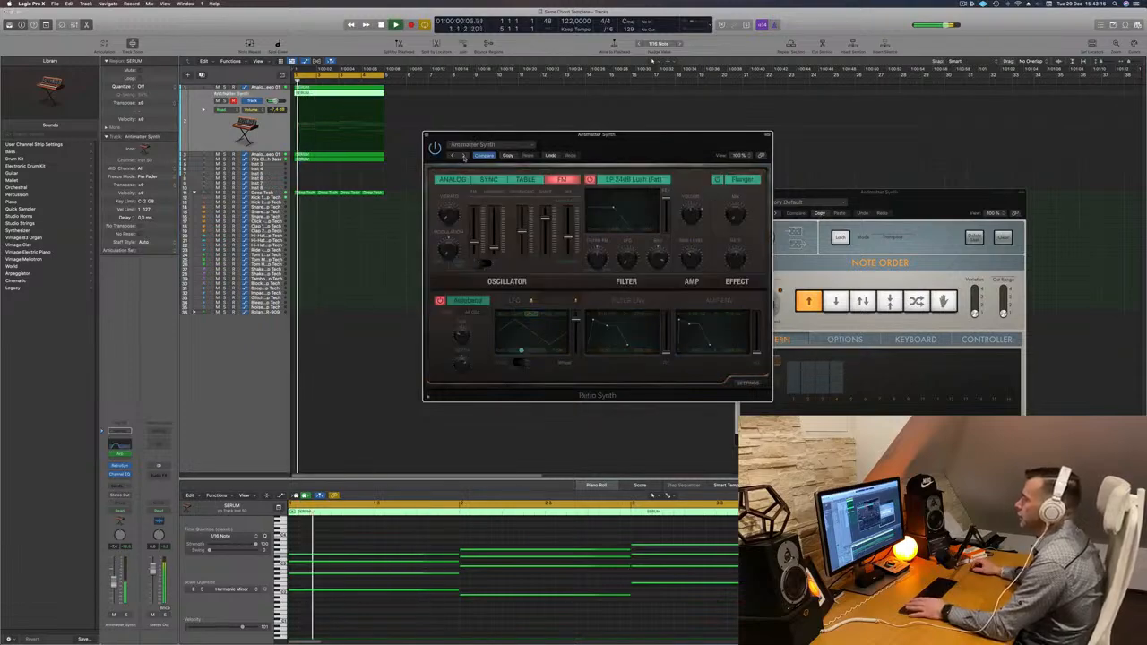
key("bracketright")
left_click_drag(588, 155, 576, 165)
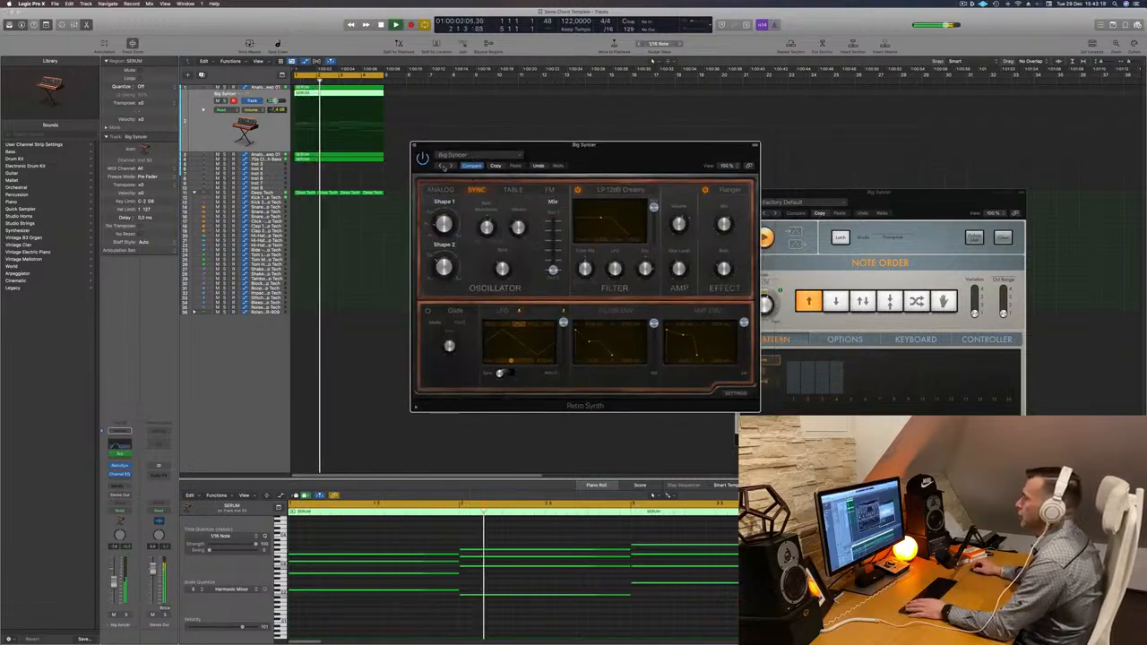
left_click(451, 166)
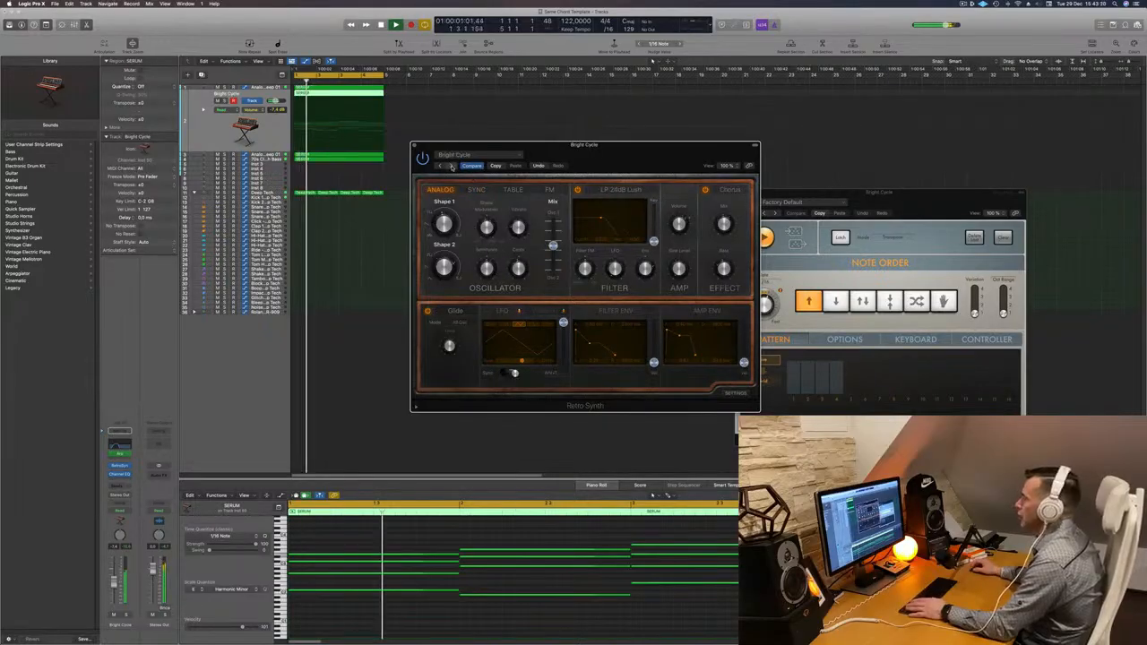
left_click(450, 166)
left_click(451, 167)
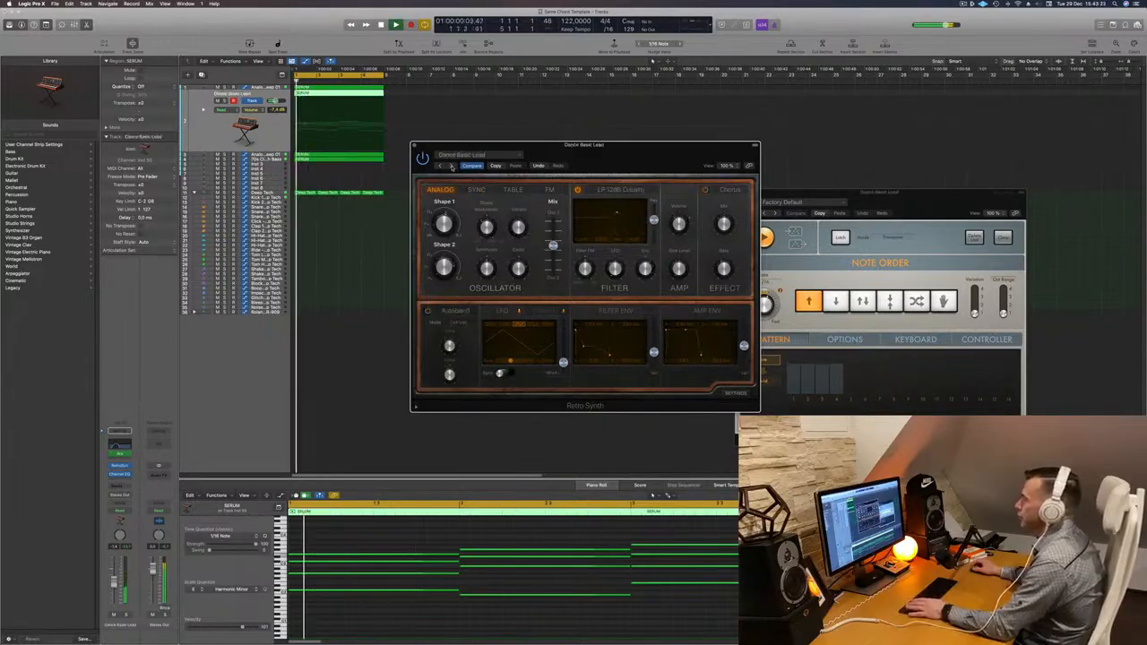
left_click(451, 167)
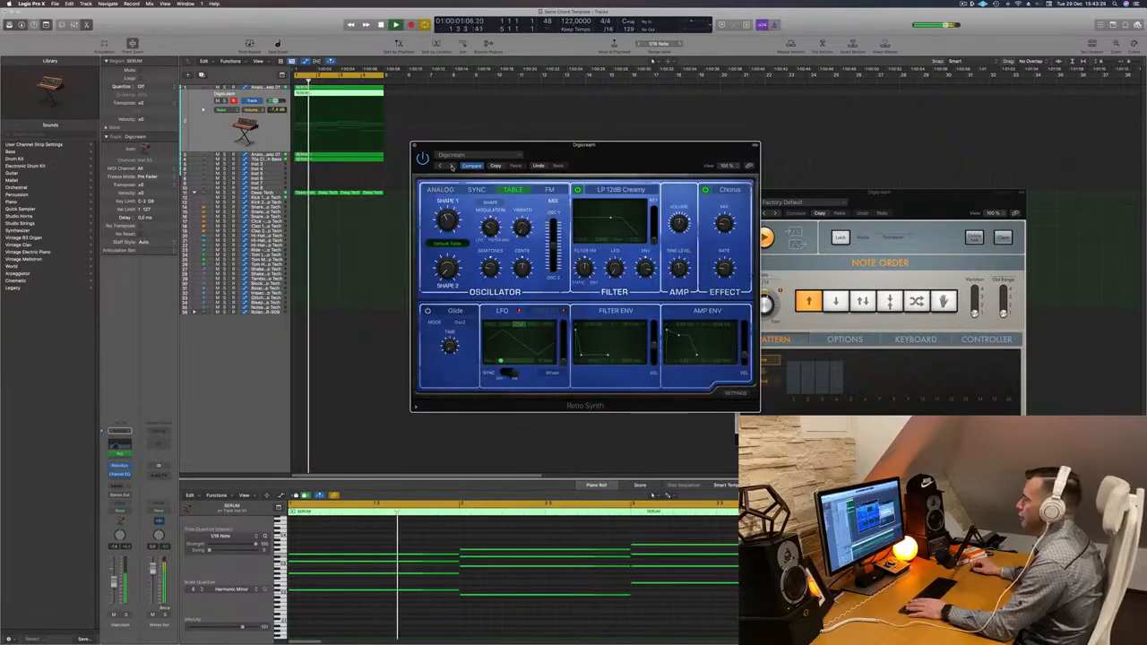
- Try the Sync and Analog oscillator types on the Digicream patch, switching back to Table
left_click(476, 190)
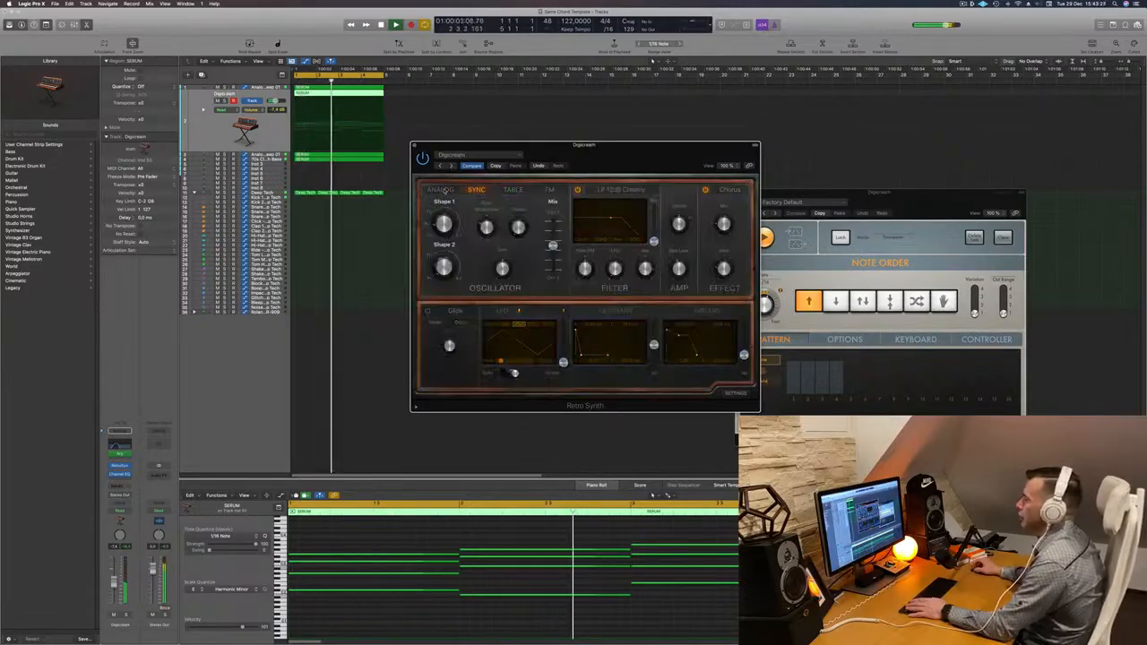
left_click(442, 190)
left_click(517, 190)
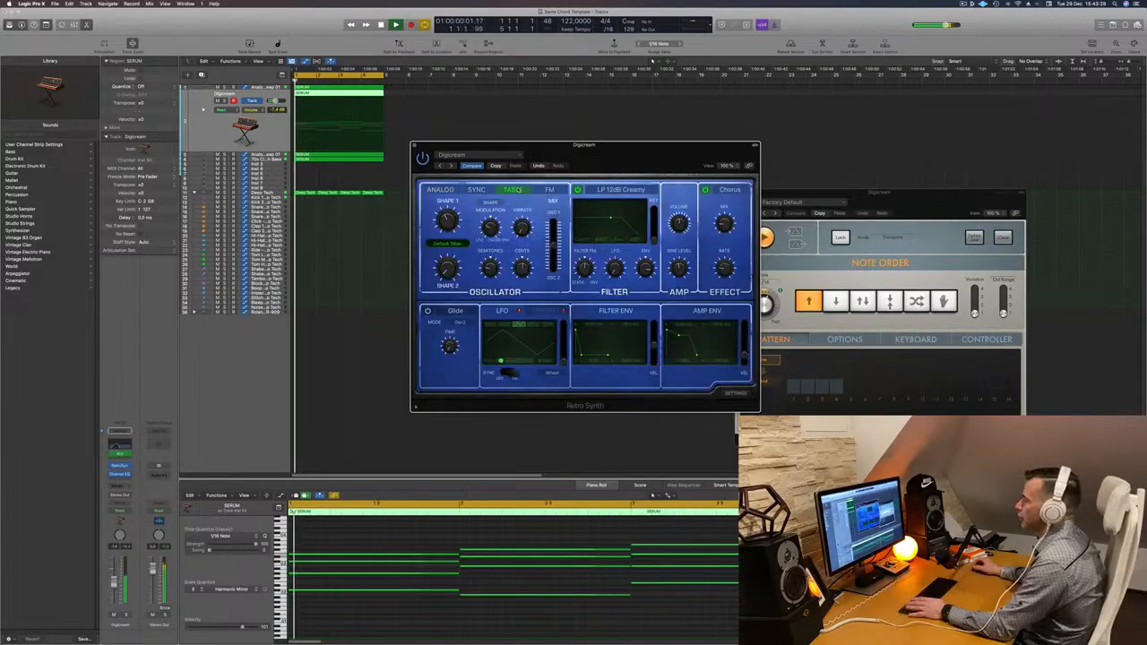
- Lower the Digicream track's volume to about -12 dB while the loop plays, and close the Retro Synth window
left_click_drag(607, 156, 640, 148)
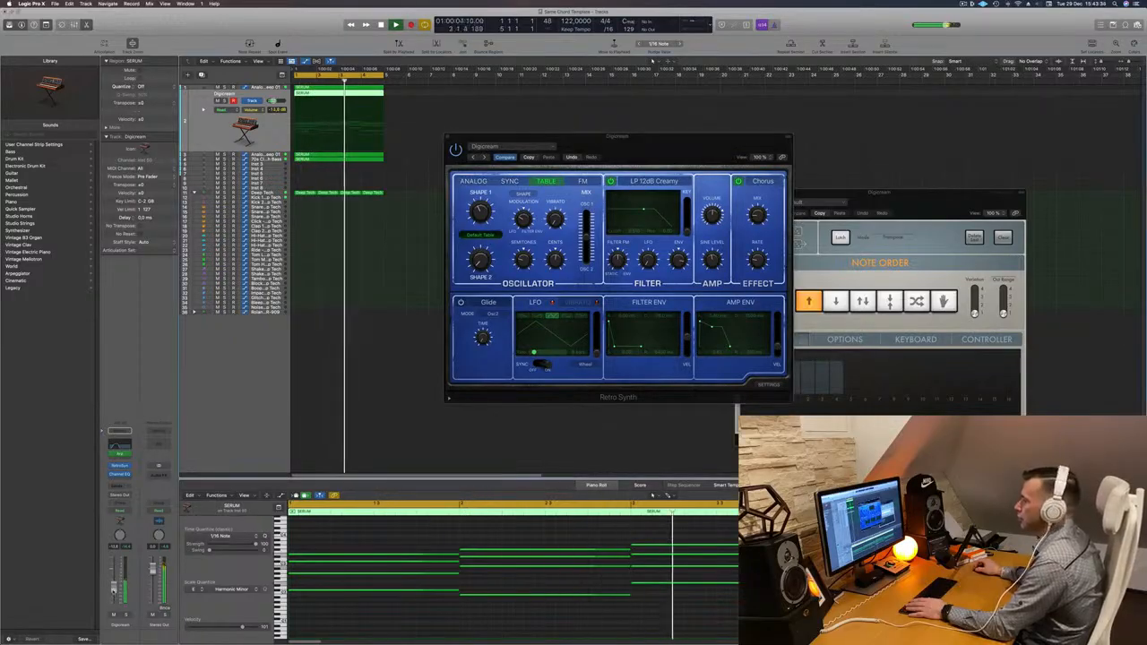
key("Return")
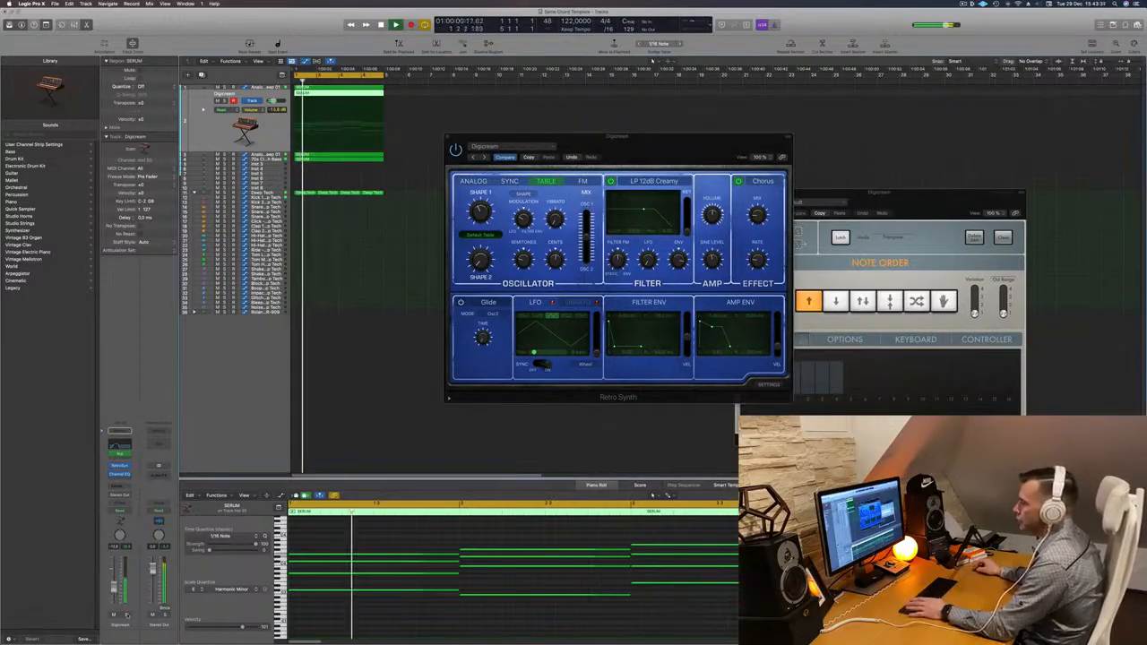
key("Return")
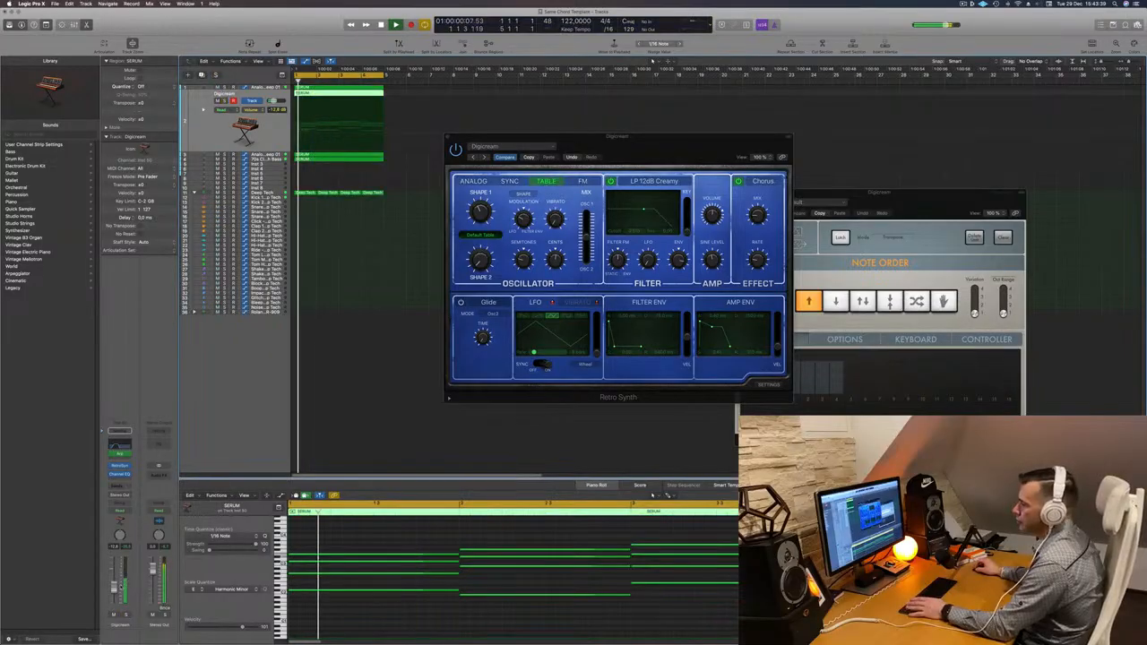
left_click(449, 138)
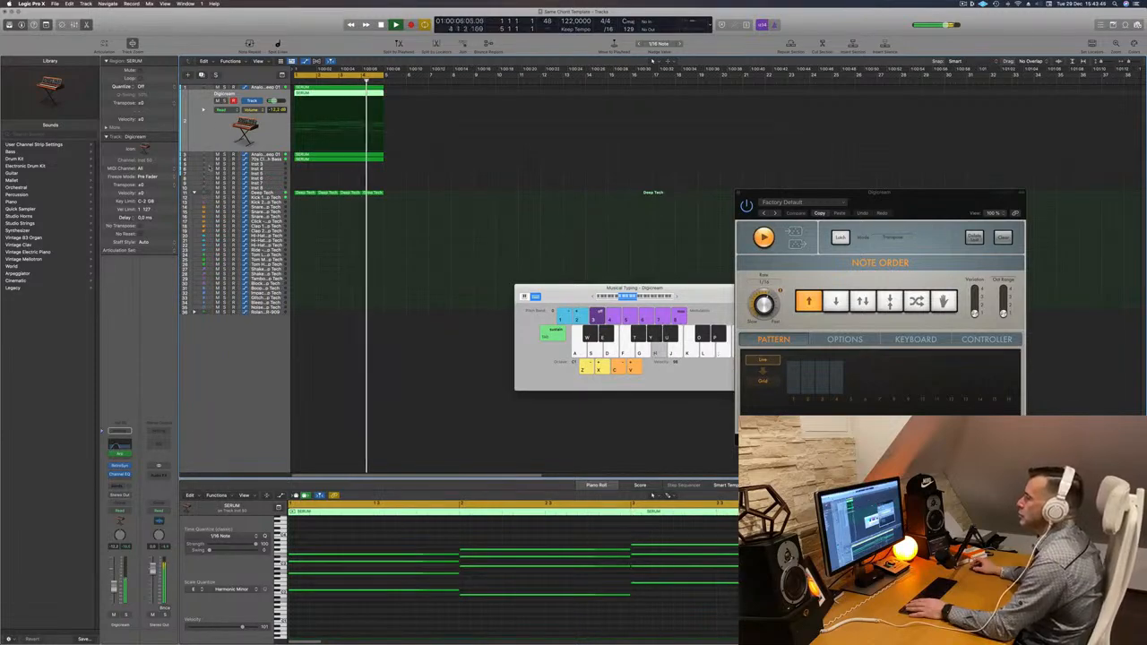
- Duplicate the Analog Resonant Sweep 01 track below the Digicream track and copy its SERUM region onto the new track
key("Down")
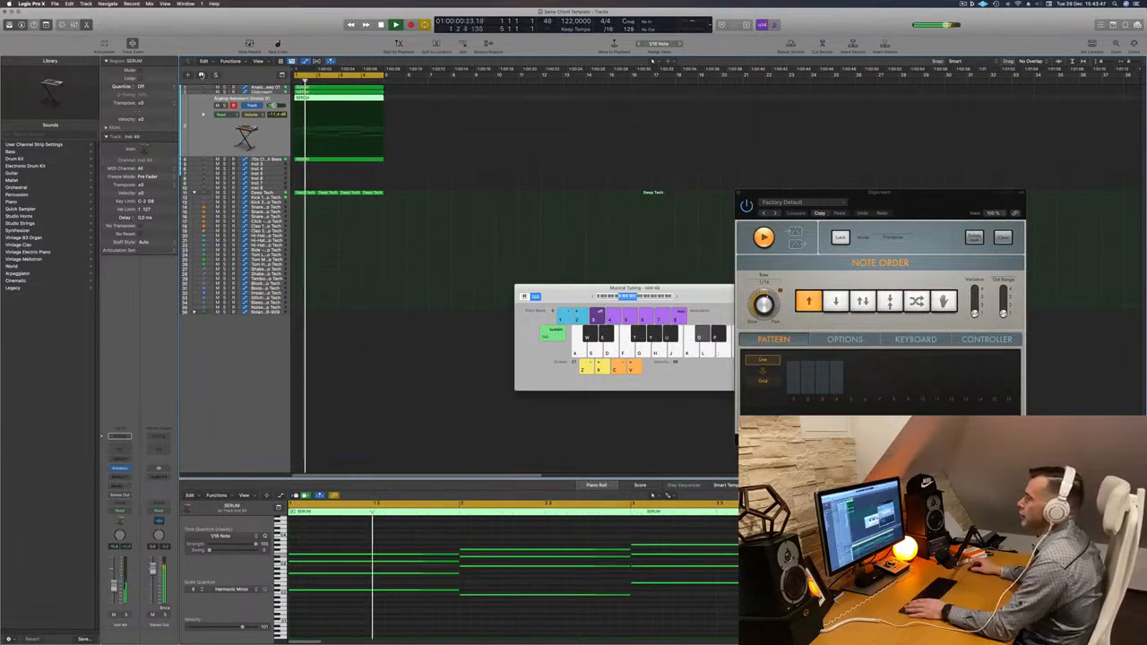
key("super+d")
left_click(340, 99)
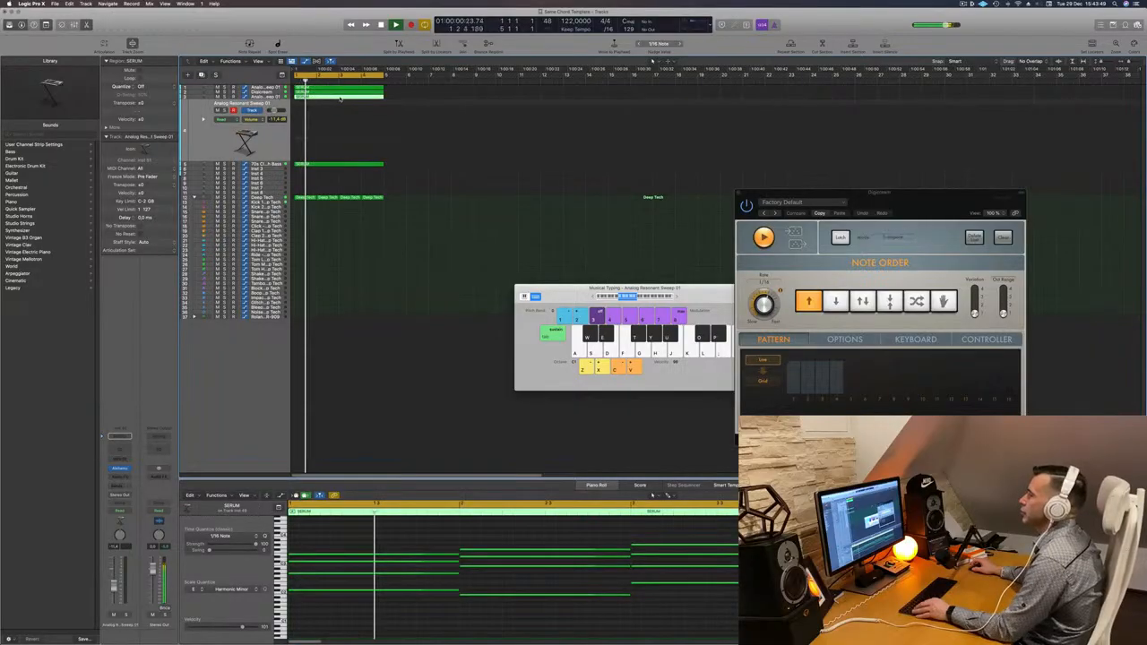
left_click_drag(340, 99, 341, 114)
- Delete the upper chord notes from the copied SERUM region, keeping only the lowest note of each chord, and play the loop
key("space")
scroll(389, 540, "left", 1)
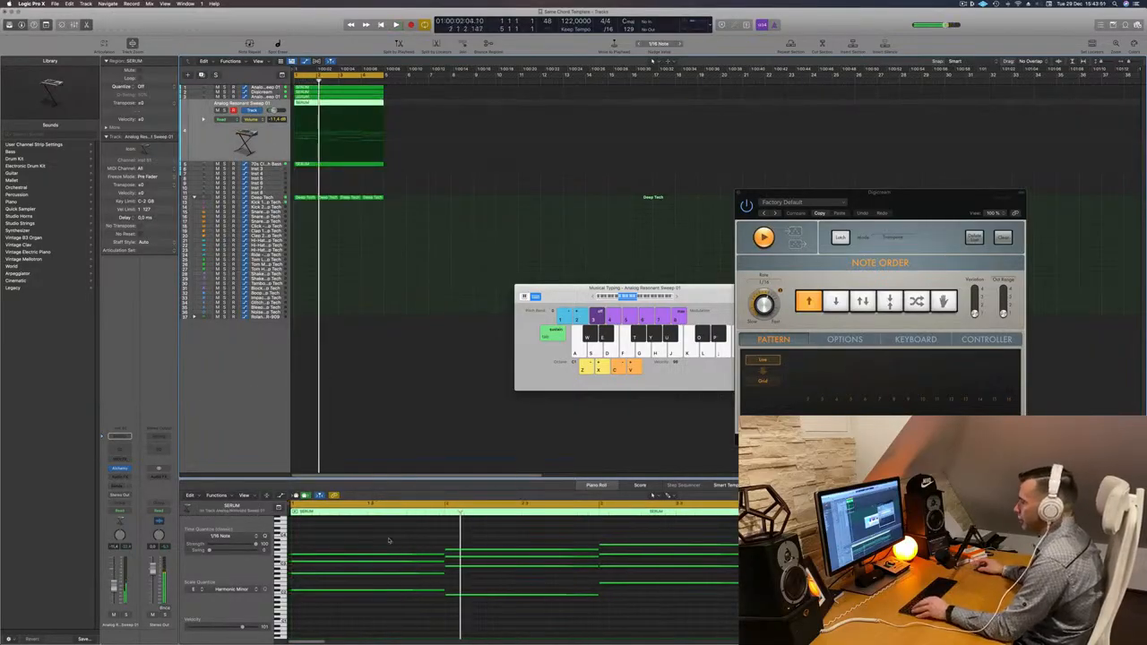
left_click_drag(389, 528, 792, 578)
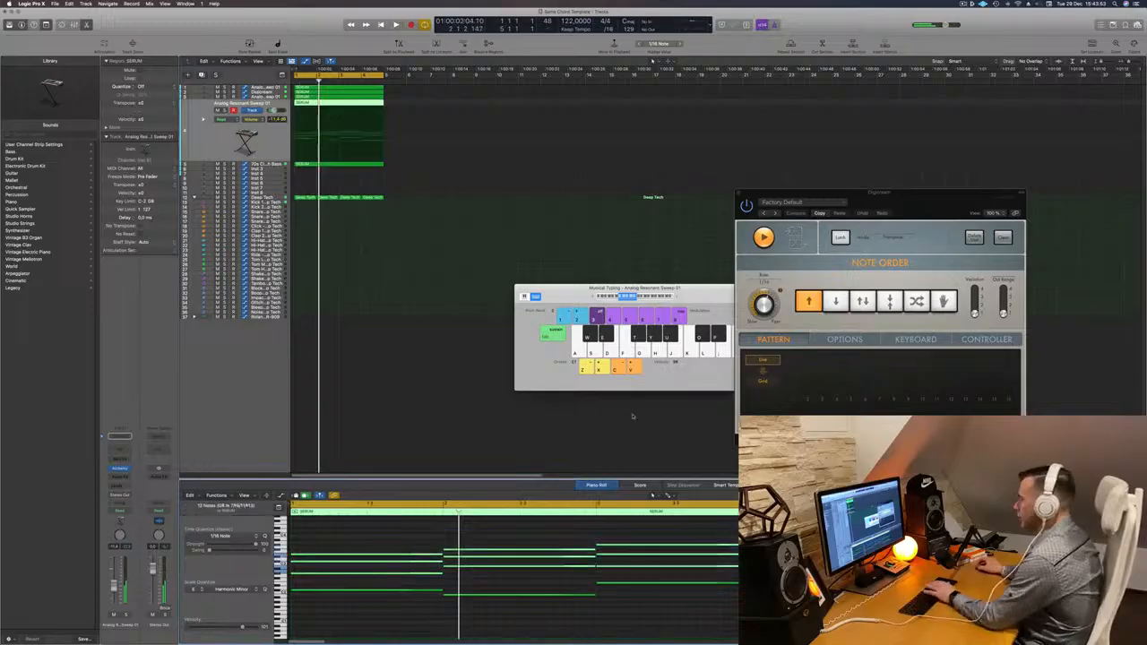
key("Delete")
left_click(261, 140)
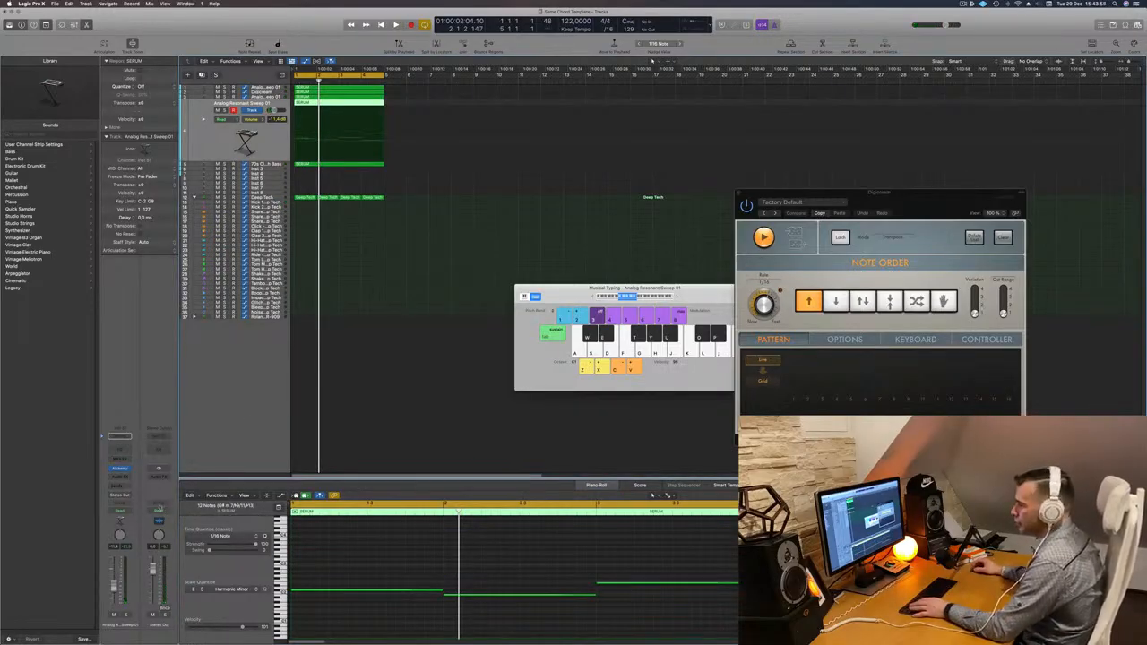
key("space")
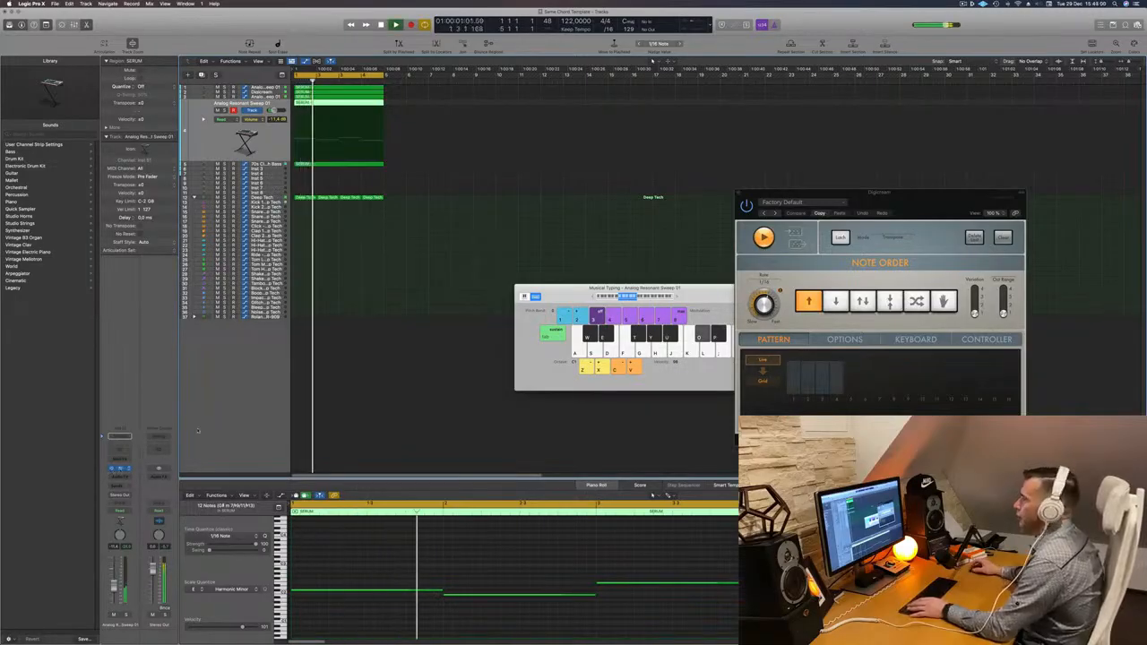
- Open the duplicated track's Alchemy instrument, load the Angelic Choir pad preset, and play it in the loop
left_click(120, 468)
left_click_drag(612, 103, 640, 105)
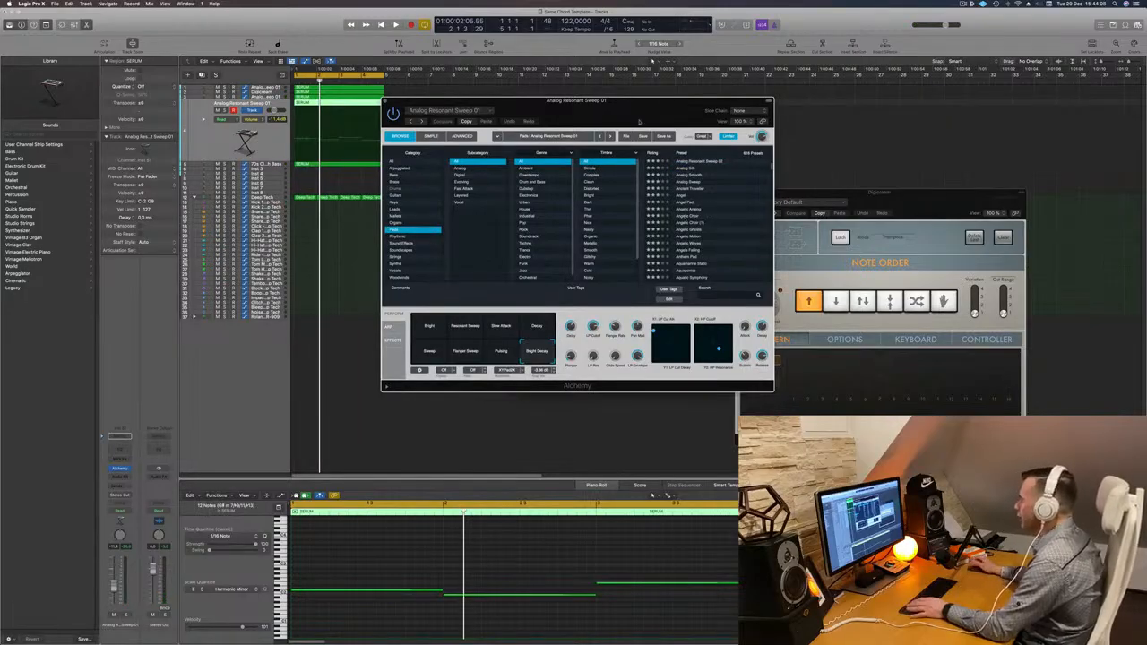
mouse_move(650, 116)
left_mouse_down()
mouse_move(684, 117)
mouse_move(653, 111)
left_mouse_up()
left_click(716, 216)
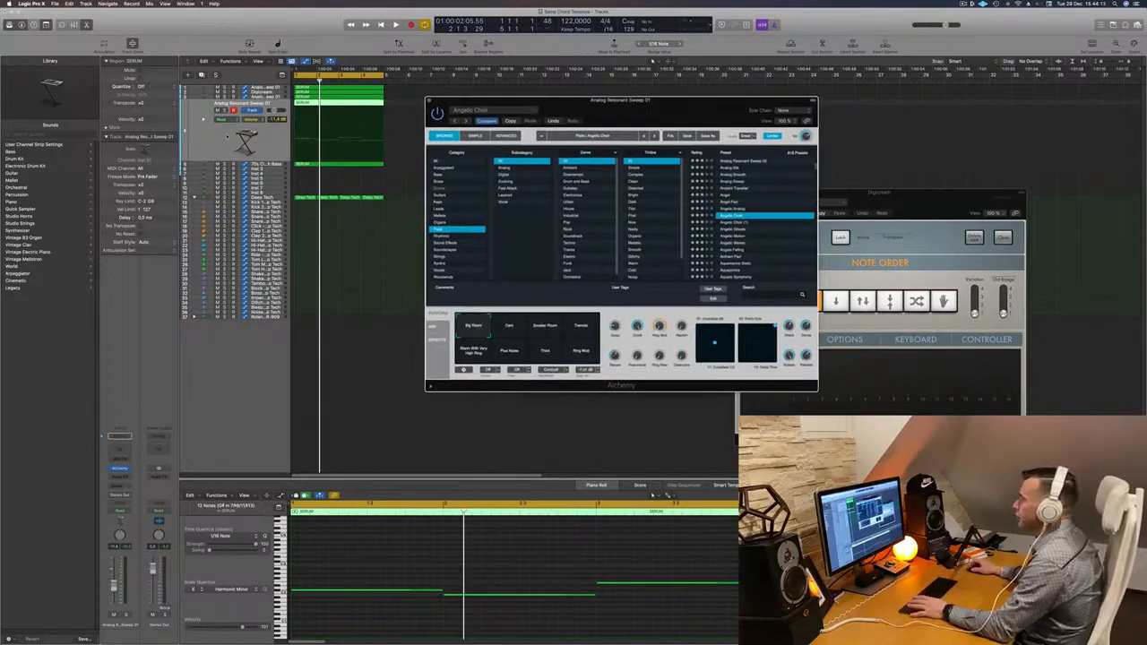
key("space")
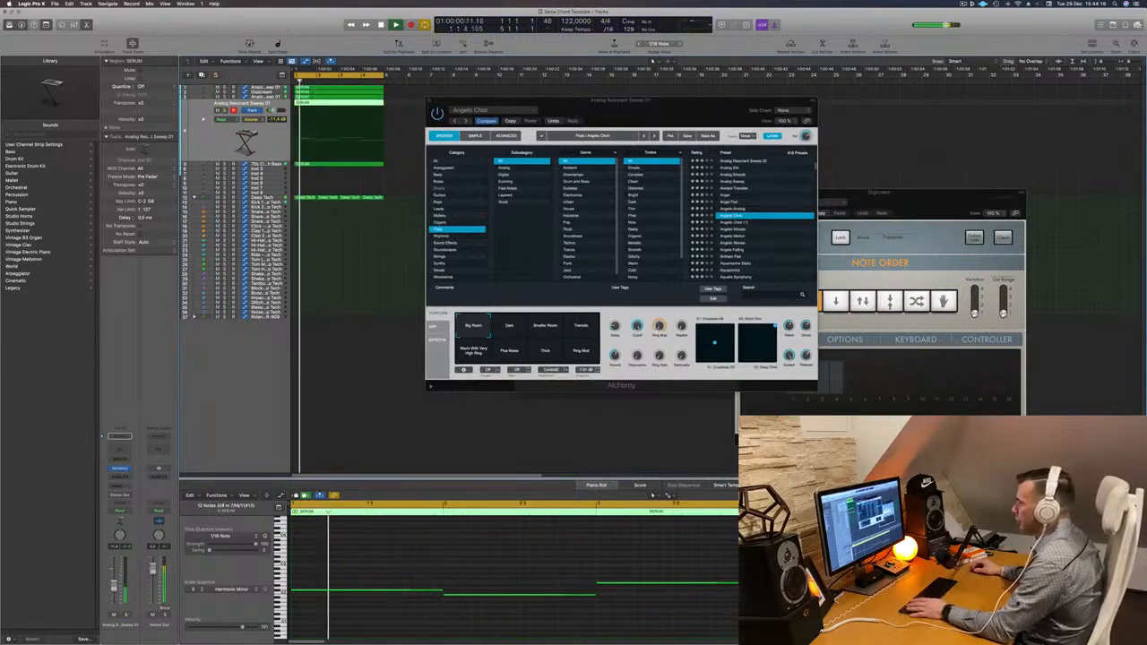
- Audition the Angelic Motion and Artificial pad presets in Alchemy
left_click(725, 237)
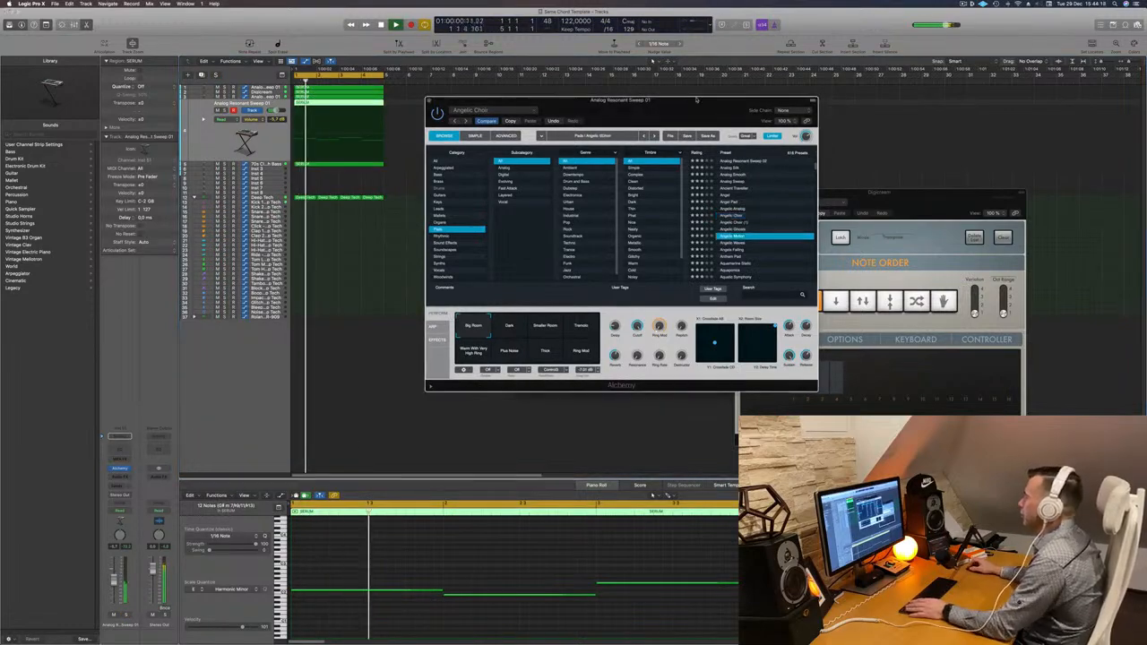
left_click_drag(668, 109, 659, 104)
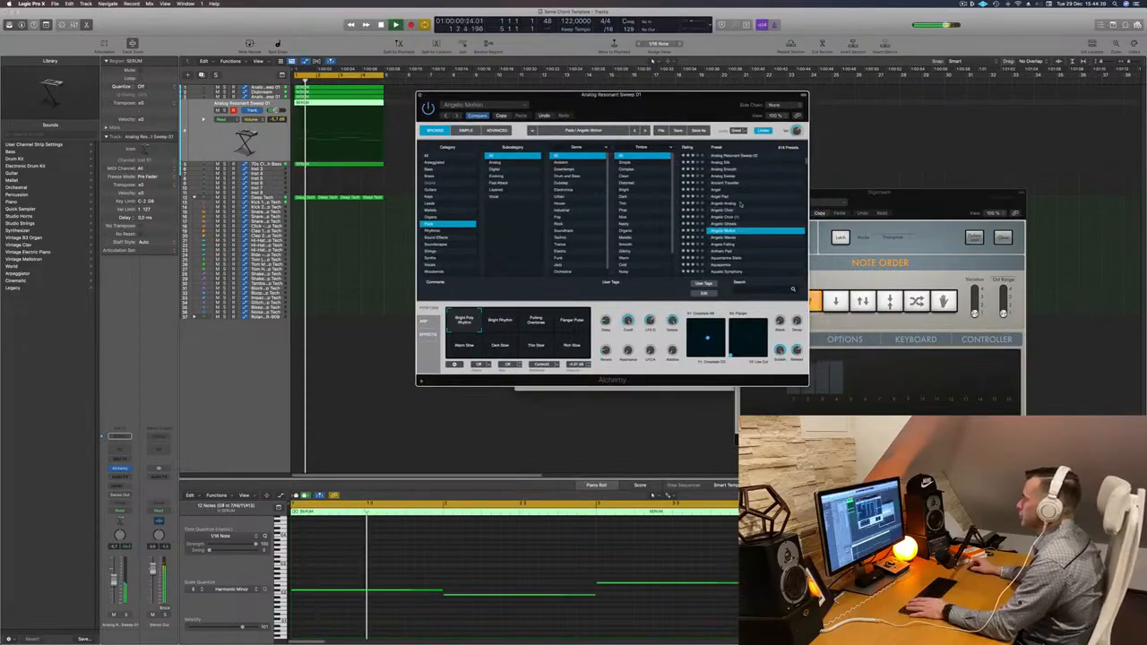
scroll(740, 204, "down", 3)
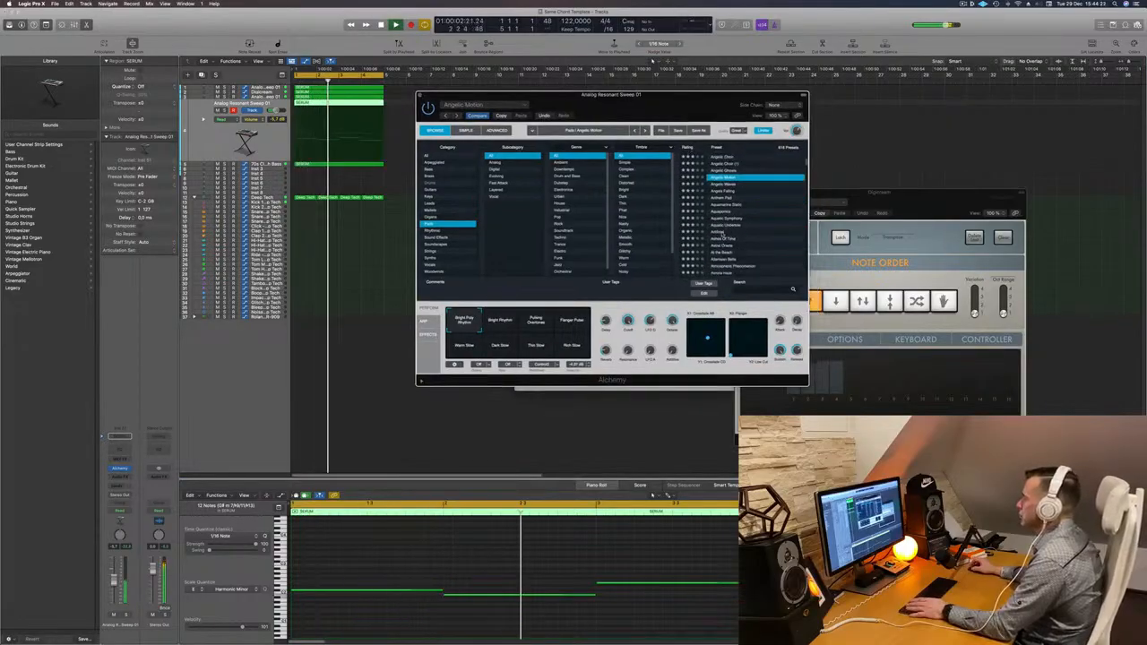
left_click(722, 233)
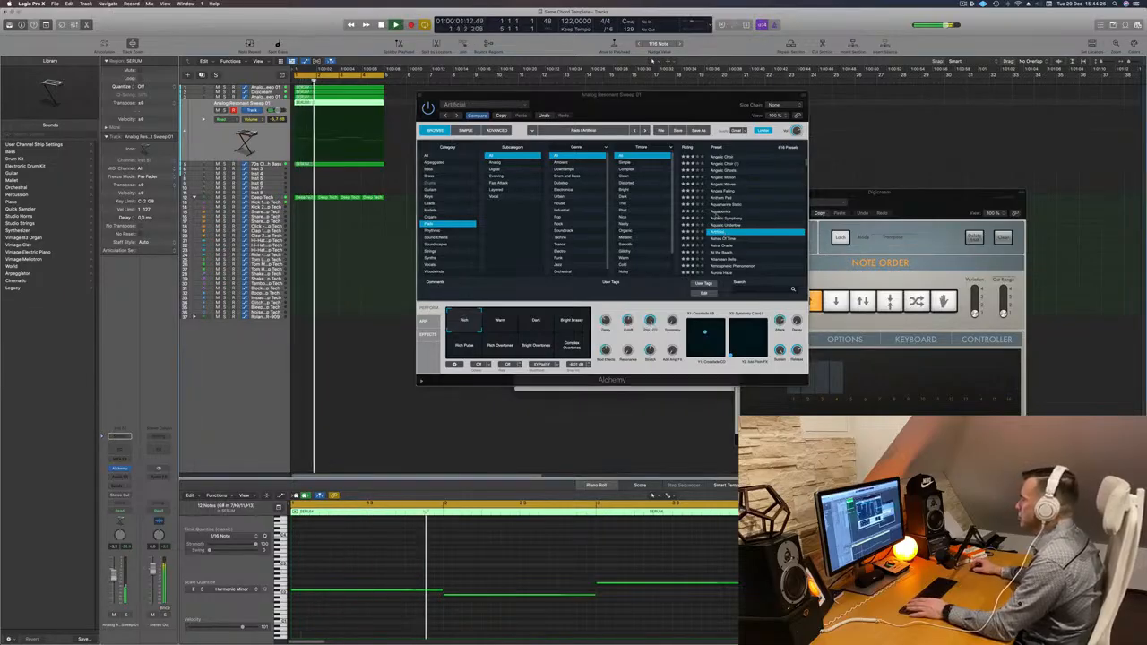
- Filter Alchemy's pads to the Fast Attack subcategory and load the 90s Luscious Pad preset
left_click(503, 185)
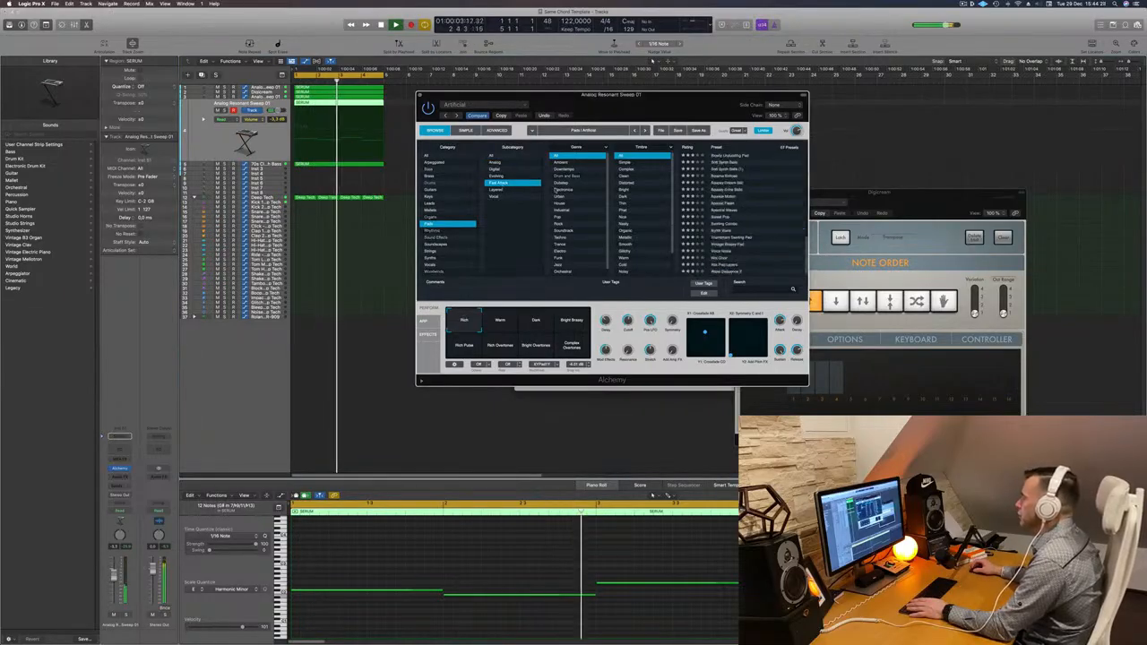
scroll(740, 163, "up", 10)
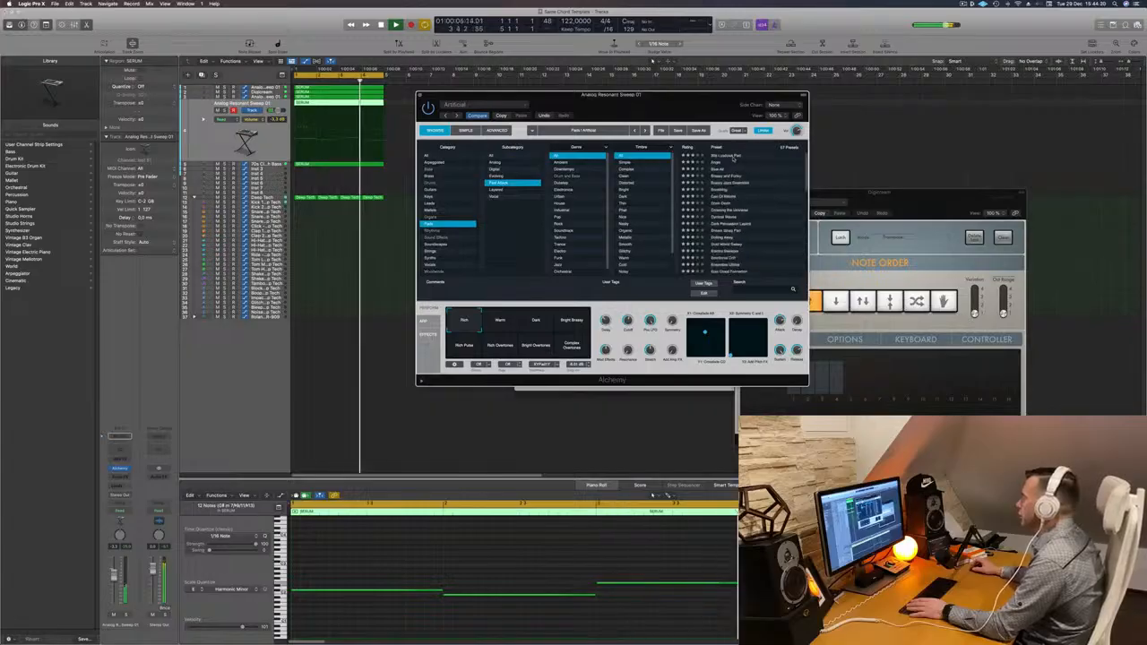
left_click(731, 156)
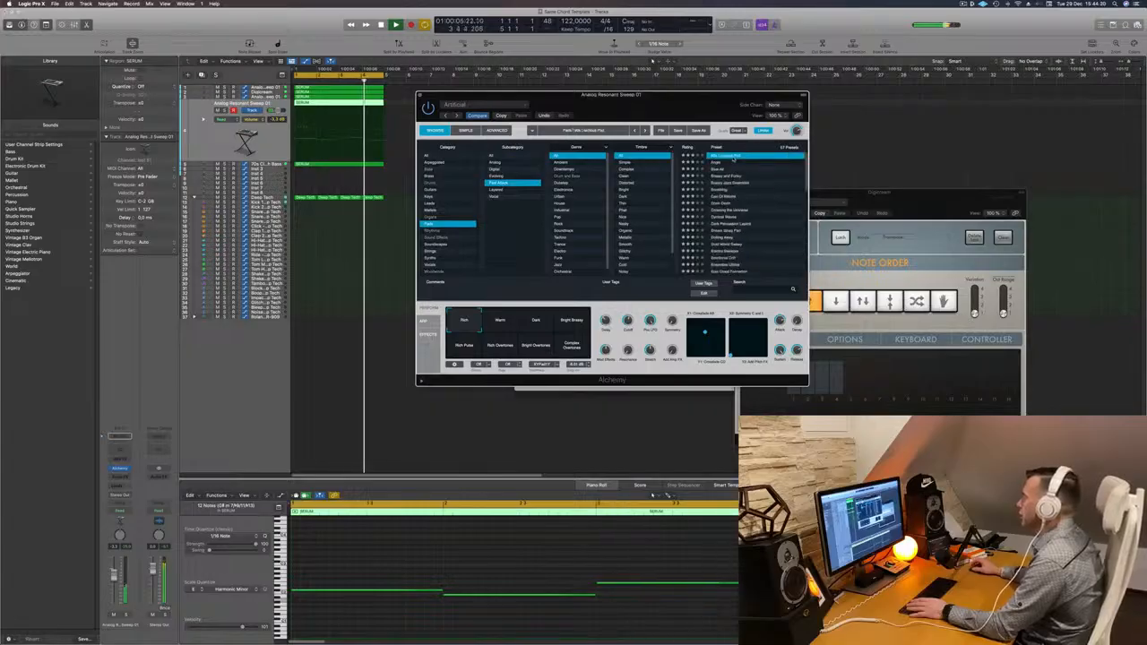
- Transpose all four remaining notes of the region down one octave and raise the track's volume
left_click(399, 569)
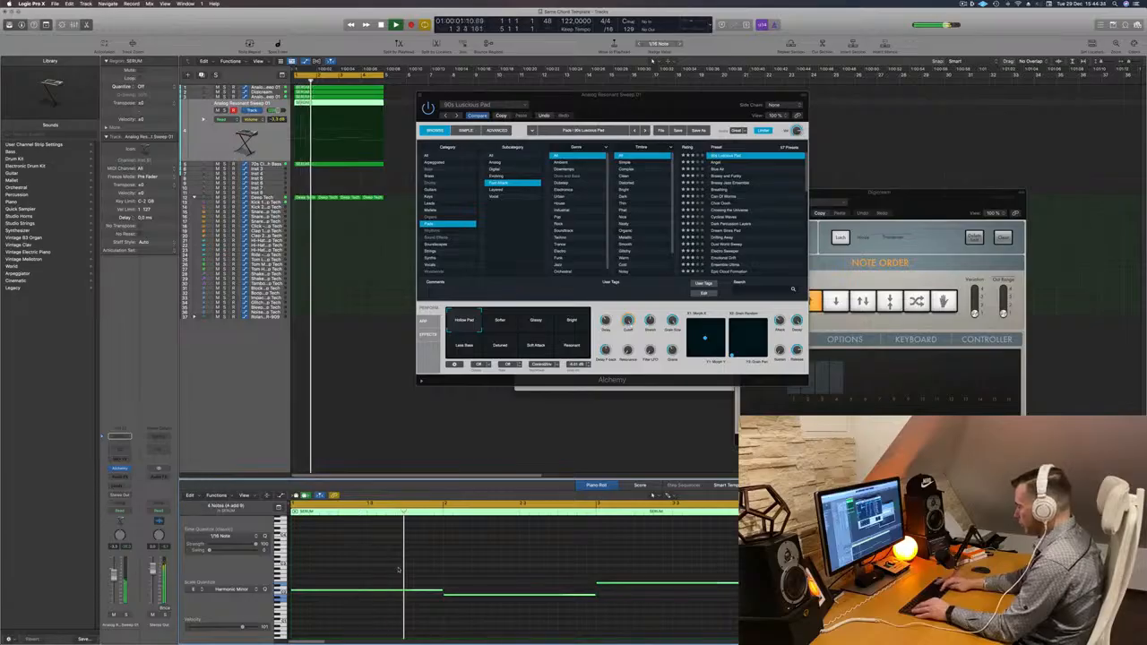
scroll(399, 569, "up", 2)
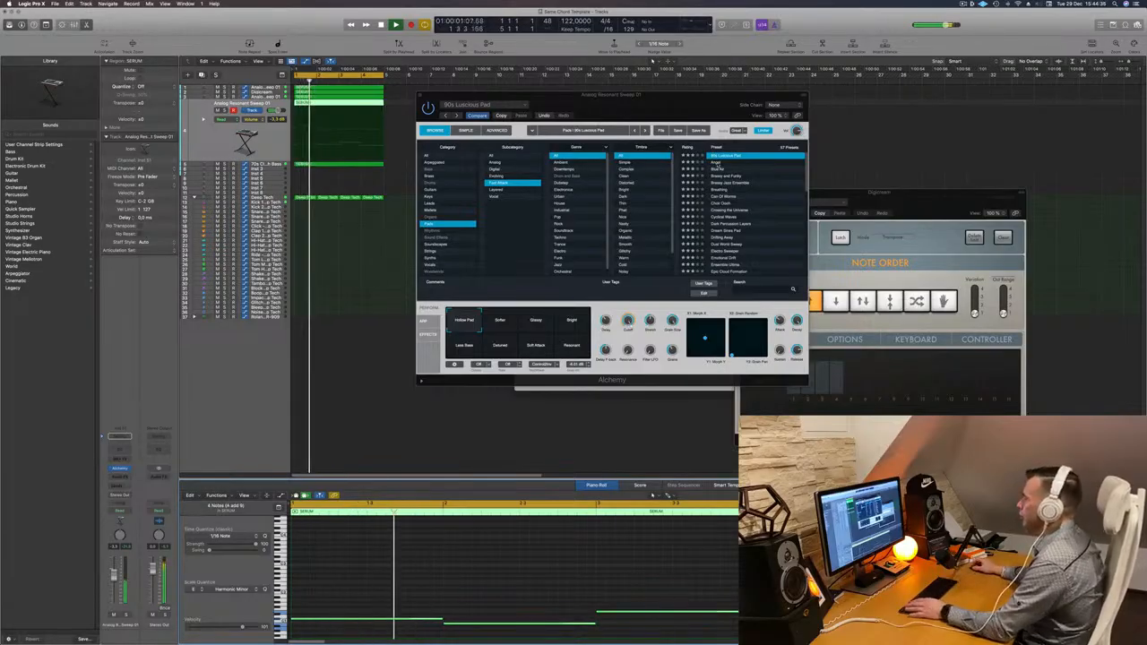
left_click_drag(664, 103, 703, 105)
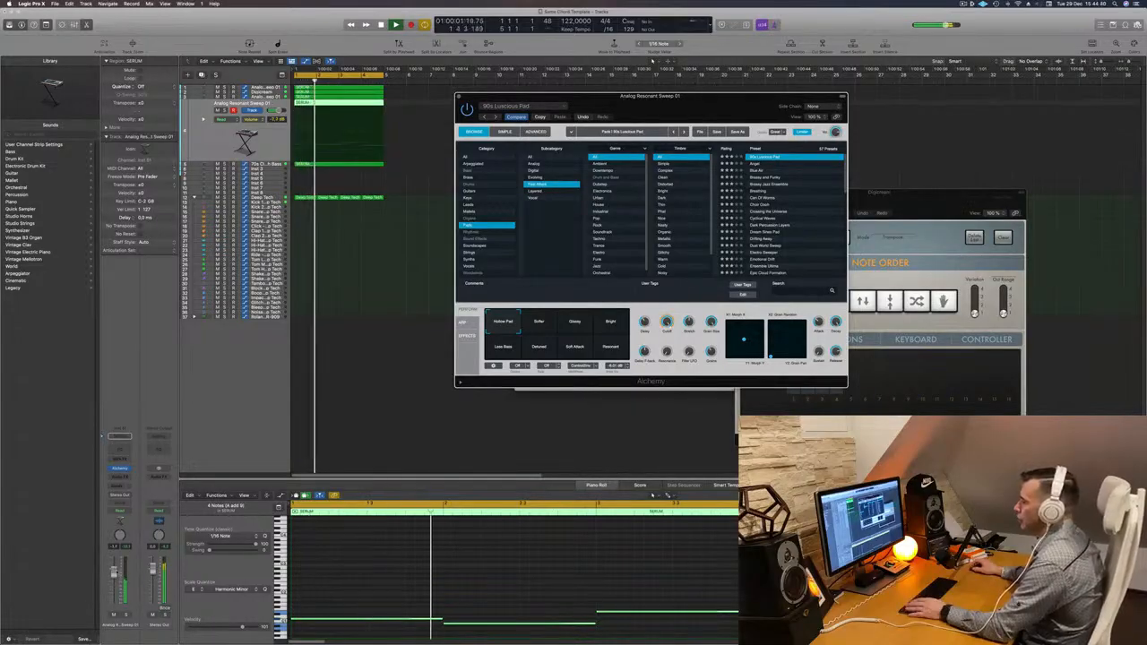
left_click_drag(114, 572, 113, 574)
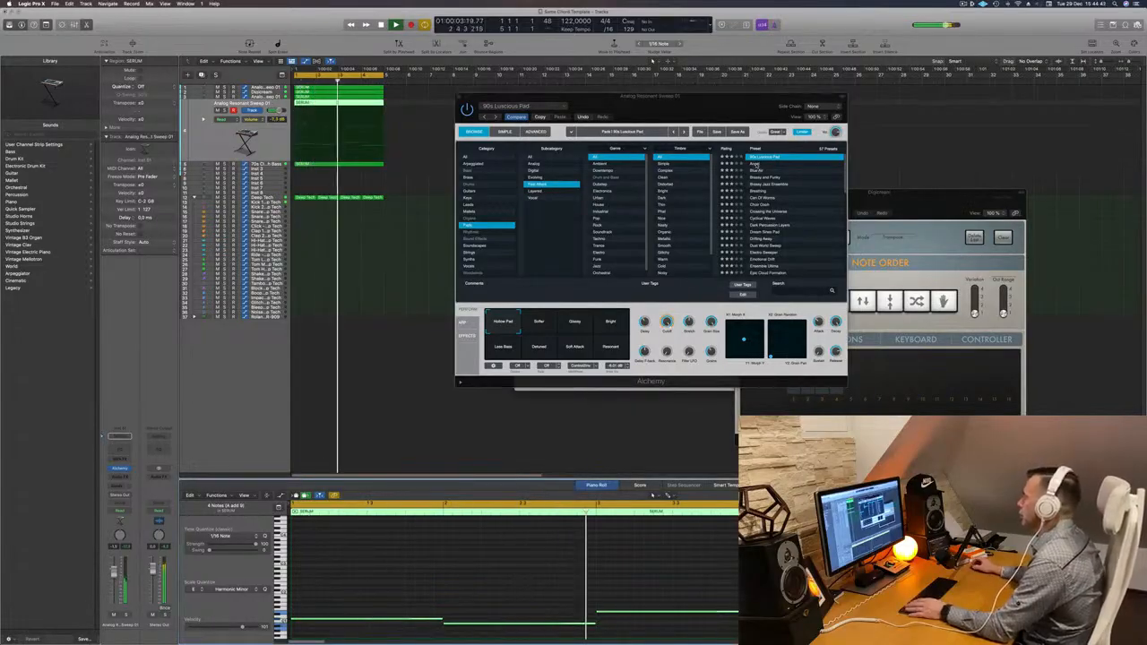
- Try the Bright variation of 90s Luscious Pad and load the Angel preset in its place
left_click(543, 327)
left_click(571, 326)
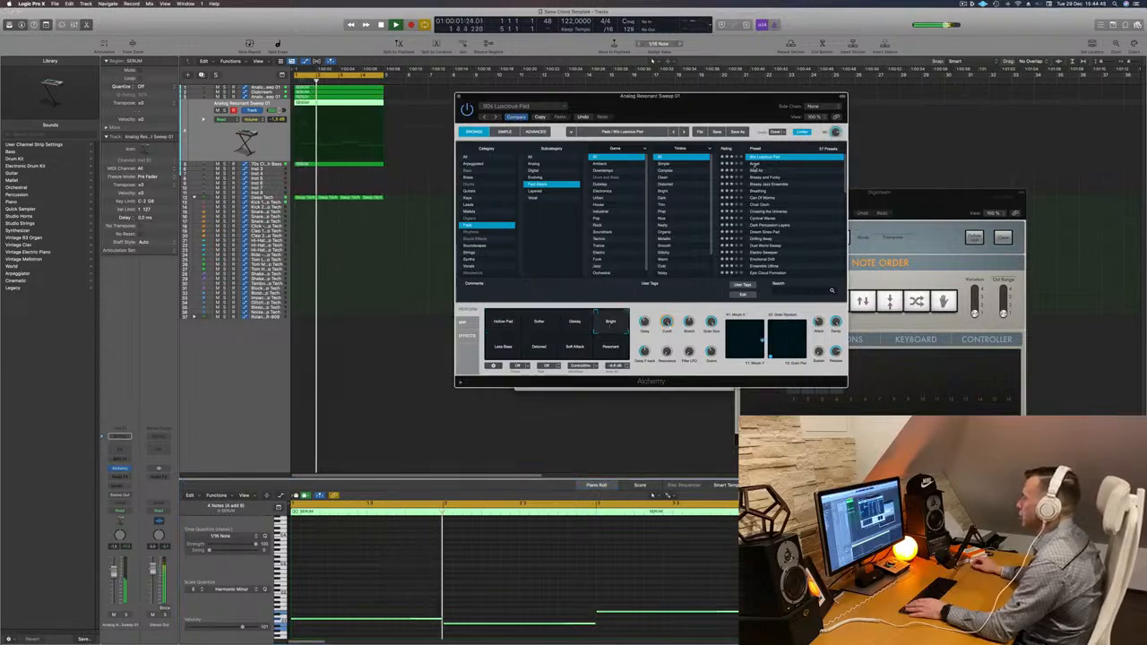
left_click(758, 163)
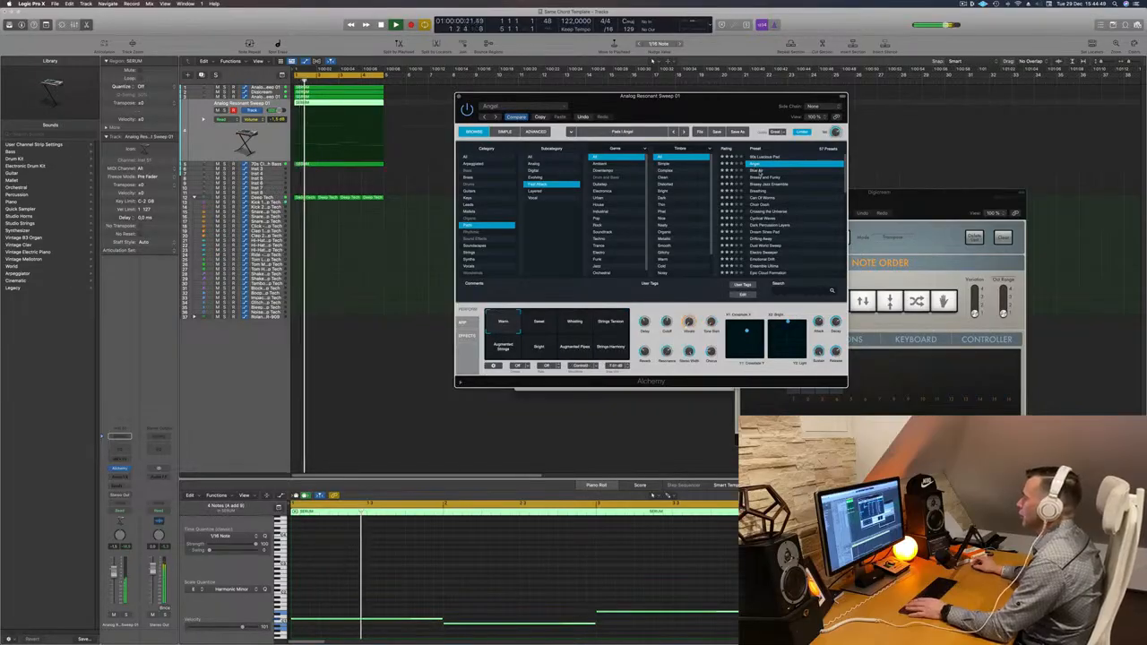
- Audition the Angel pad against the running loop, and close its Alchemy window
key("space")
key("space")
key("space")
key("space")
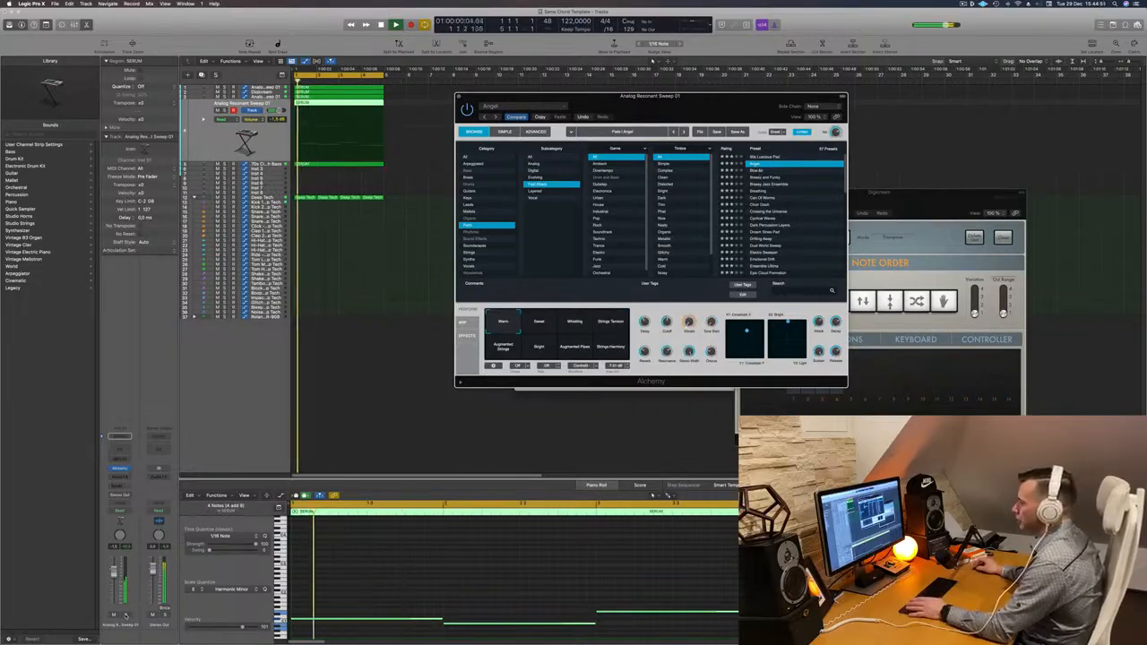
left_click(126, 615)
key("ctrl+s")
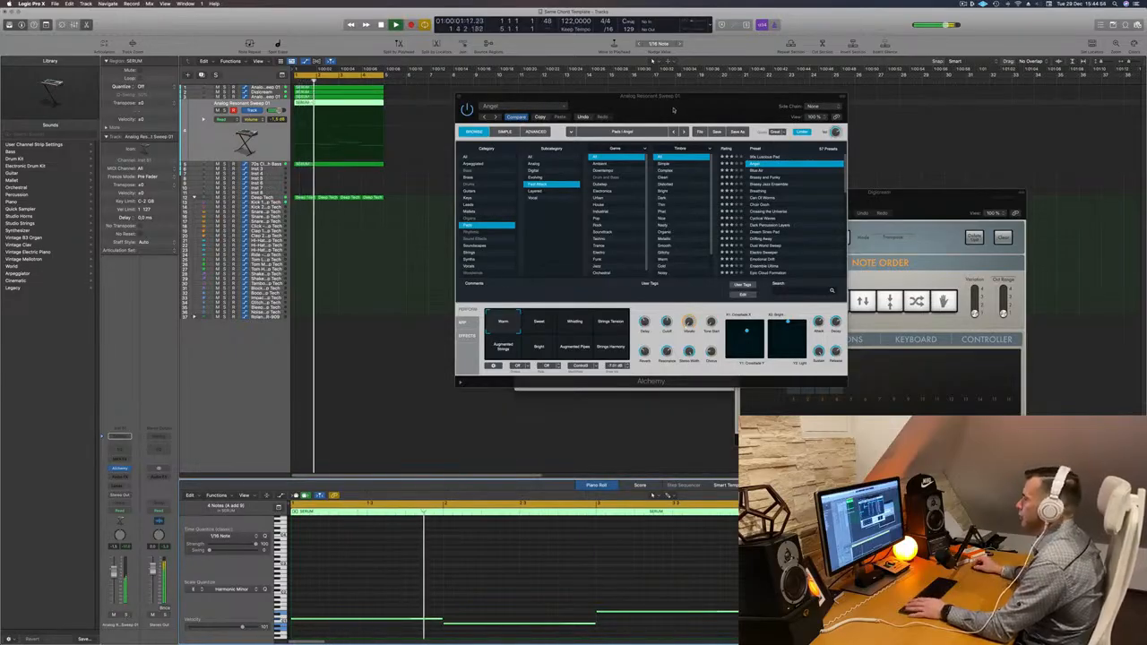
left_click_drag(694, 101, 563, 195)
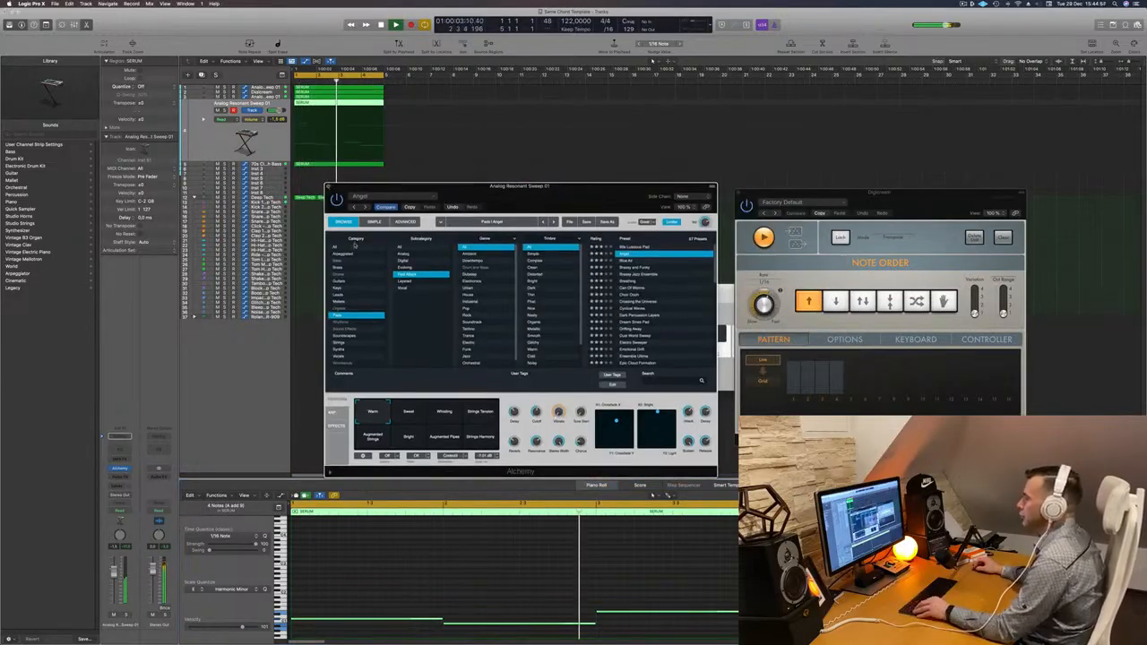
left_click(328, 186)
- Repeat the four-bar block of pad, arpeggio, bass and drum regions three times so that the cycled arrangement reaches bar 17
left_click(389, 245)
key("super+Right")
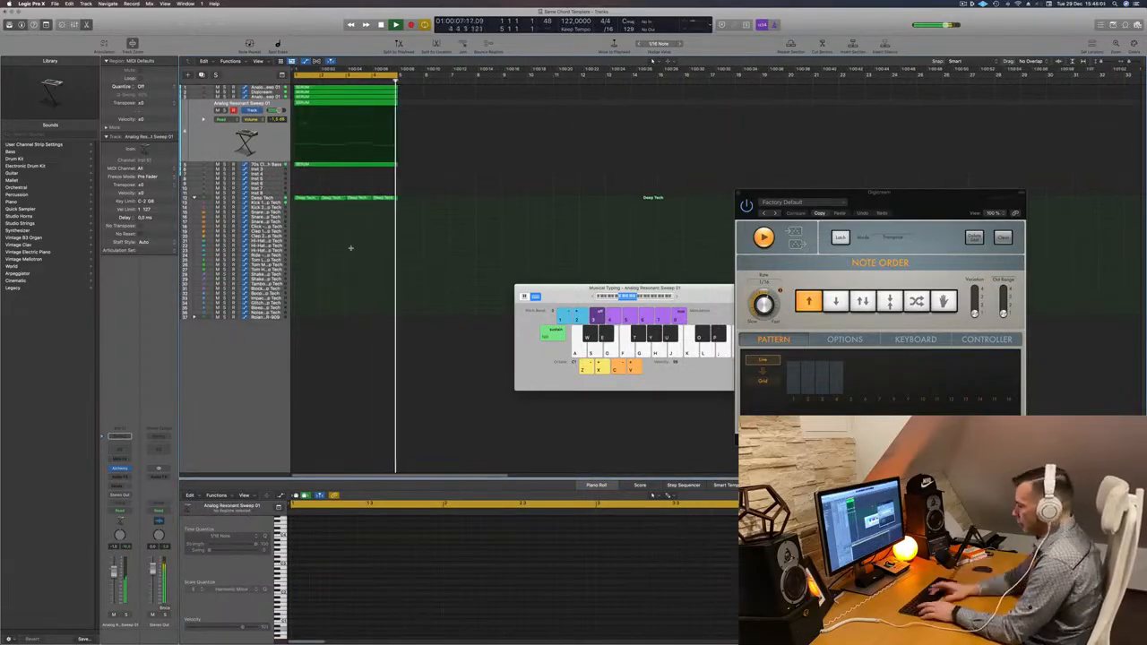
key("super+r")
key("super+r")
key("super+r")
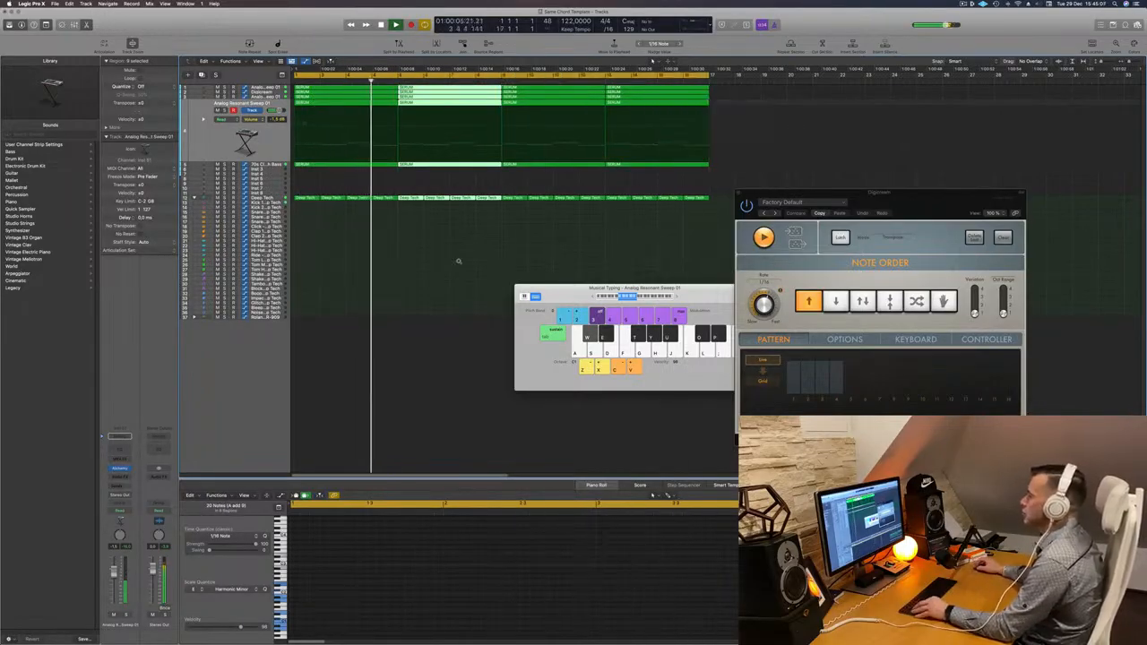
- Adjust the cutoff of the 70s Classic Synth Bass in Alchemy and raise the bass track's volume to -4.3 dB
key("super+Down")
key("super+Down")
key("super+Down")
key("super+Down")
key("super+Down")
key("super+Down")
key("super+Down")
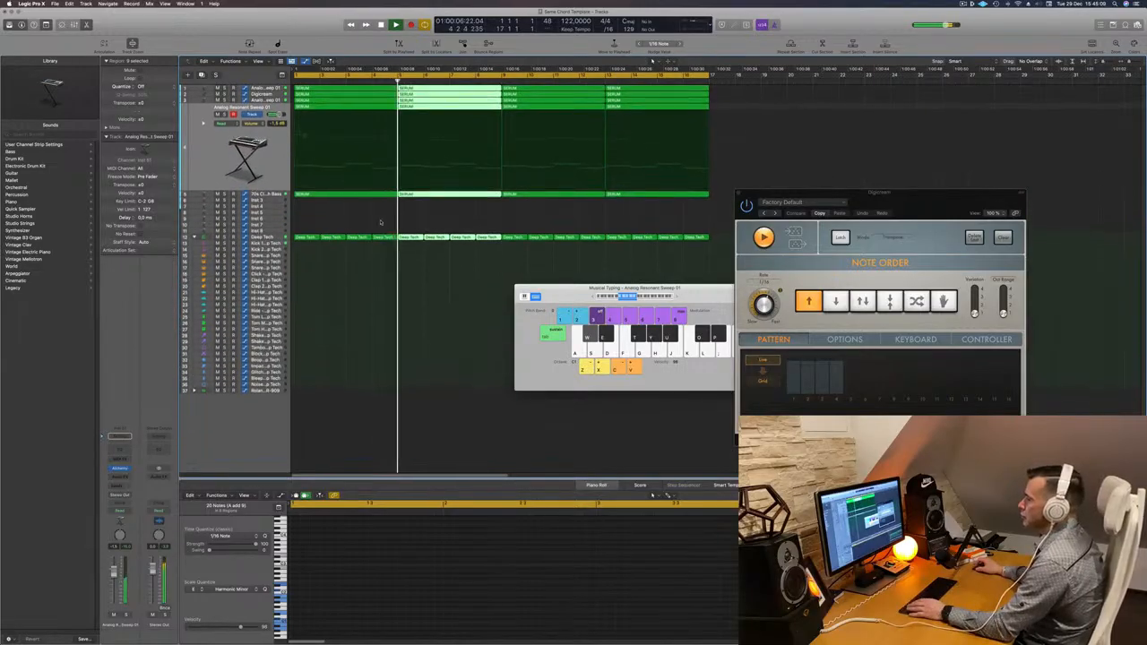
left_click(382, 220)
key("Return")
left_click(257, 199)
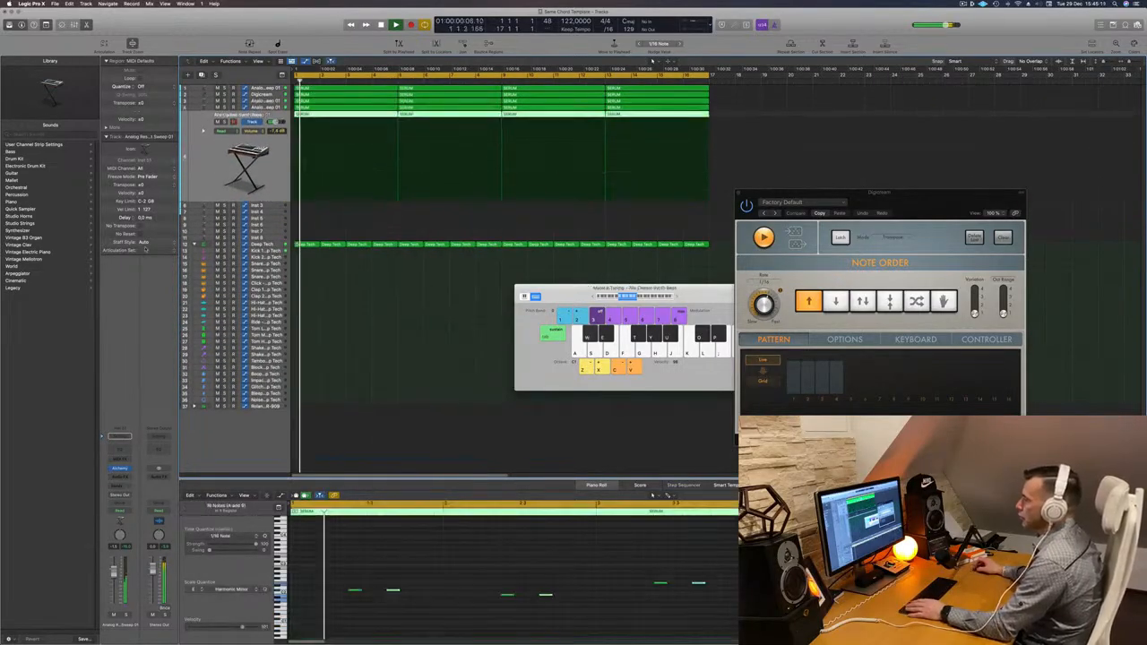
key("Return")
left_click(123, 468)
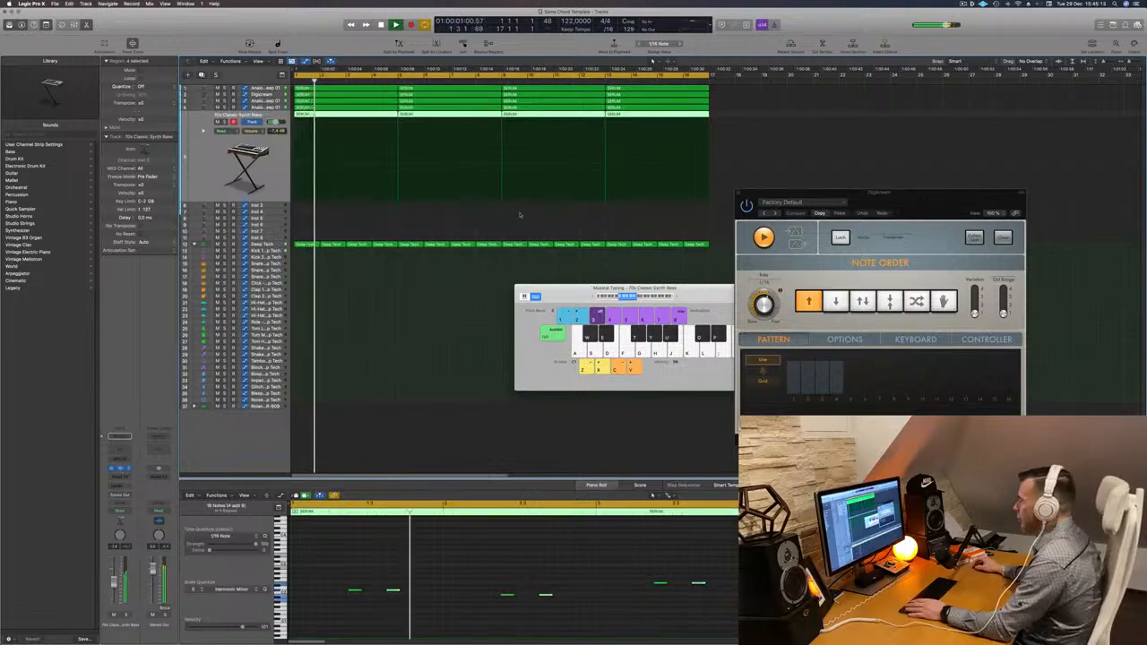
key("Return")
left_click_drag(588, 346, 588, 357)
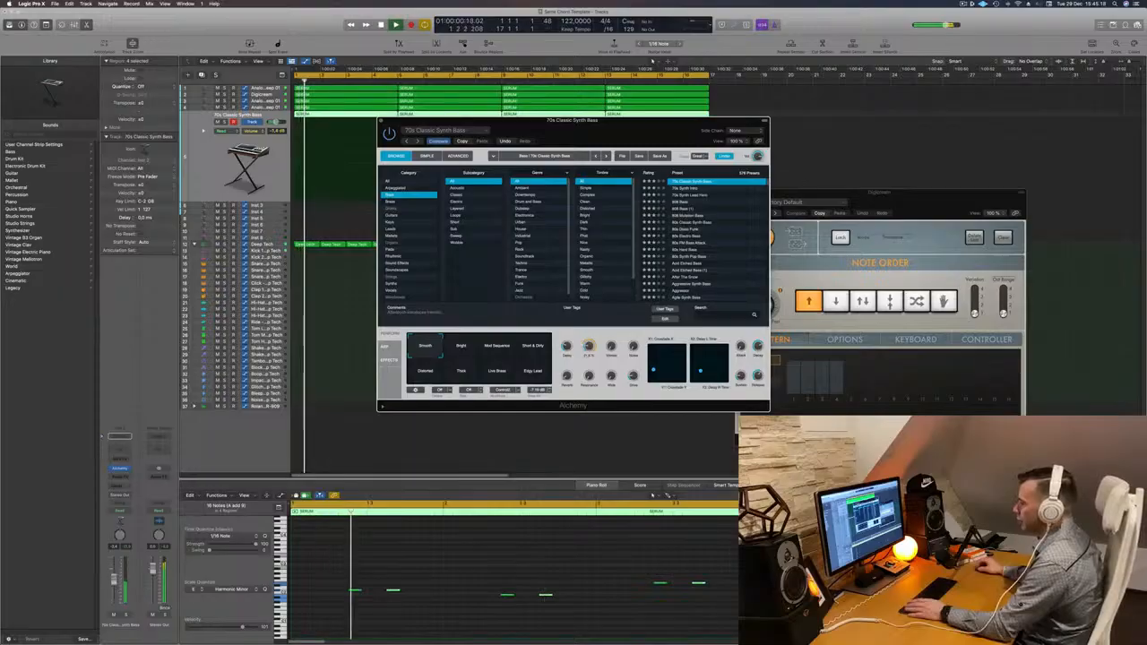
left_click_drag(114, 581, 114, 575)
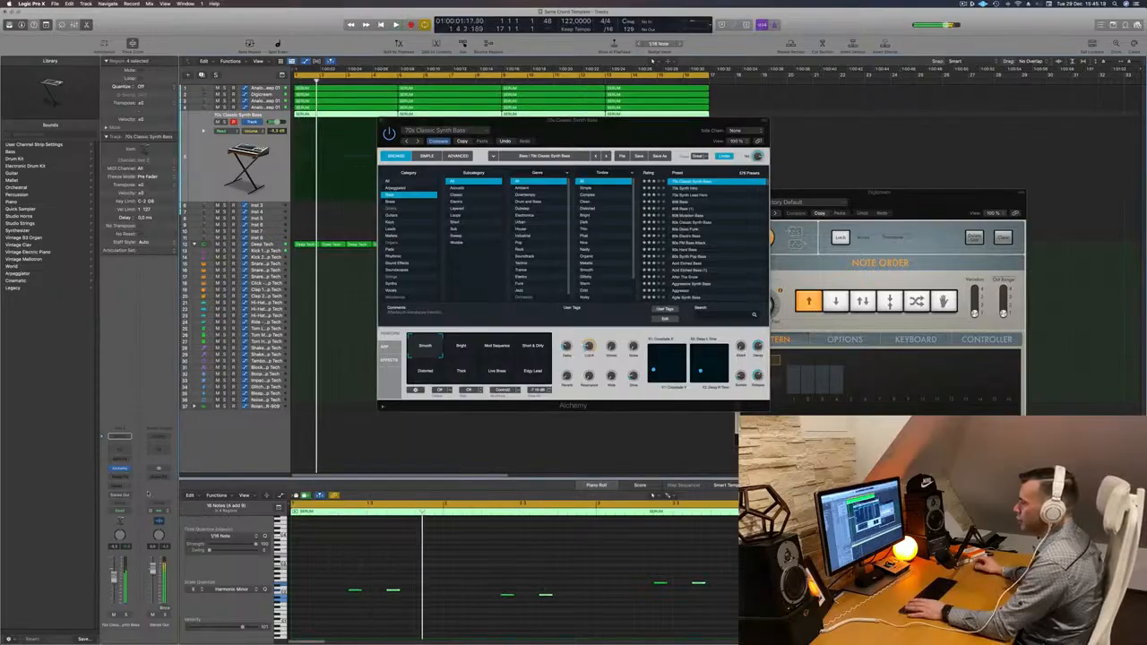
- Add a Compressor to the 70s Classic Synth Bass track, set its model to Classic VCA and close the plug-in windows
left_click(120, 477)
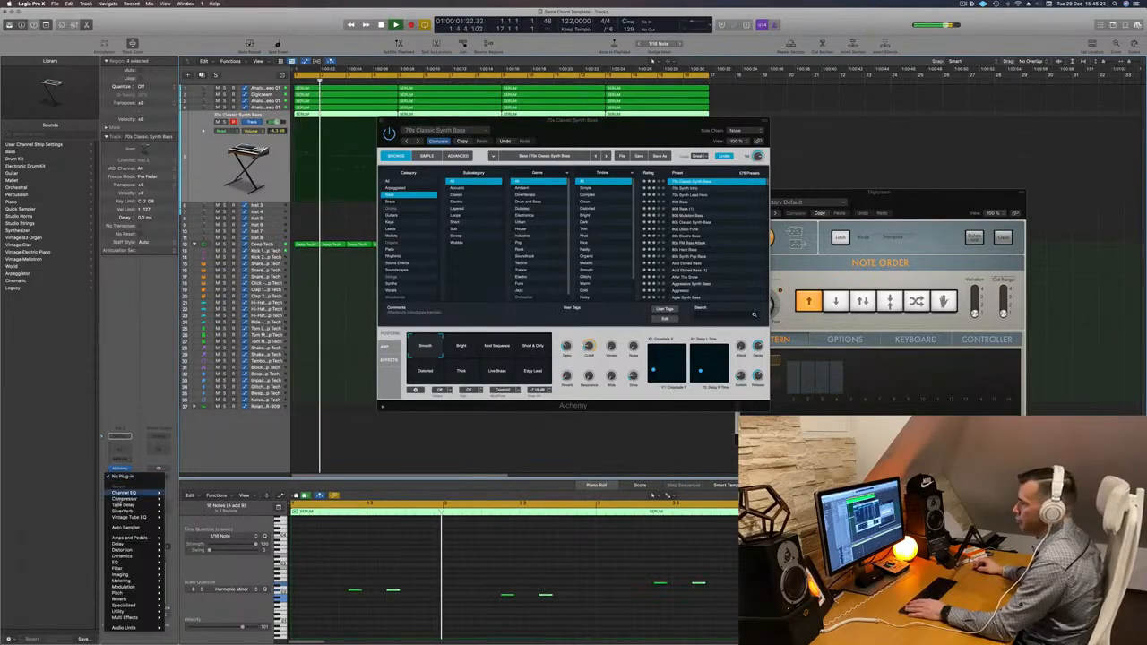
mouse_move(135, 498)
left_click(184, 498)
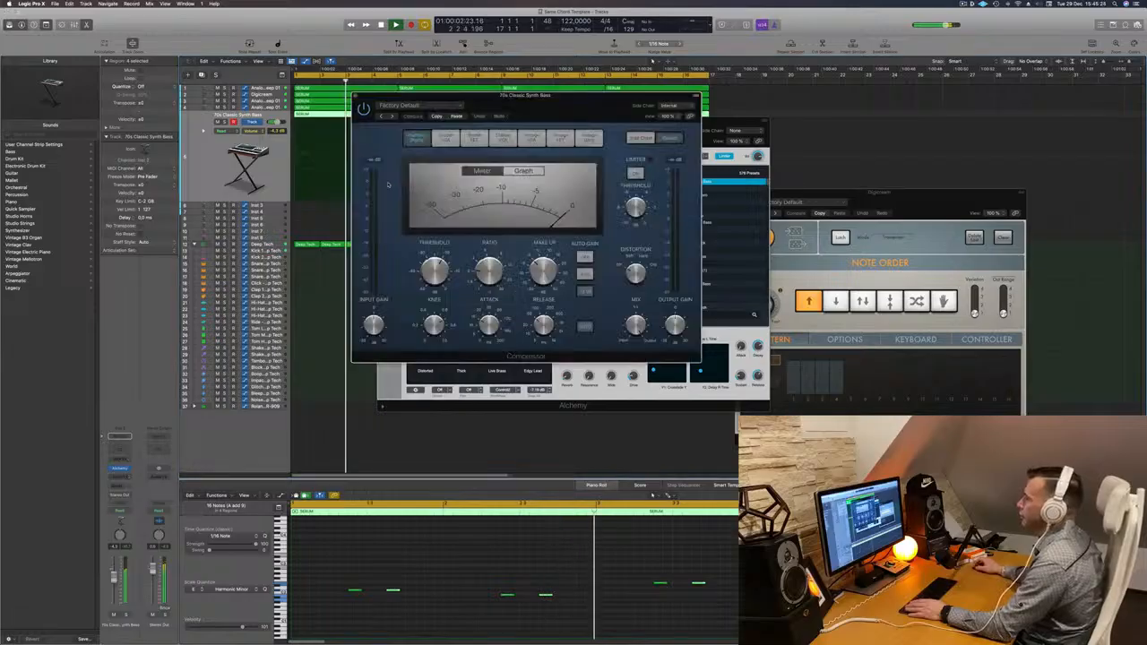
left_click(538, 139)
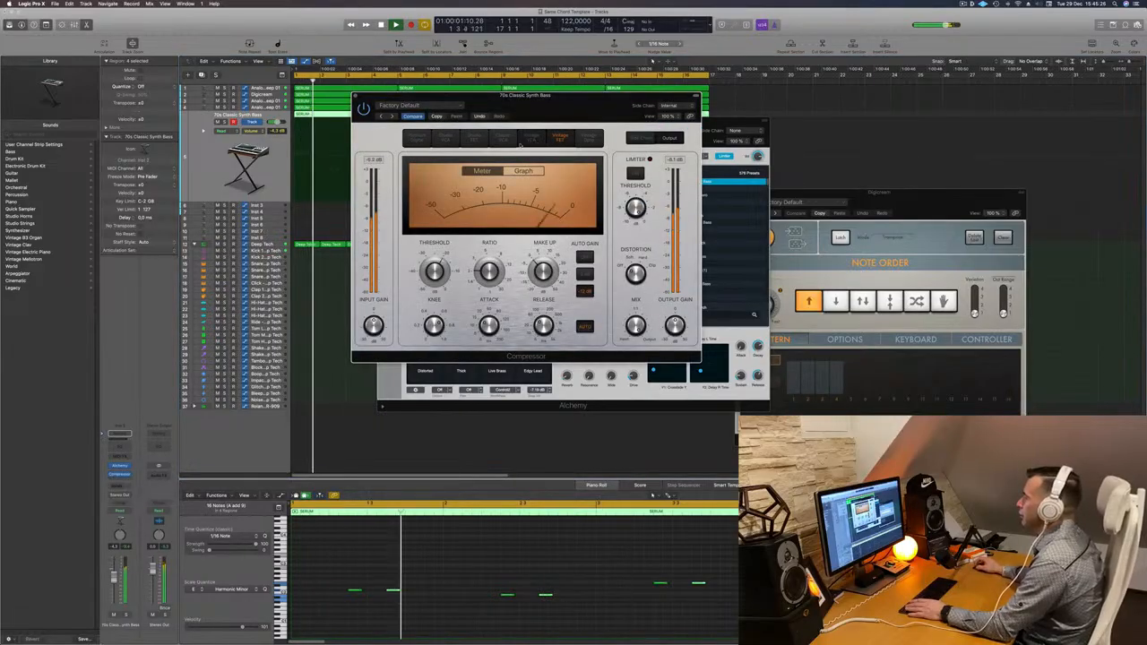
left_click(501, 138)
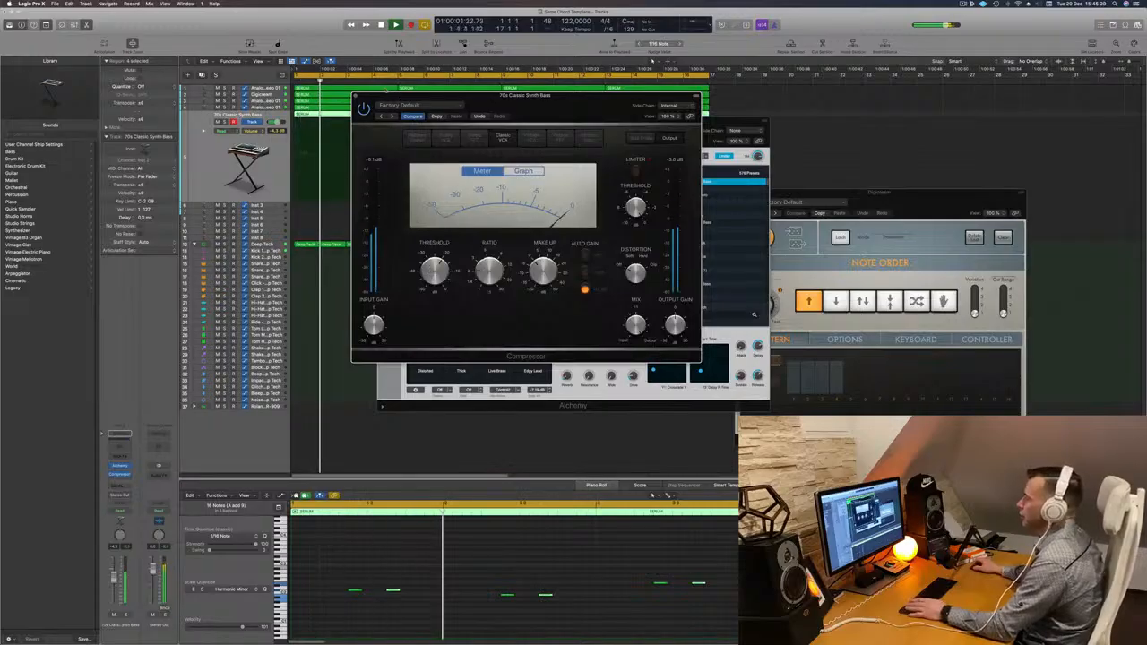
left_click(356, 97)
left_click_drag(598, 120, 509, 140)
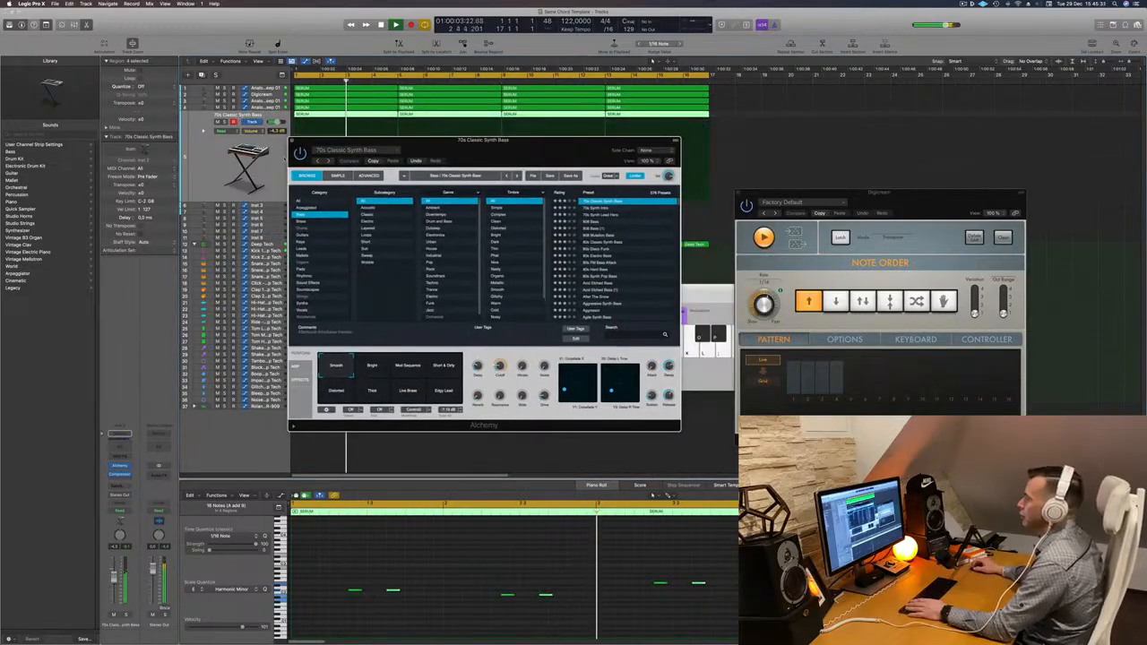
left_click(292, 140)
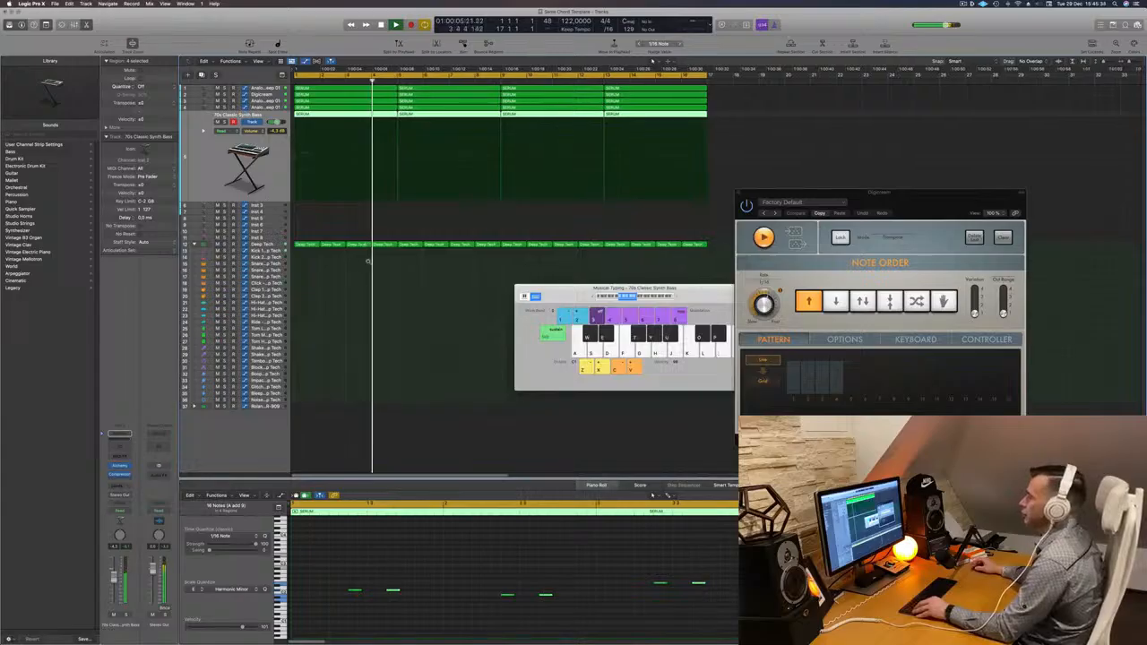
- Copy the first Deep Tech drum region to the Snare 1 track, keeping only beats 2 and 4 and transposing them up one octave
scroll(367, 260, "down", 5)
scroll(415, 228, "up", 2)
scroll(416, 226, "up", 2)
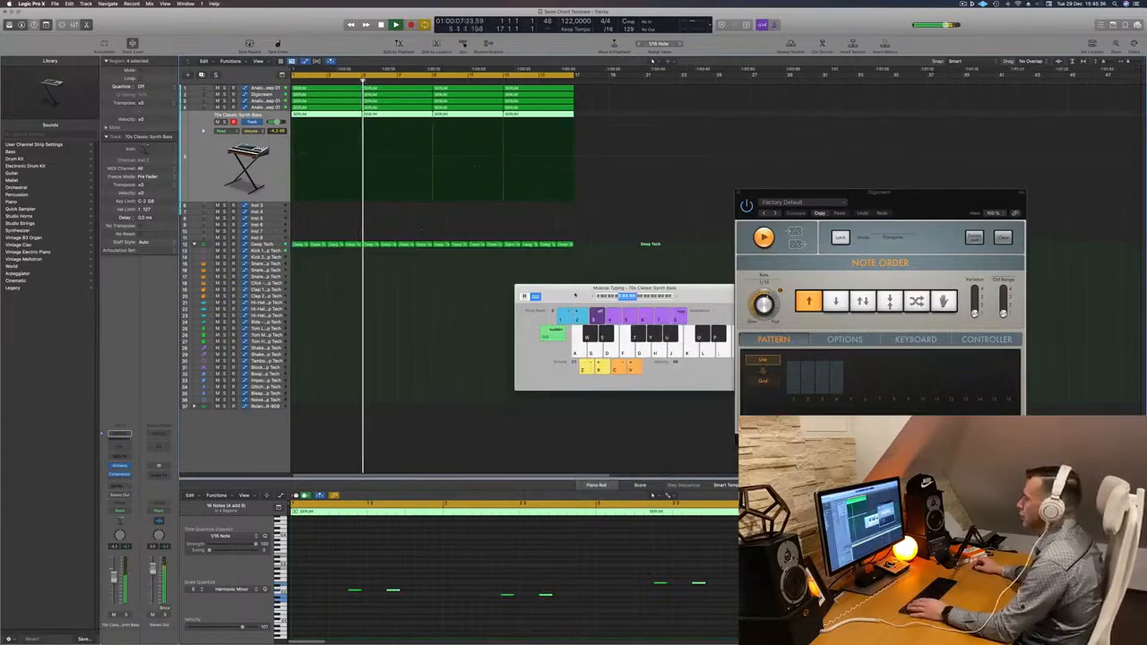
left_click_drag(575, 296, 671, 265)
key("Return")
left_click(299, 245)
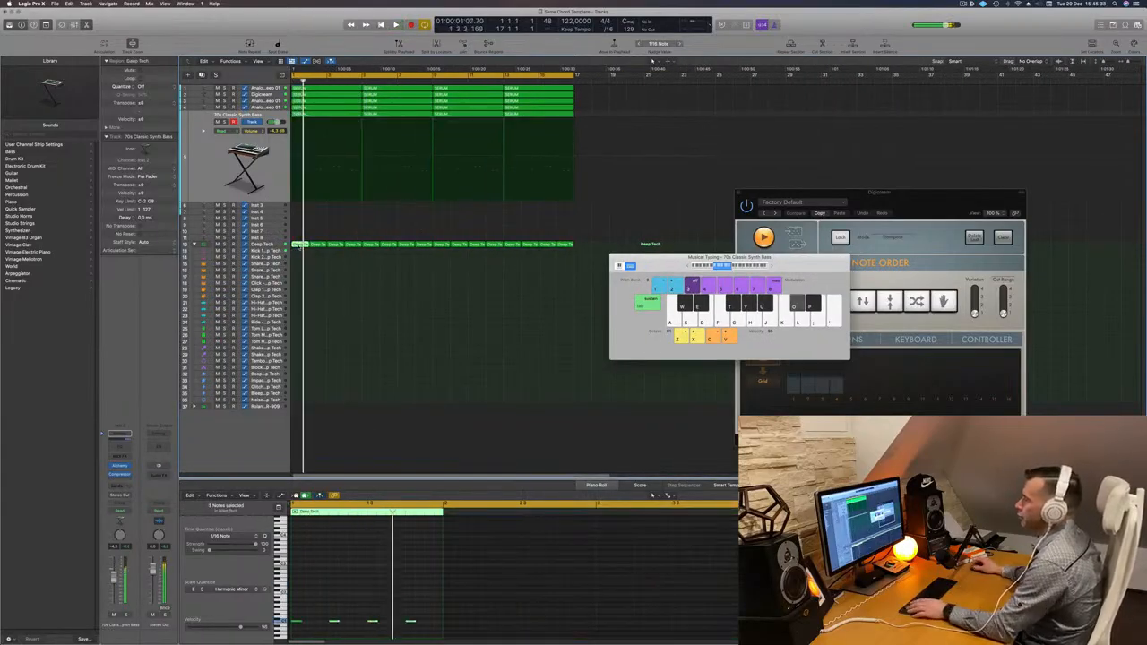
left_click_drag(299, 245, 301, 265)
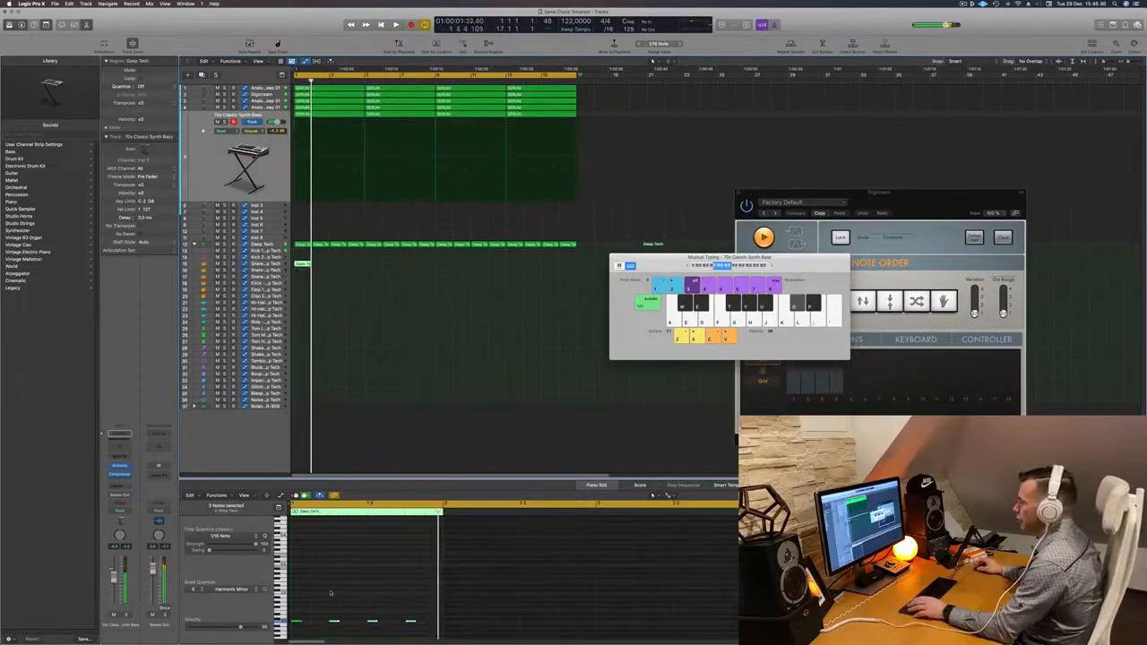
left_click(308, 621)
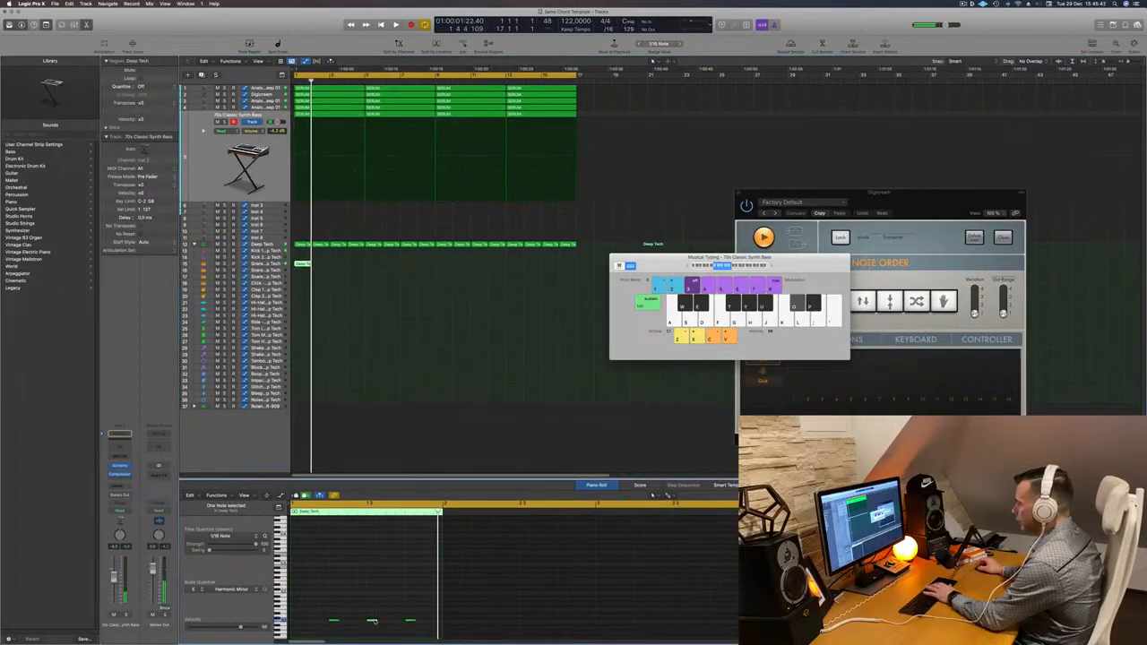
left_click_drag(328, 606, 416, 629)
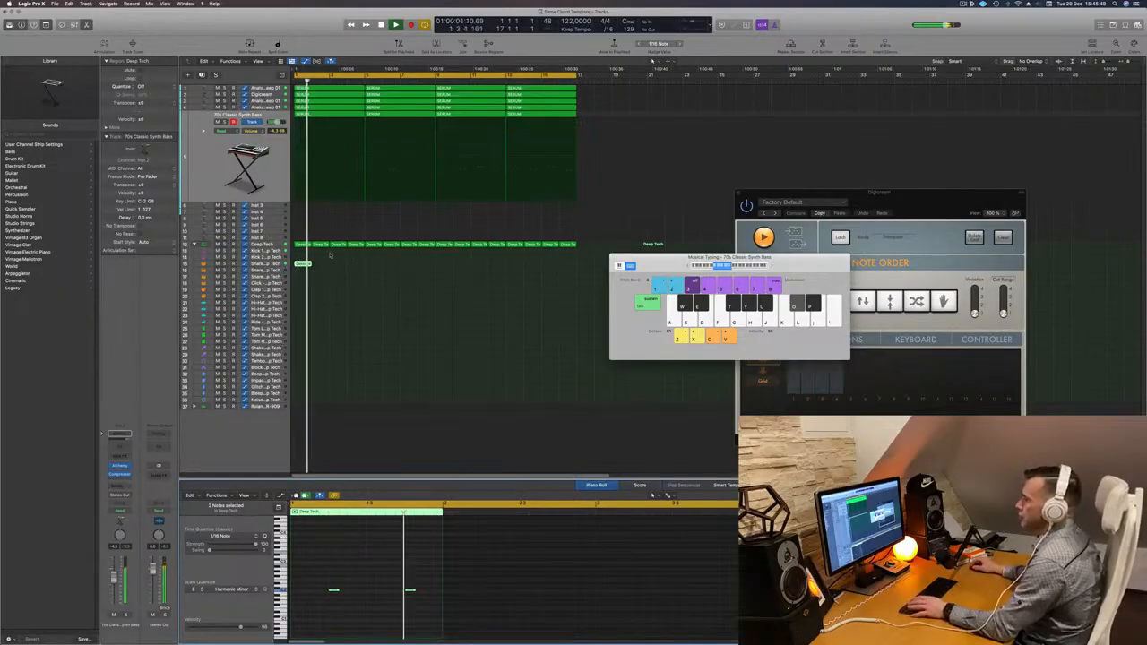
- Duplicate the one-bar snare region along the Snare 1 track until it fills the arrangement to bar 17
key("space")
left_click_drag(302, 264, 378, 265)
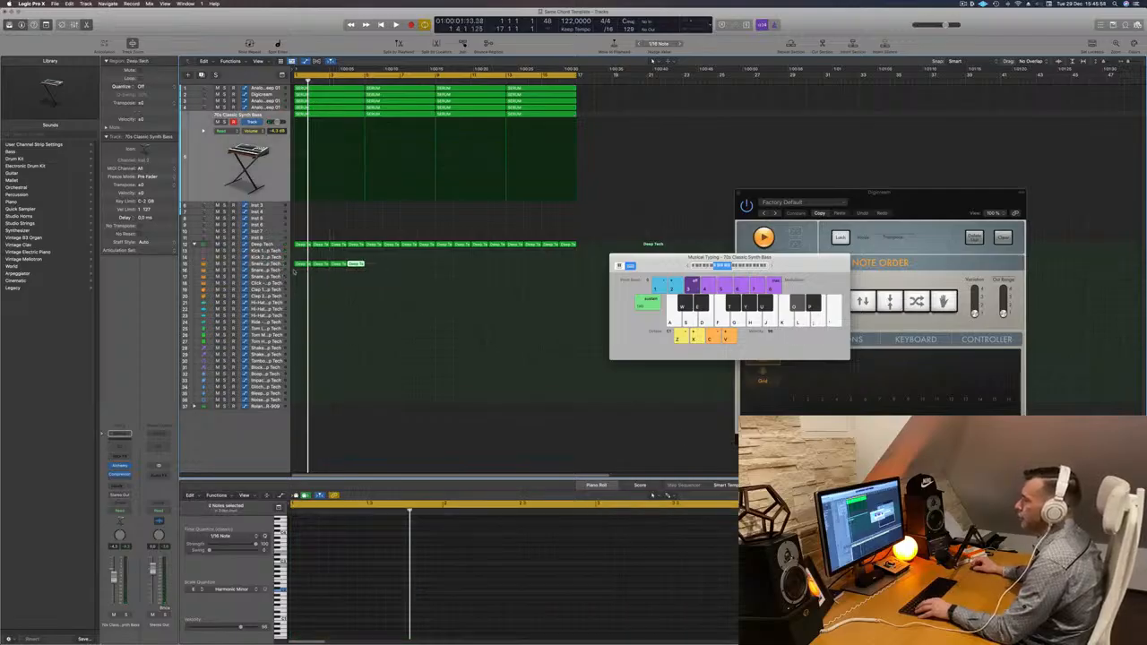
left_click_drag(293, 271, 446, 272)
key("space")
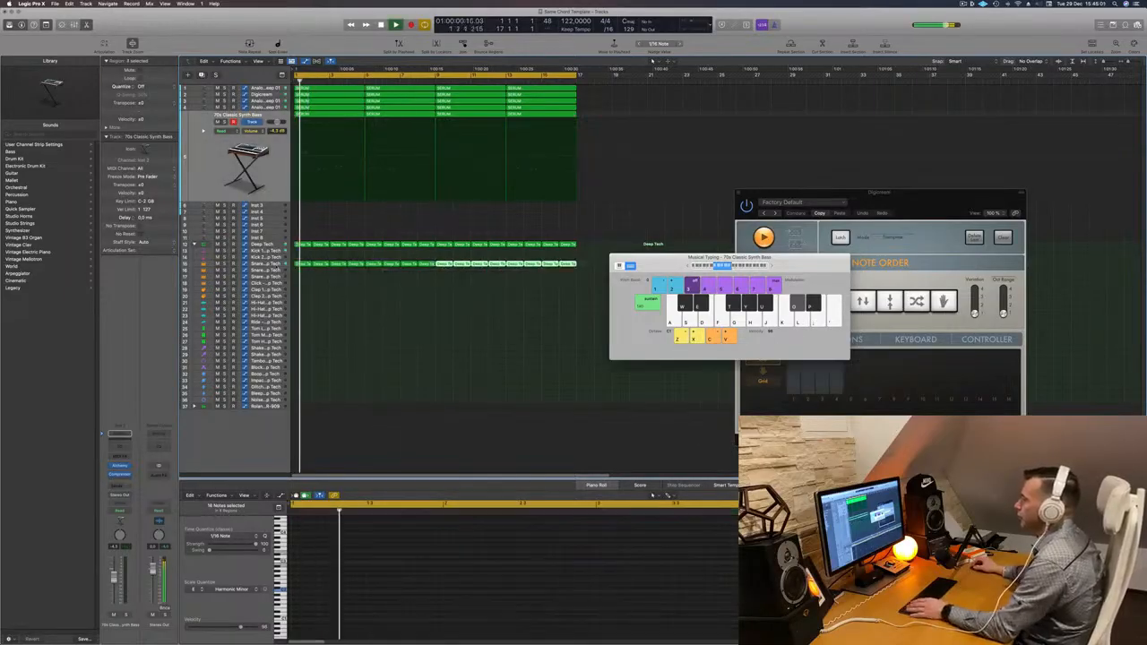
- Select the Snare 1 - Deep Tech track and lower its volume while listening to the loop
left_click(276, 267)
key("space")
key("space")
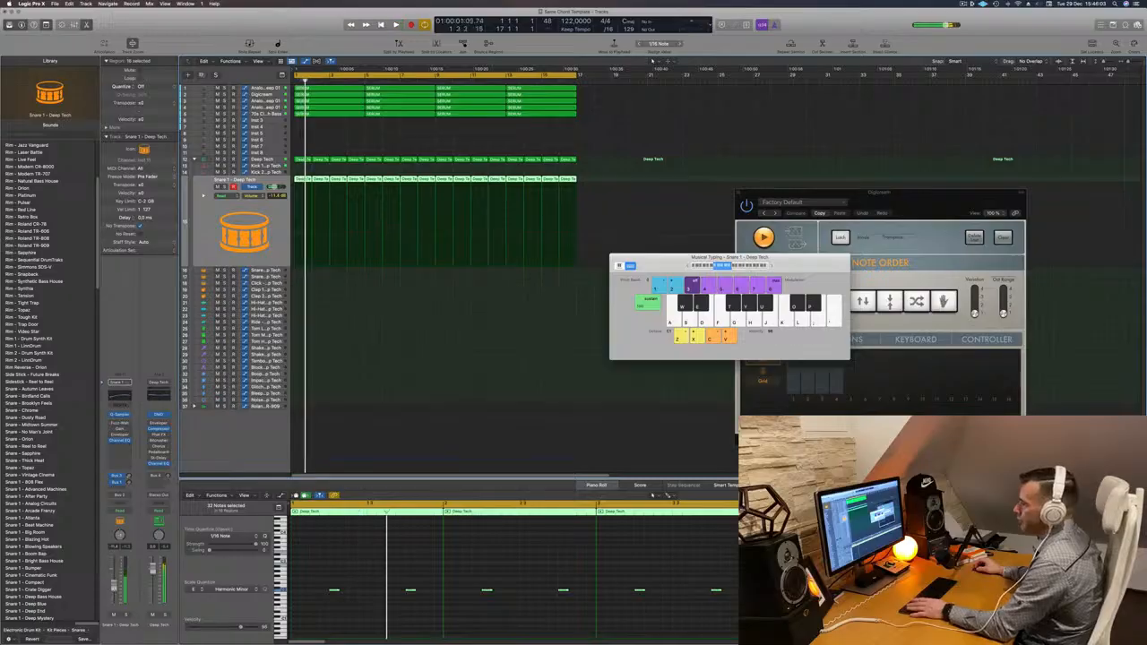
key("space")
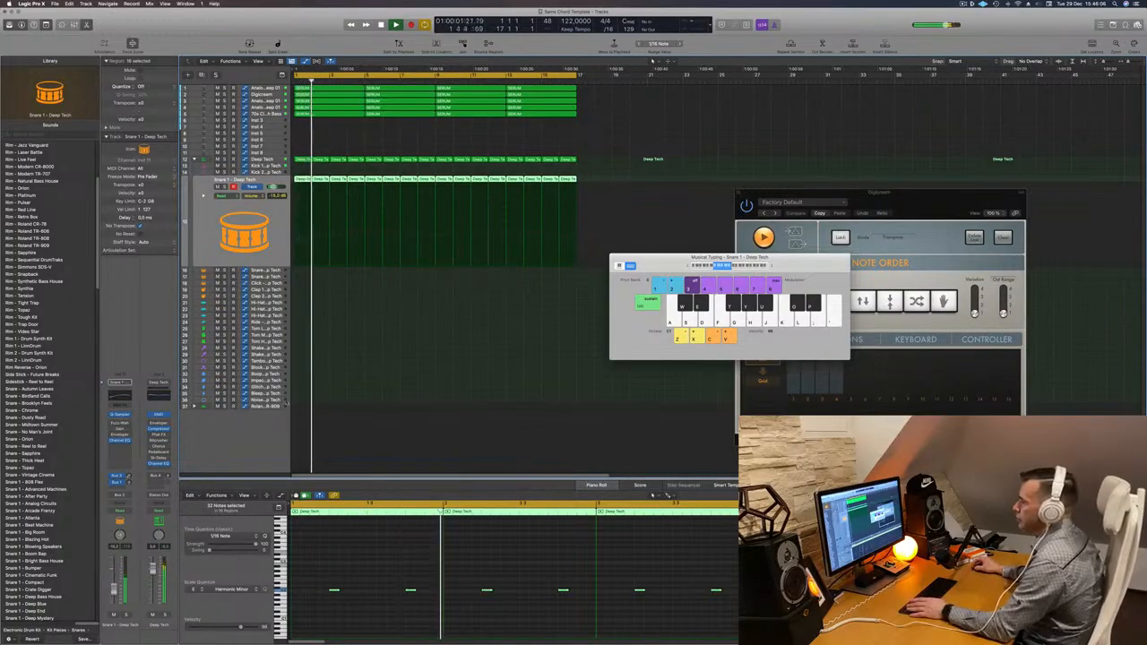
- Expand the Roland TR-909 stack, move all snare regions to its Snare 1 track and lower that track's volume
left_click(196, 406)
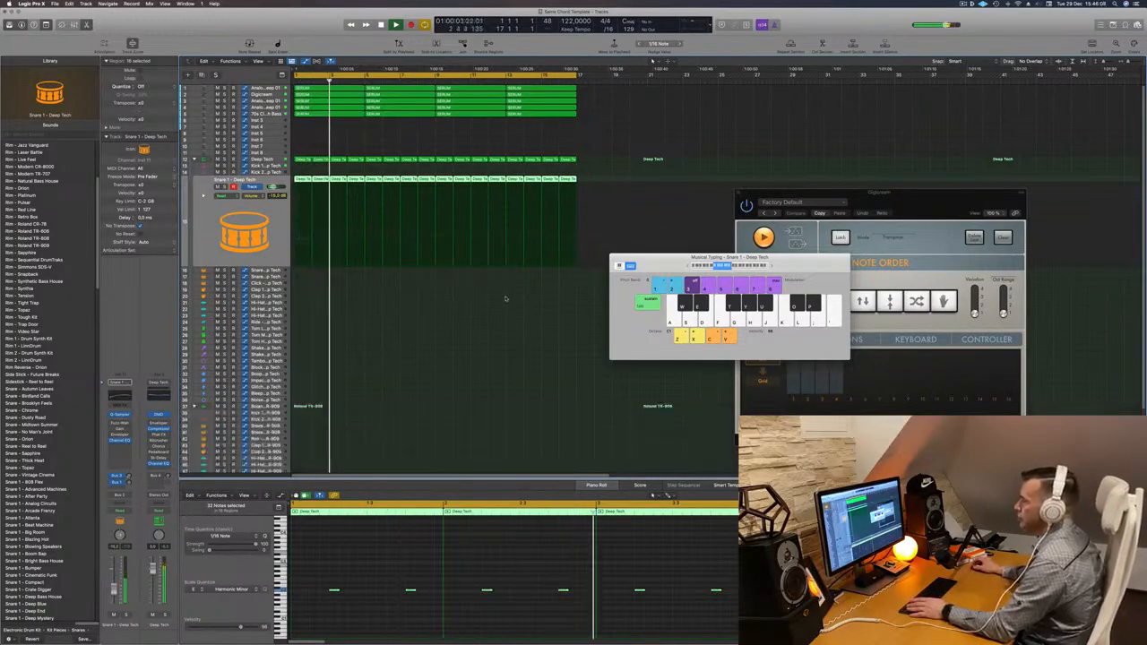
key("space")
left_click_drag(588, 177, 294, 419)
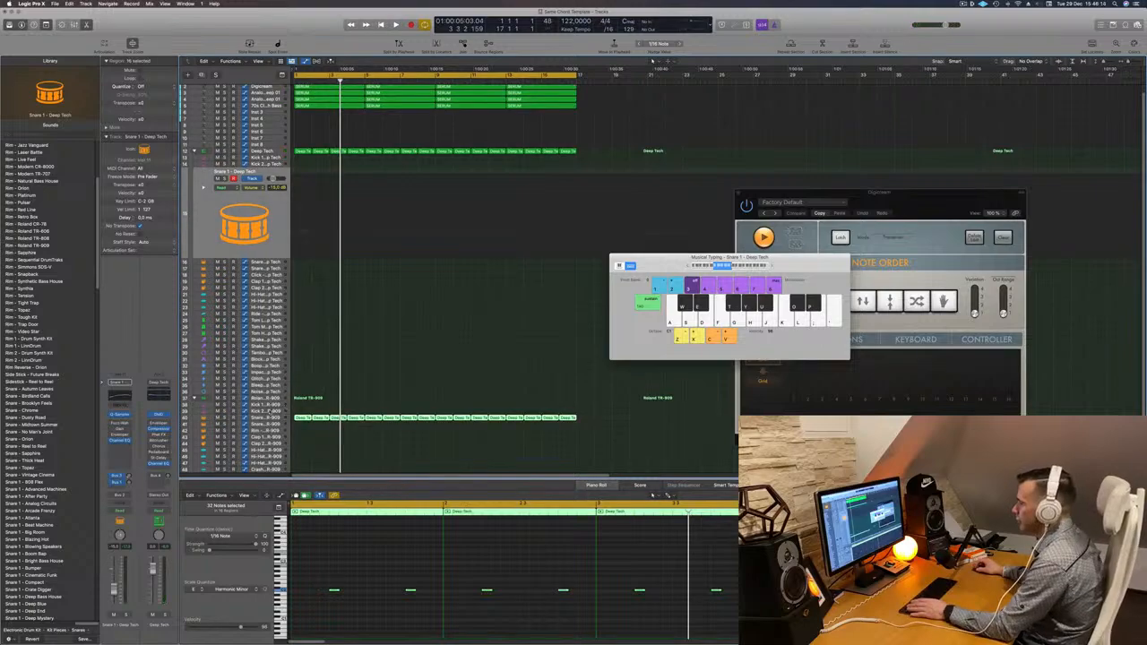
key("space")
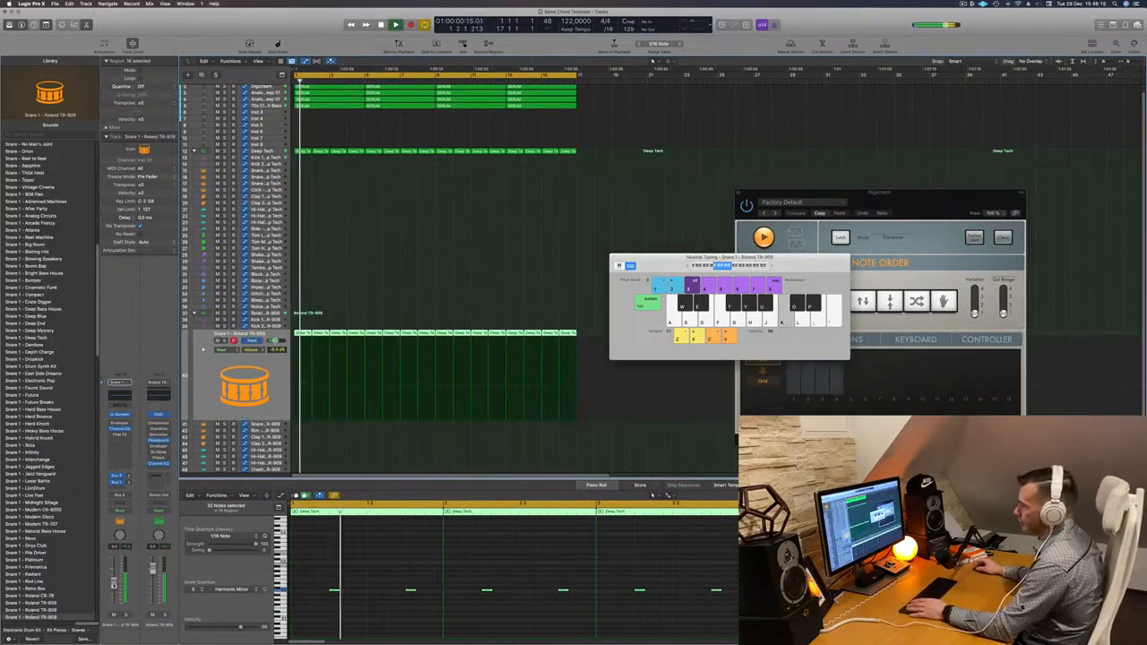
scroll(324, 232, "up", 1)
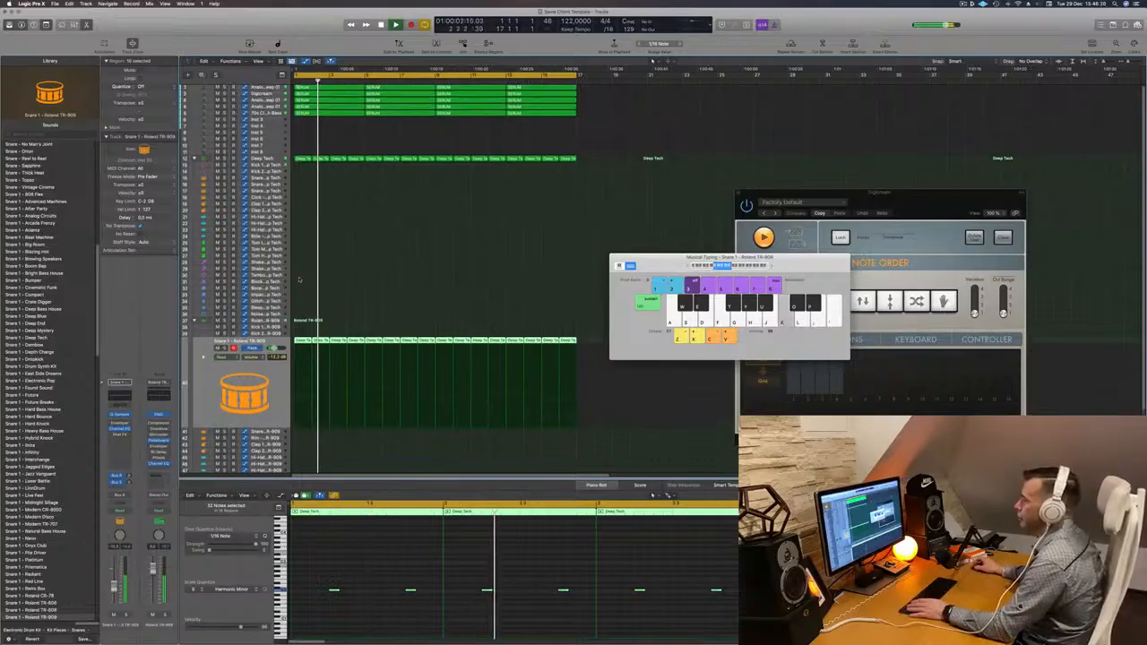
- Copy the first Deep Tech drum region to the Hi-Hat Open track, moving its four notes up two octaves and onto the offbeats
left_click(302, 160)
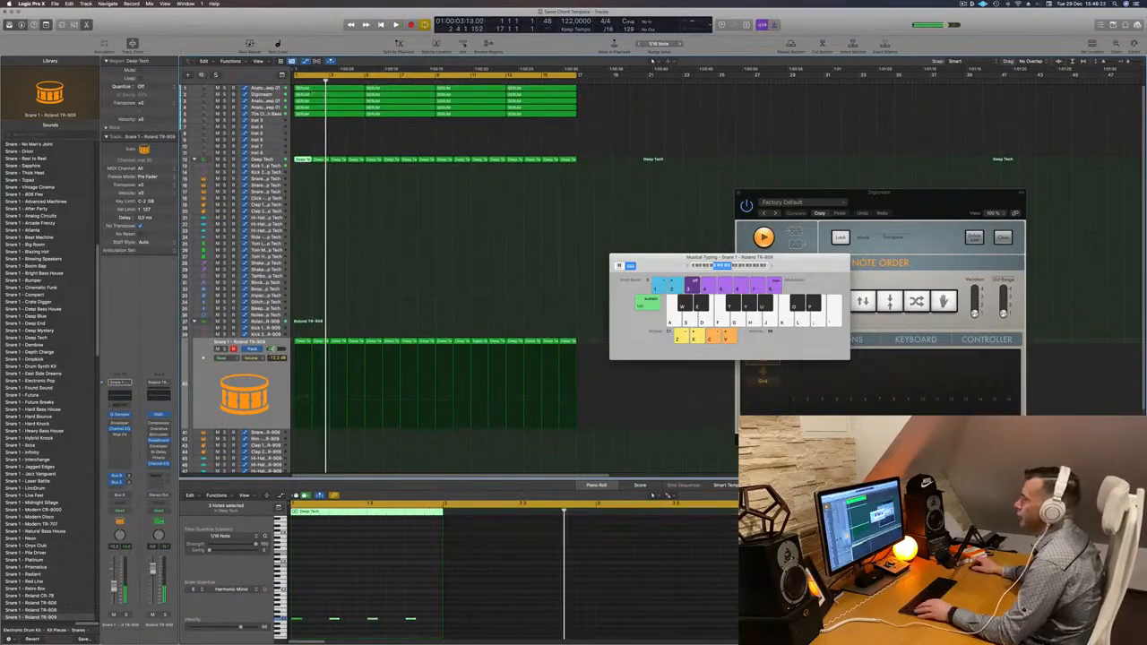
left_click_drag(303, 159, 300, 237)
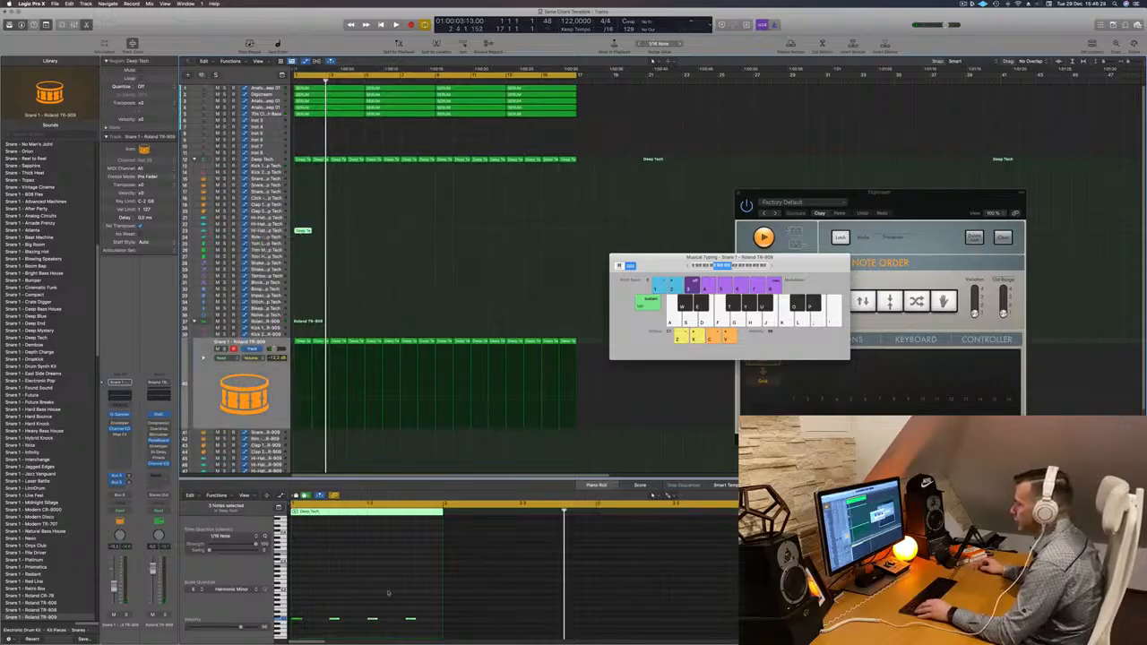
left_click_drag(415, 626, 286, 601)
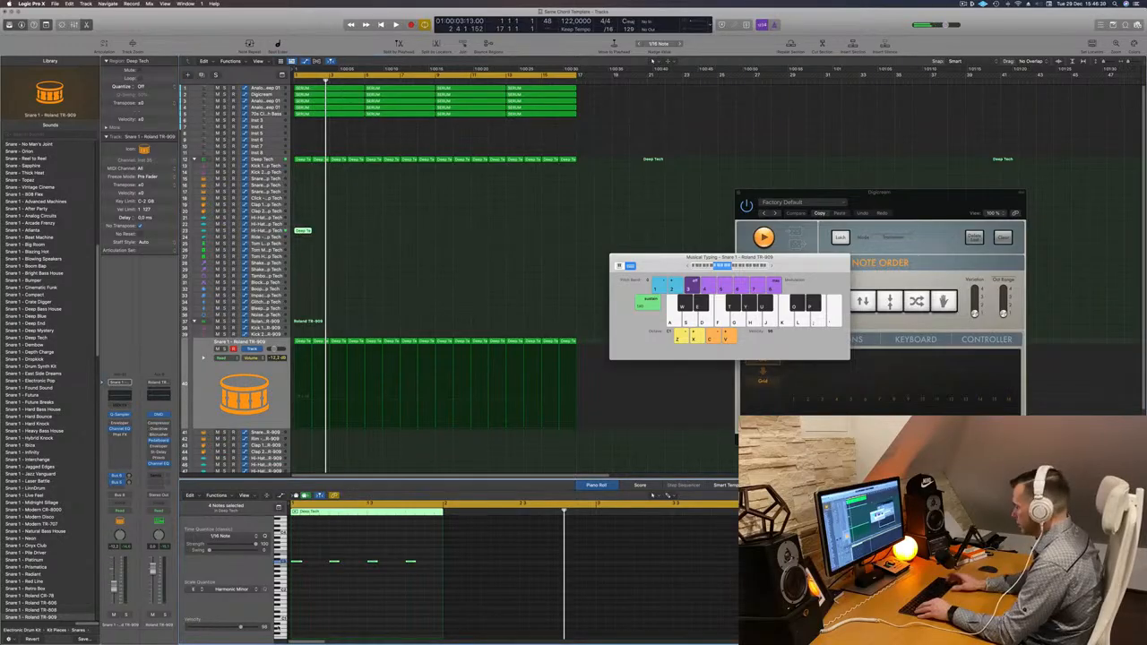
key("space")
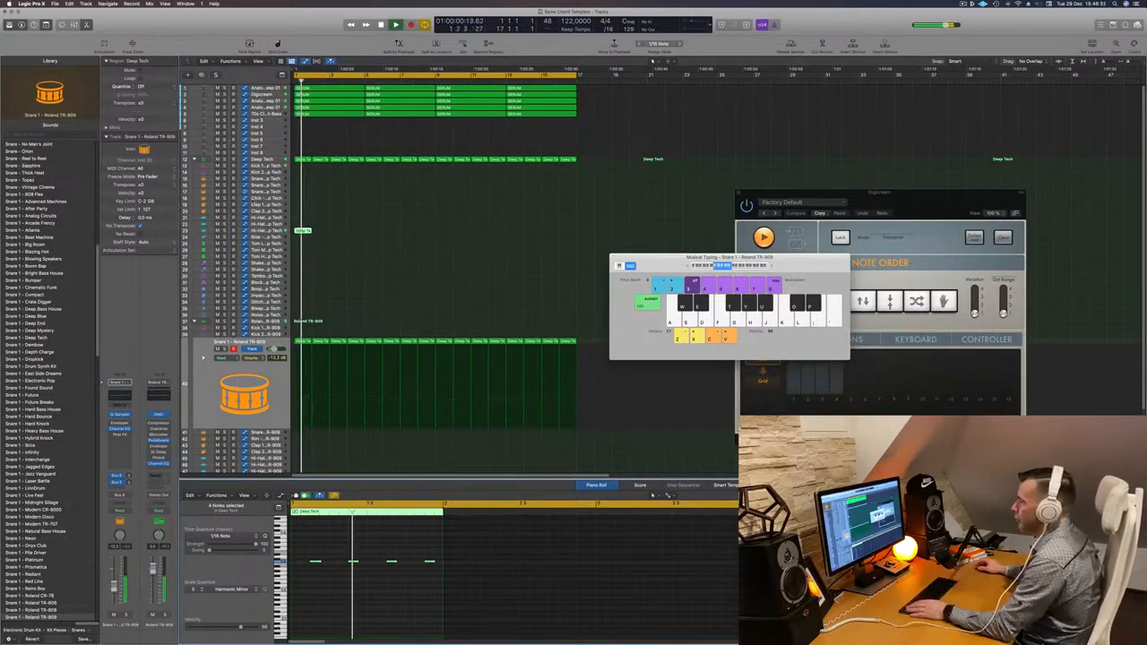
- Duplicate the one-bar open hi-hat region to bar 17 and lower the Hi-Hat Open - Deep Tech track's volume
left_click_drag(303, 231, 375, 250)
key("space")
left_click(261, 231)
key("space")
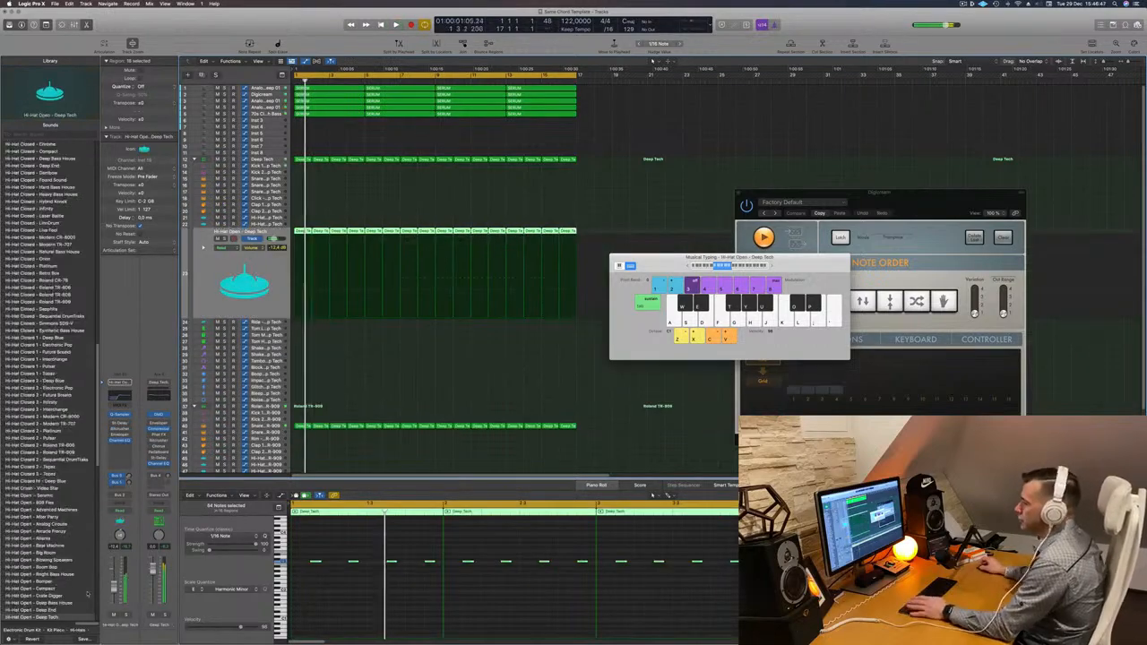
key("space")
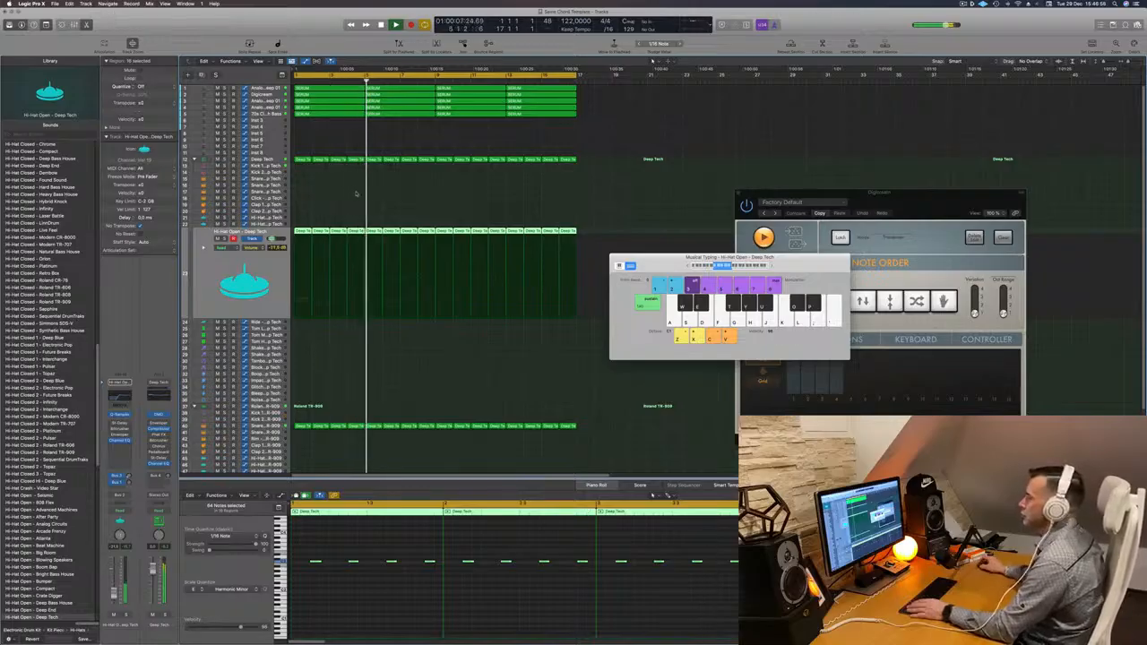
- Name all regions after their tracks and color them by their track colors
key("super+a")
right_click(399, 114)
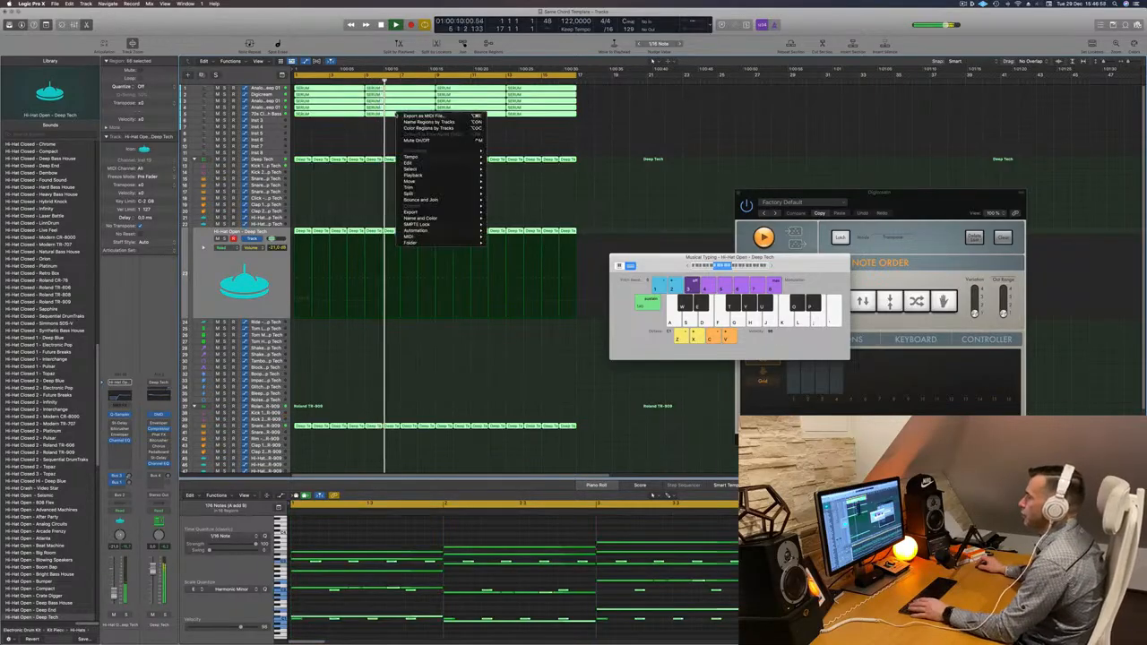
left_click(405, 122)
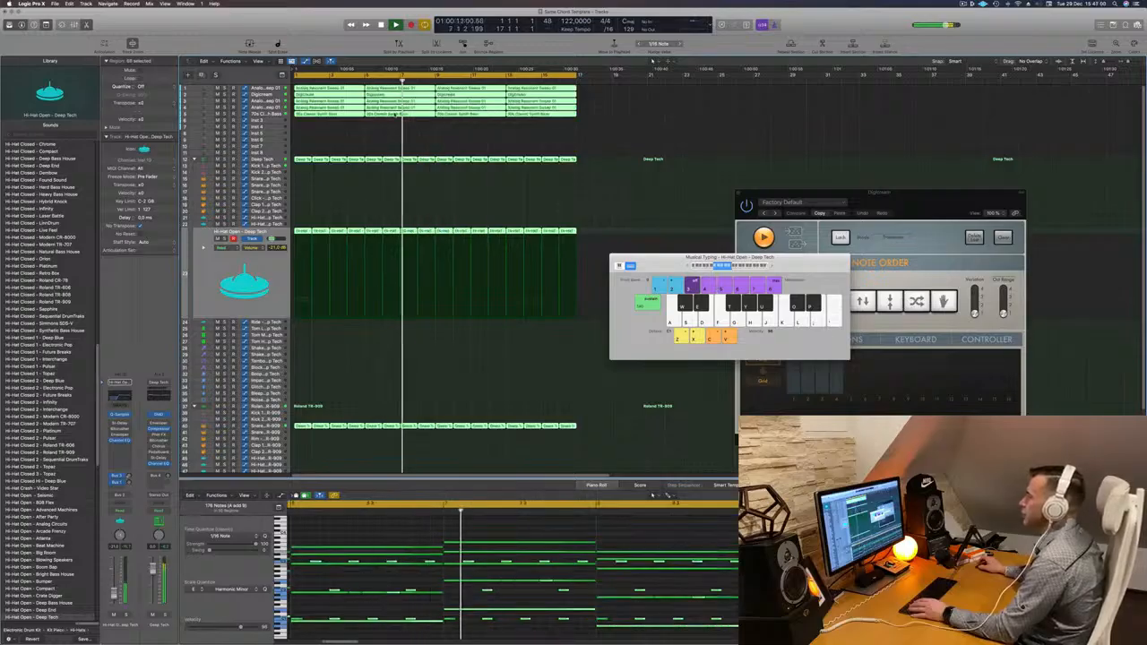
right_click(400, 114)
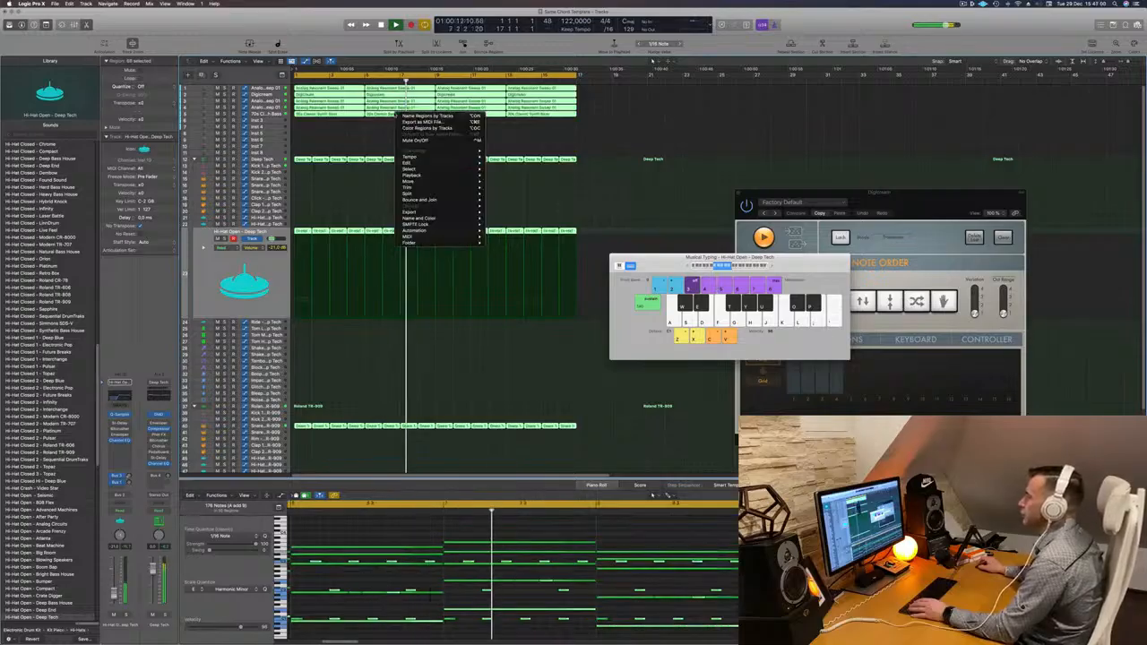
left_click(412, 128)
left_click(362, 200)
- Copy the first one-bar open hi-hat region to the Block - Deep Tech track at bar 1 and play it
scroll(362, 201, "down", 2)
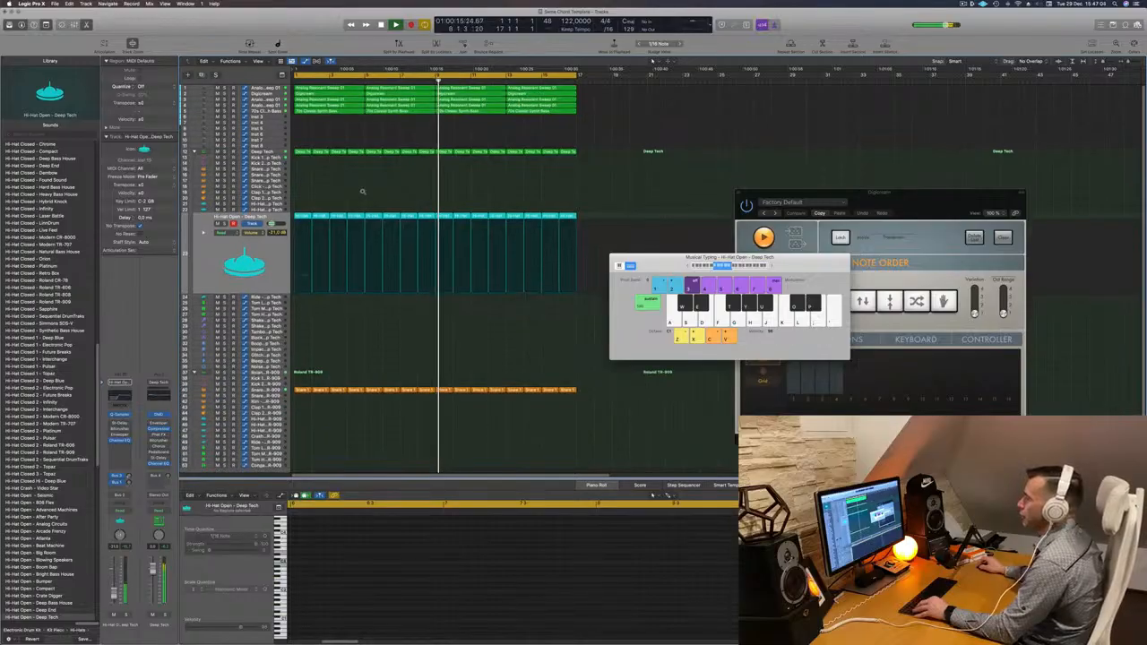
scroll(362, 190, "up", 1)
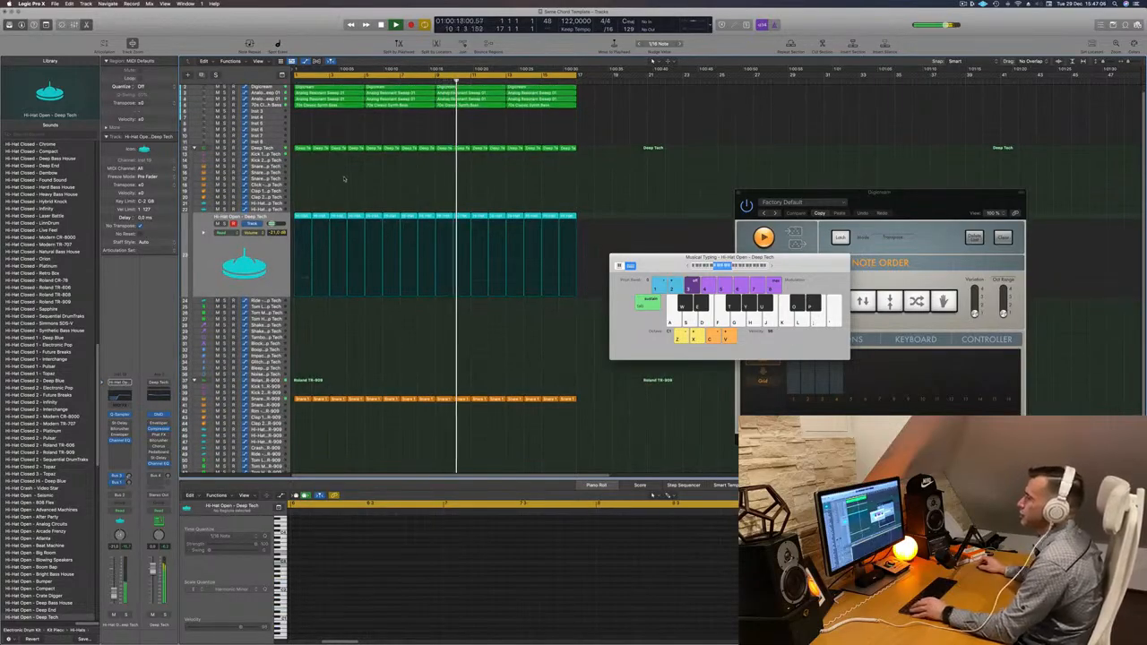
scroll(343, 179, "down", 3)
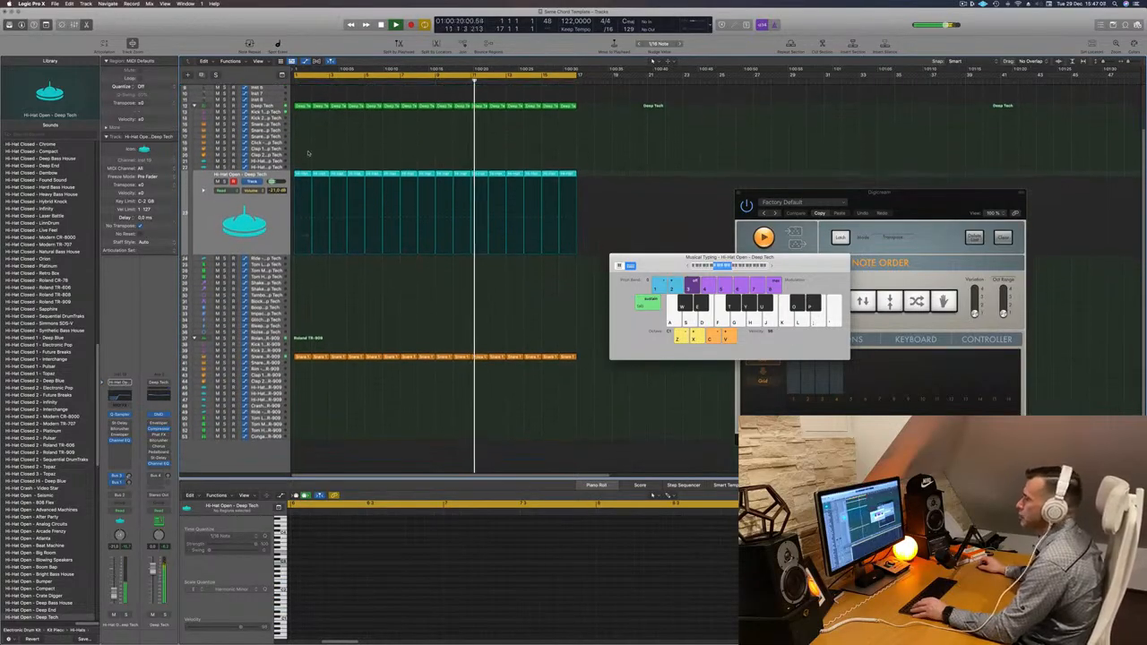
left_click(303, 174)
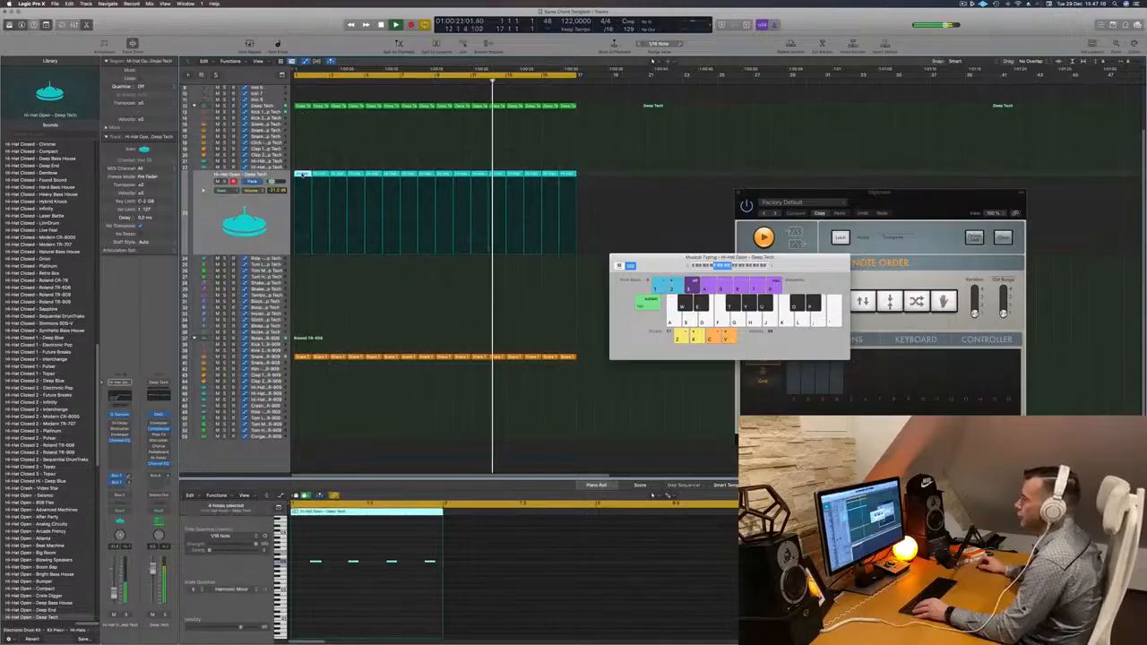
left_click_drag(303, 174, 303, 301)
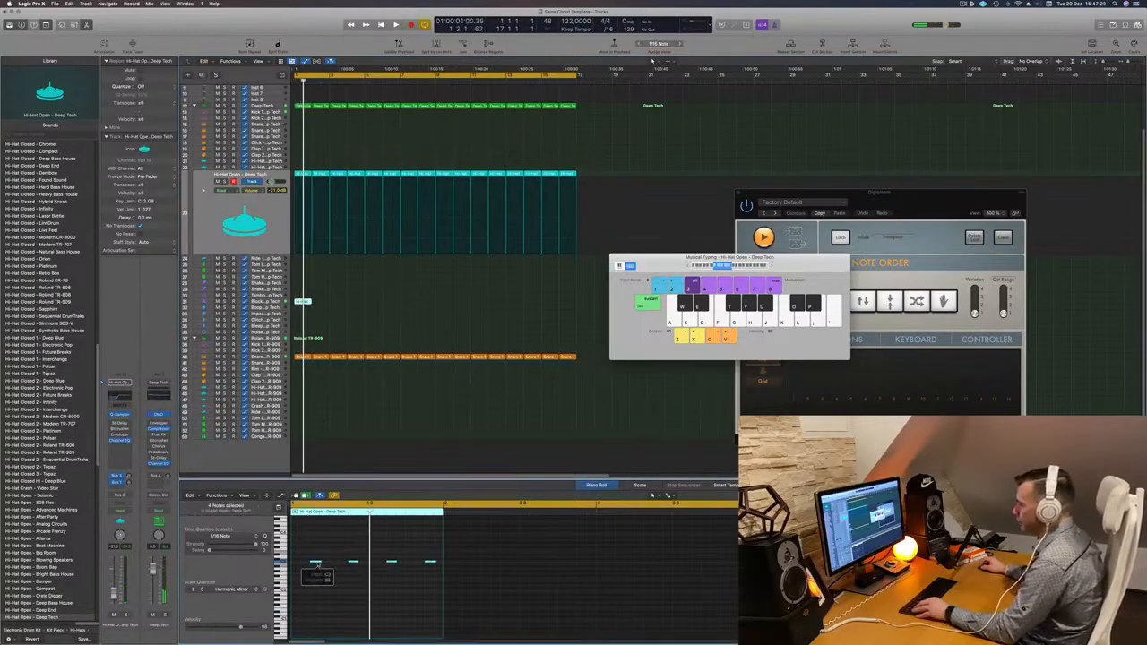
left_click_drag(312, 567, 303, 569)
key("space")
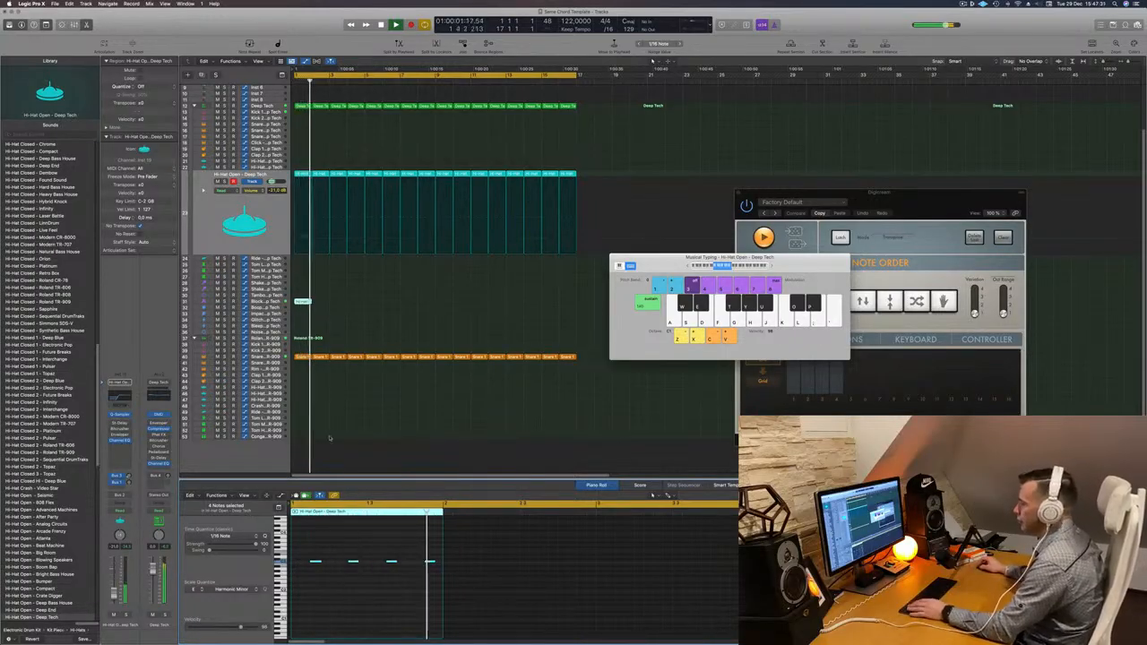
- Duplicate the one-bar block region repeatedly so it fills the track up to bar 17
left_click_drag(303, 303, 446, 307)
left_click(308, 303, "shift")
key("Return")
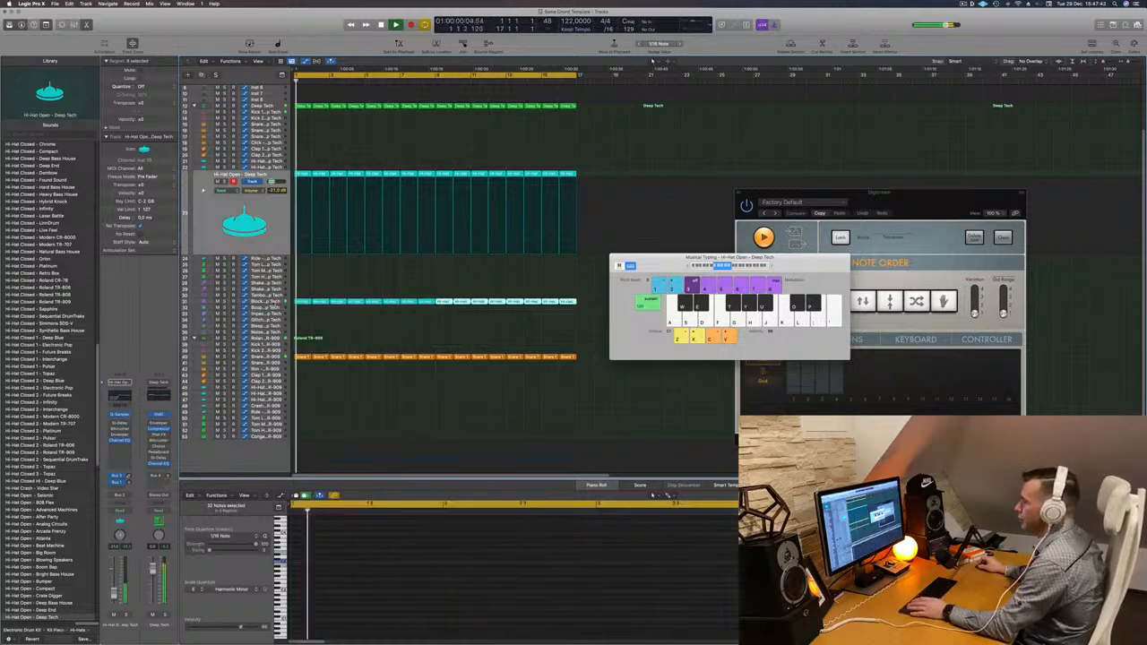
- Select the Block - Deep Tech track and adjust its bus send level while the loop plays
left_click(266, 302)
key("space")
key("space")
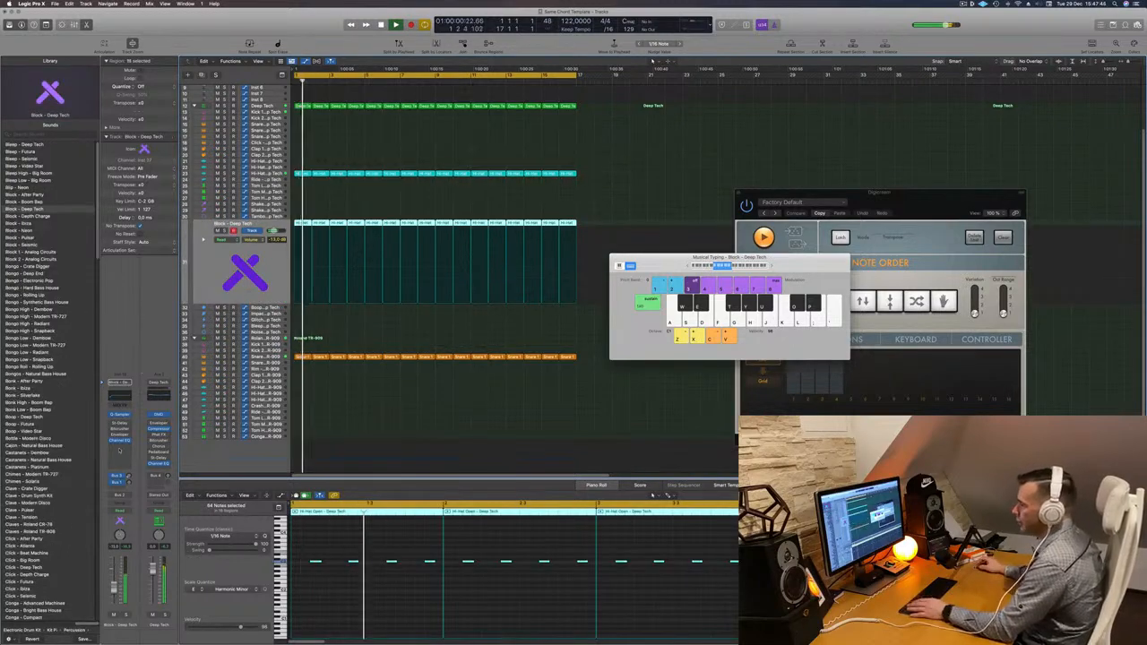
left_click_drag(128, 476, 130, 477)
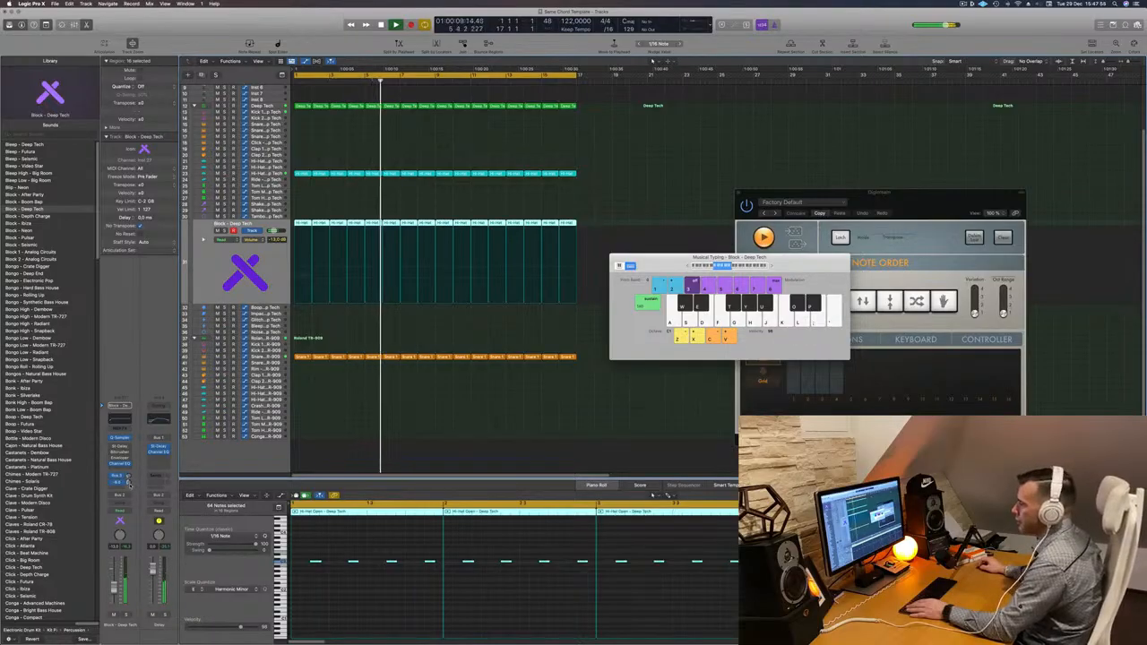
- Select the first Analog Resonant Sweep 01 track, check it with solo, and open its Alchemy synth clear of the regions
scroll(434, 269, "up", 5)
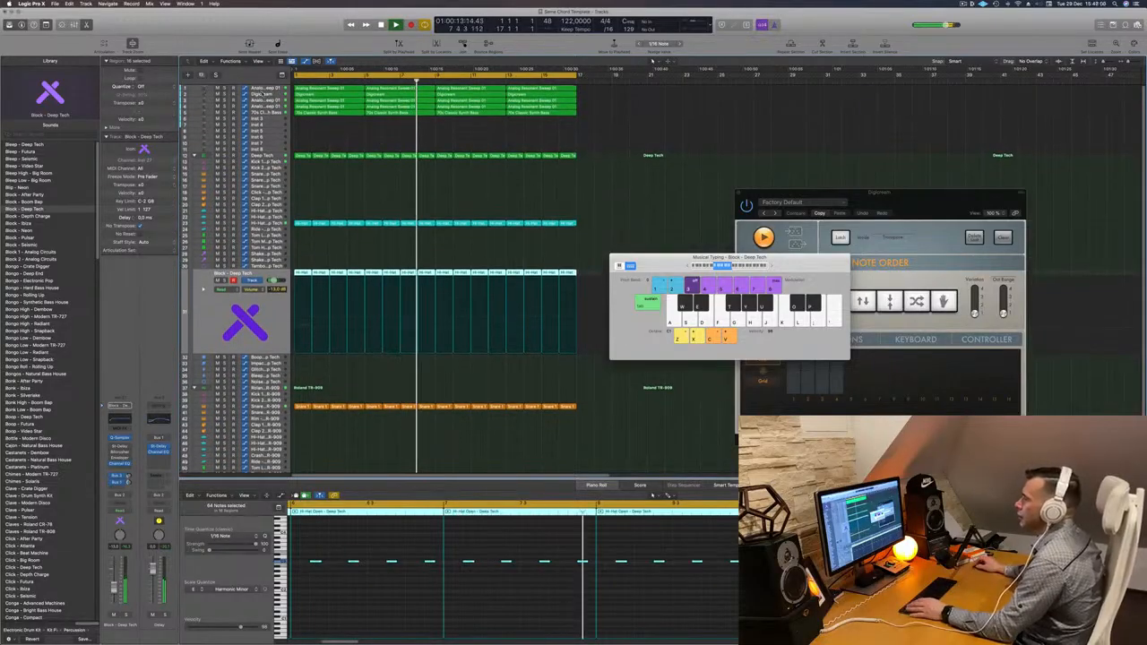
left_click(238, 88)
key("Return")
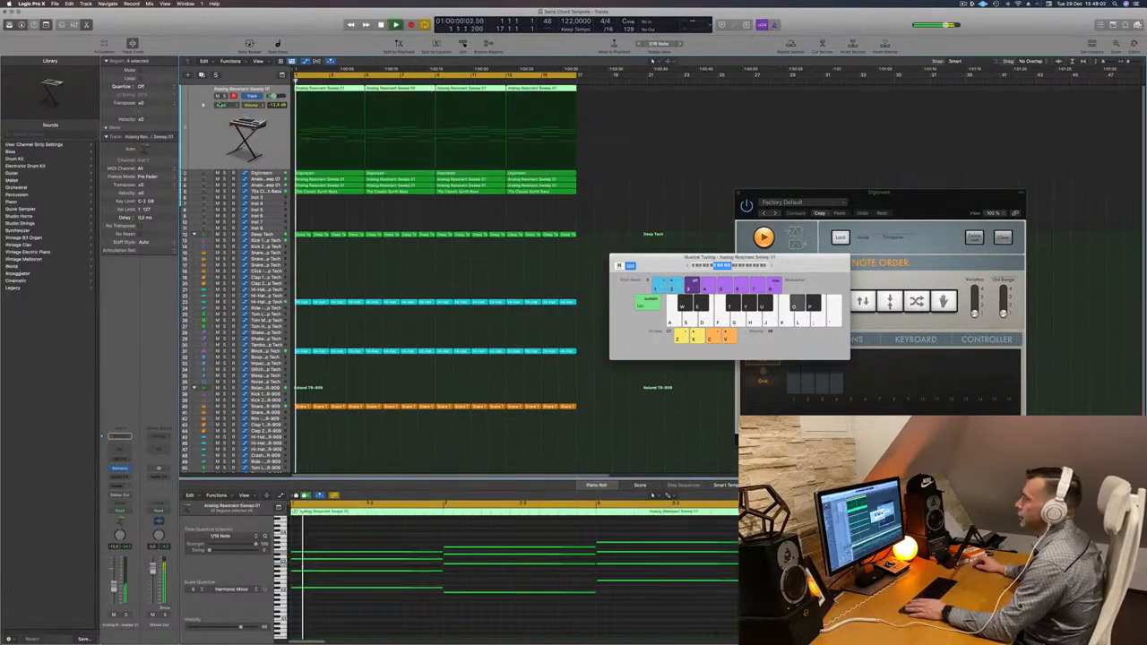
left_click(225, 96)
left_click(225, 96)
key("Return")
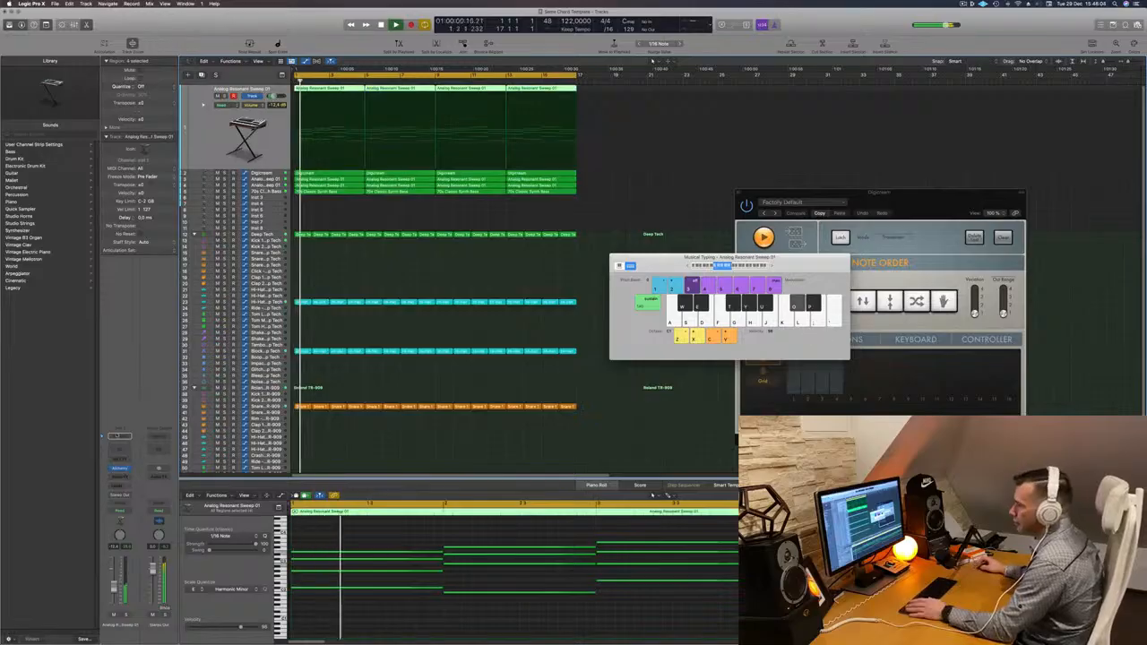
key("Return")
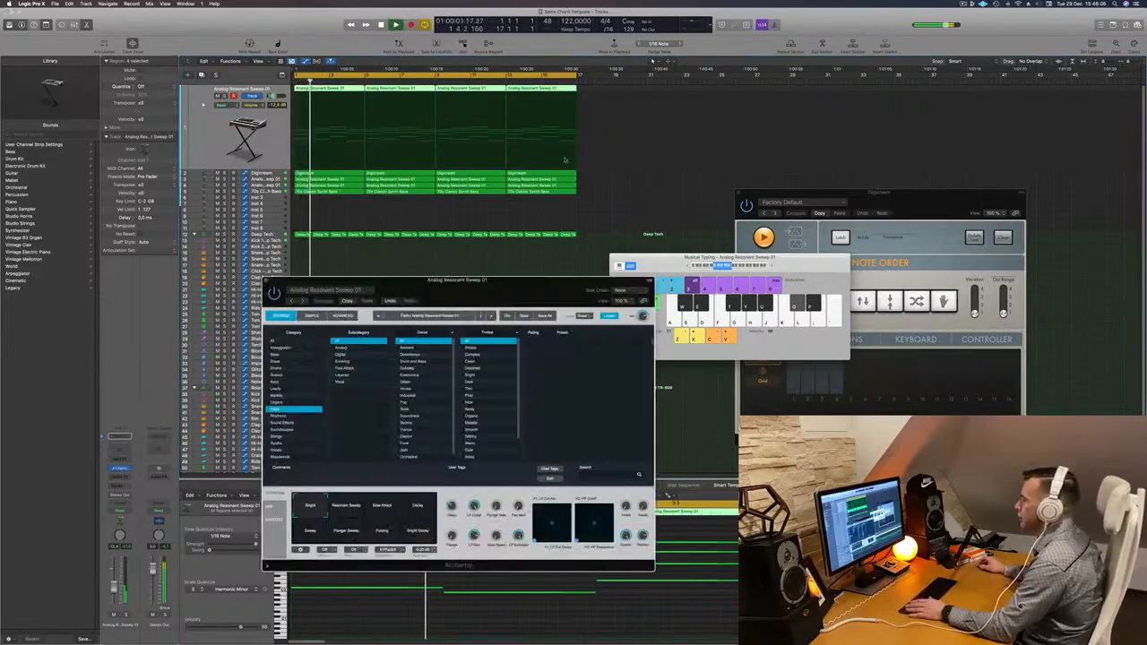
left_click_drag(520, 278, 710, 166)
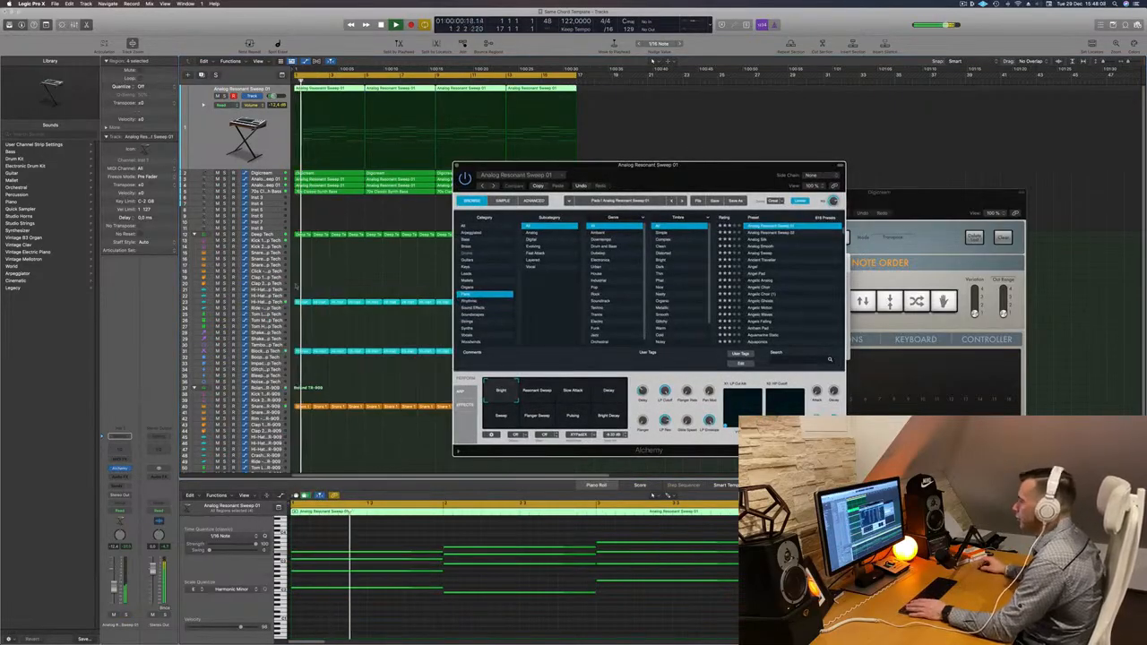
- Set the track's automation mode to Touch and record a downward sweep of Alchemy's LP Cutoff during playback
left_click(126, 512)
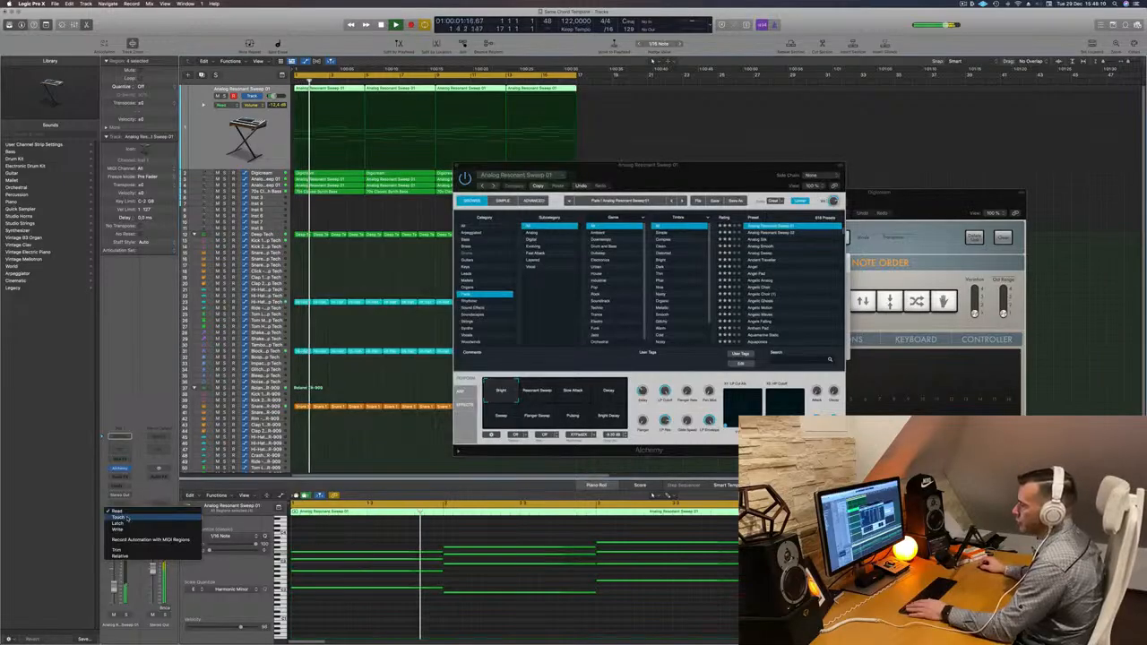
left_click(118, 517)
left_click_drag(663, 392, 667, 459)
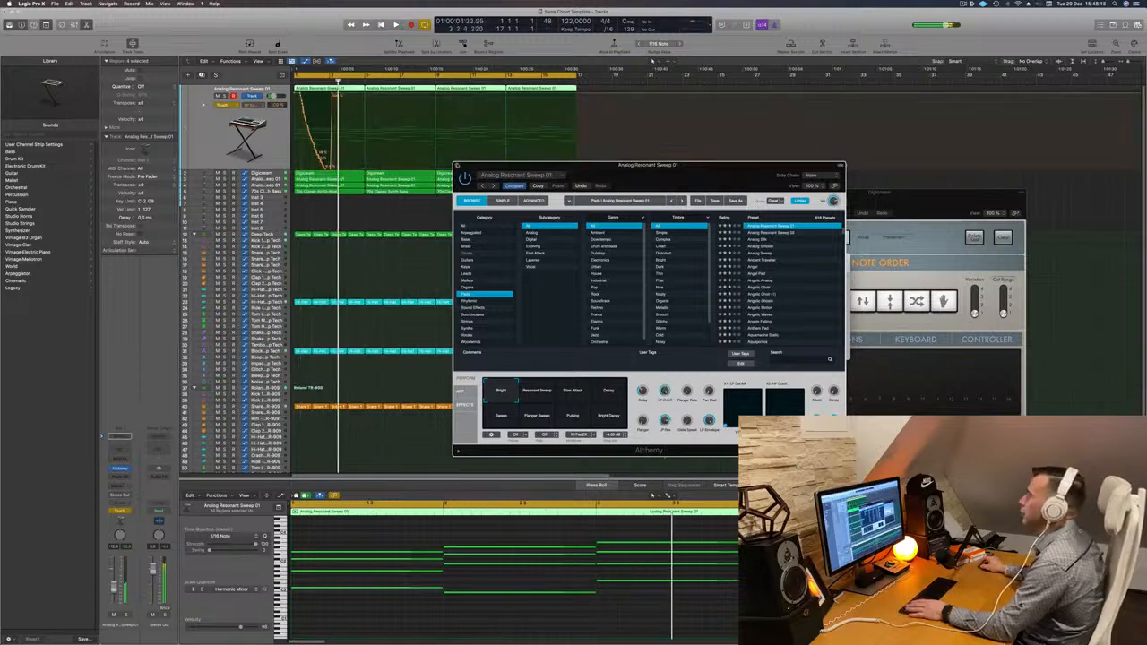
key("super+k")
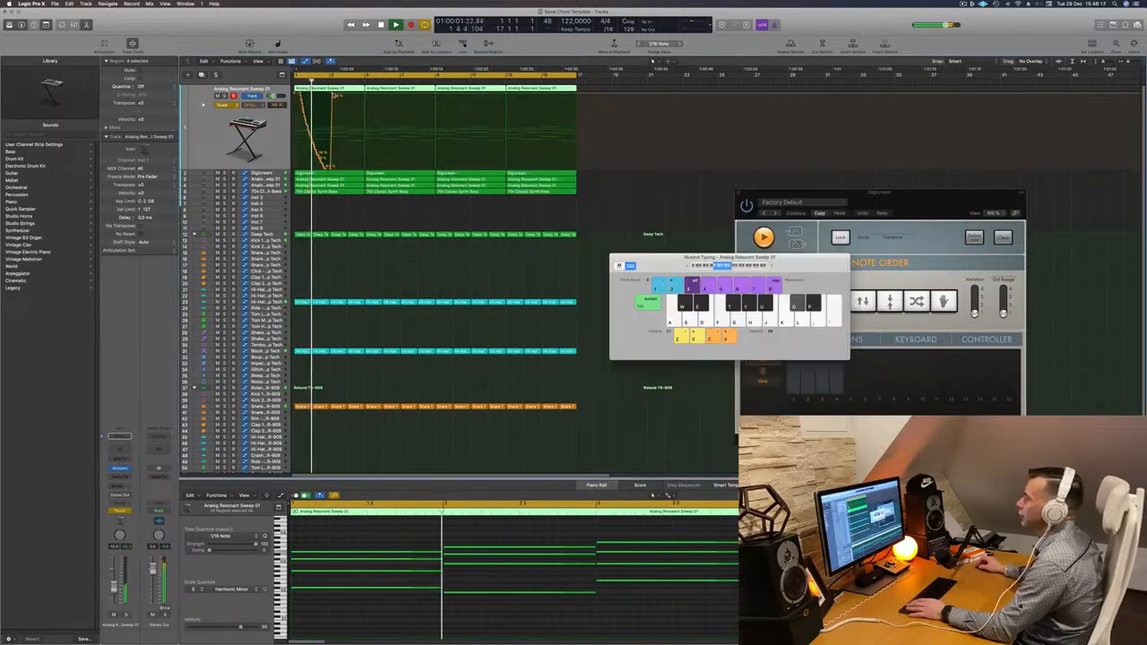
- Delete the recorded cutoff automation points from the Analog Resonant Sweep 01 track
left_click_drag(343, 95, 285, 168)
key("BackSpace")
key("Return")
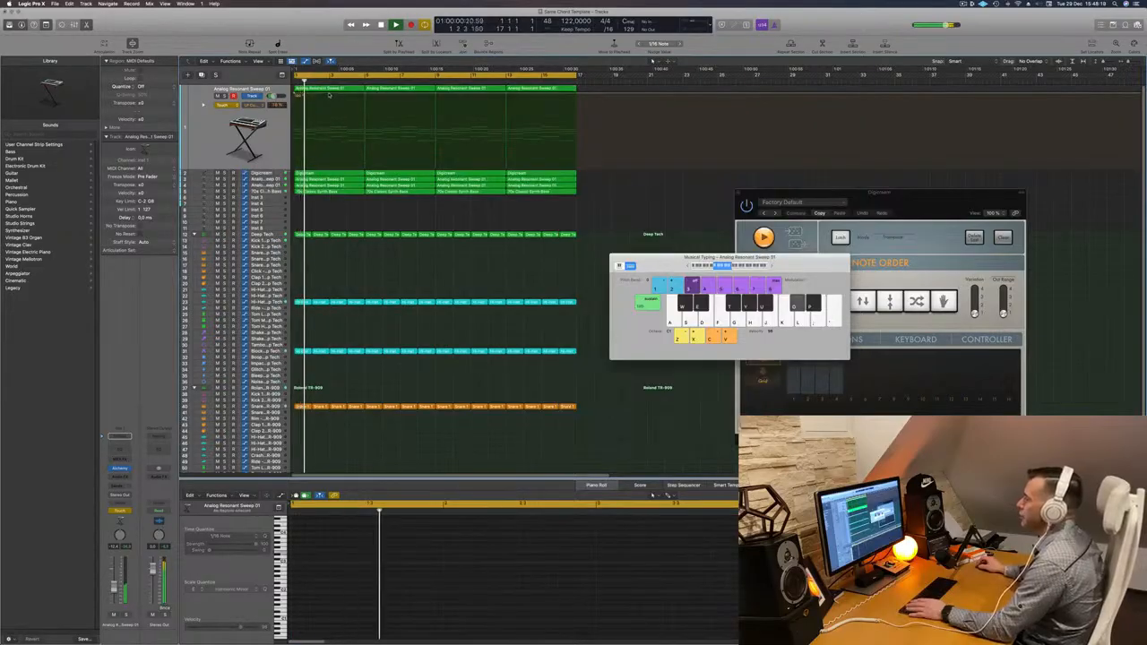
- Draw a V-shaped cutoff automation from 100% down to about 0% before bar 3 and back to 100% before bar 5, in Read mode
left_click_drag(330, 95, 330, 168)
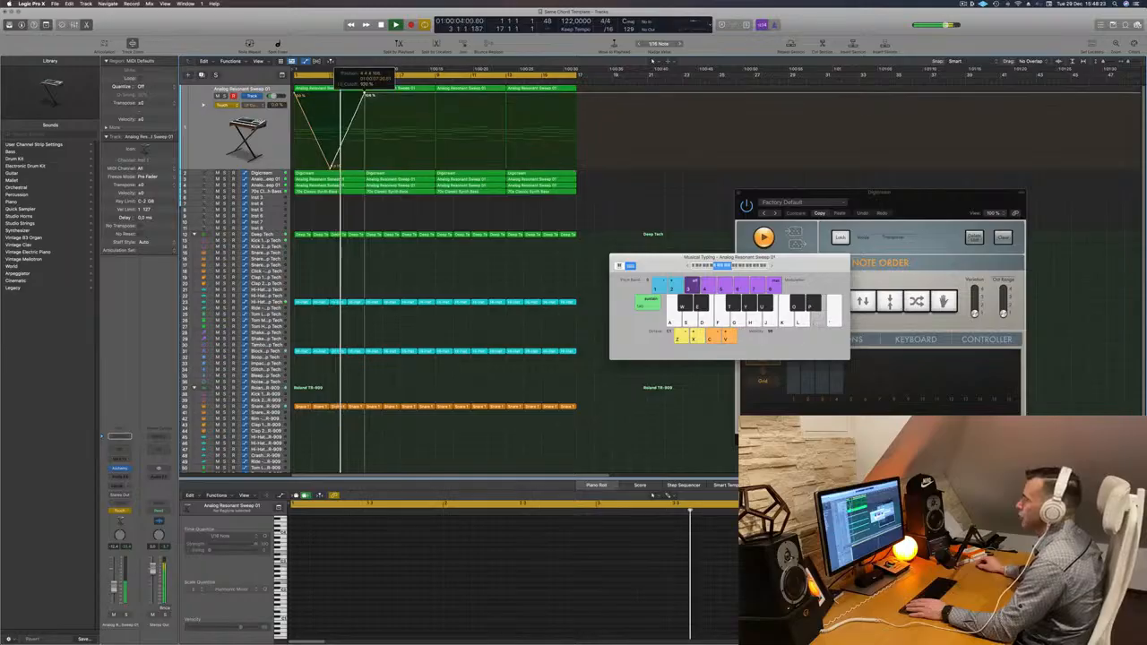
left_click_drag(331, 167, 328, 167)
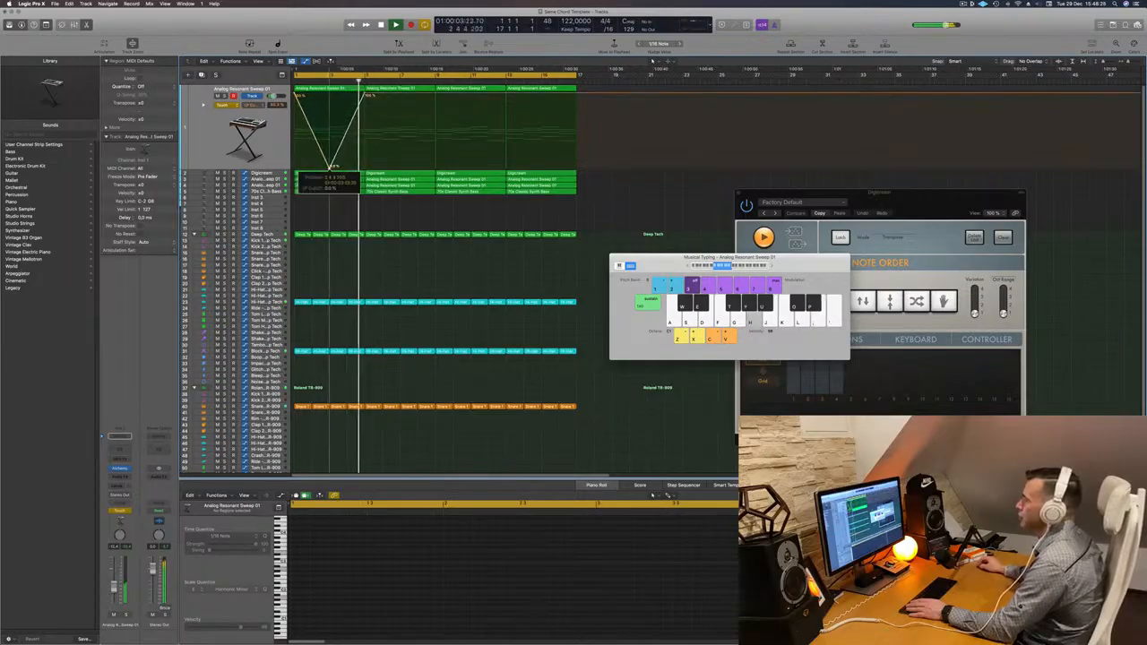
key("Return")
left_click(222, 105)
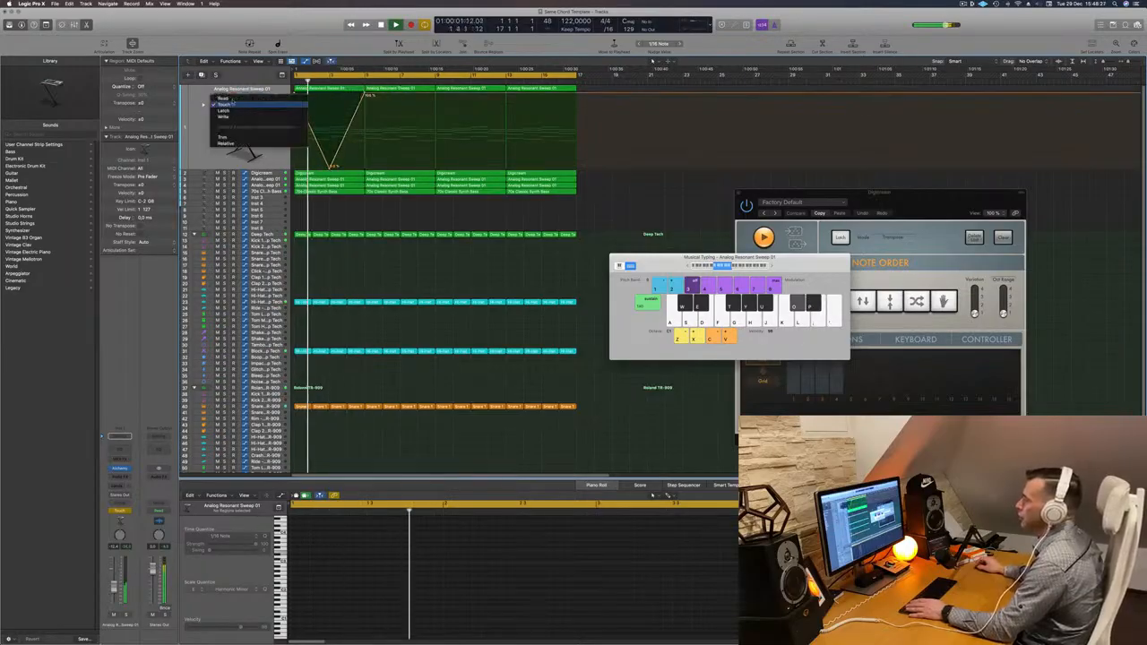
left_click(223, 99)
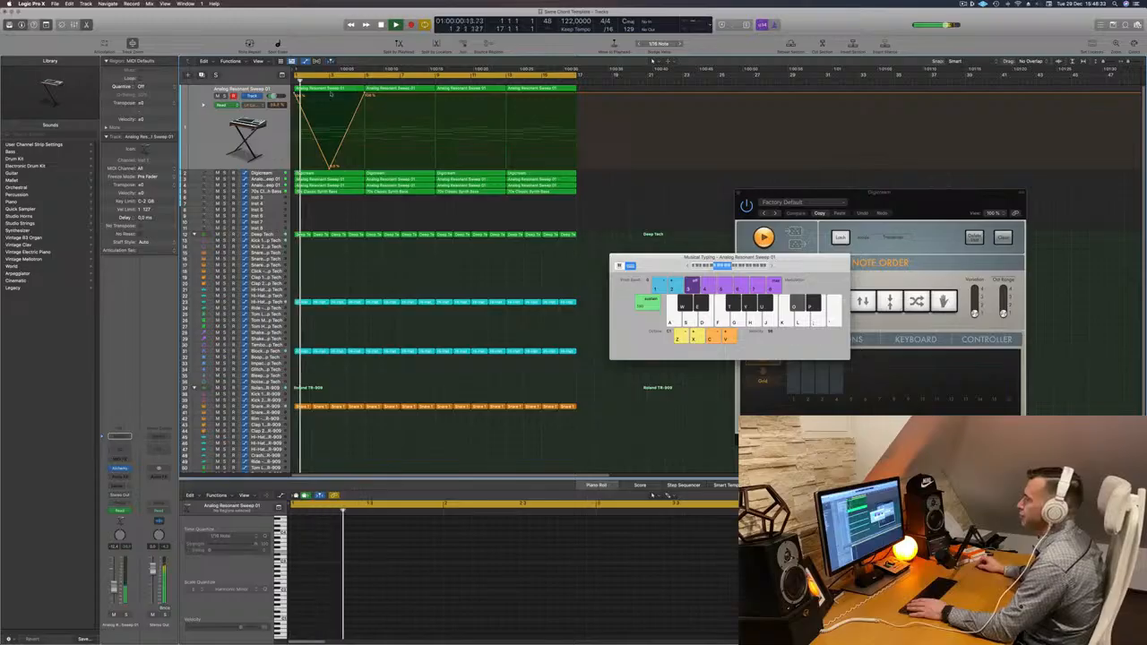
- Remove the V-shaped cutoff automation from the Analog Resonant Sweep 01 track and reopen its Alchemy synth
left_click_drag(365, 93, 279, 93)
left_click(224, 134)
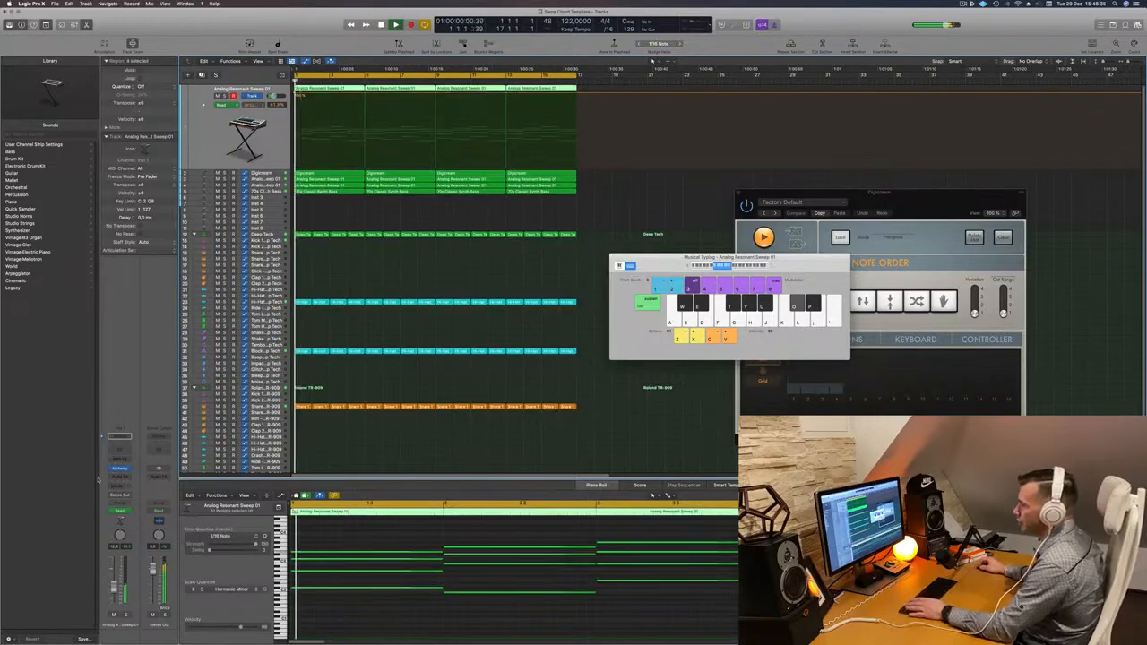
left_click(119, 468)
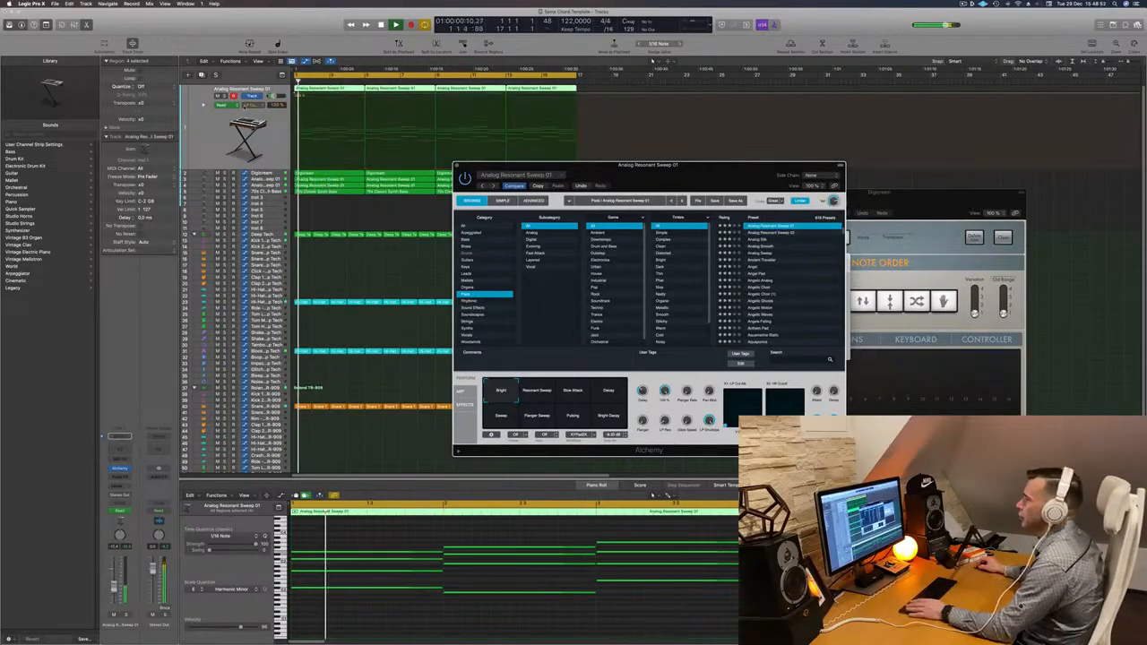
left_click(211, 152)
key("Return")
- Add a Channel EQ to the pad track with a high cut at 625 Hz and a 48 dB/Oct slope
left_click(118, 450)
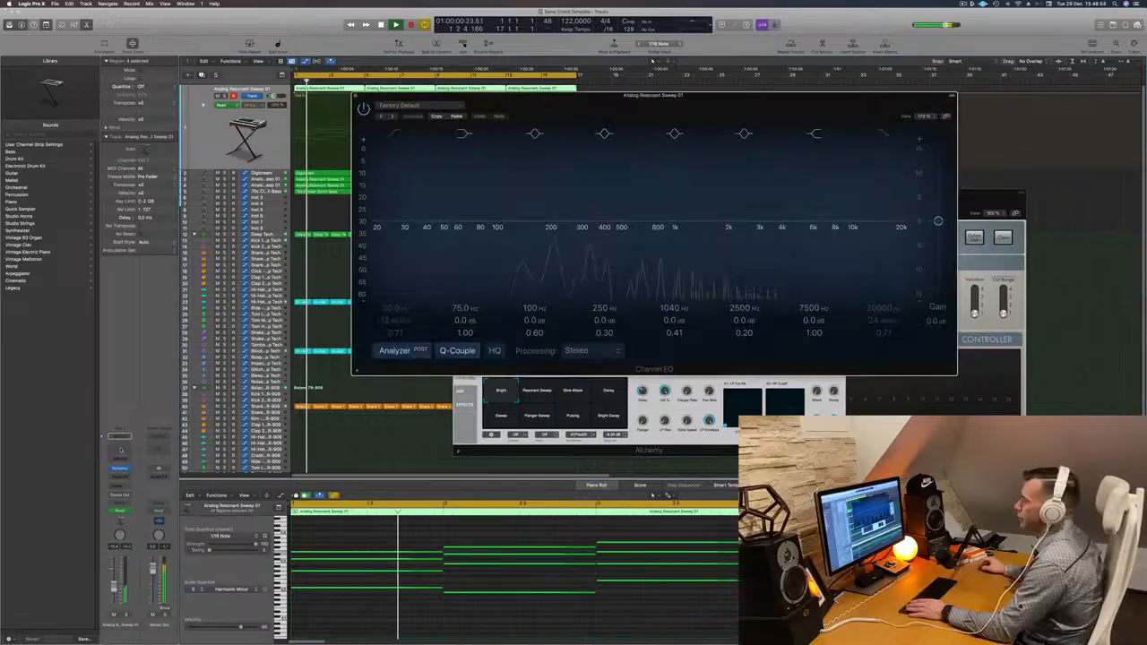
left_click(883, 134)
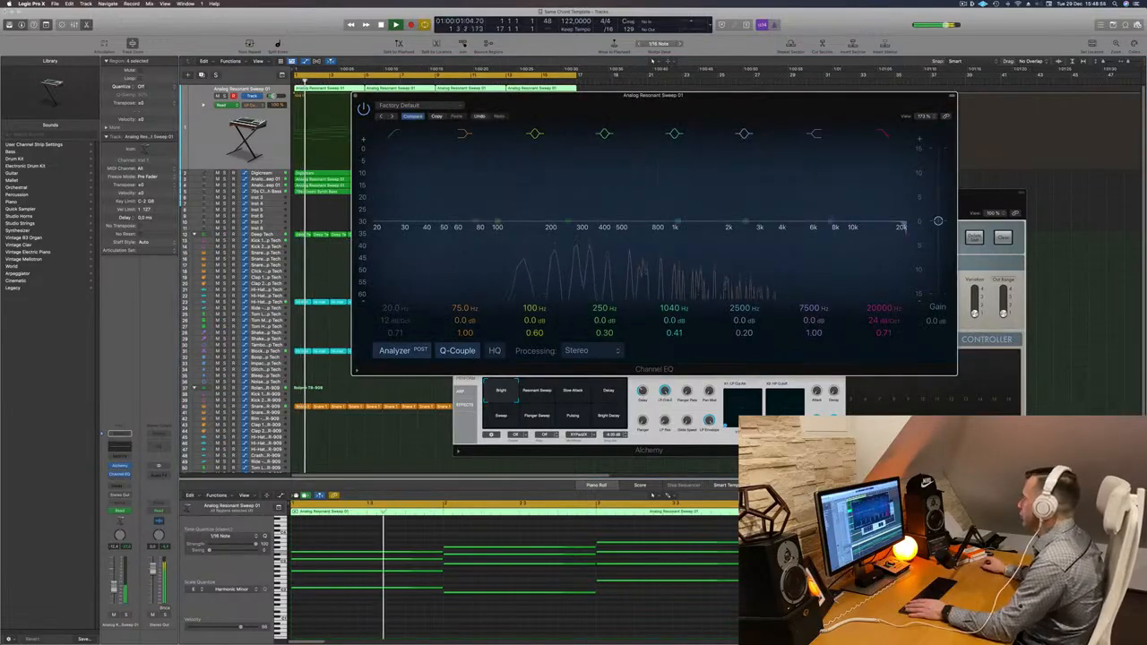
left_click_drag(878, 306, 879, 358)
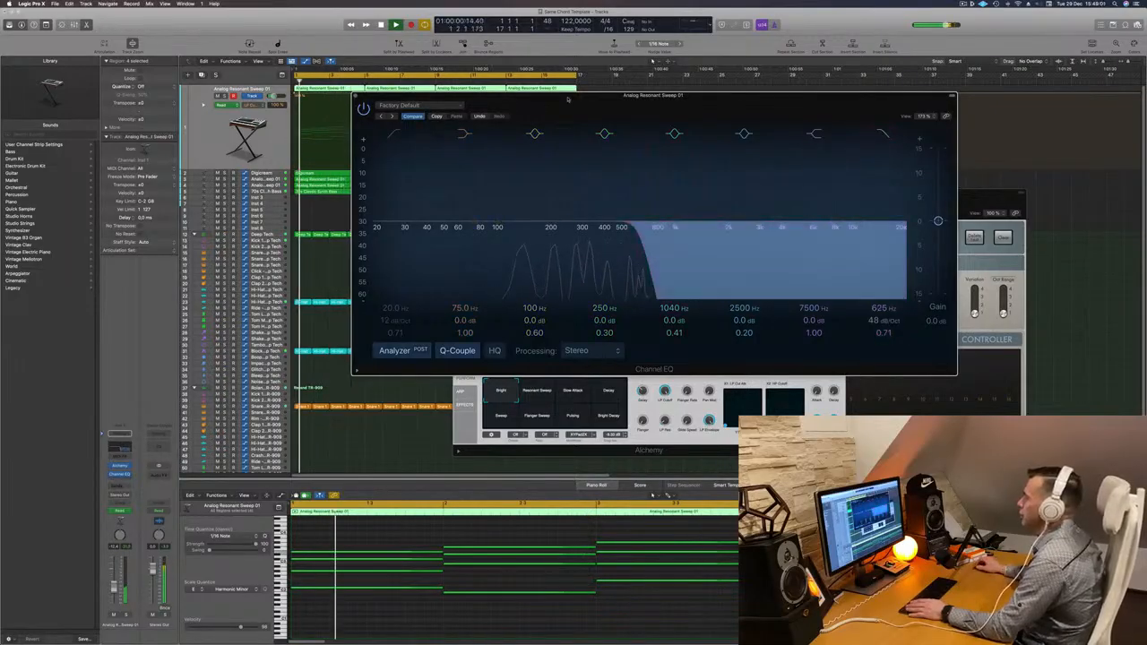
left_click_drag(567, 99, 663, 175)
key("space")
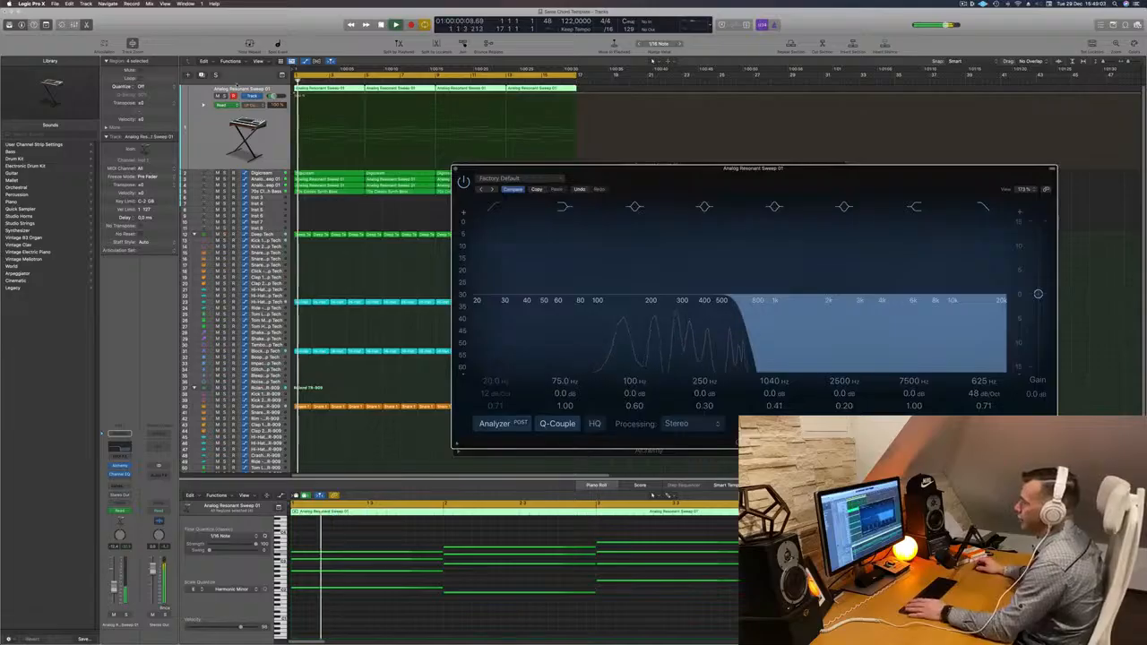
- Set the pad track to Touch, record a short move of the EQ's high cut frequency, and clear the recorded points
left_click(224, 107)
left_click(224, 112)
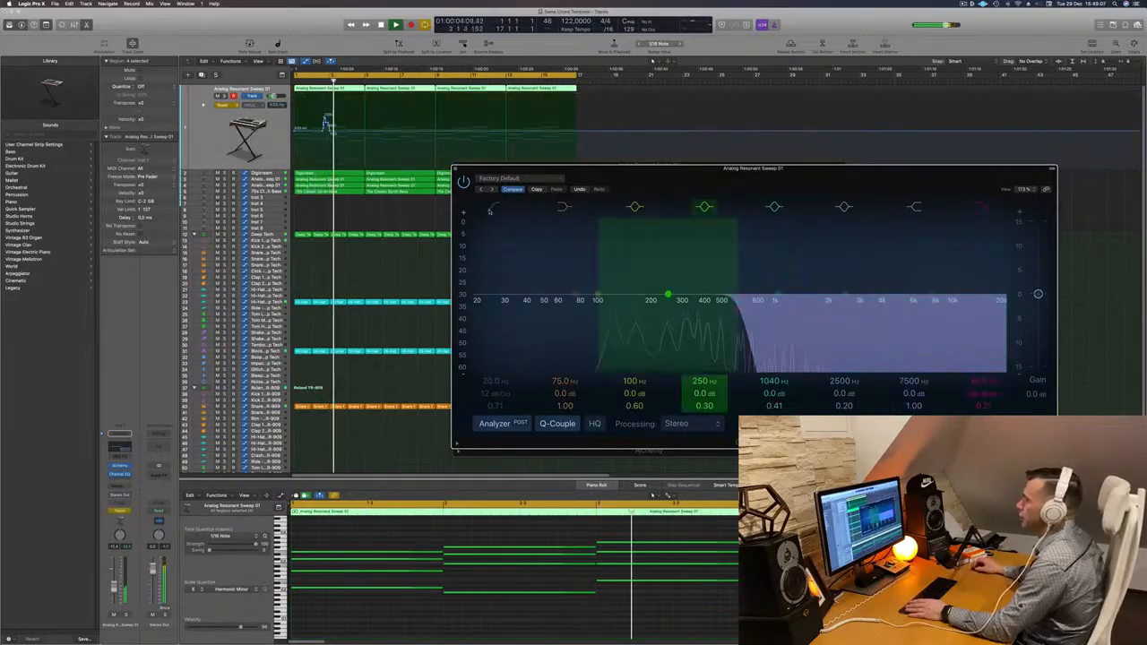
key("space")
left_click_drag(333, 133, 291, 130)
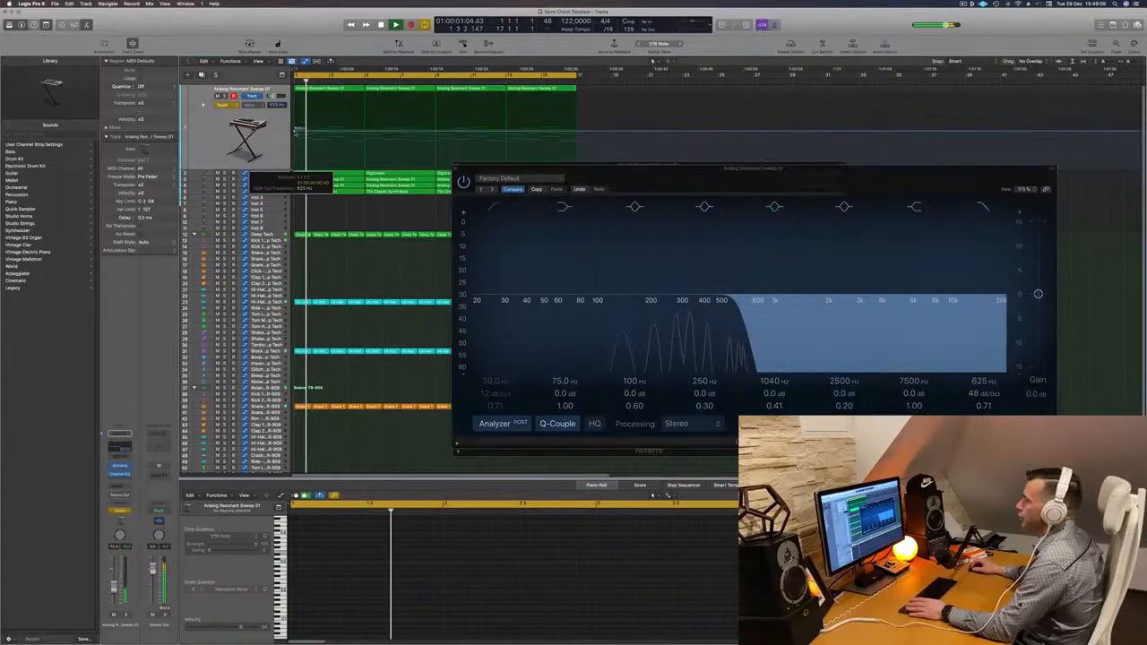
- Raise the pad's high cut frequency automation to 20000 Hz at bar 5 for a rising sweep, and set the track to Read
key("space")
key("space")
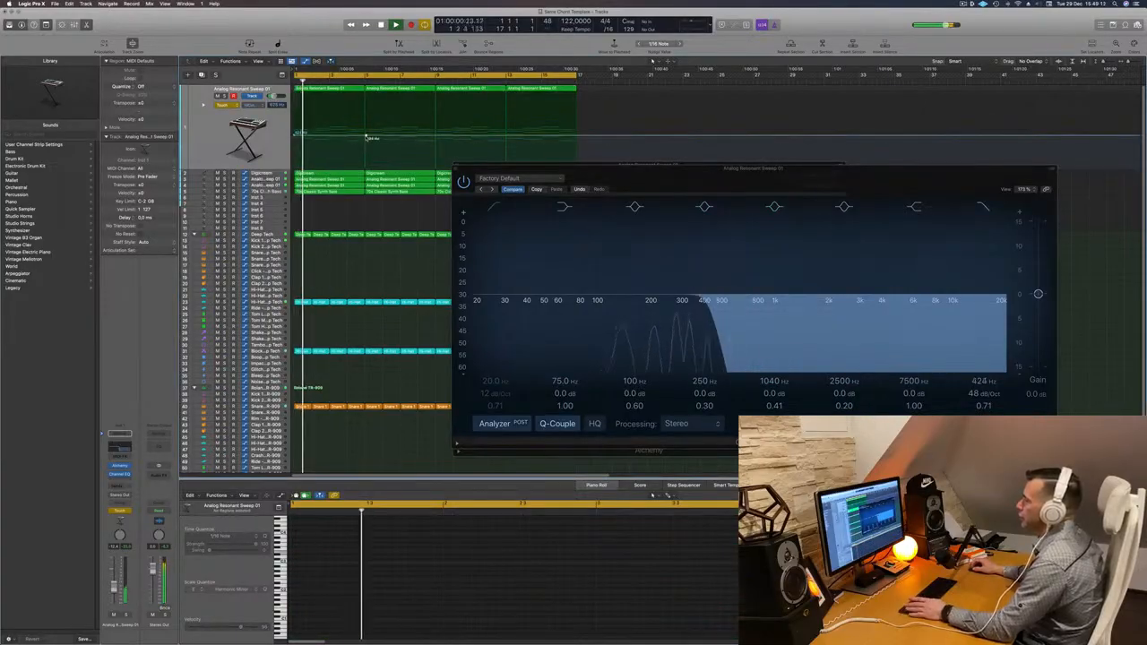
left_click_drag(366, 136, 366, 93)
left_click(224, 105)
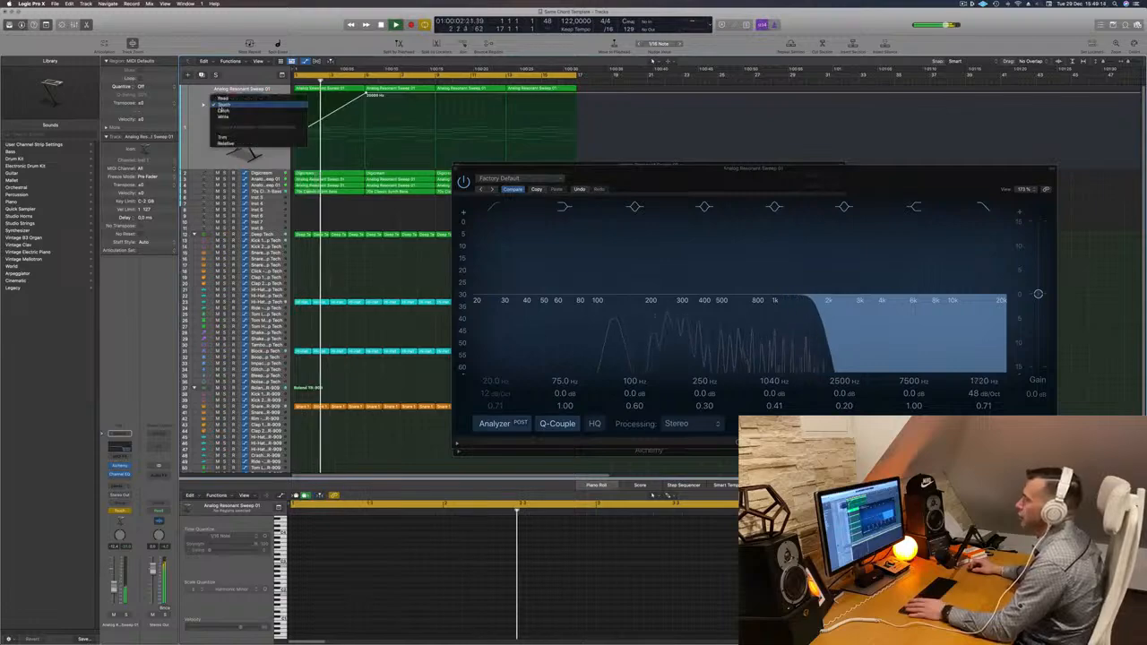
left_click(224, 98)
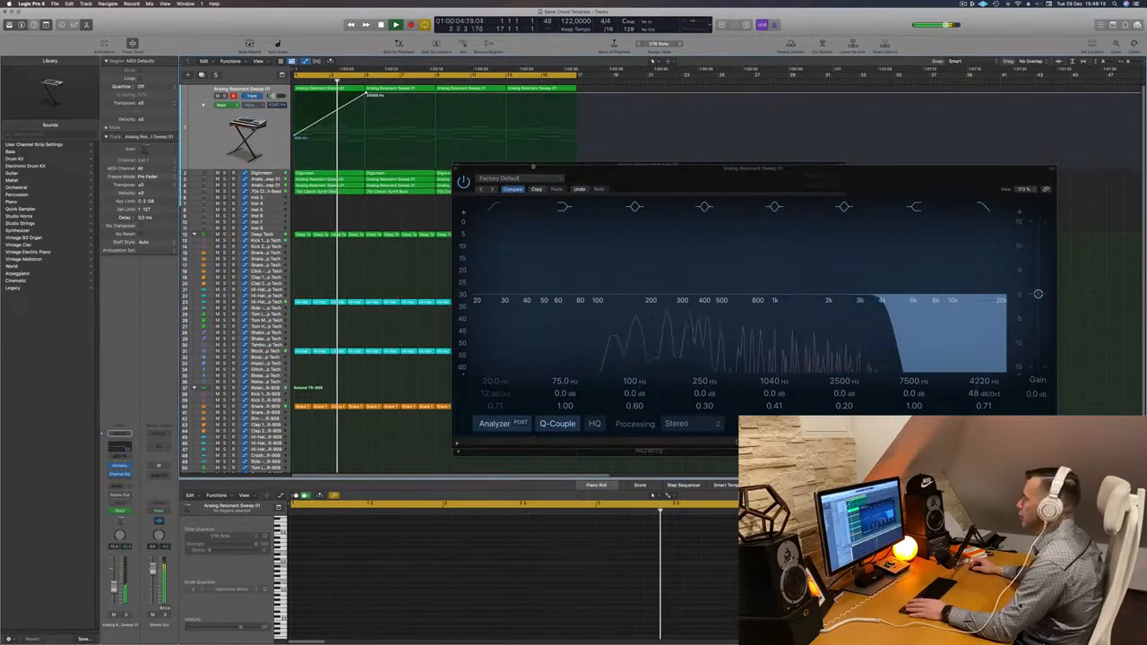
- Continue the high cut automation as a zigzag with low points at bars 9 and 17 and a peak at bar 13
left_click_drag(533, 167, 661, 170)
left_click(436, 92)
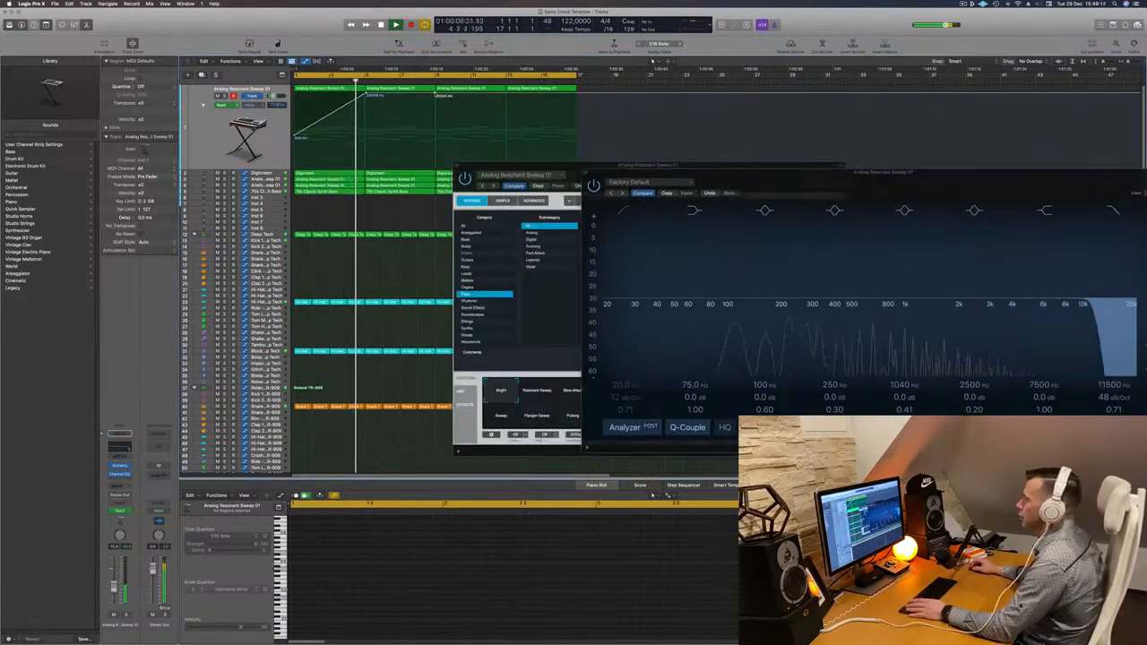
left_click_drag(435, 93, 436, 120)
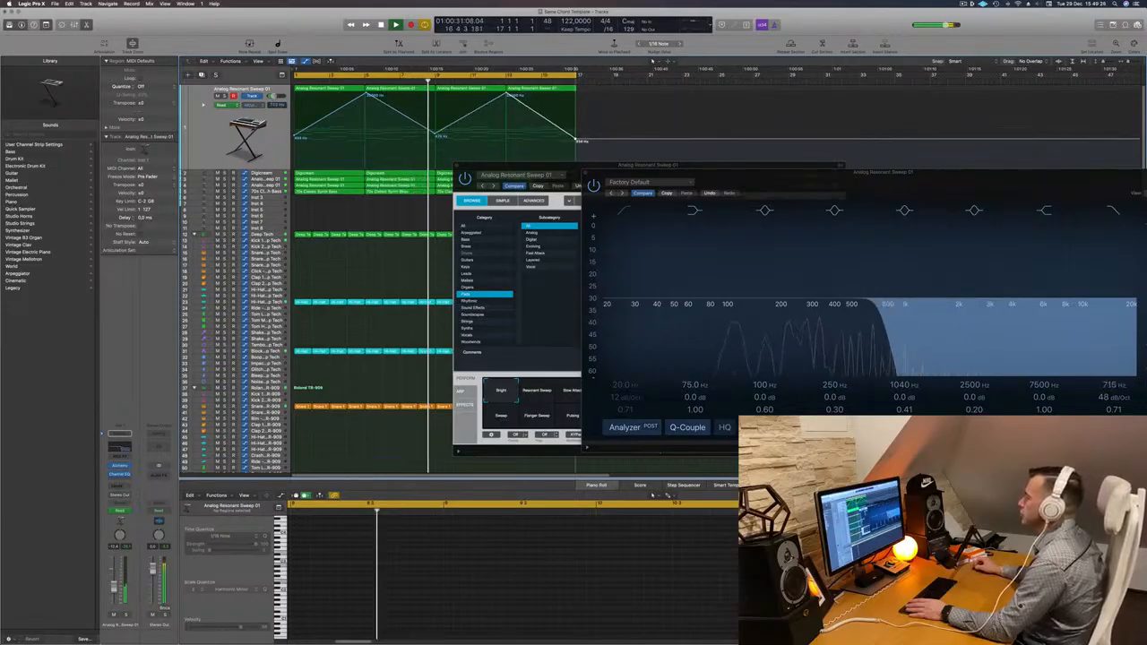
- Close the Alchemy and Channel EQ windows of the pad track
left_click_drag(512, 166, 448, 167)
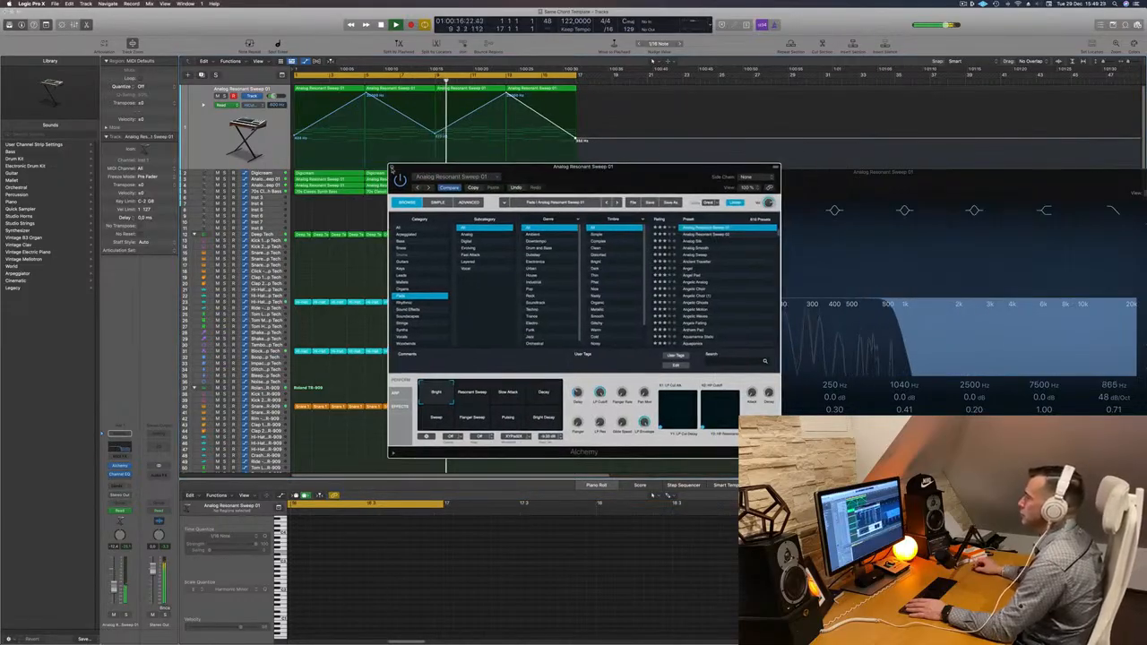
key("super+w")
left_click_drag(872, 173, 598, 168)
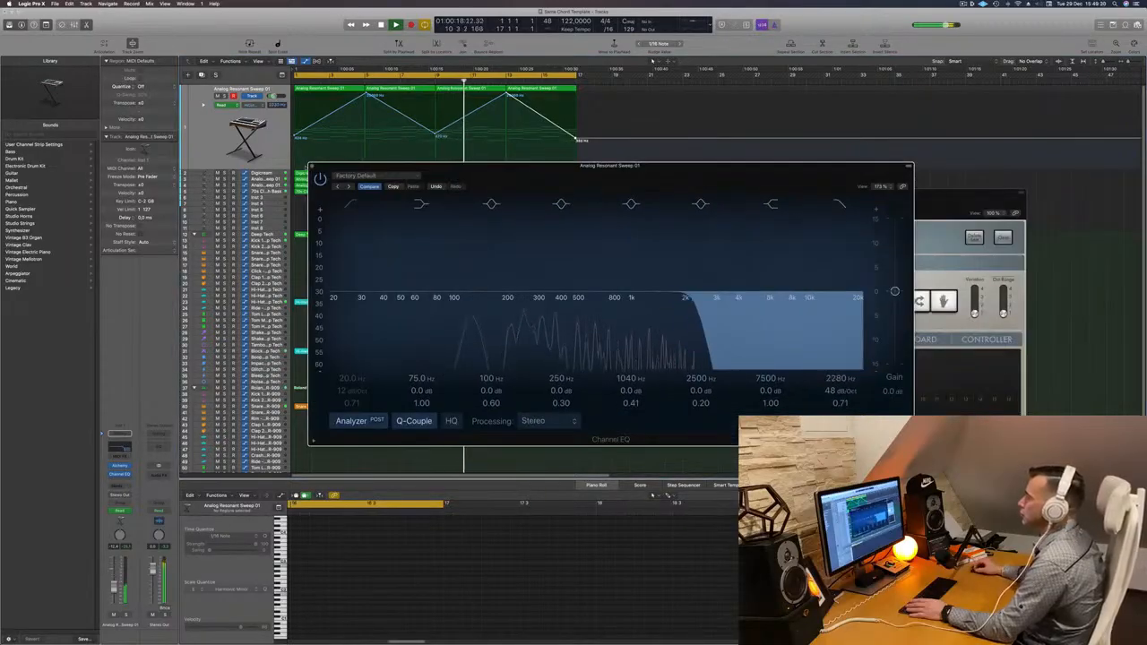
left_click(311, 166)
- Copy the first one-bar hi-hat region from the Block track to the Shaker 2 - Deep Tech track, audition it and select that track
scroll(343, 308, "down", 5)
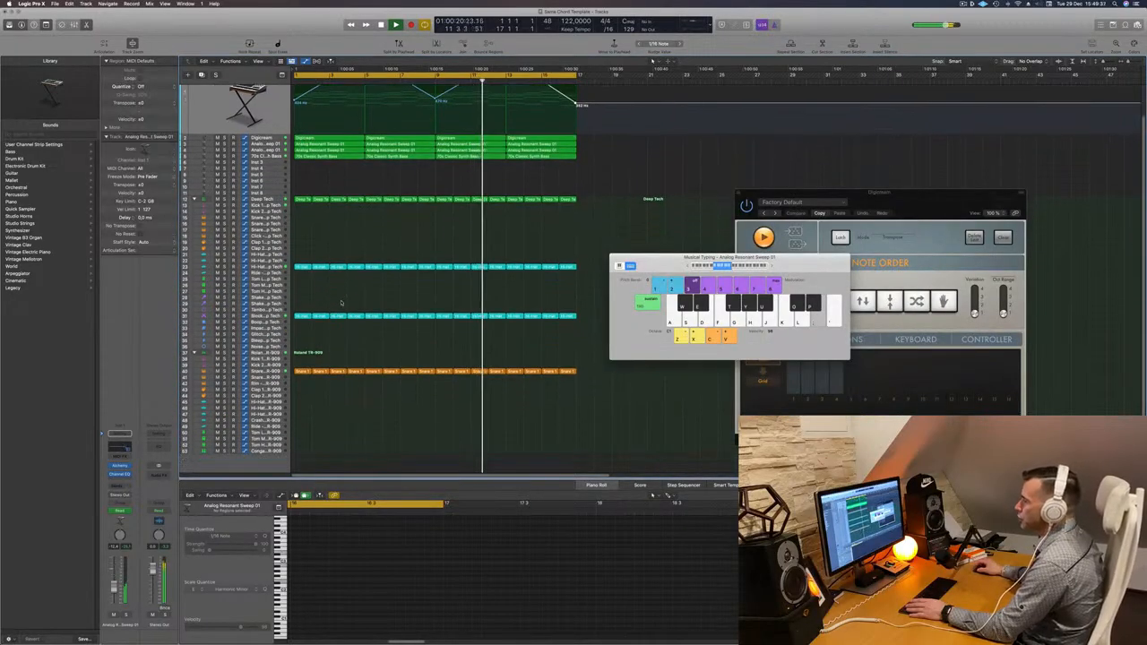
left_click(300, 302)
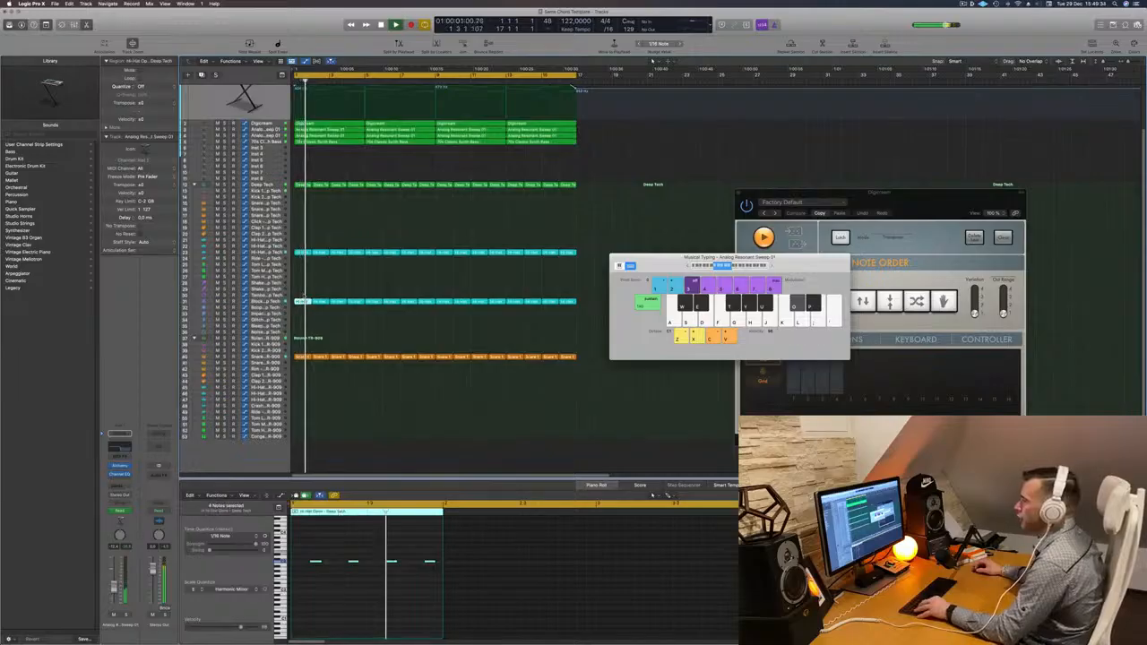
mouse_move(304, 300)
left_mouse_down()
mouse_move(303, 290)
mouse_move(318, 302)
mouse_move(304, 304)
mouse_move(304, 289)
left_mouse_up()
key("space")
key("space")
key("space")
key("space")
left_click(278, 289)
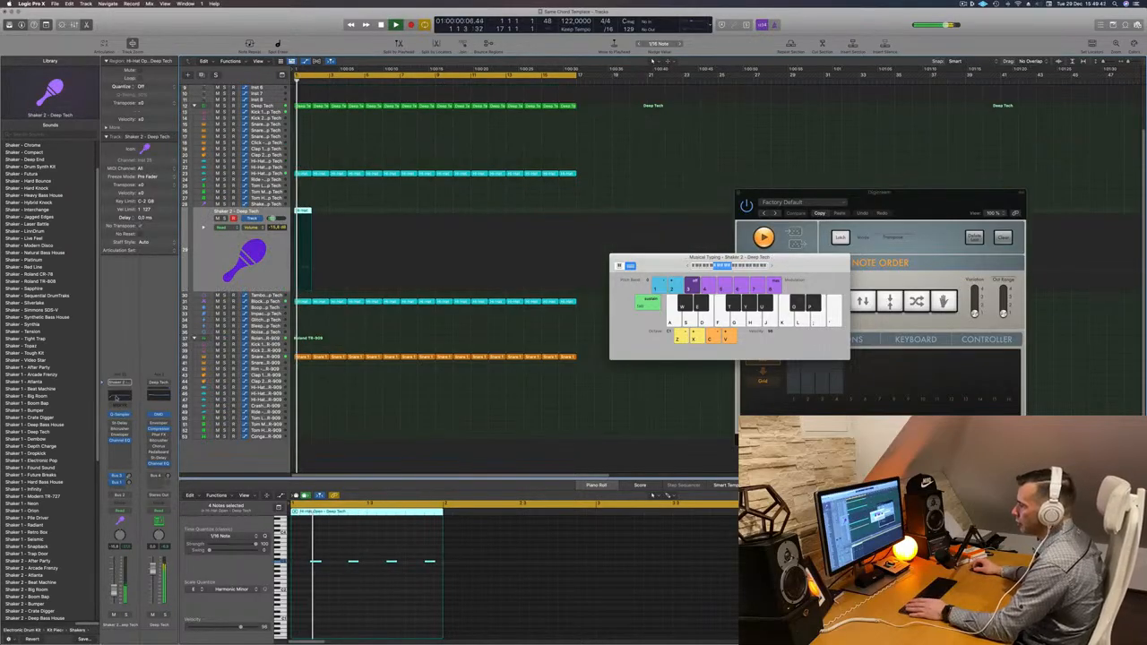
- Load the Dual 1/8 Note Dotted preset in the Shaker 2 track's Stereo Delay and audition it with the loop
left_click(120, 424)
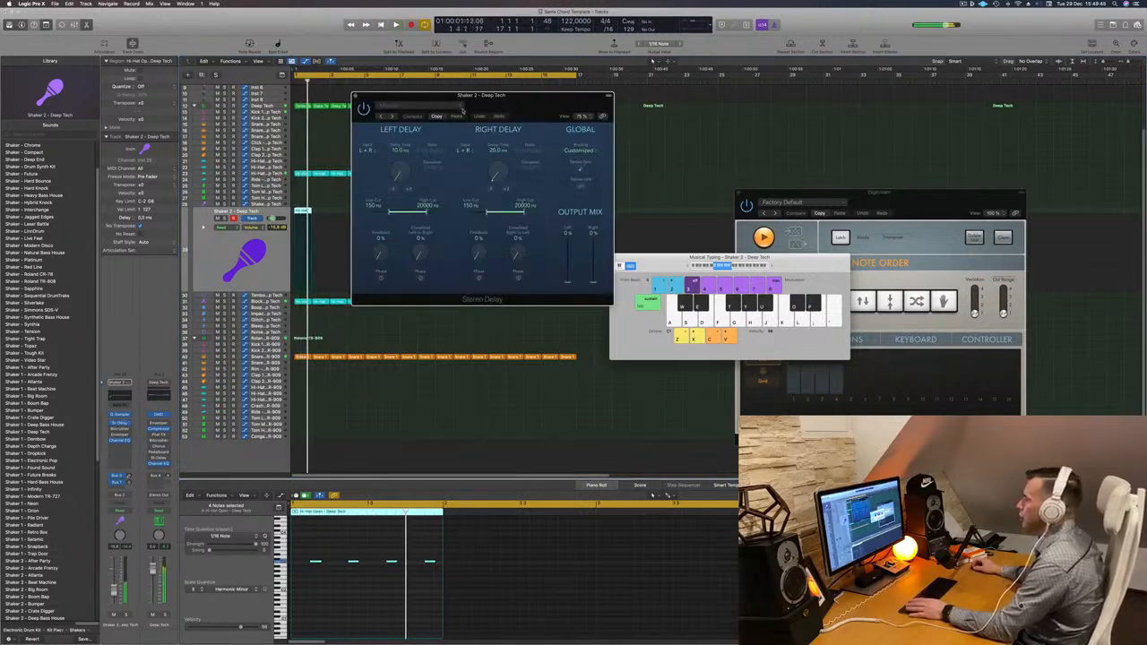
left_click(384, 117)
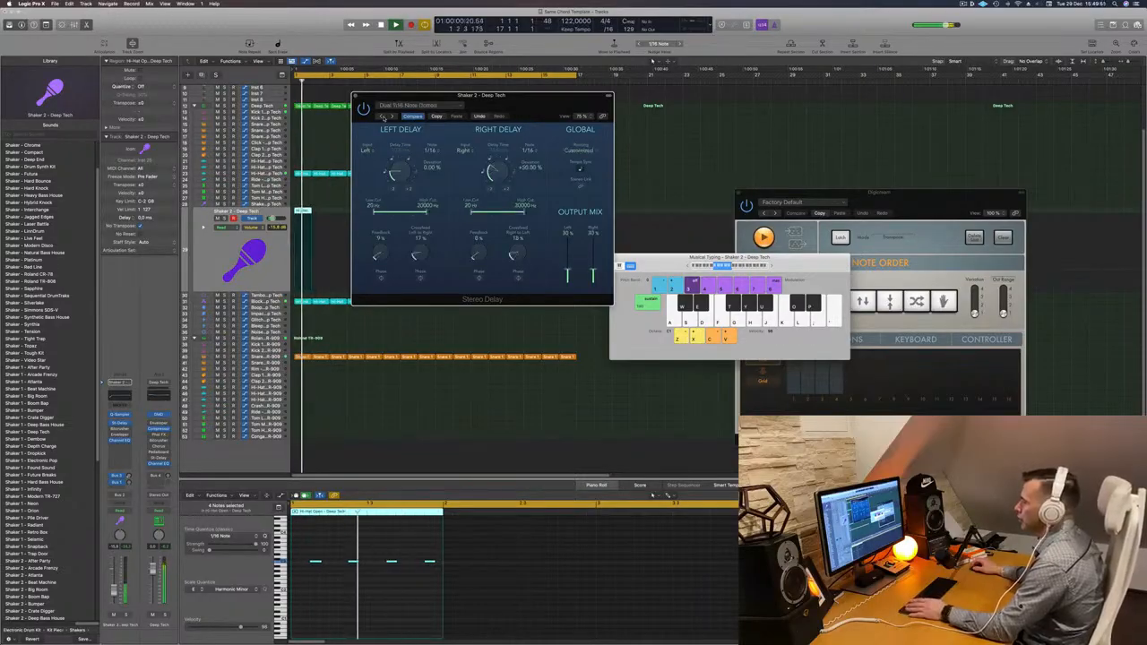
left_click(383, 116)
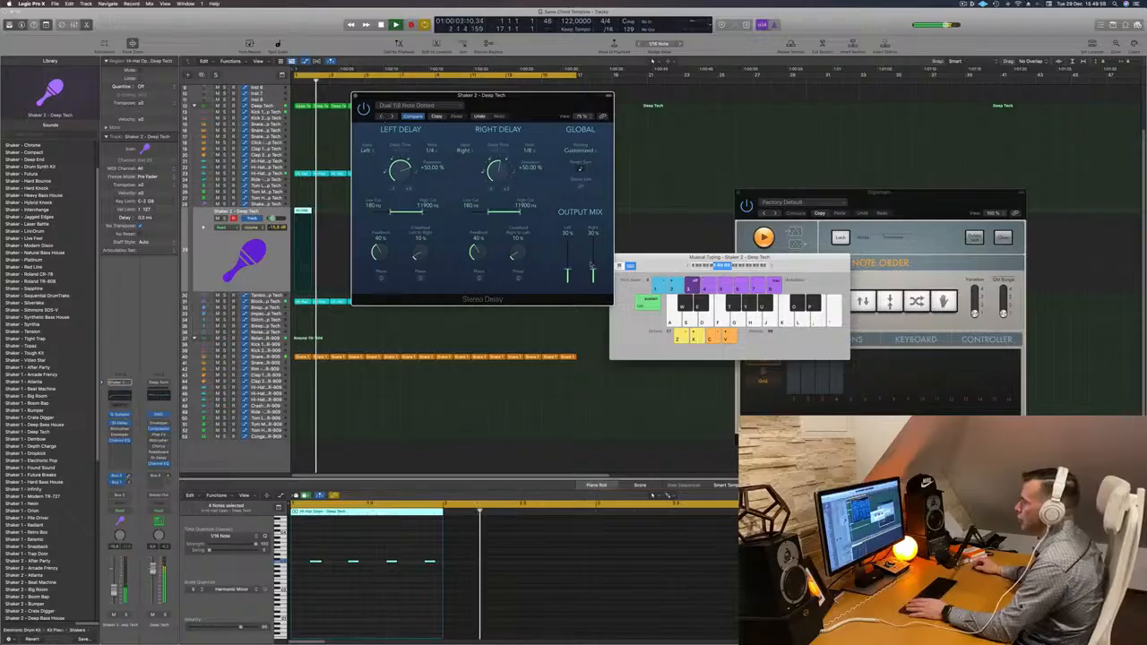
key("space")
key("space")
left_click_drag(525, 108, 891, 169)
key("space")
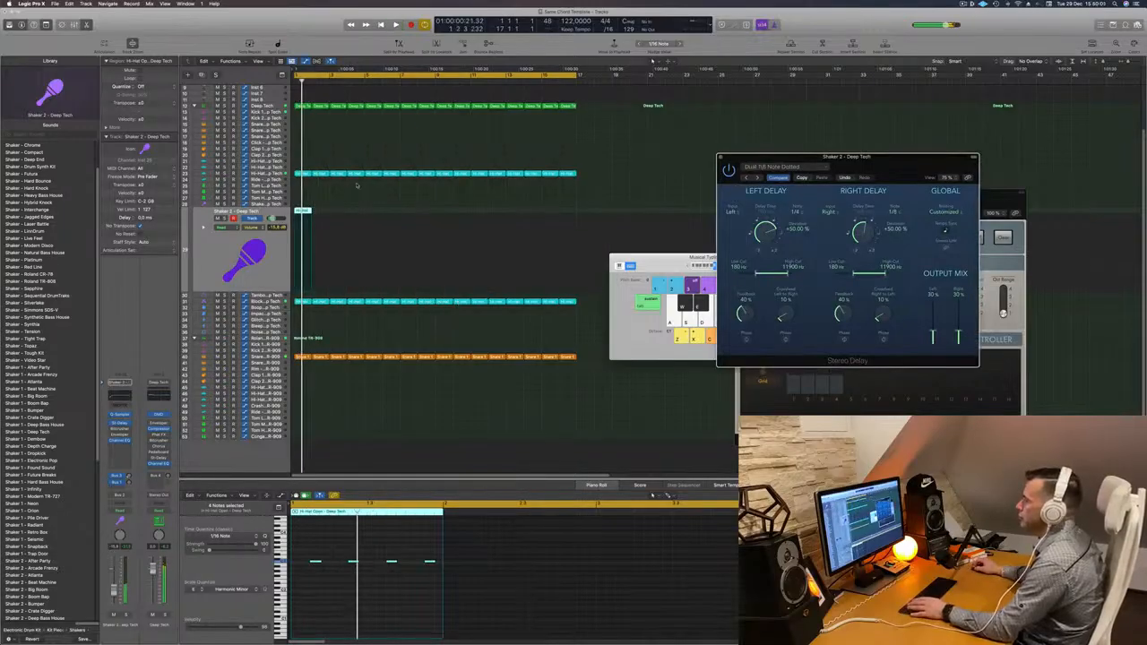
- Copy the Shaker 2 region repeatedly along its track to fill the arrangement up to bar 17
left_click_drag(303, 211, 372, 218)
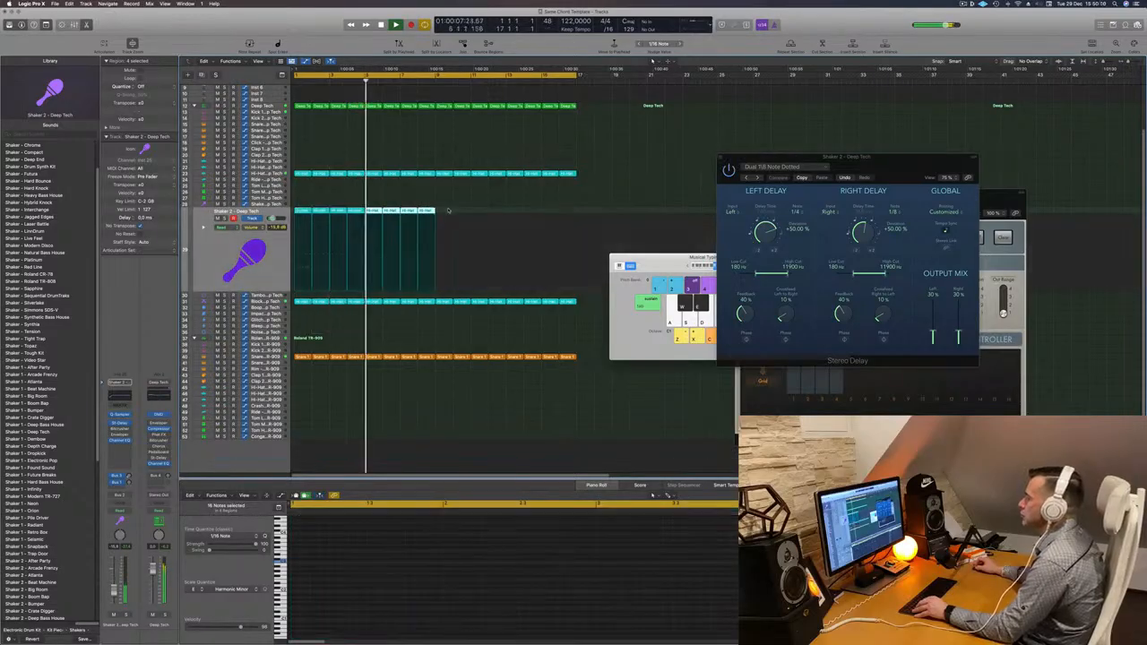
left_click_drag(303, 215, 444, 218)
scroll(344, 195, "down", 2)
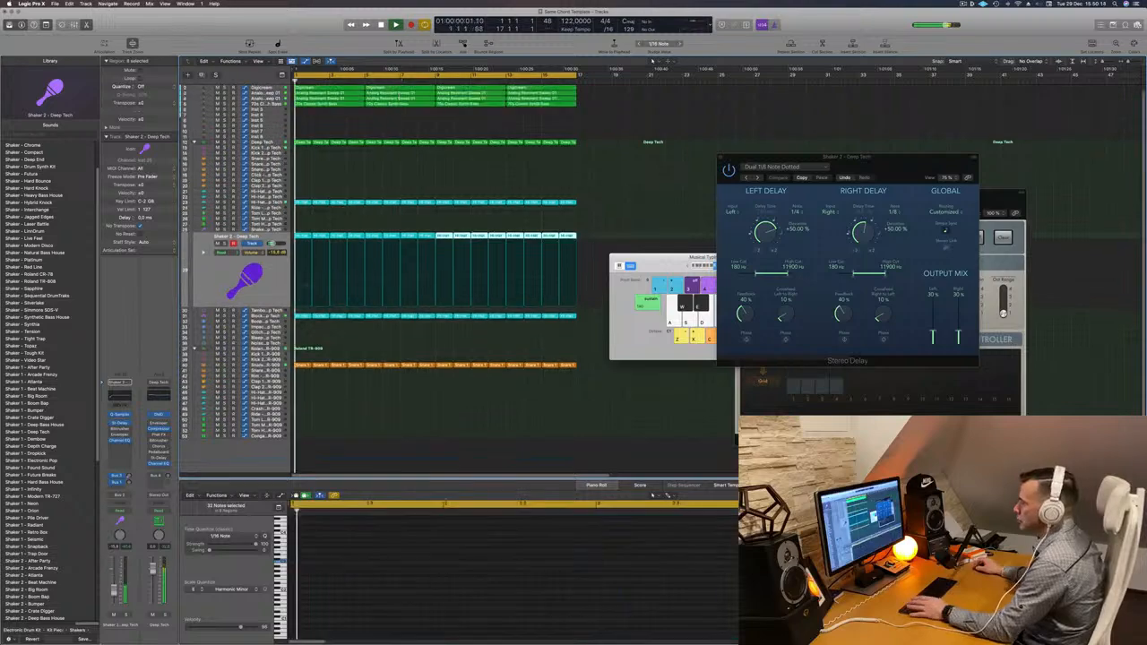
- Select the Block - Deep Tech track and raise its Channel EQ low-cut frequency during playback
key("Down")
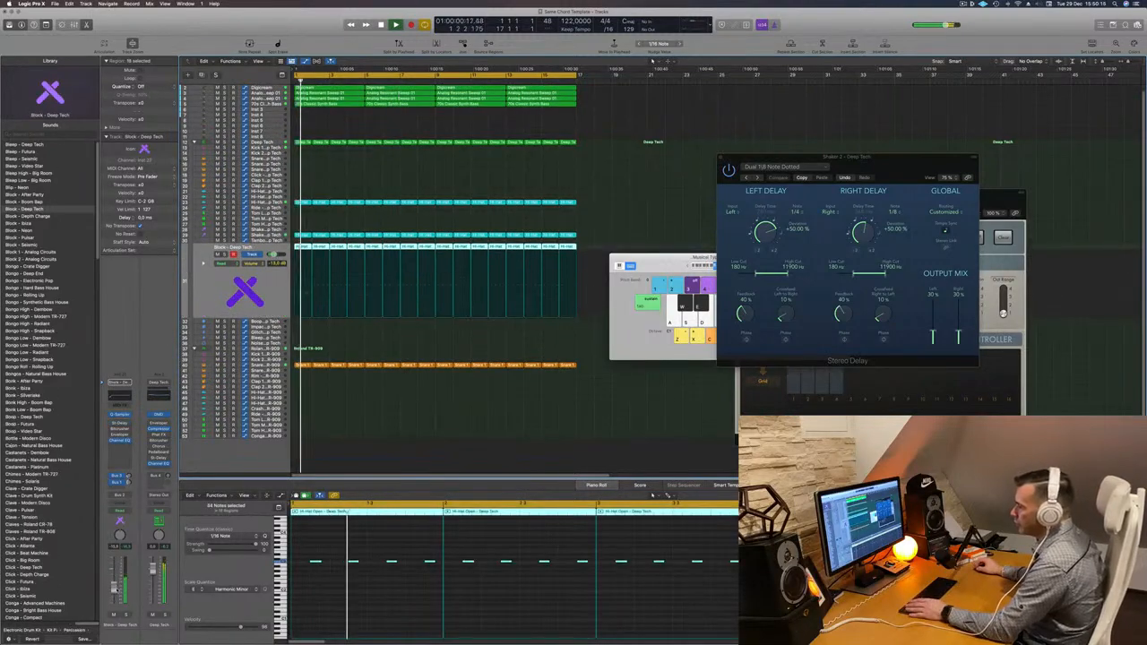
key("space")
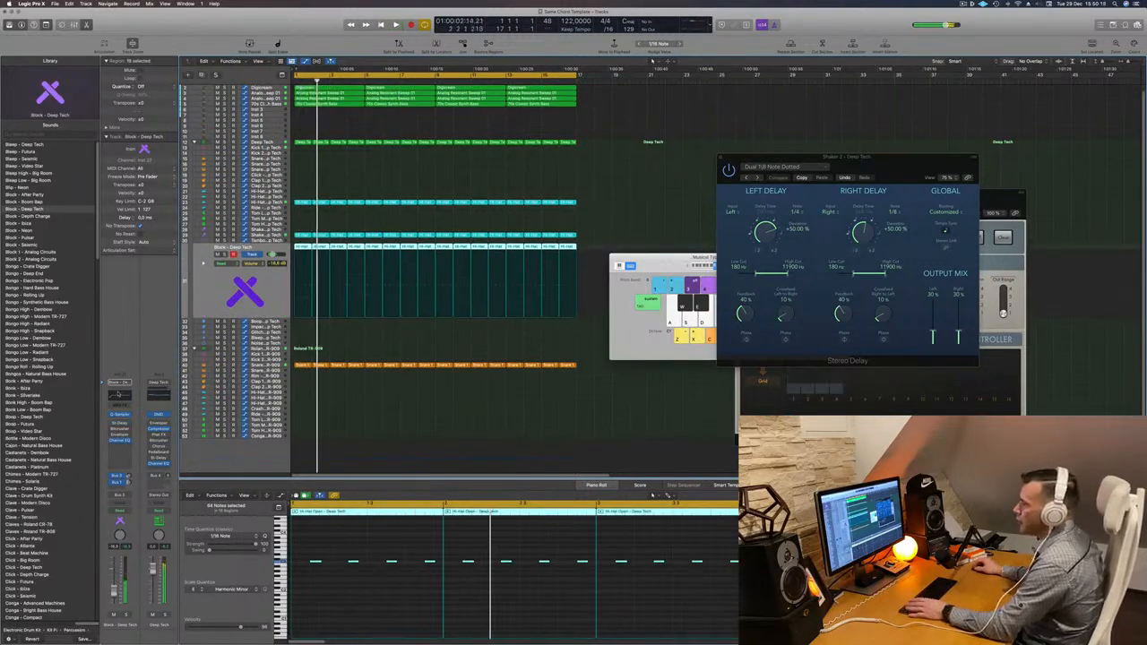
key("space")
left_click(120, 399)
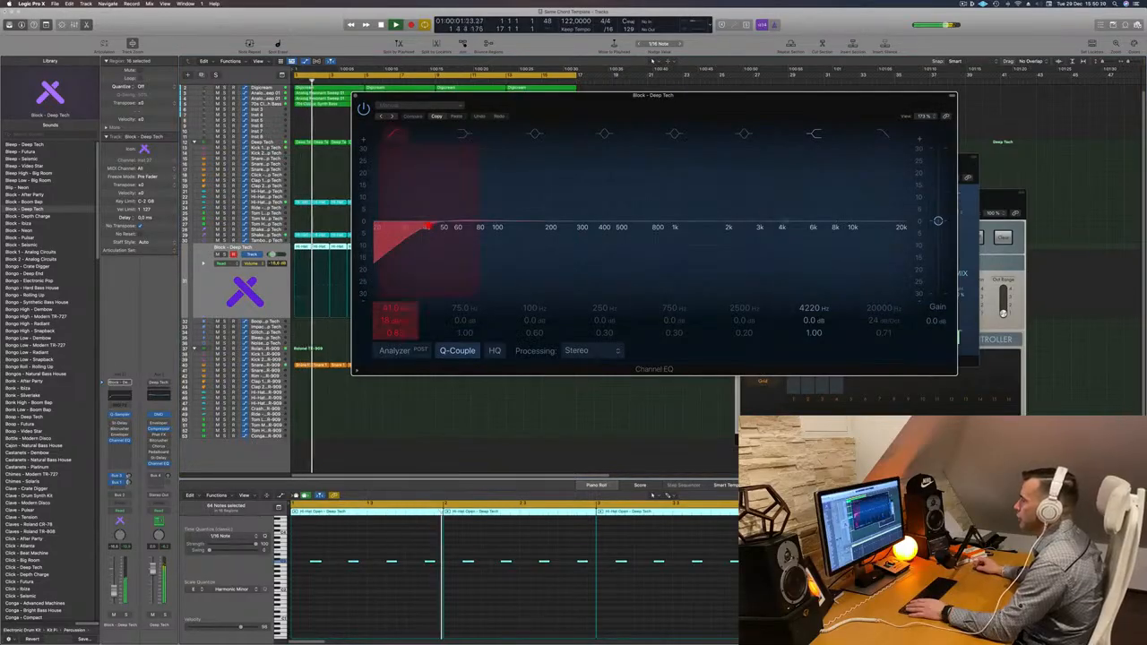
left_click_drag(421, 226, 568, 222)
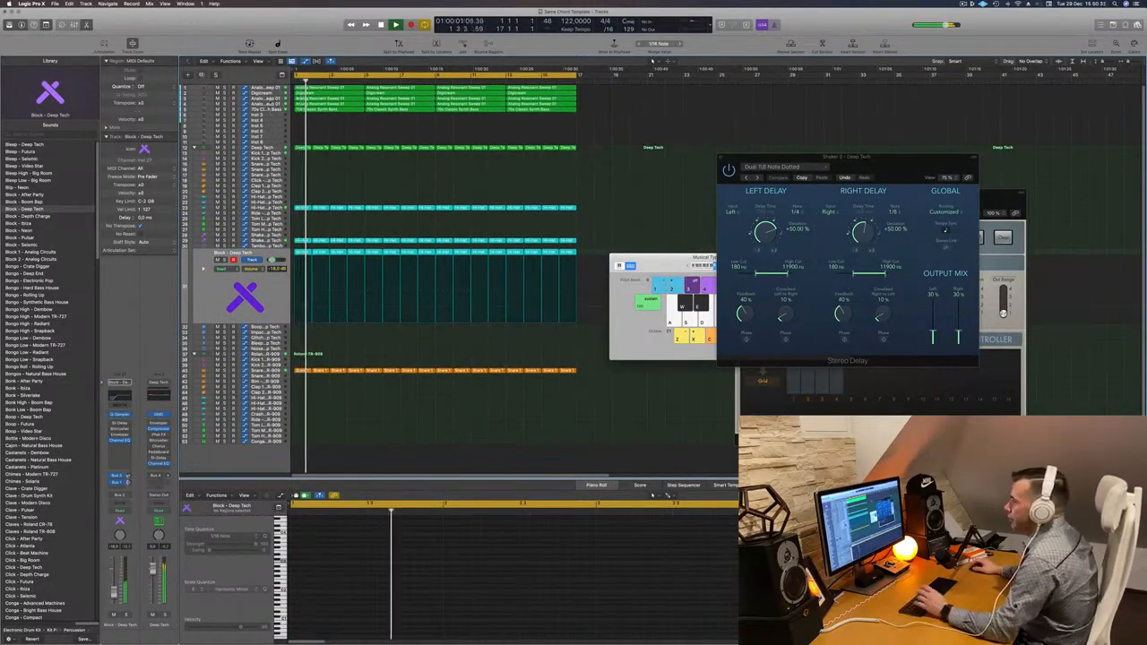
- Duplicate the 70s Classic Synth Bass track and add a send to Bus 7 on the new track
left_click(270, 109)
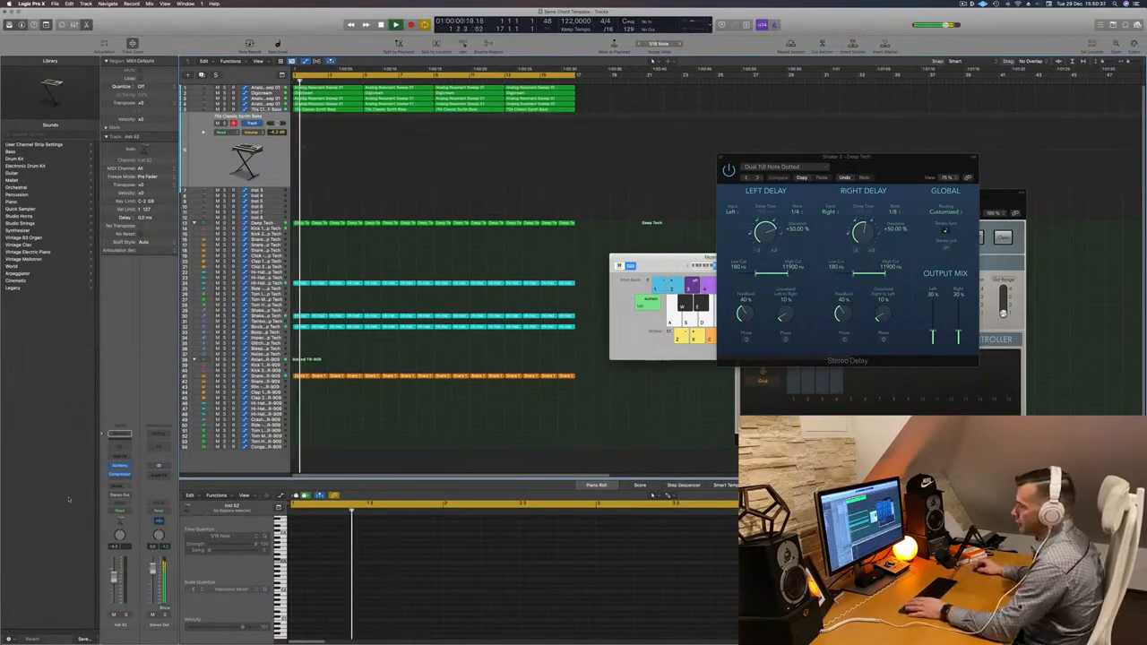
left_click(120, 484)
mouse_move(126, 495)
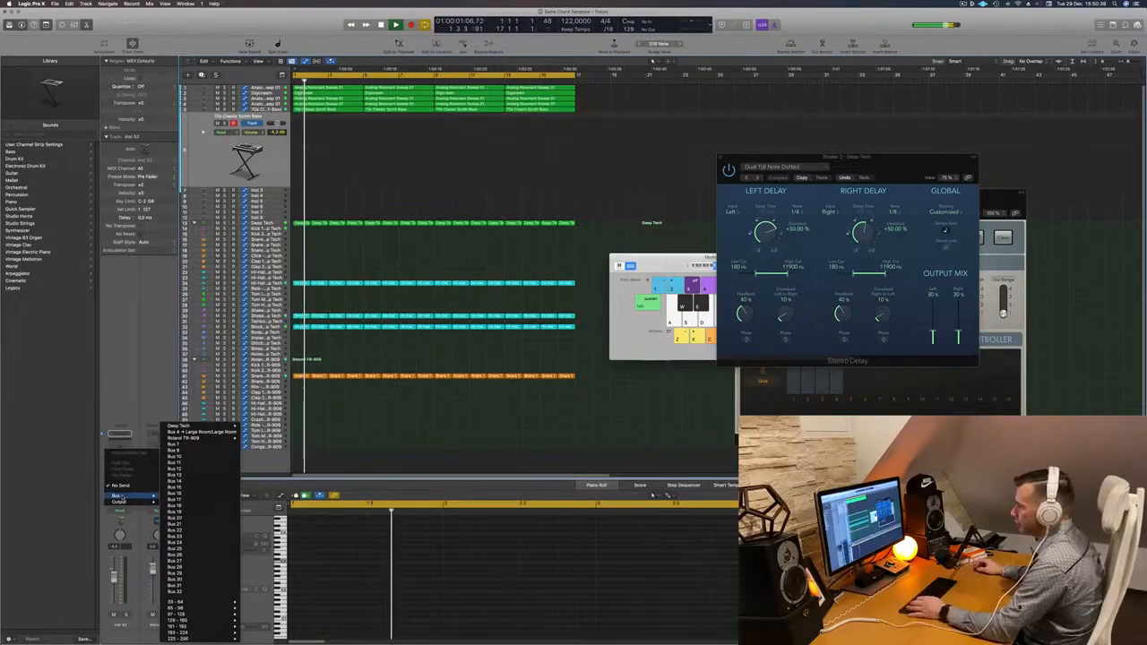
left_click(190, 446)
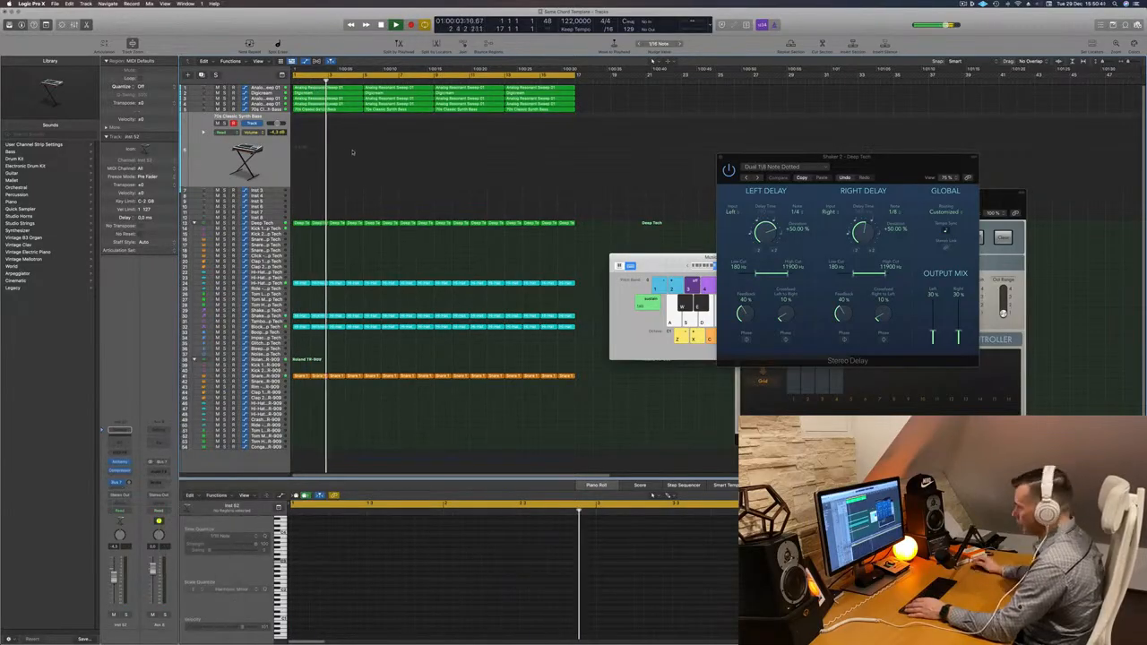
- Insert a stereo SilverVerb on the new Bus 7 aux channel and load its grandiose preset
left_click(158, 469)
mouse_move(165, 509)
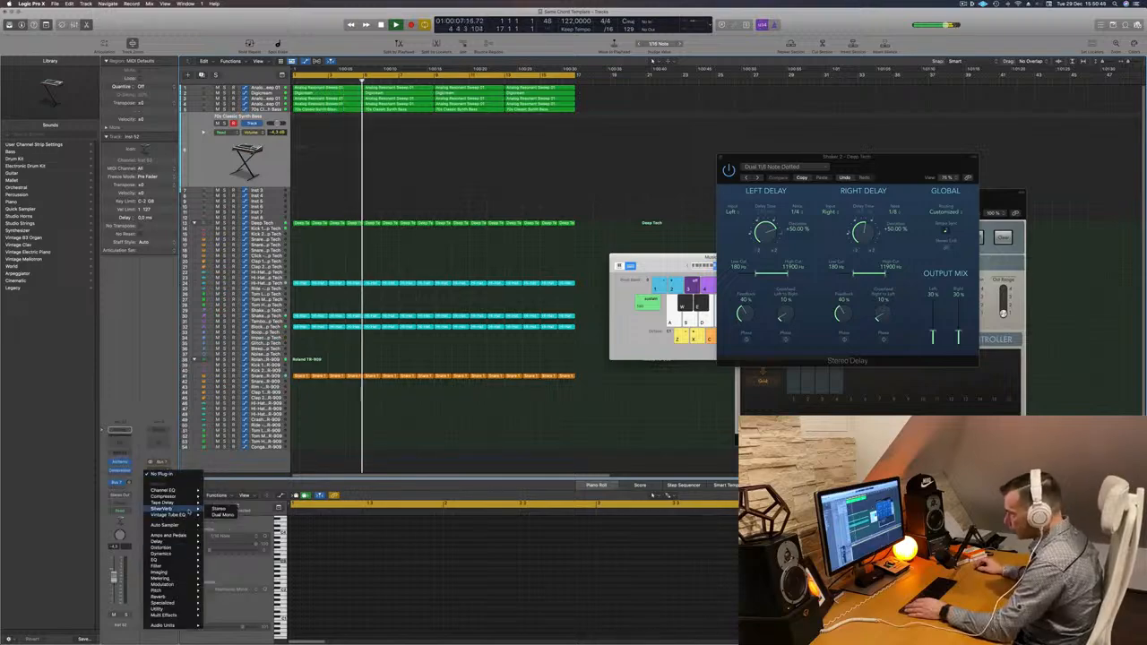
left_click(213, 508)
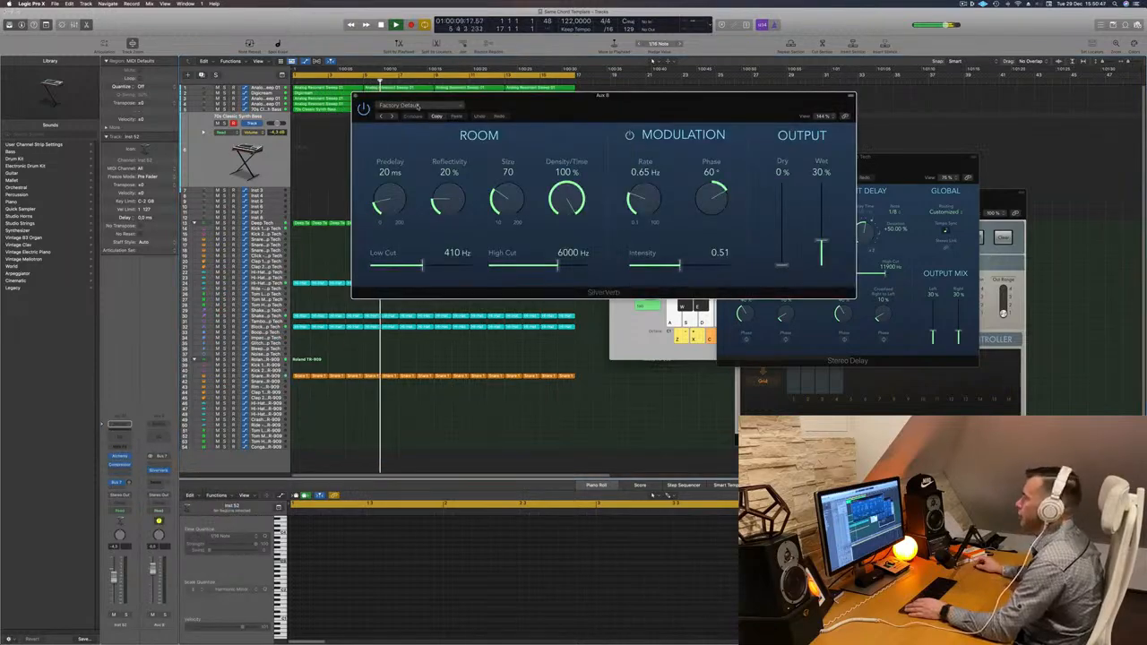
left_click(418, 105)
left_click(399, 237)
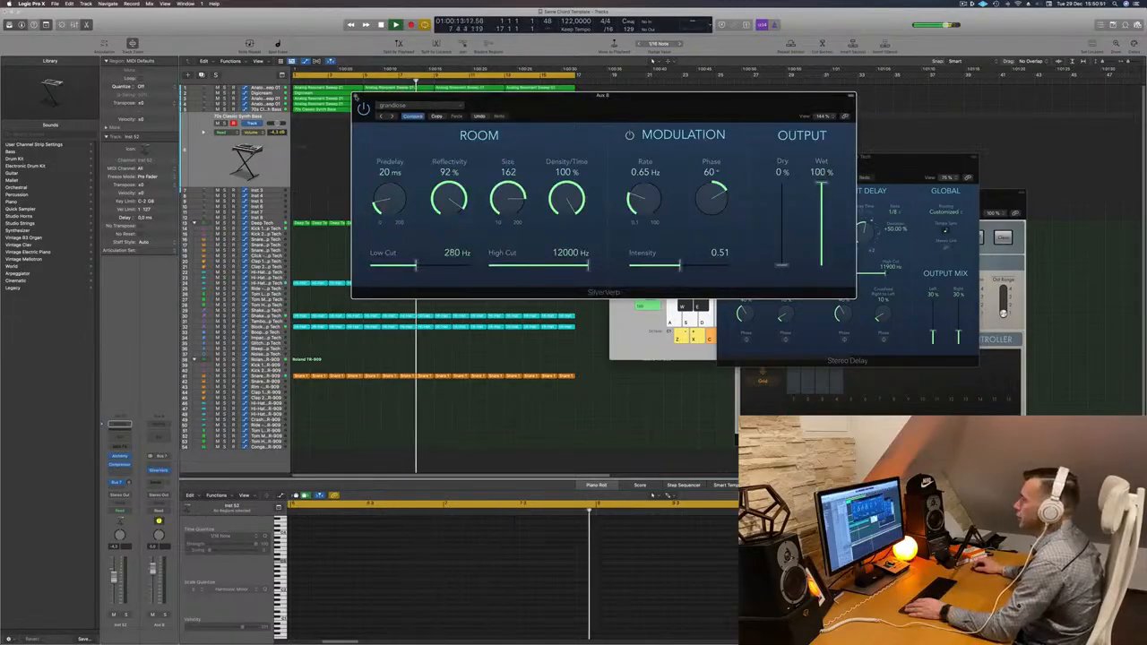
left_click(356, 96)
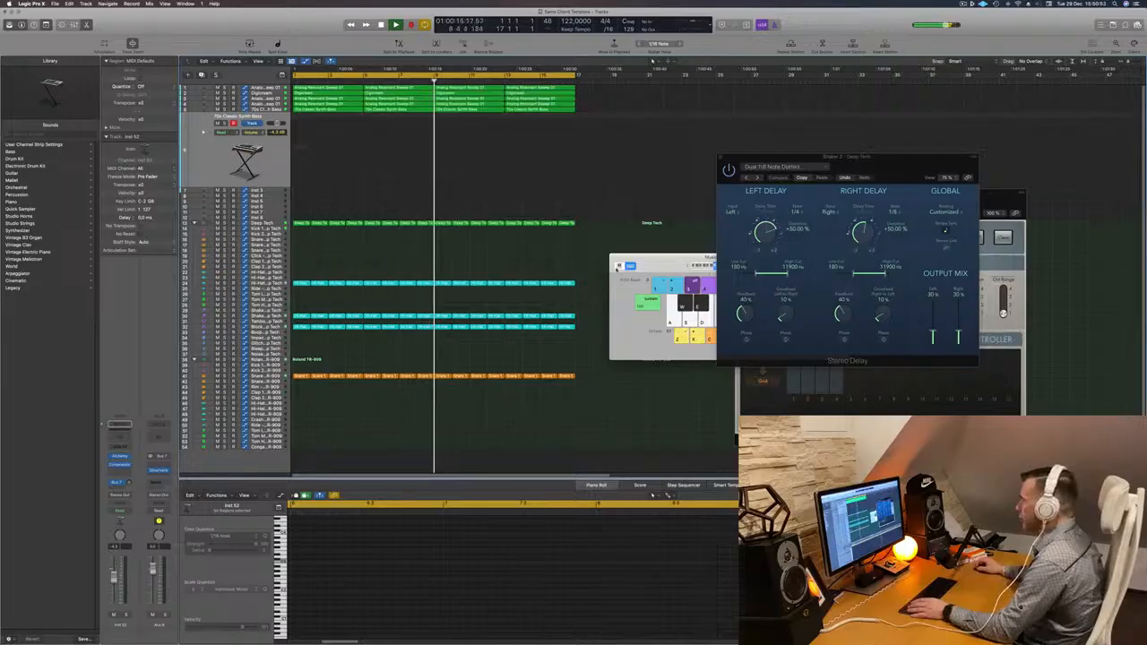
- Raise the Musical Typing octave by two and choose the Bright snapshot in the new track's Alchemy synth
left_click_drag(668, 258, 542, 266)
key("x")
key("x")
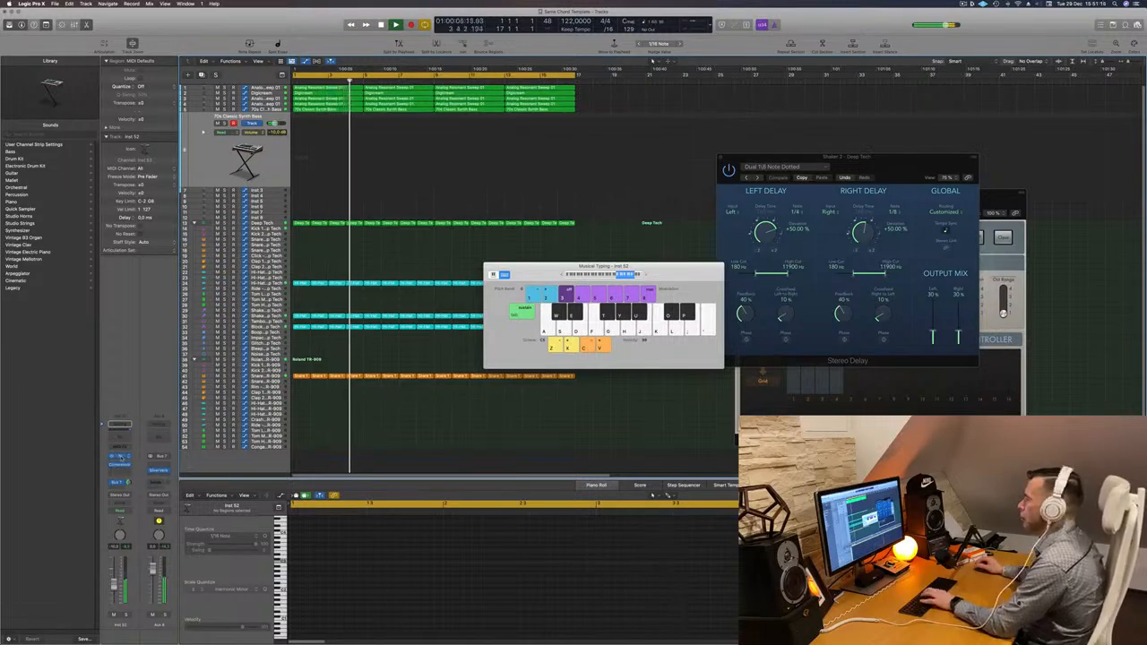
left_click(119, 456)
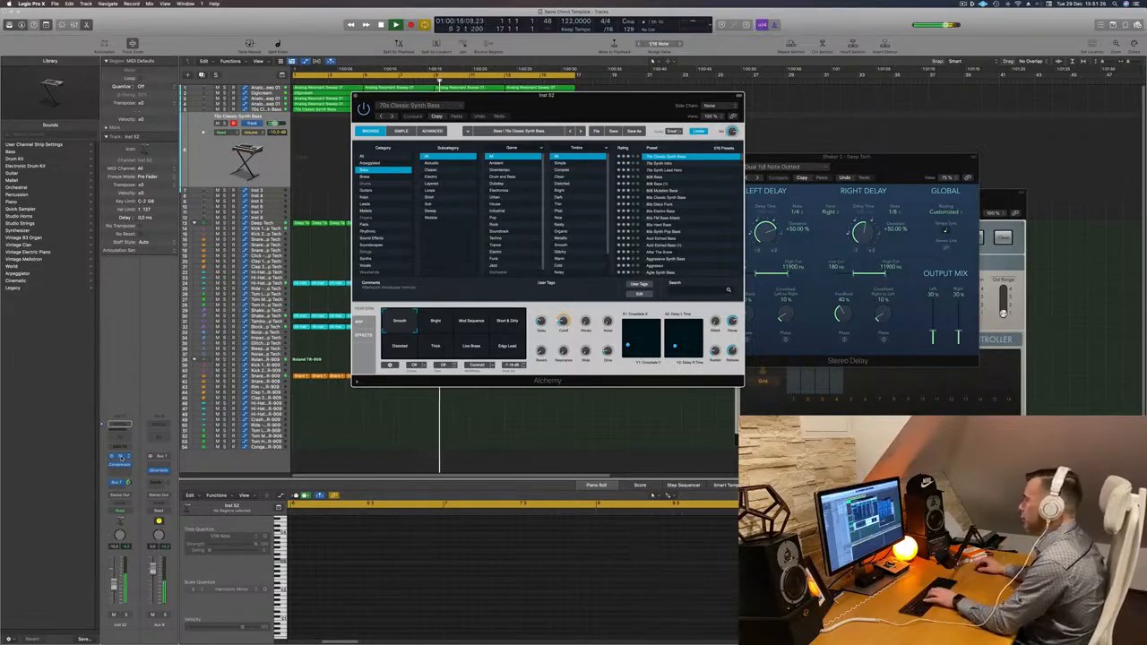
left_click(439, 325)
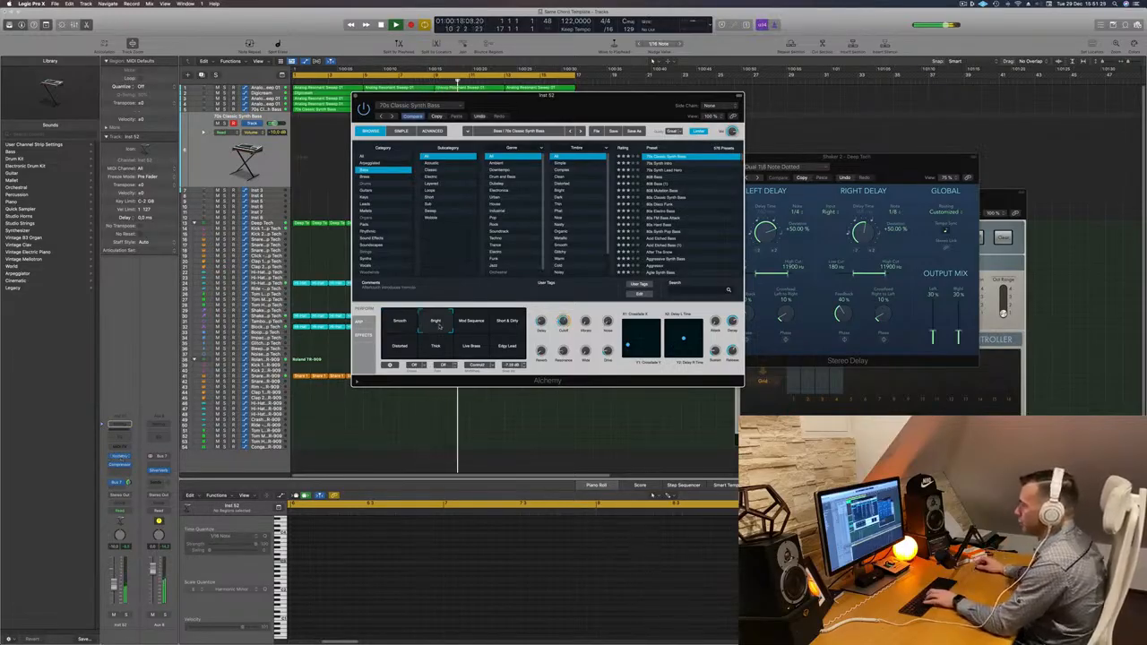
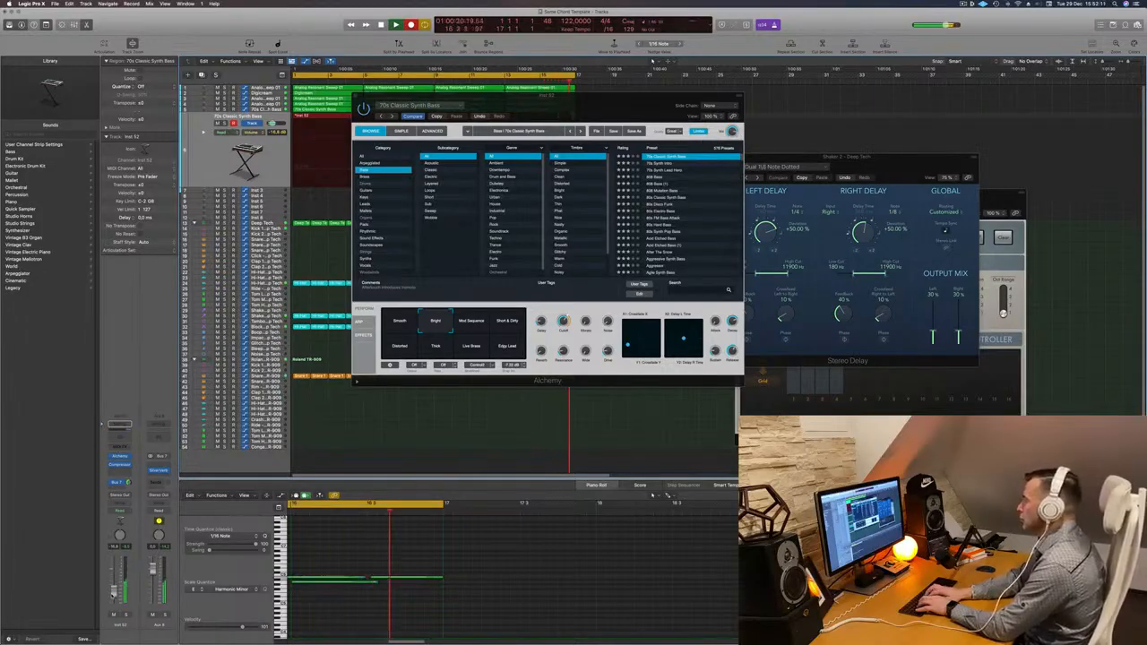
- Stop recording the synth part, play back the take and delete the recorded region
key("space")
key("space")
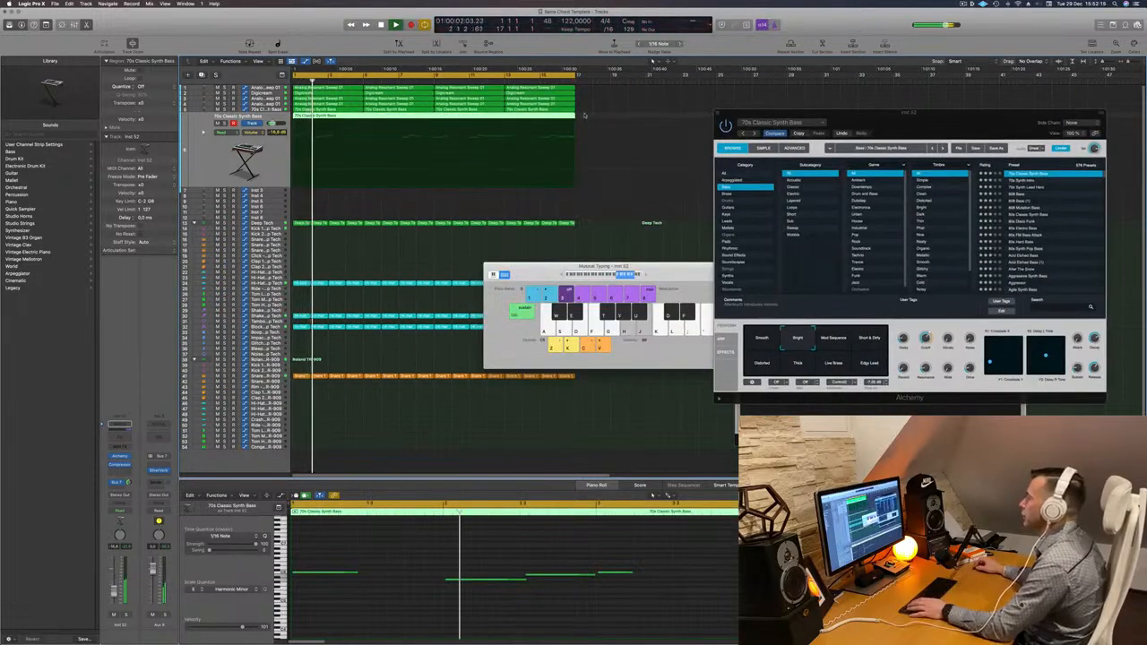
key("BackSpace")
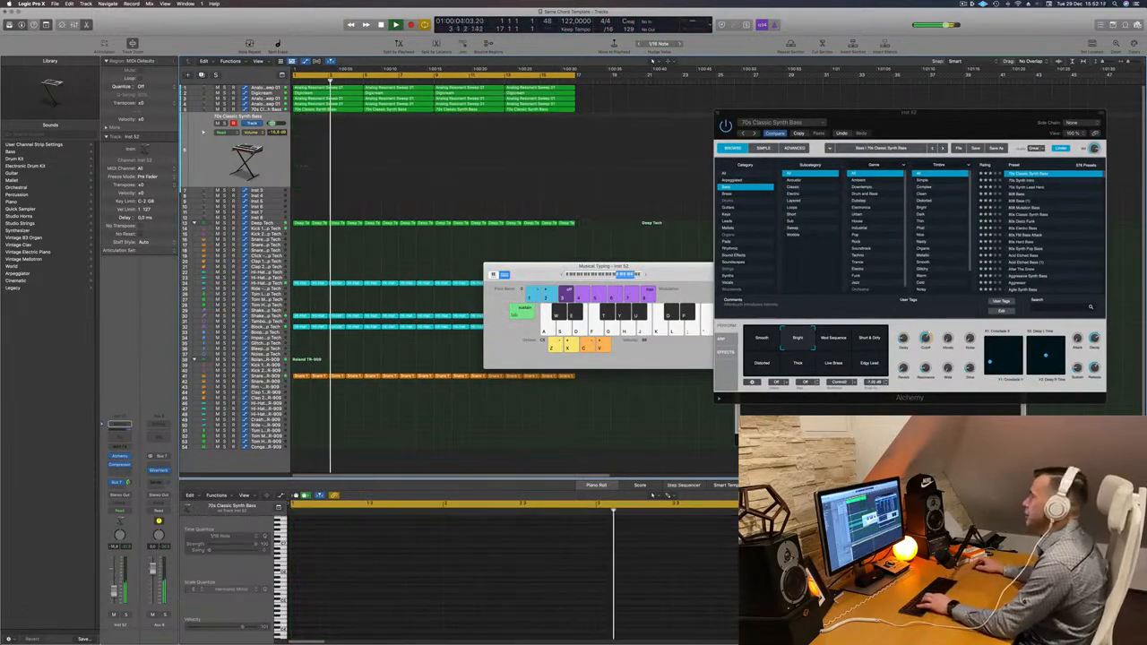
- Audition Alchemy's Mod Sequence and Short & Dirty snapshots, playing test notes with Musical Typing
left_click_drag(794, 118, 764, 117)
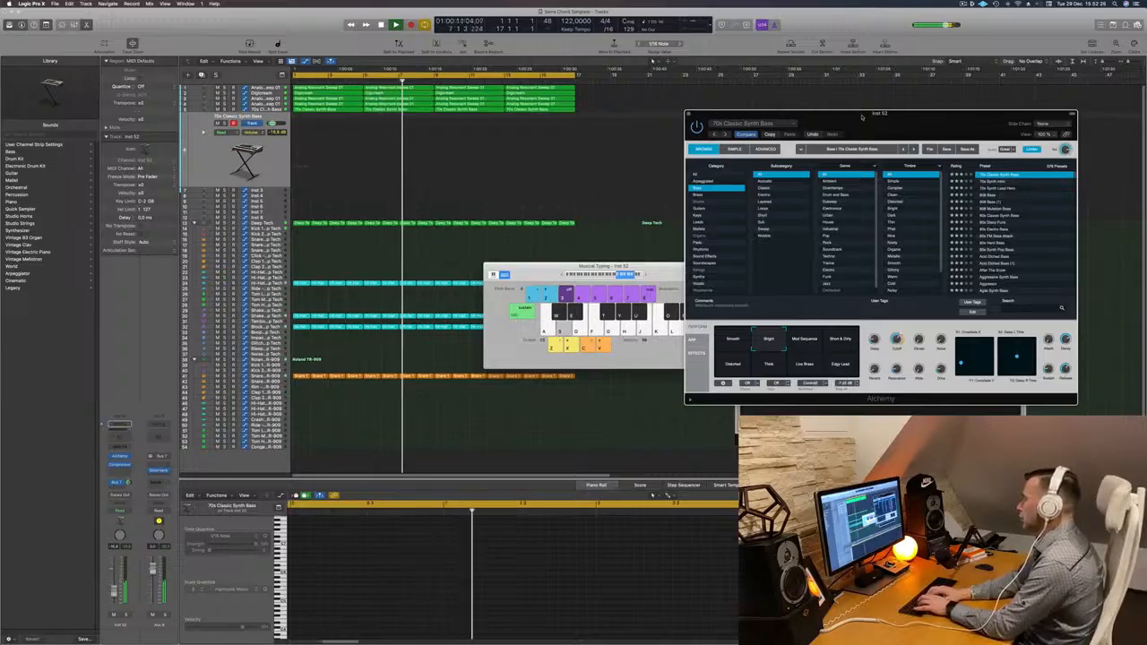
left_click(804, 340)
left_click(842, 340)
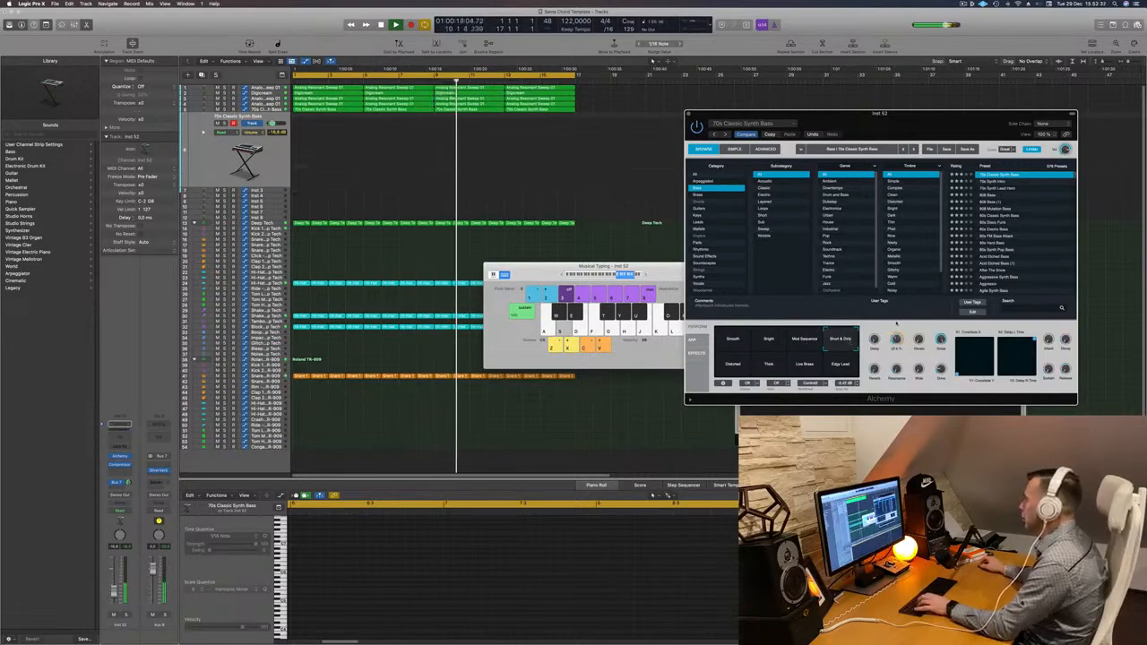
key("f")
key("s")
key("d")
key("f")
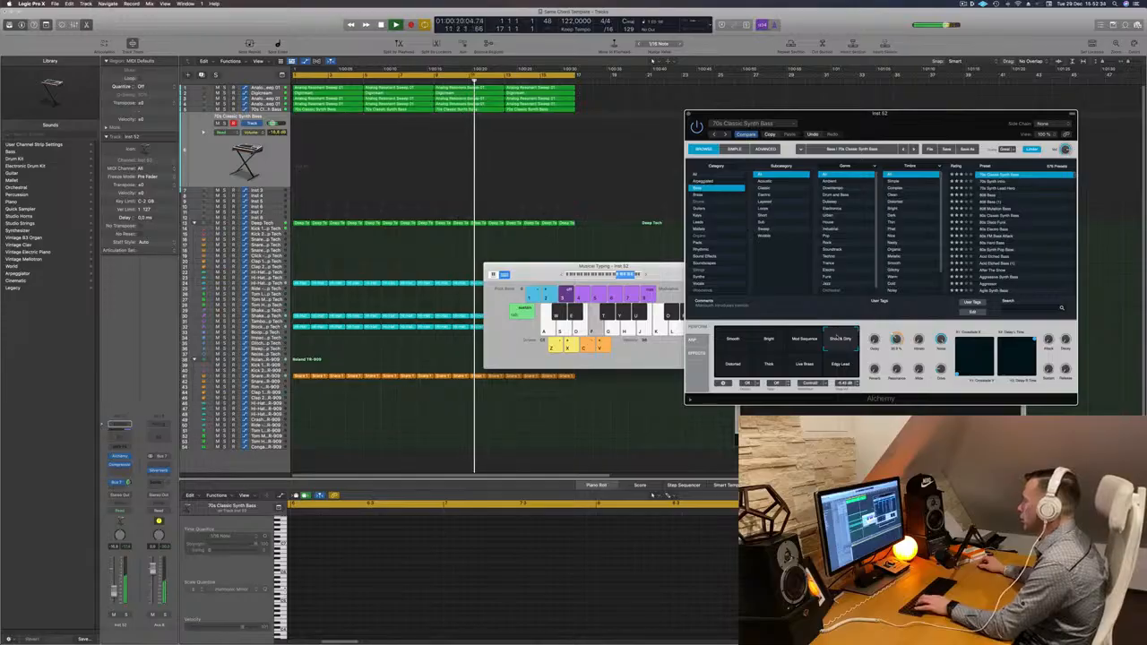
key("s")
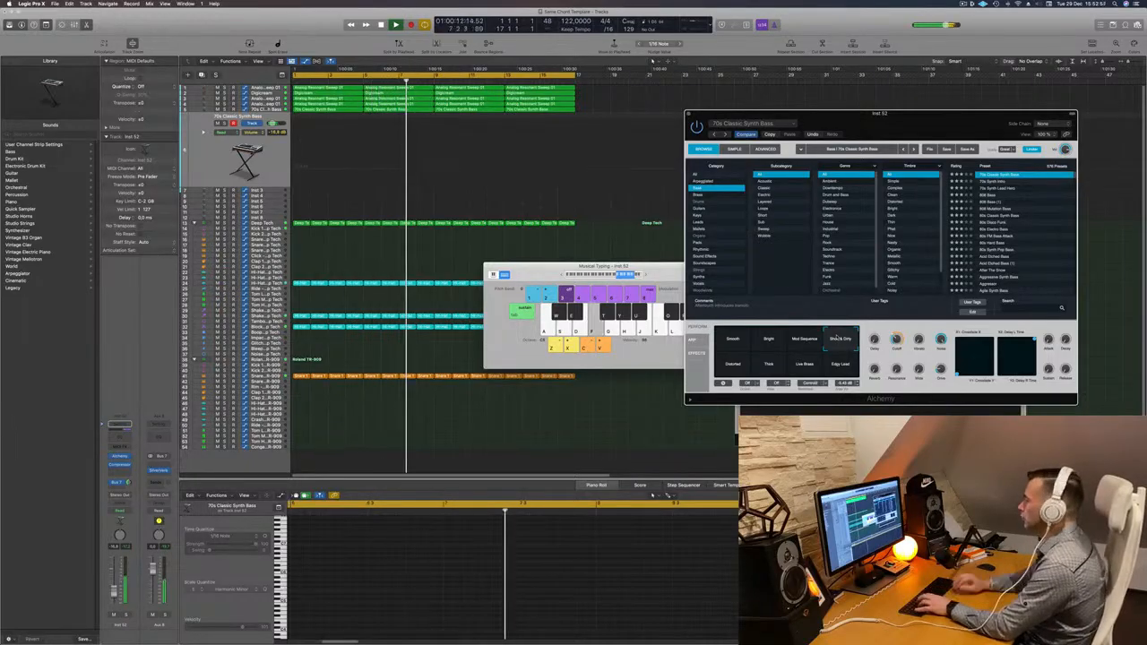
- Compare Alchemy's Distorted, Thick, Live Brass and Edgy Lead snapshots, returning to Thick
left_click(732, 365)
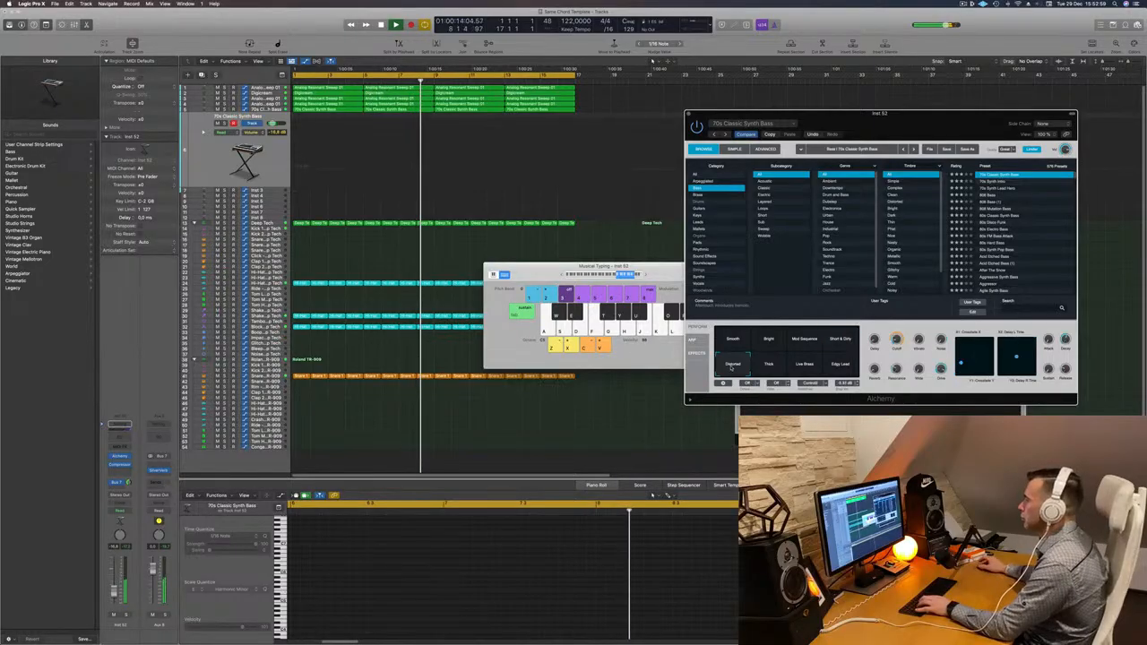
left_click(768, 364)
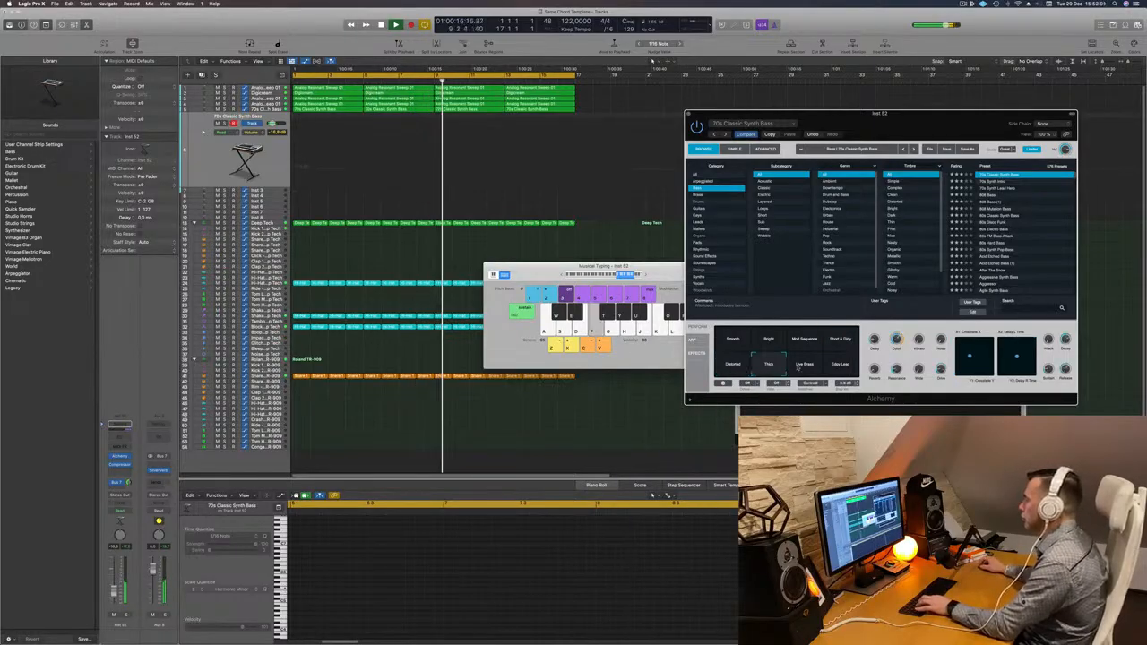
left_click(797, 367)
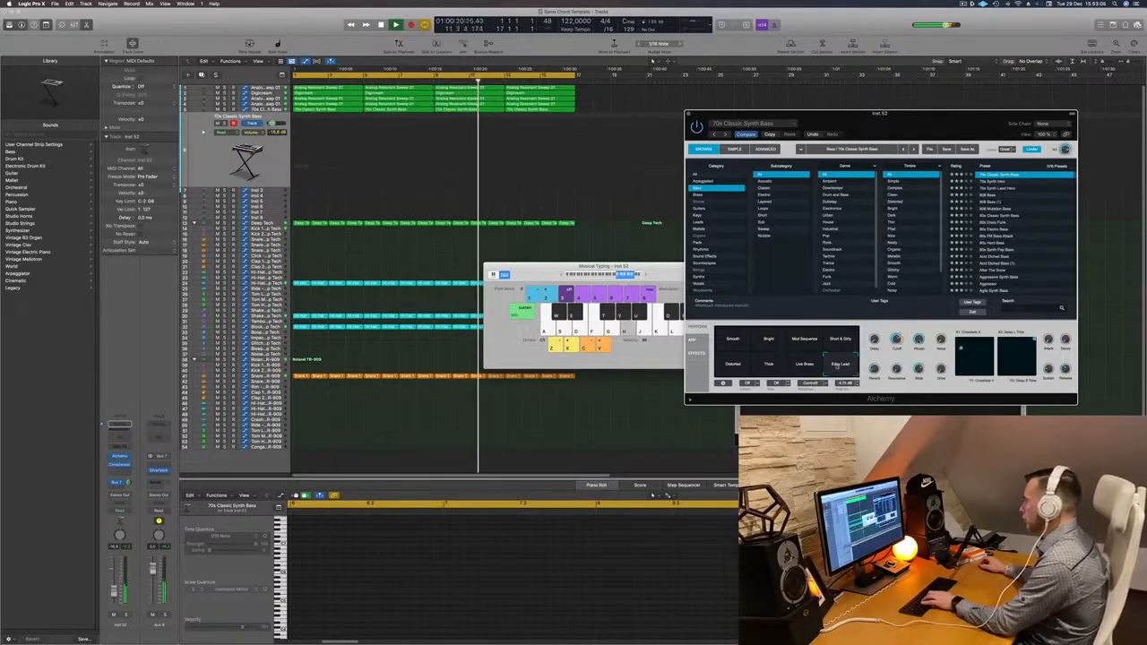
left_click(778, 366)
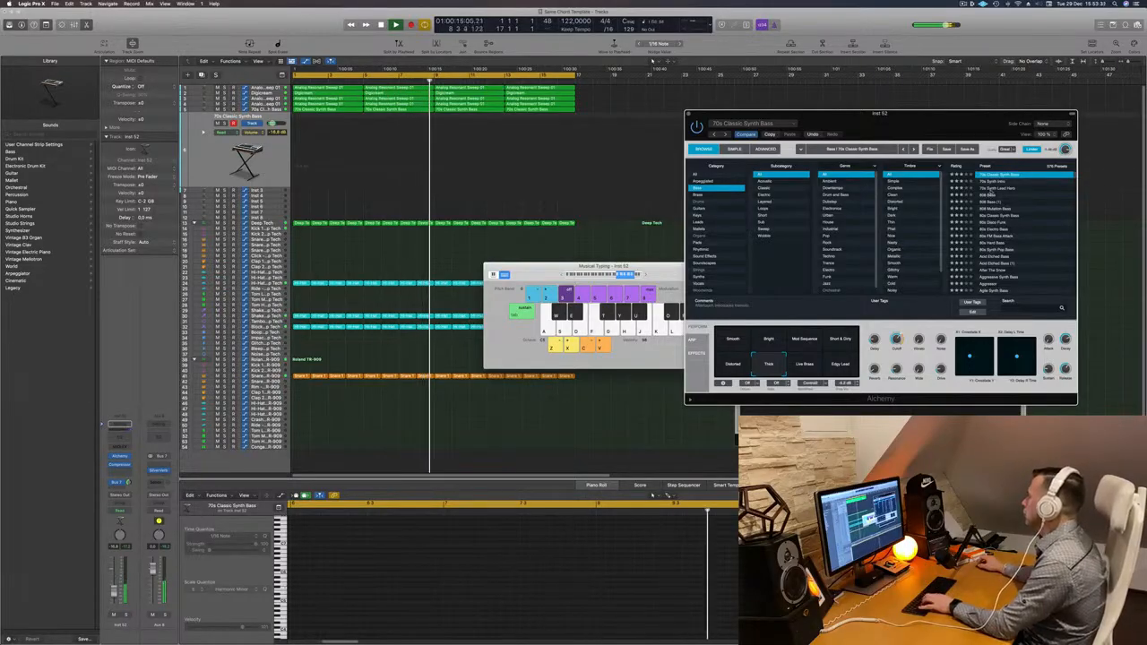
- Audition Alchemy bass presets from 70s Synth Lead Hero through 80s Classic Synth Bass and load 80s Disco Funk
left_click(994, 188)
left_click(990, 197)
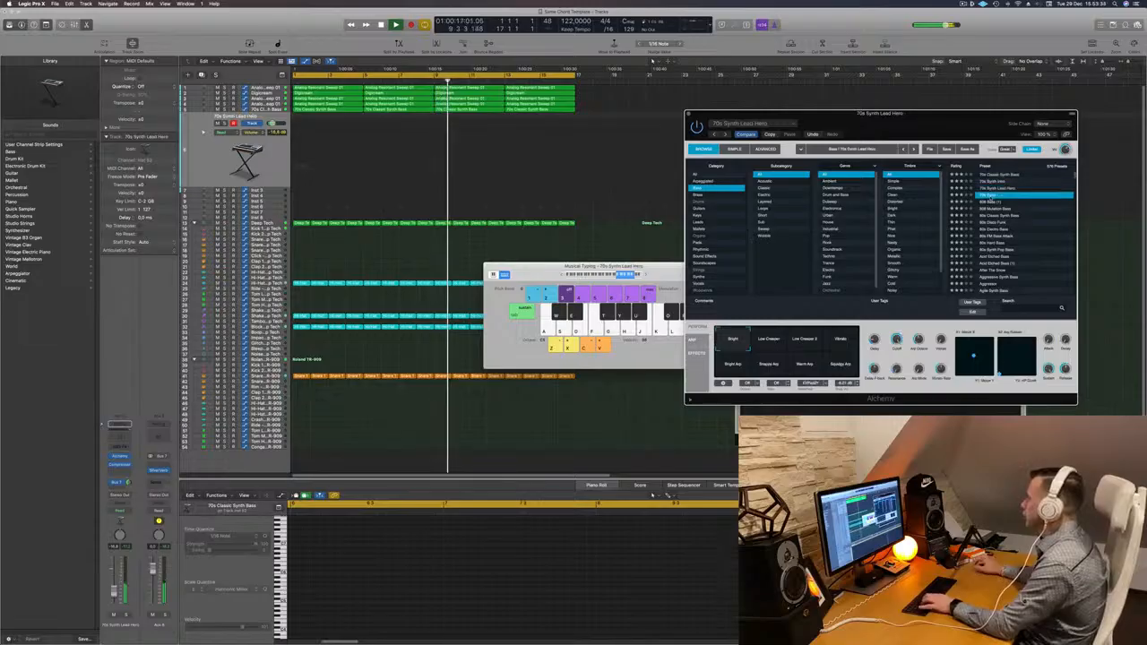
left_click(990, 200)
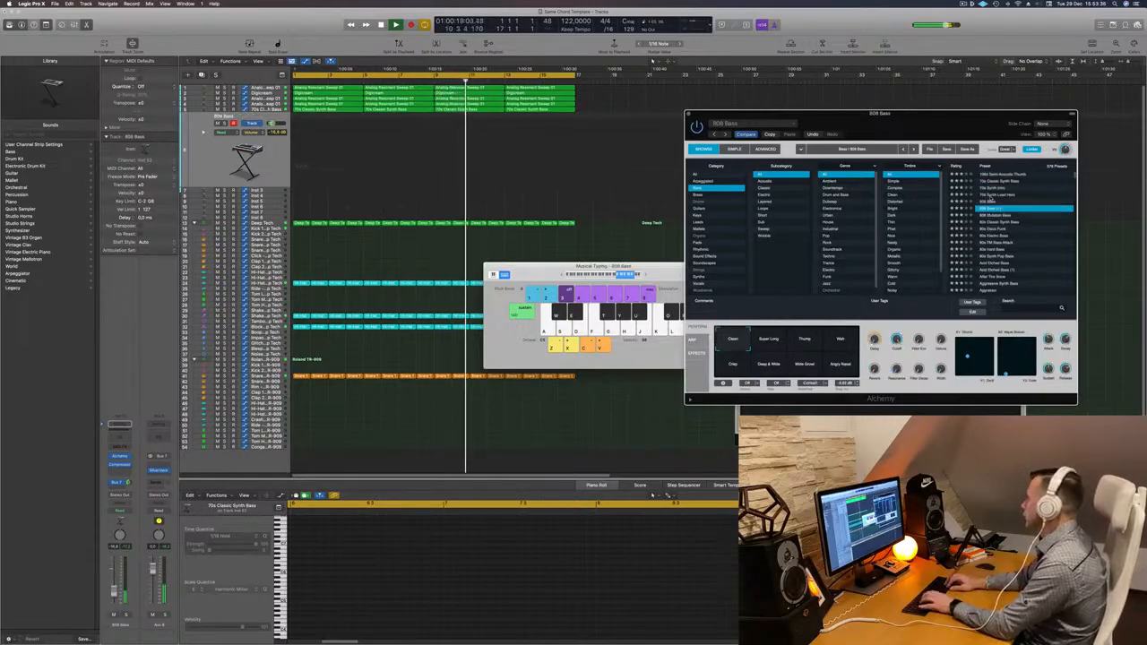
key("Down")
key("Down")
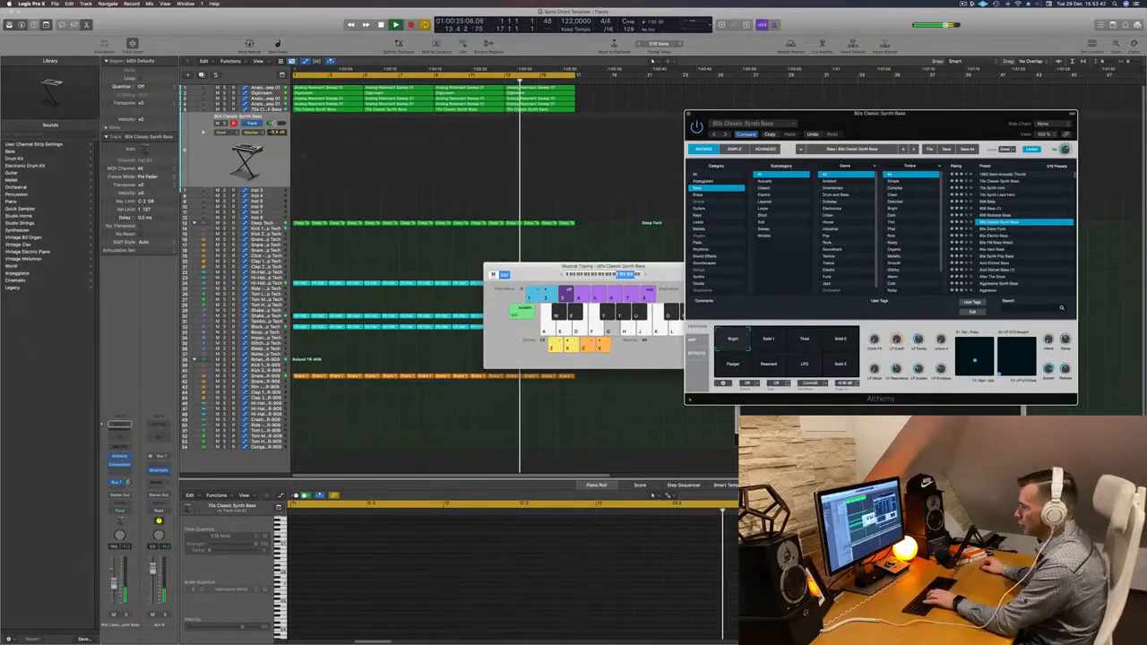
left_click(1009, 230)
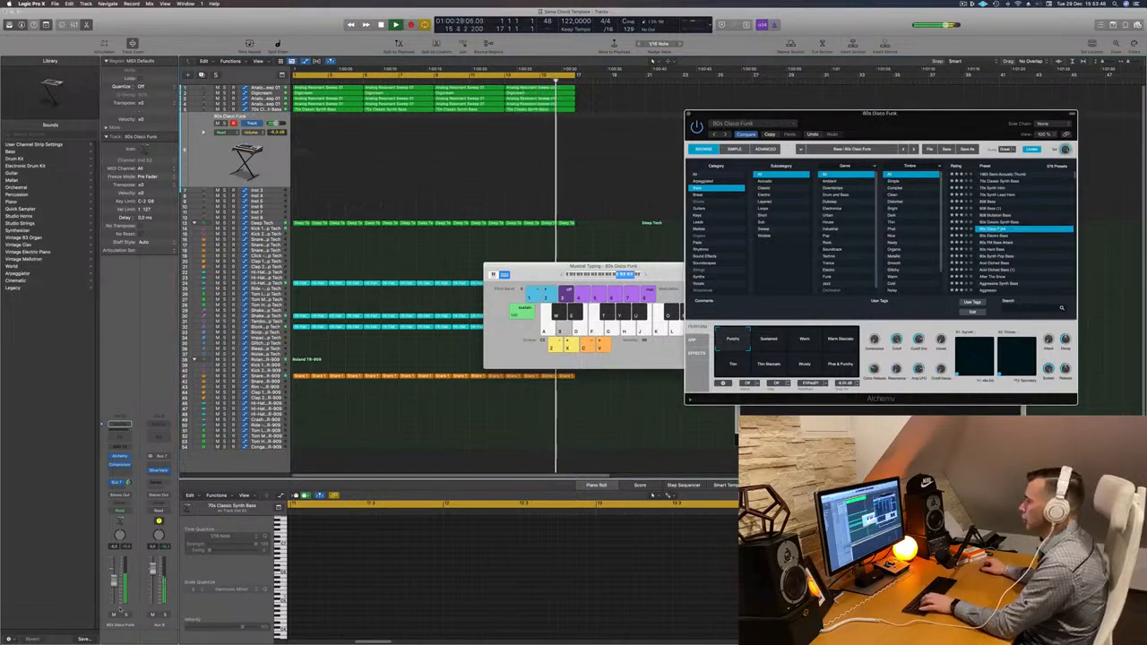
- Audition the Alchemy bass presets 80s FM Bass Attack, 80s Synth Pop Bass and After The Snow with test notes at a lower track volume
left_click(129, 484)
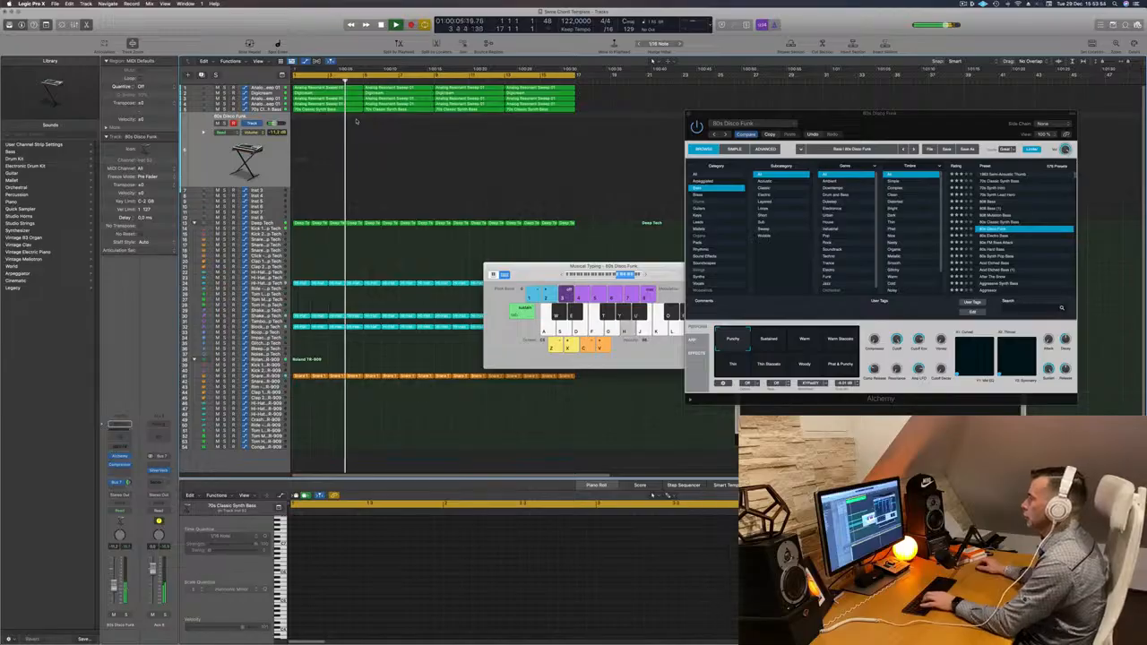
left_click(993, 241)
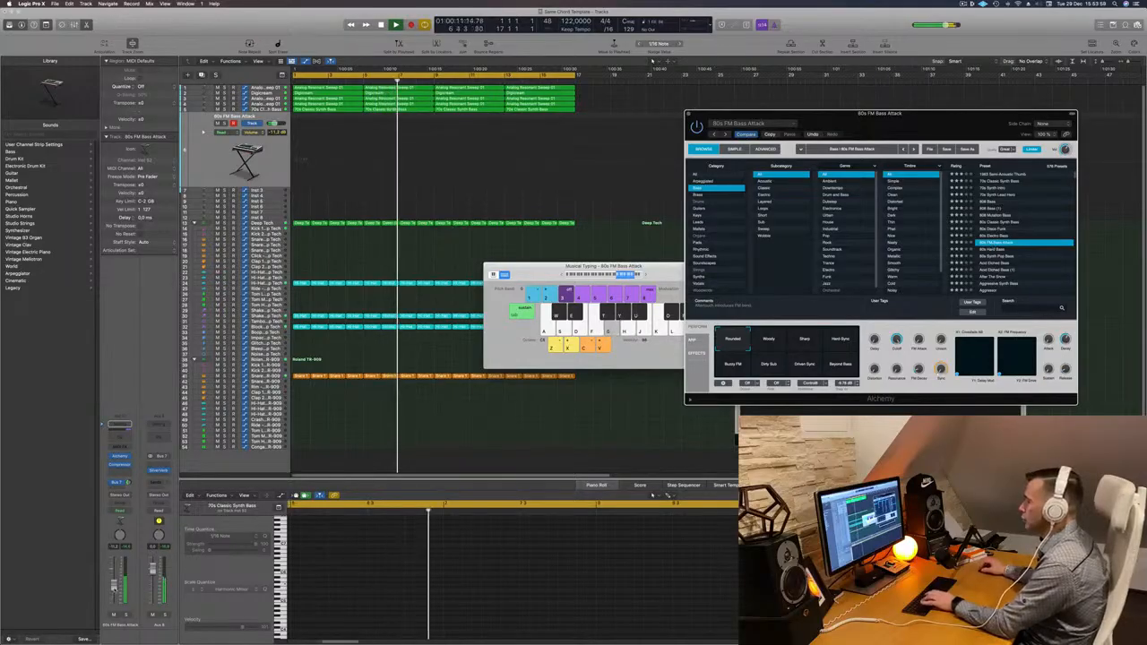
left_click(155, 563)
key("f")
key("s")
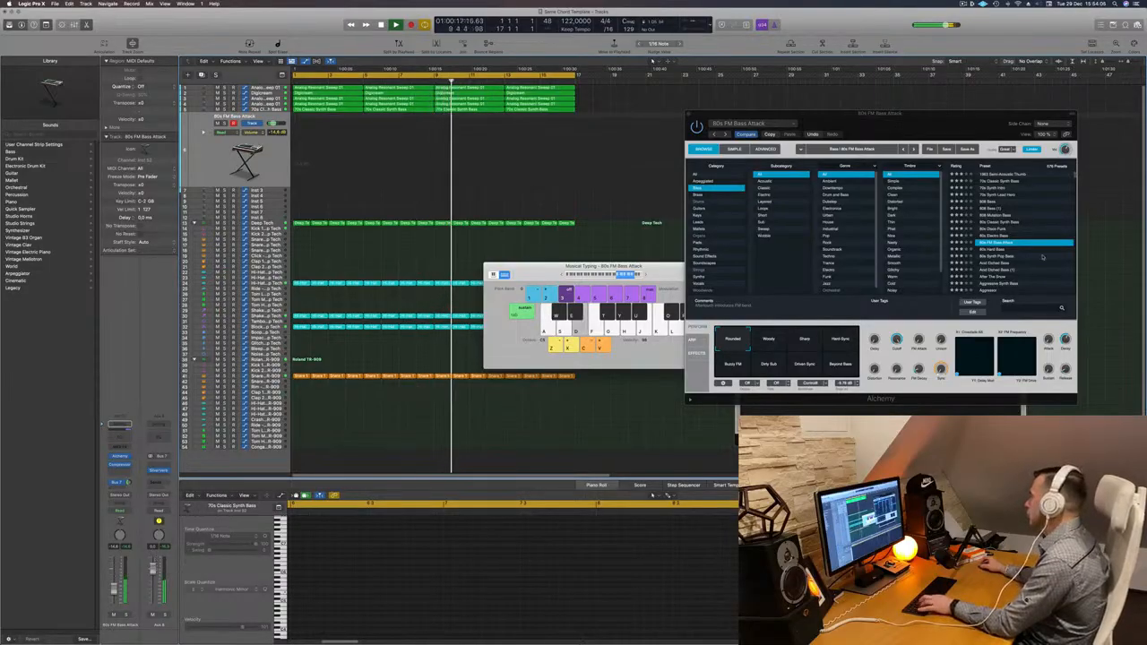
left_click(996, 258)
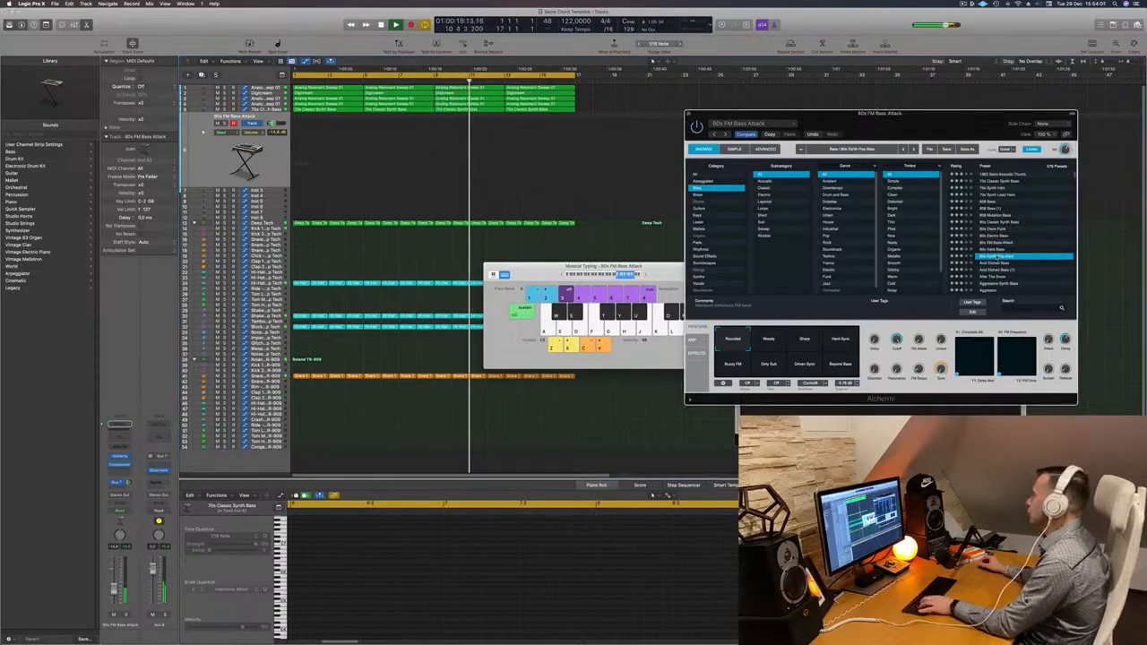
left_click(999, 275)
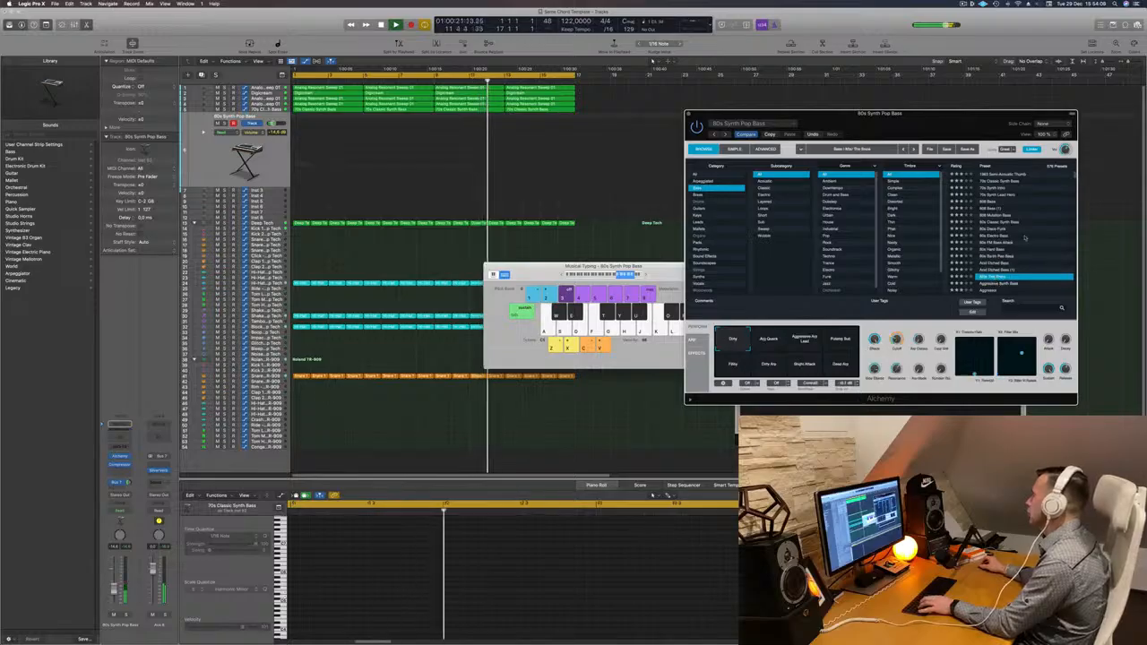
scroll(1013, 260, "down", 2)
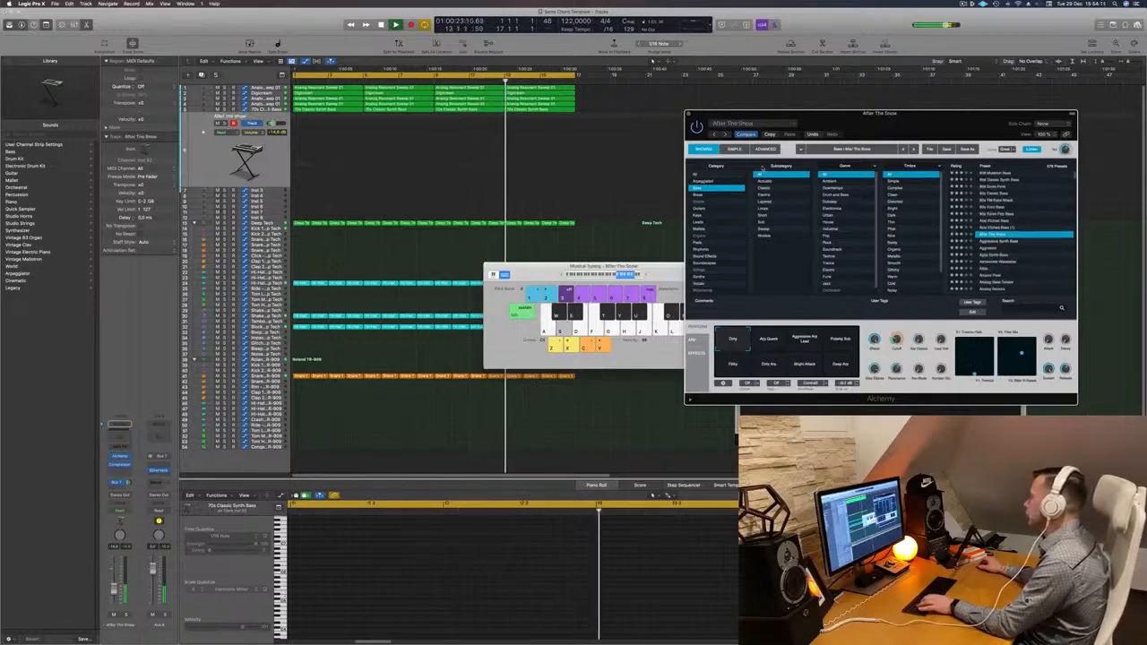
- Browse Alchemy's Keys category and audition Autoharp-Binaural with test notes in a different octave
left_click(699, 216)
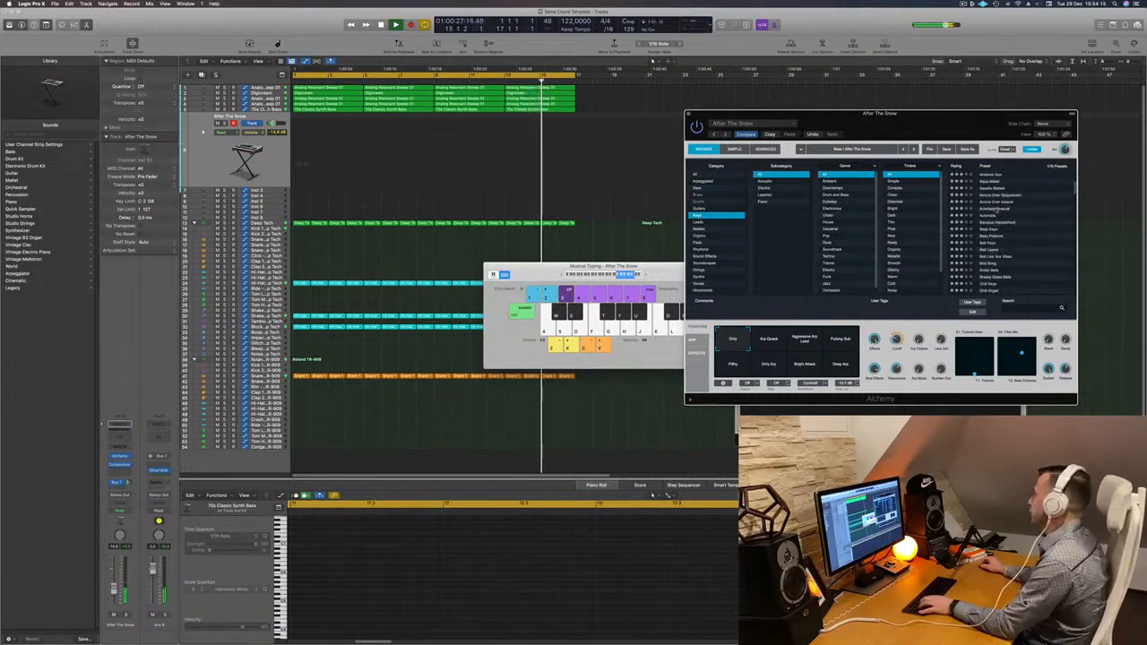
left_click(997, 209)
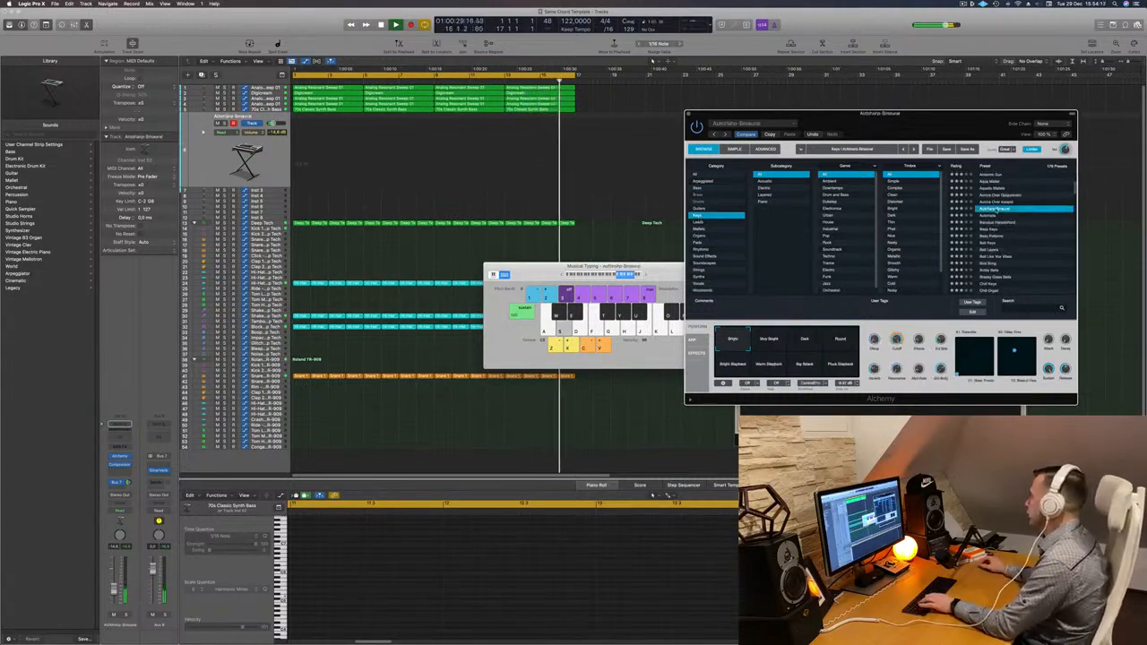
key("d")
key("f")
left_click(614, 277)
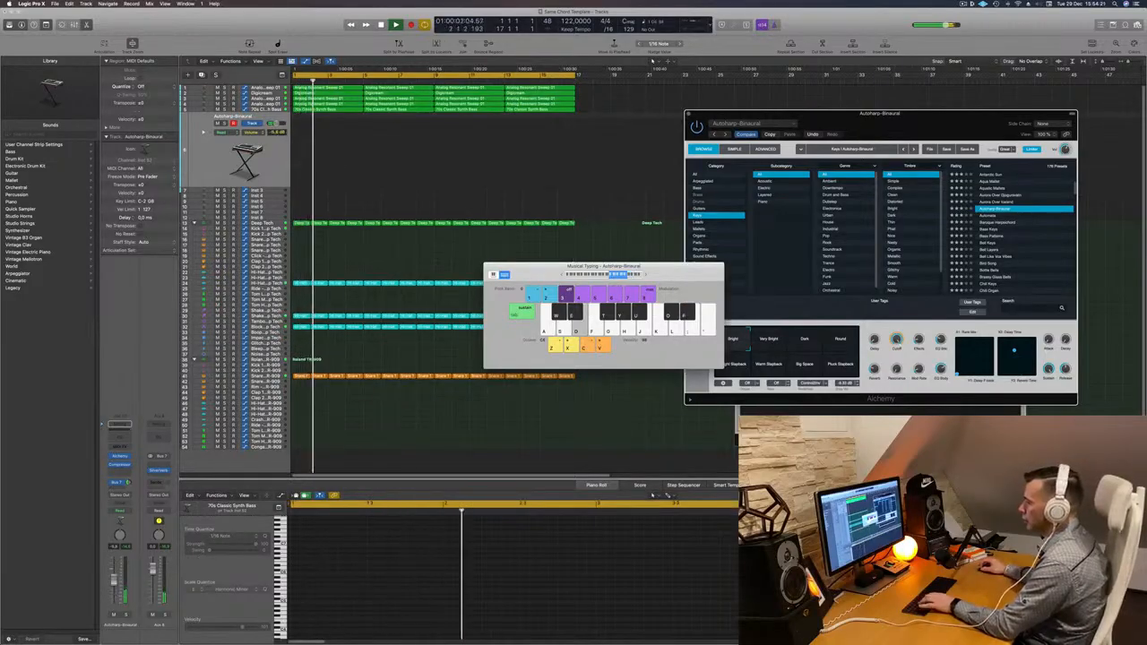
key("f")
key("f")
- Audition the Keys presets Bird Song and Breezy Glass Bells, and load Chill Keys
left_click(986, 264)
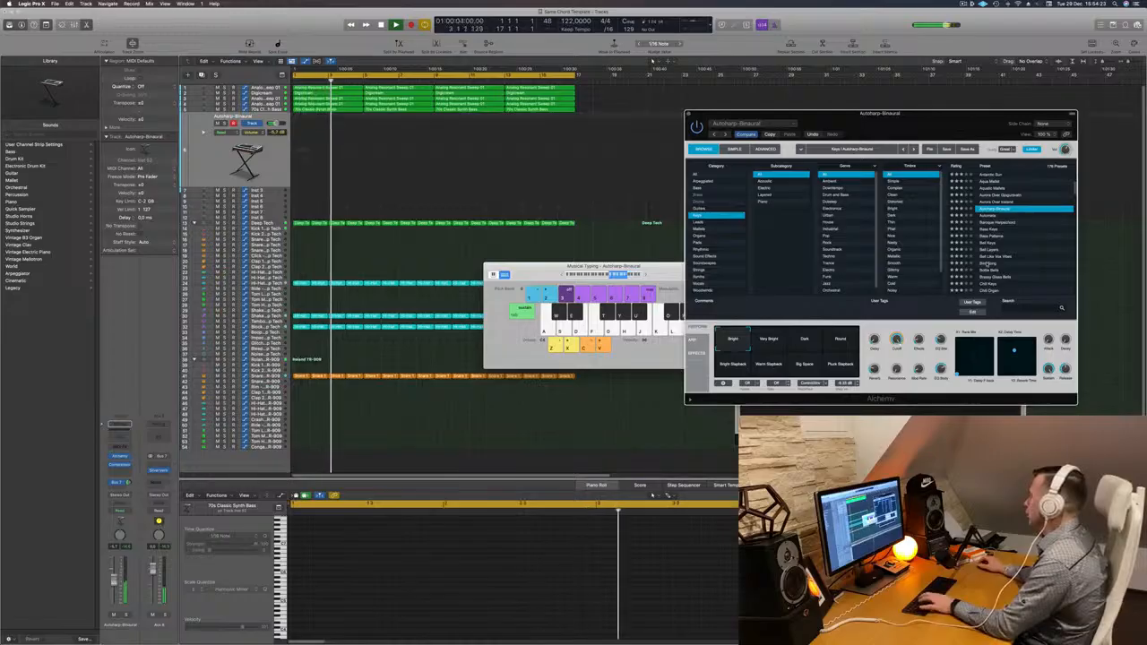
left_click(1007, 262)
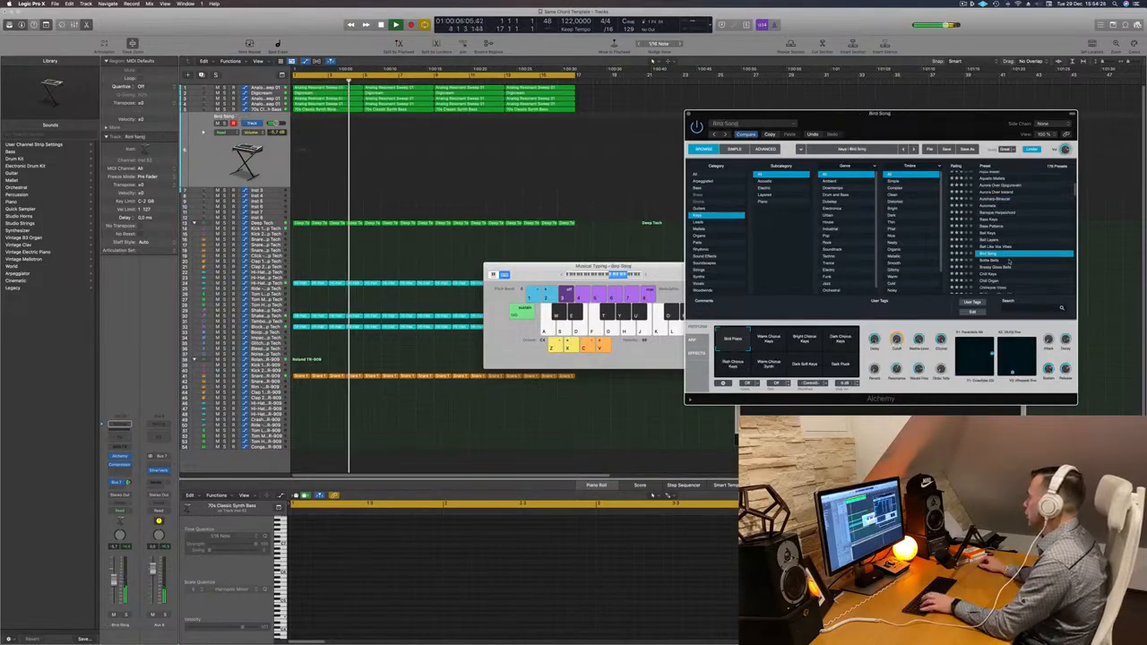
left_click(1009, 266)
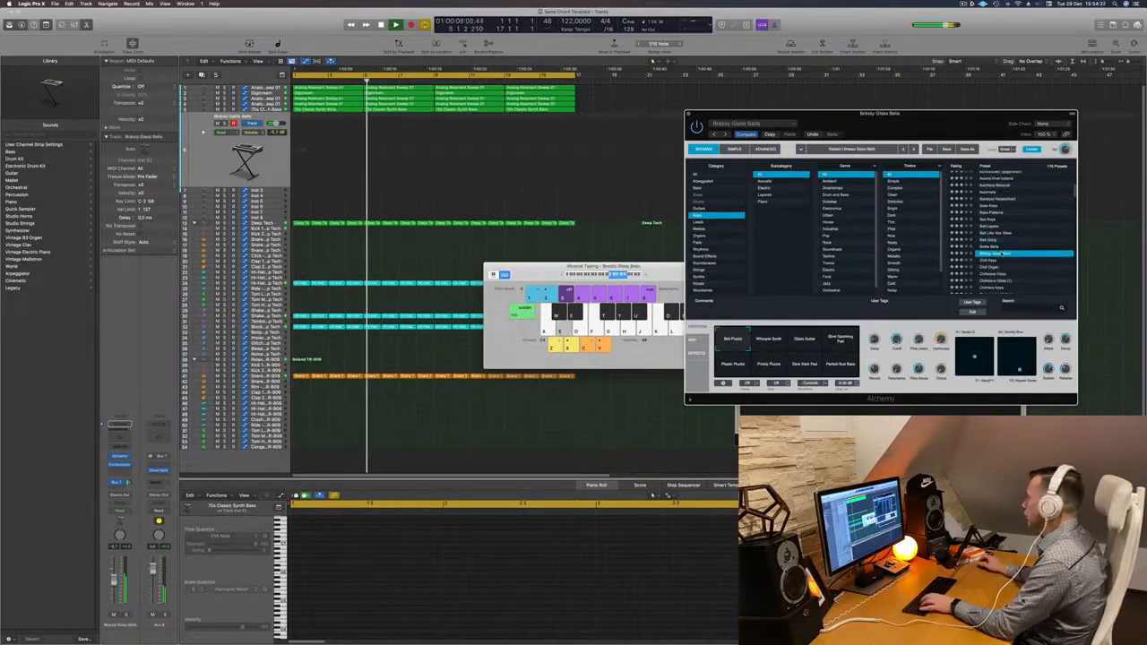
left_click(991, 261)
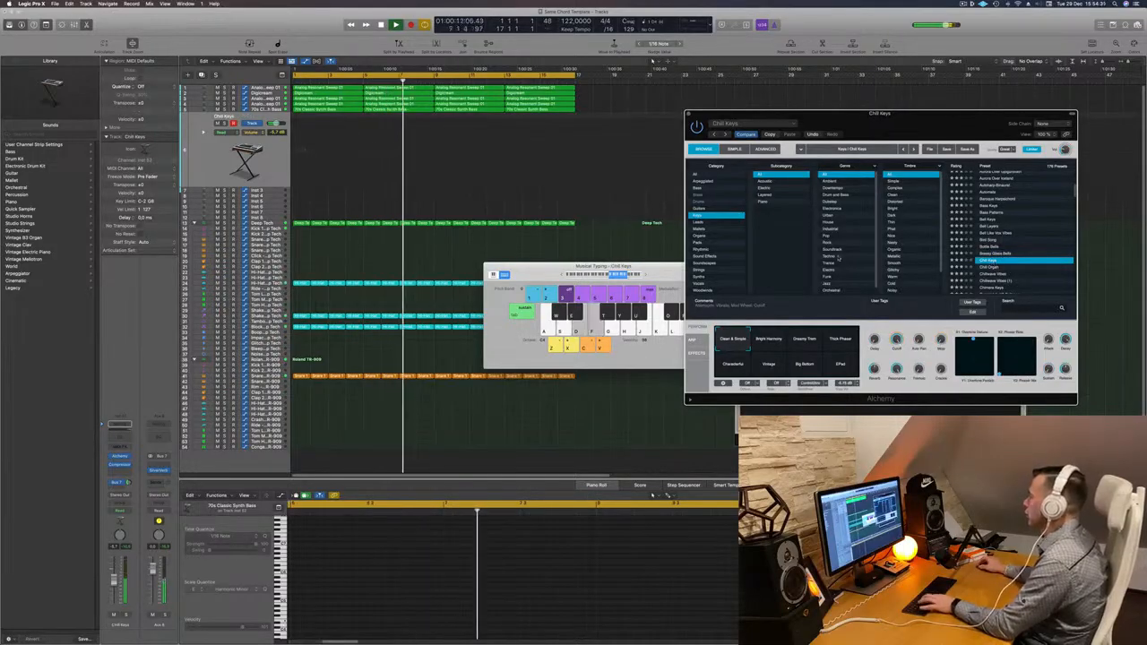
- Play test notes with Chill Keys in several Musical Typing octaves
left_click(612, 276)
key("s")
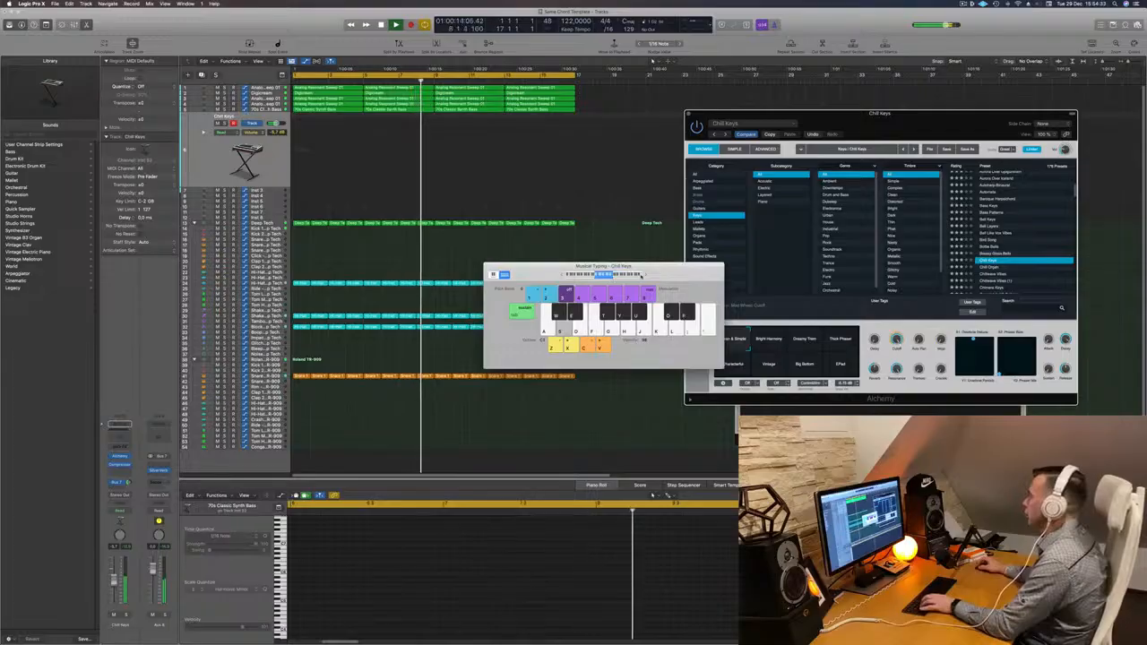
left_click(645, 276)
key("d")
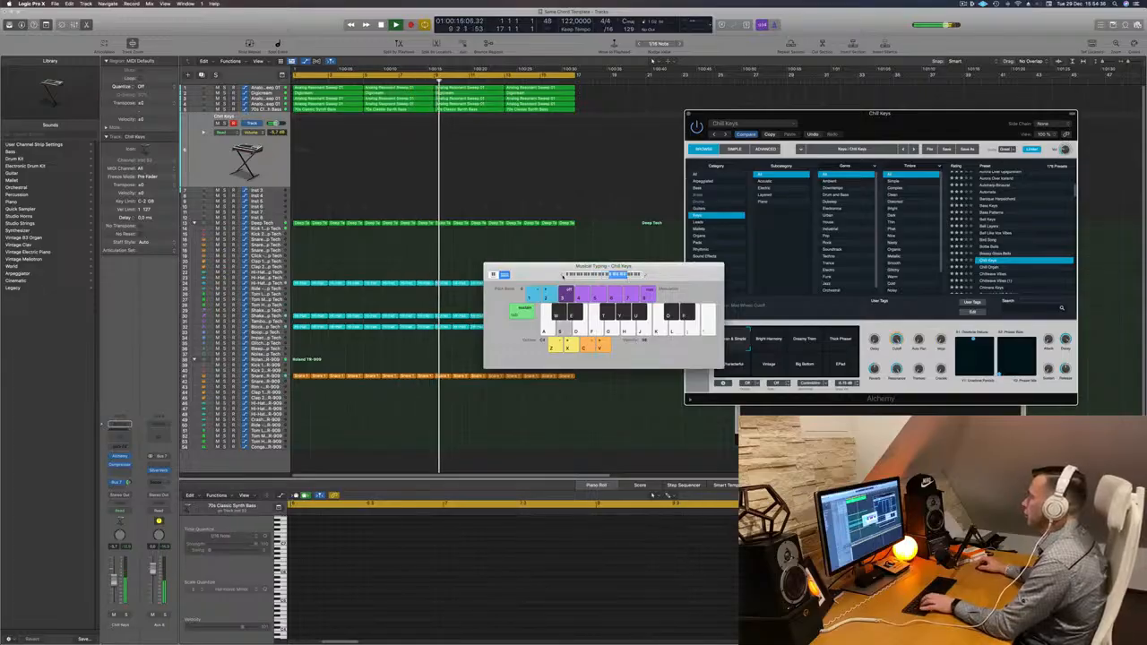
left_click(563, 276)
key("d")
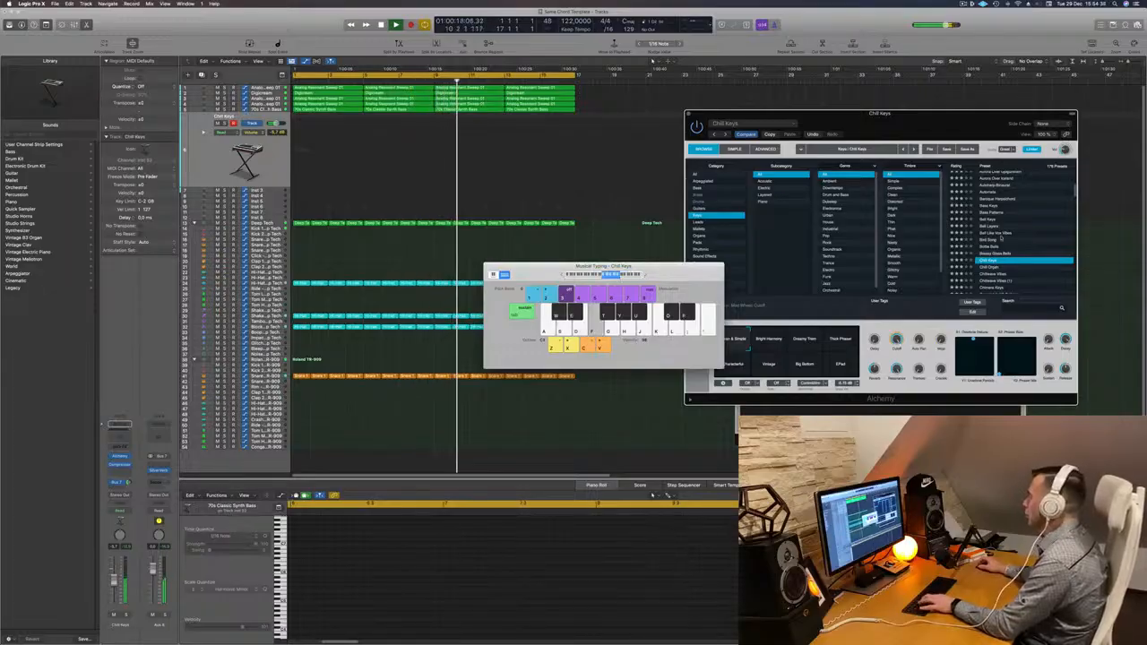
- Compare Chill Keys snapshots including Dreamy Trem, Bright Harmony, Thick Phase, Characterful, Big Bottom and EPad while playing test notes
left_click(805, 340)
key("s")
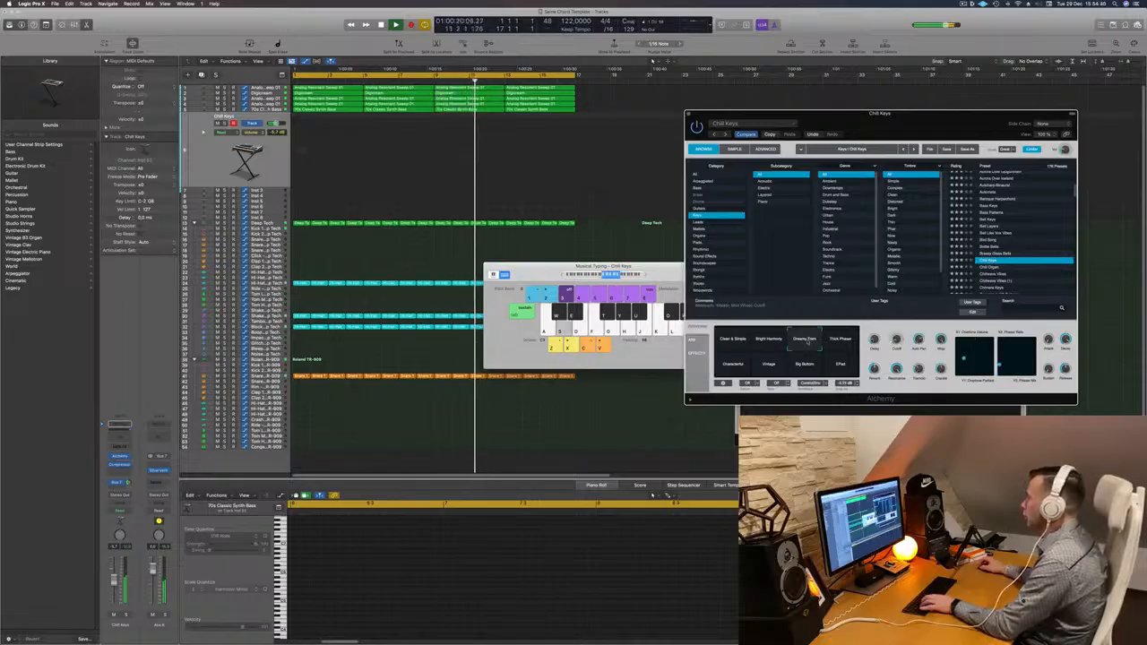
key("d")
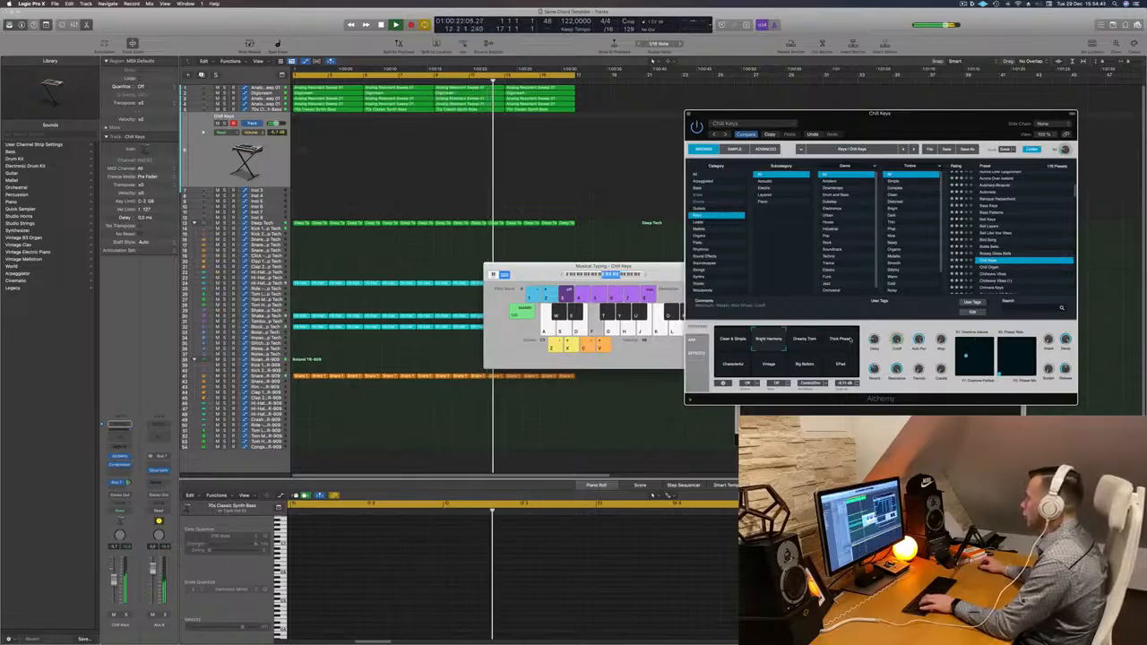
left_click(851, 342)
left_click(740, 364)
key("s")
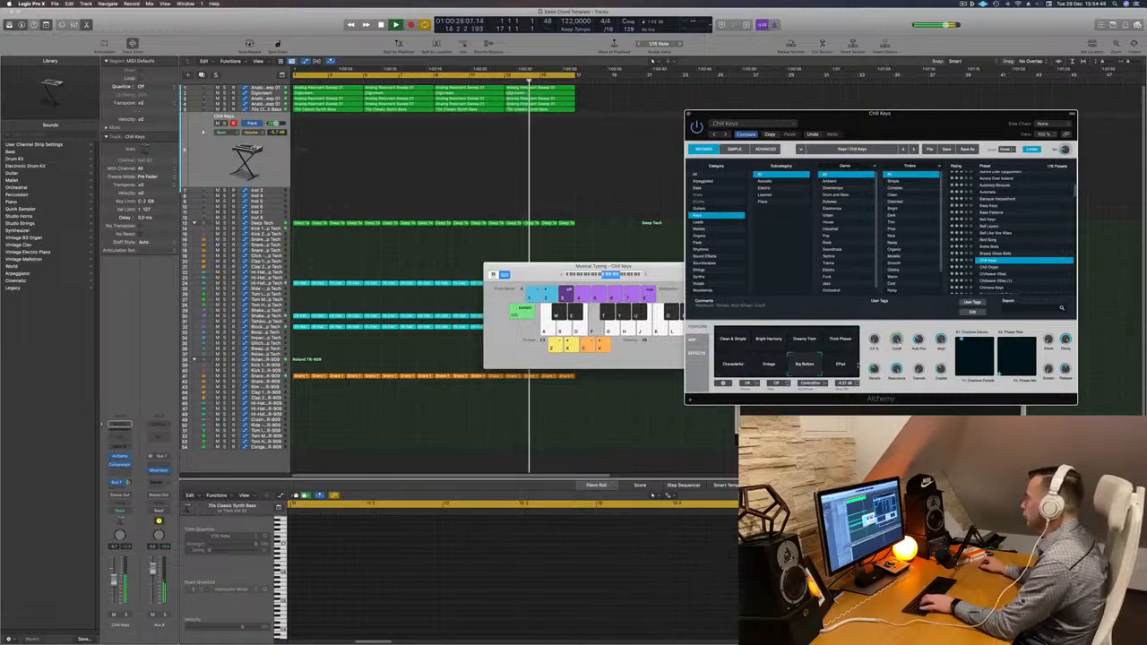
left_click(840, 363)
- Load the Chillwave Vibes preset, move the Musical Typing window slightly aside and raise the track volume
scroll(1015, 276, "down", 1)
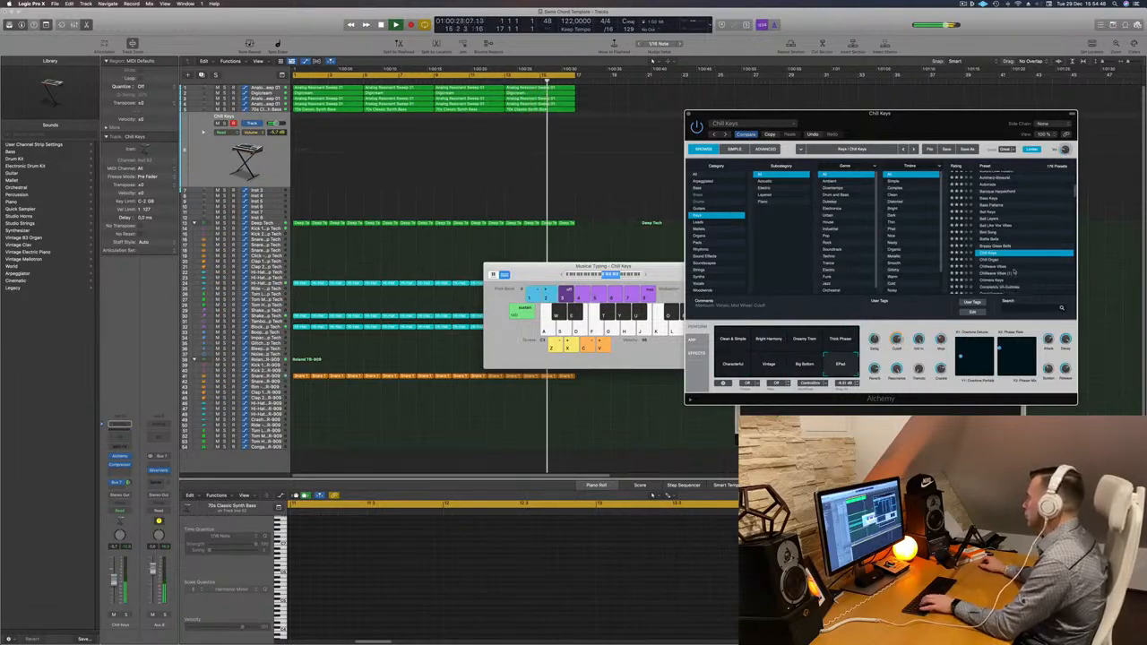
left_click(998, 267)
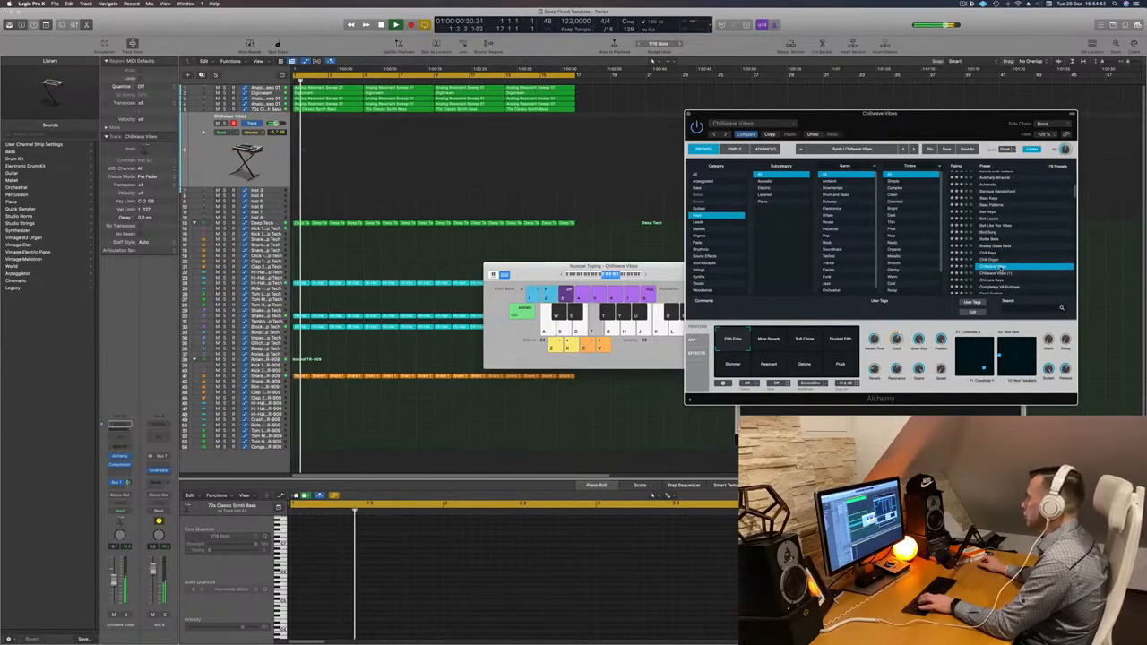
key("f")
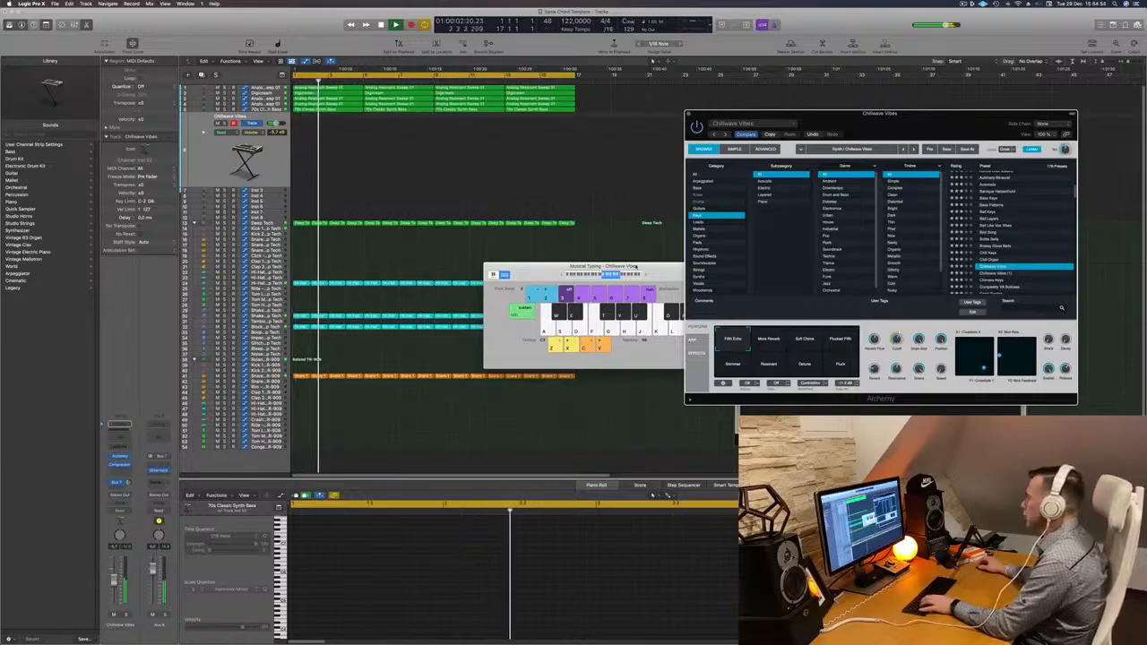
left_click_drag(573, 266, 565, 266)
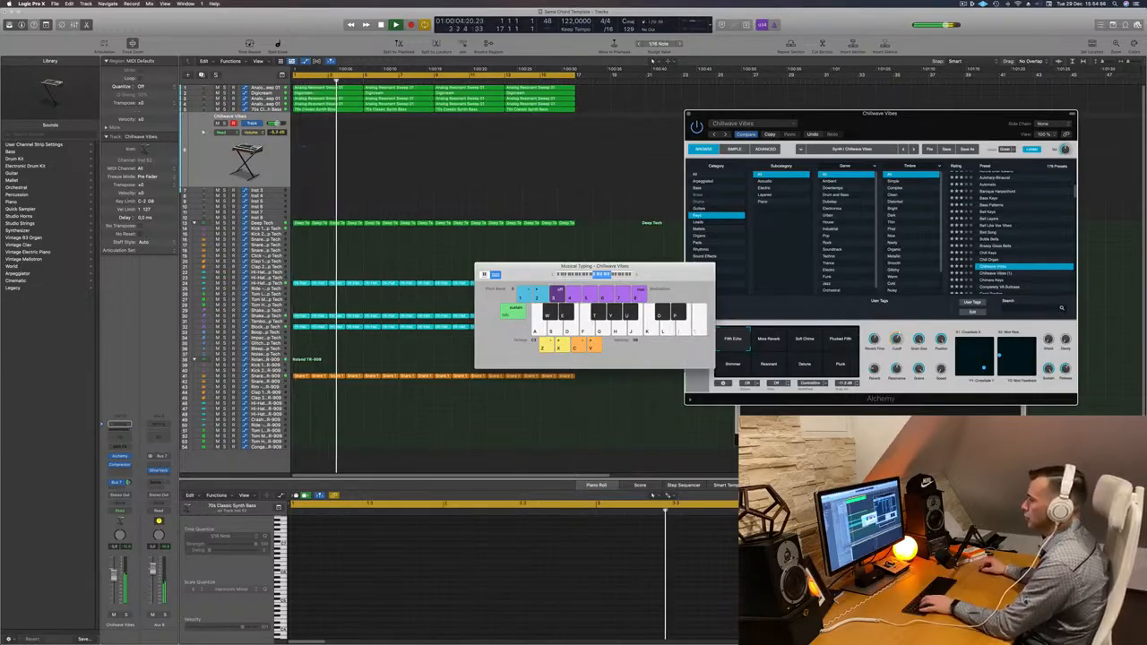
left_click_drag(115, 575, 118, 565)
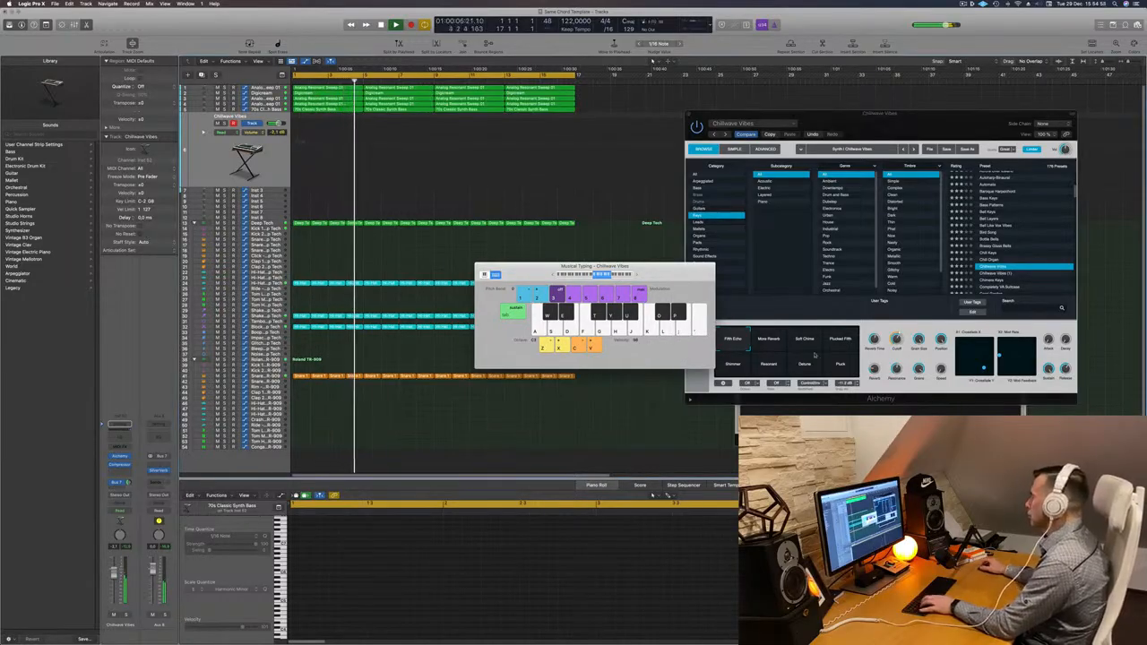
- Compare Chillwave Vibes' Soft Chime, Plucked Fifth and Detune snapshots, choose Pluck and raise the track volume to +2.4 dB
left_click(805, 344)
left_click(841, 342)
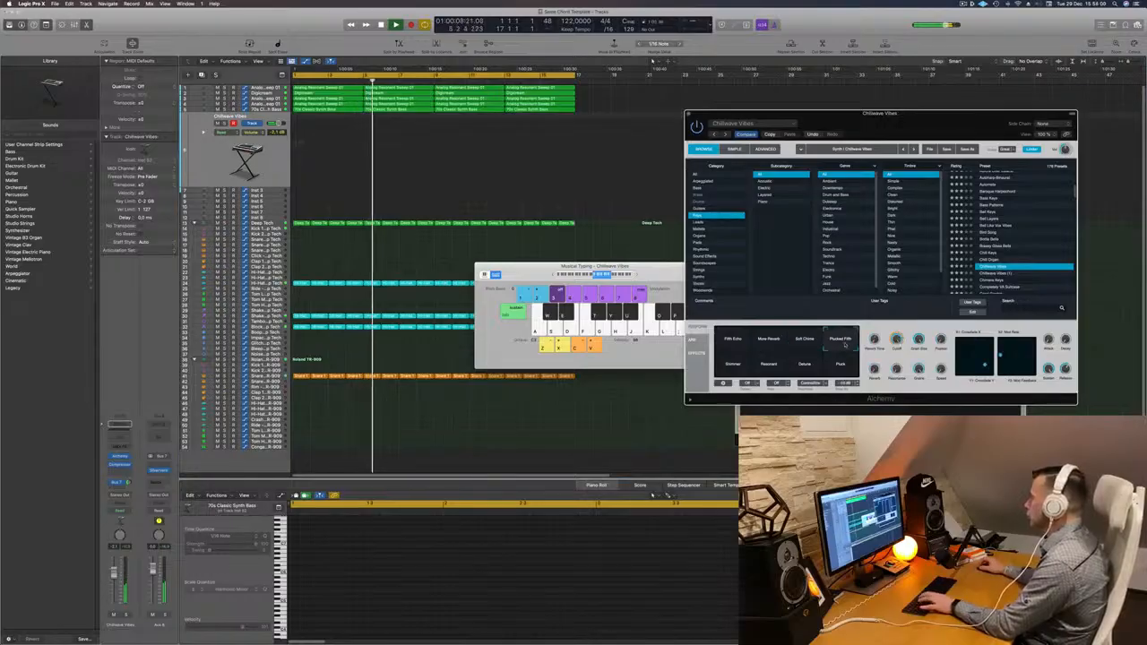
left_click(840, 364)
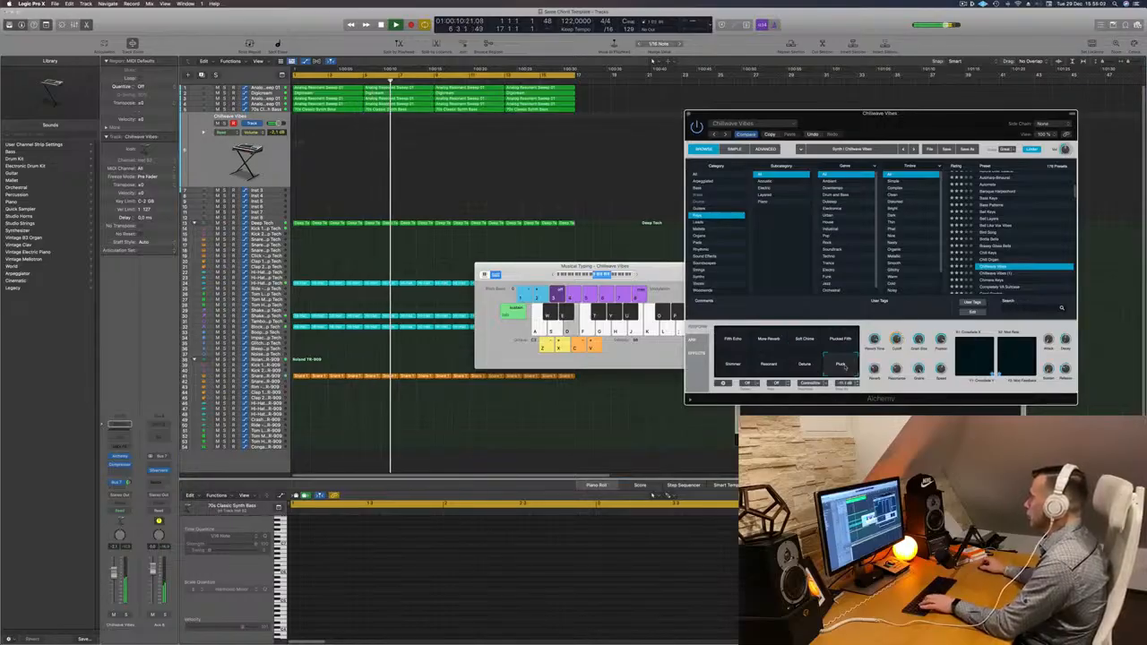
left_click_drag(114, 574, 114, 565)
left_click(364, 430)
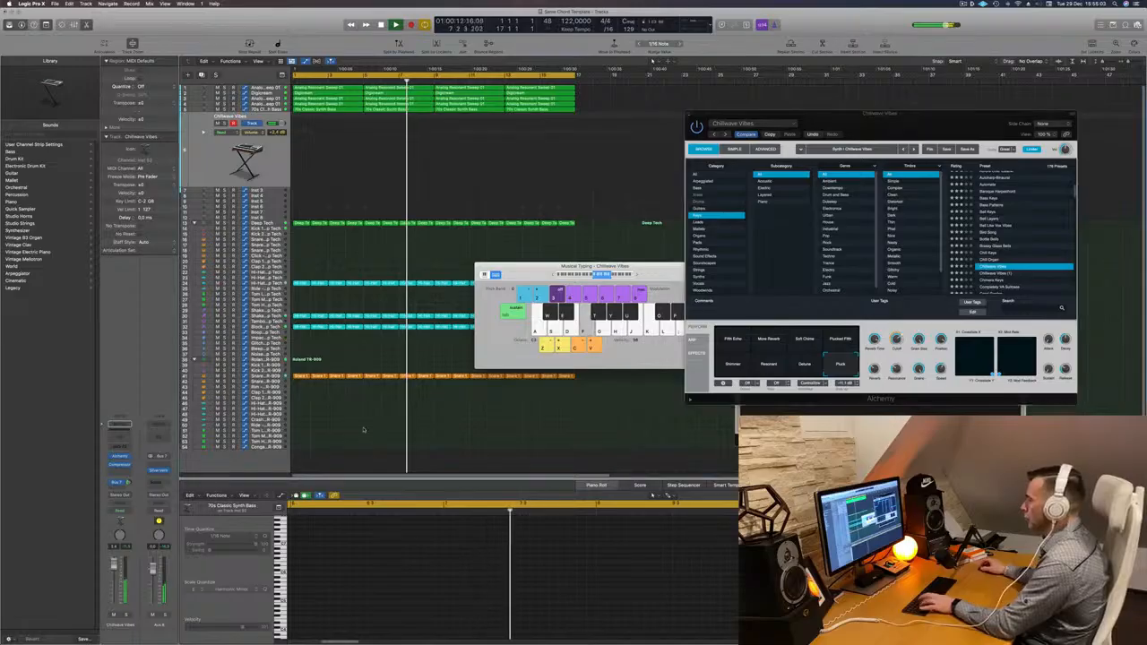
left_click(1065, 148)
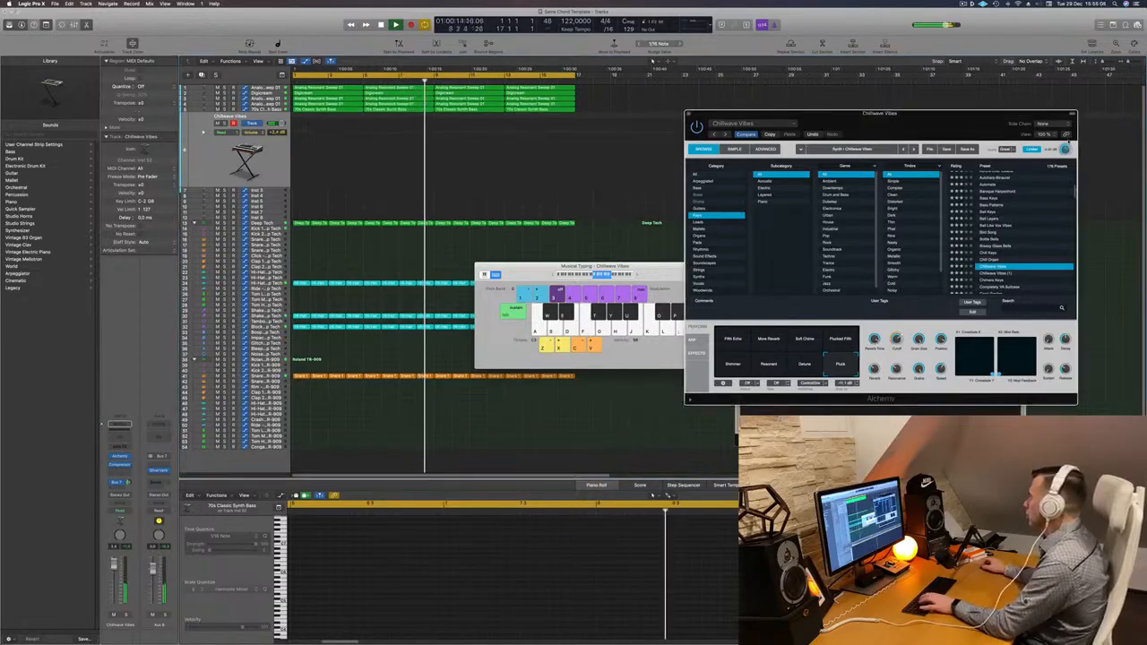
left_click(805, 365)
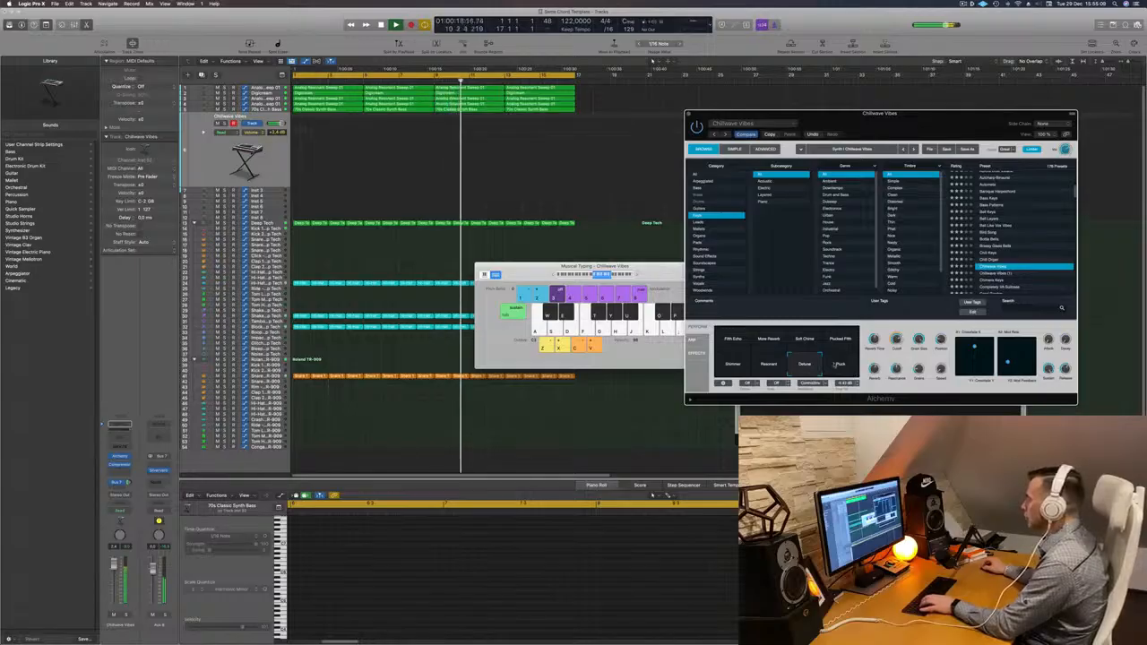
left_click(841, 365)
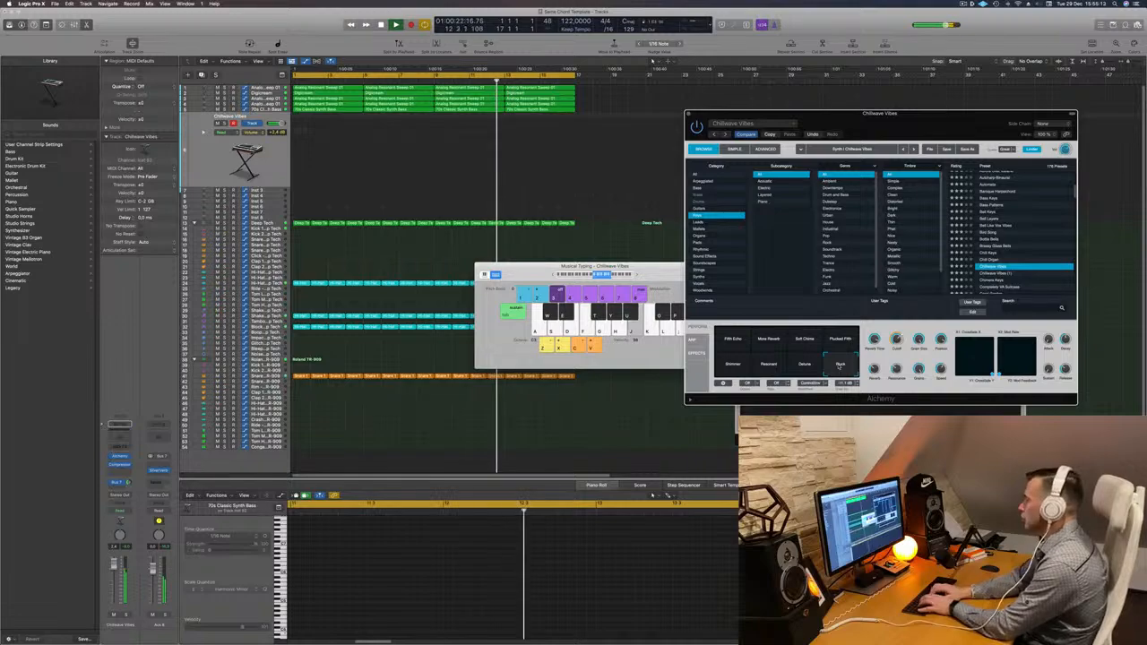
- Record a Chillwave Vibes melody over the looped section and stop the recording
key("r")
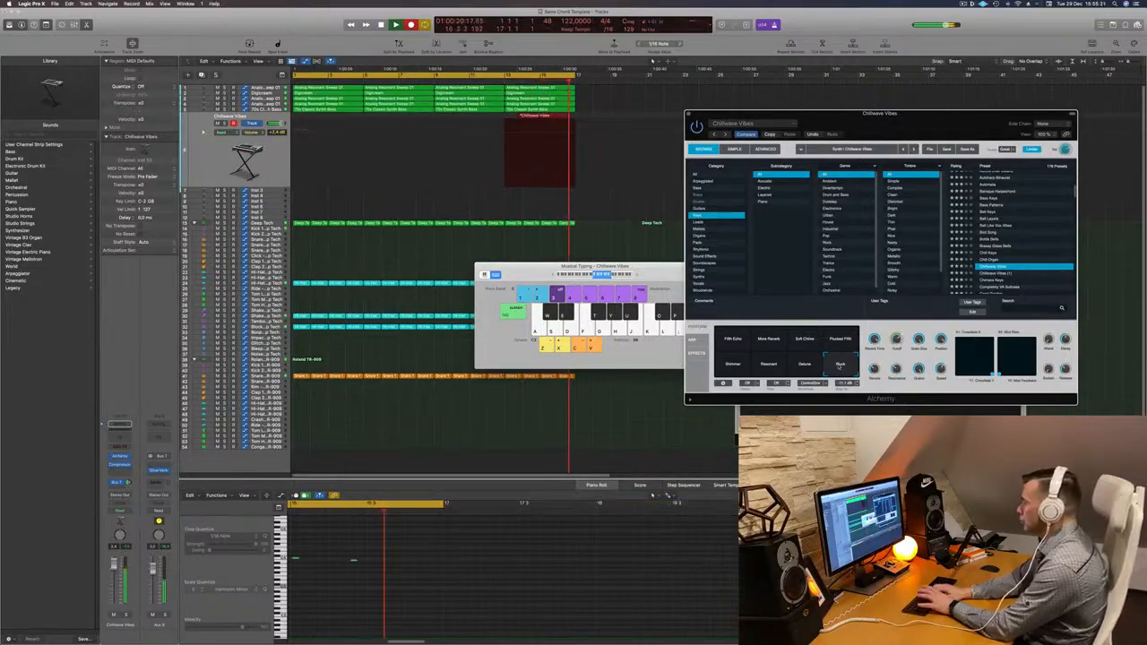
key("space")
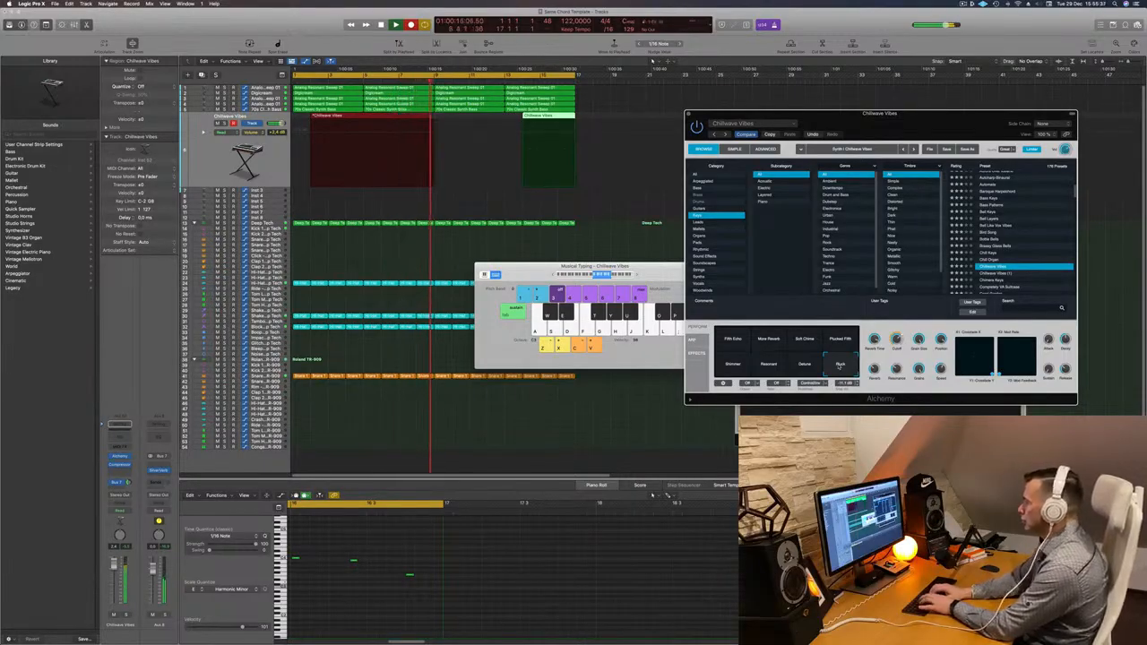
key("space")
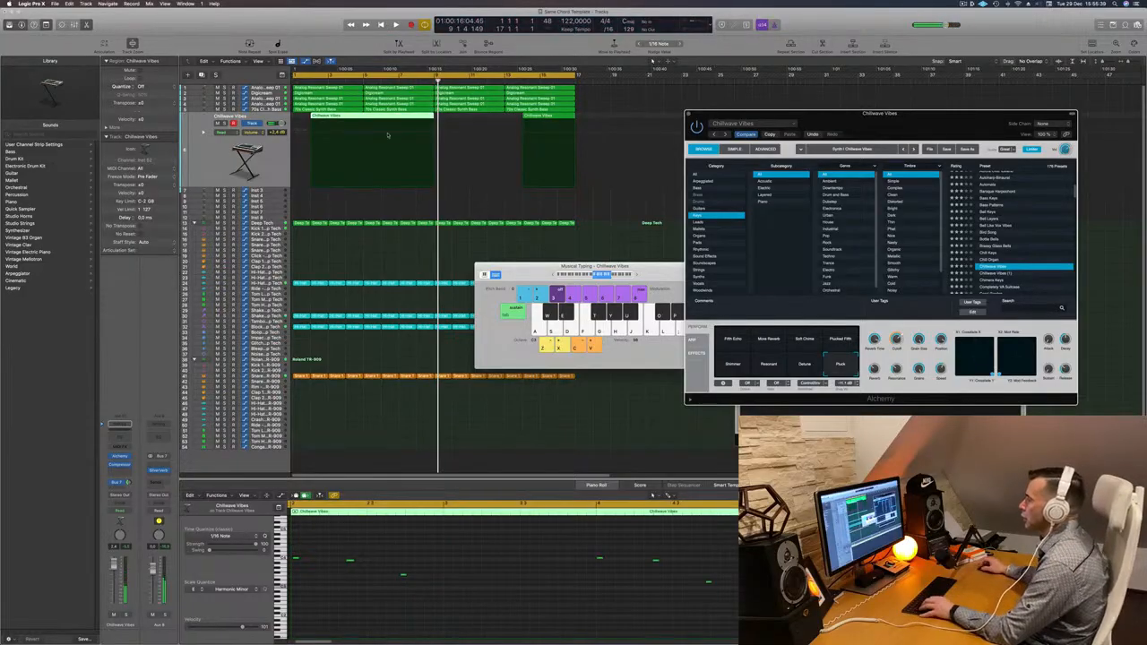
- Split the long Chillwave Vibes region at bar 5, delete its first part and move the remaining four bars to bar 1
left_click_drag(362, 119, 318, 187)
left_click(334, 117)
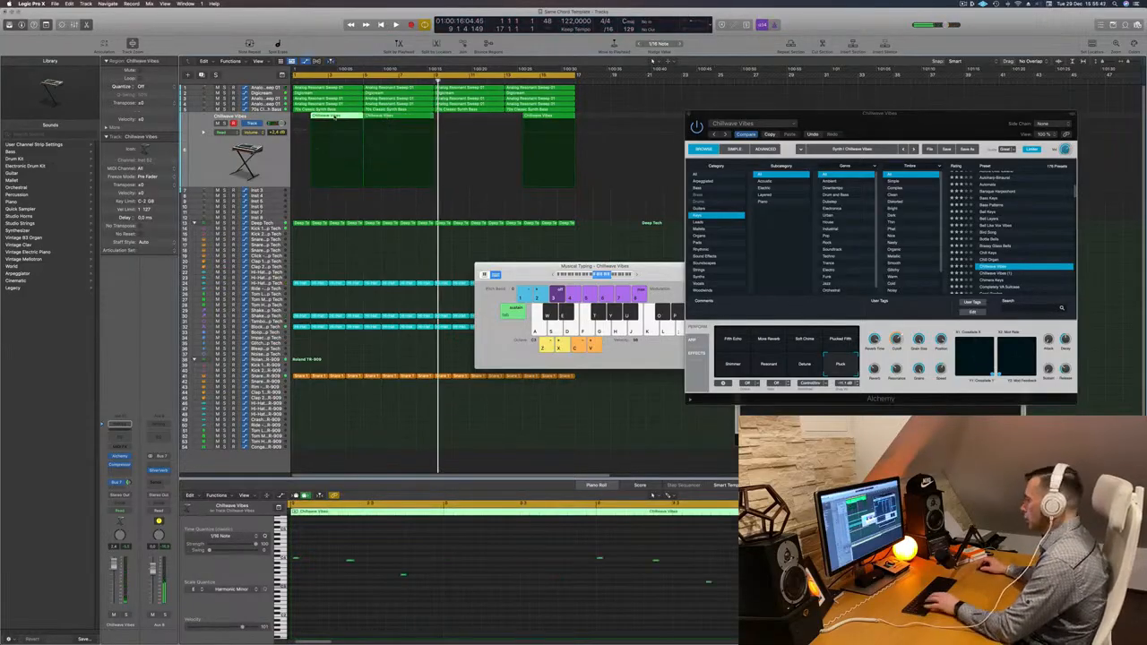
key("Delete")
left_click_drag(387, 118, 317, 118)
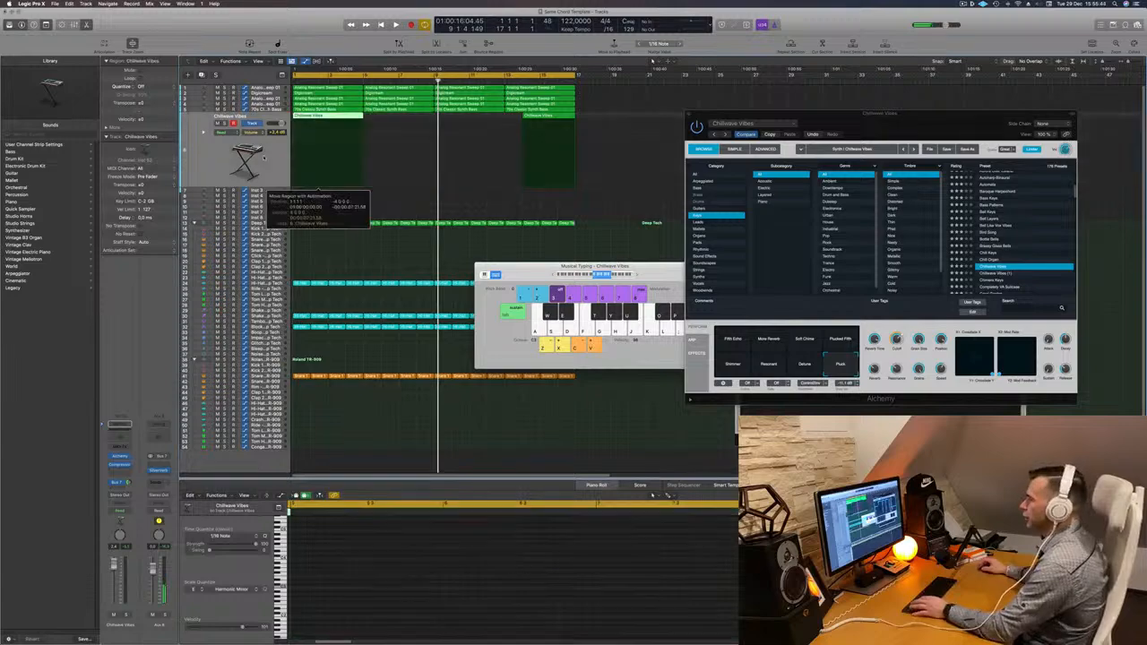
- Play the loop, move the Alchemy window toward the arrangement and transpose the Chillwave Vibes melody notes up one octave
key("space")
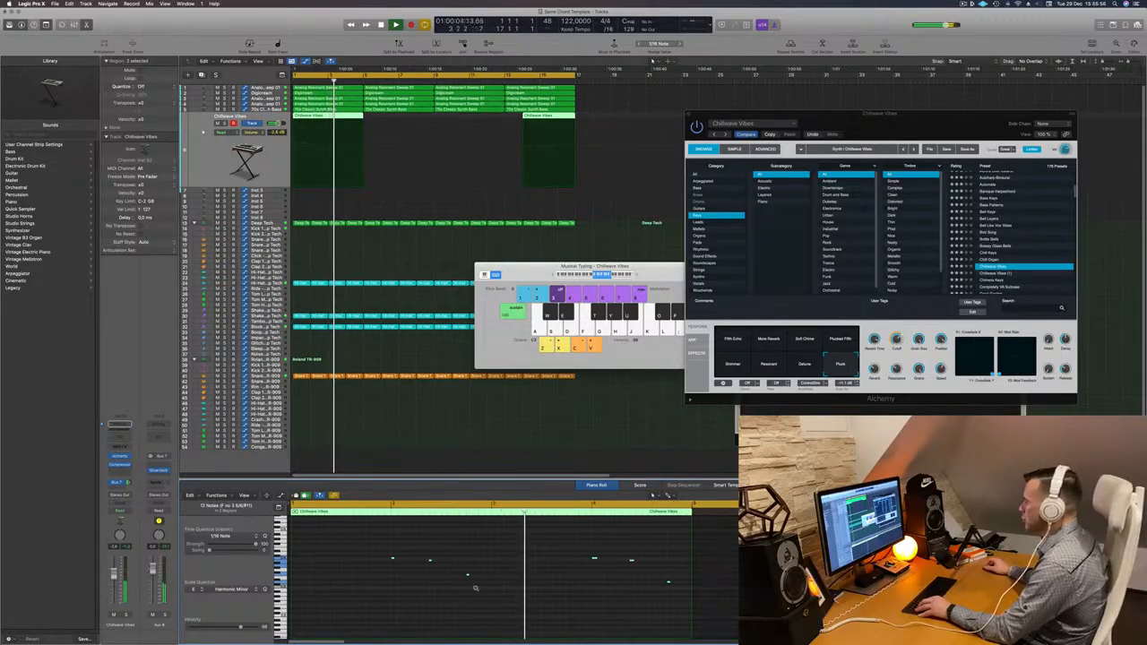
left_click_drag(893, 122, 695, 117)
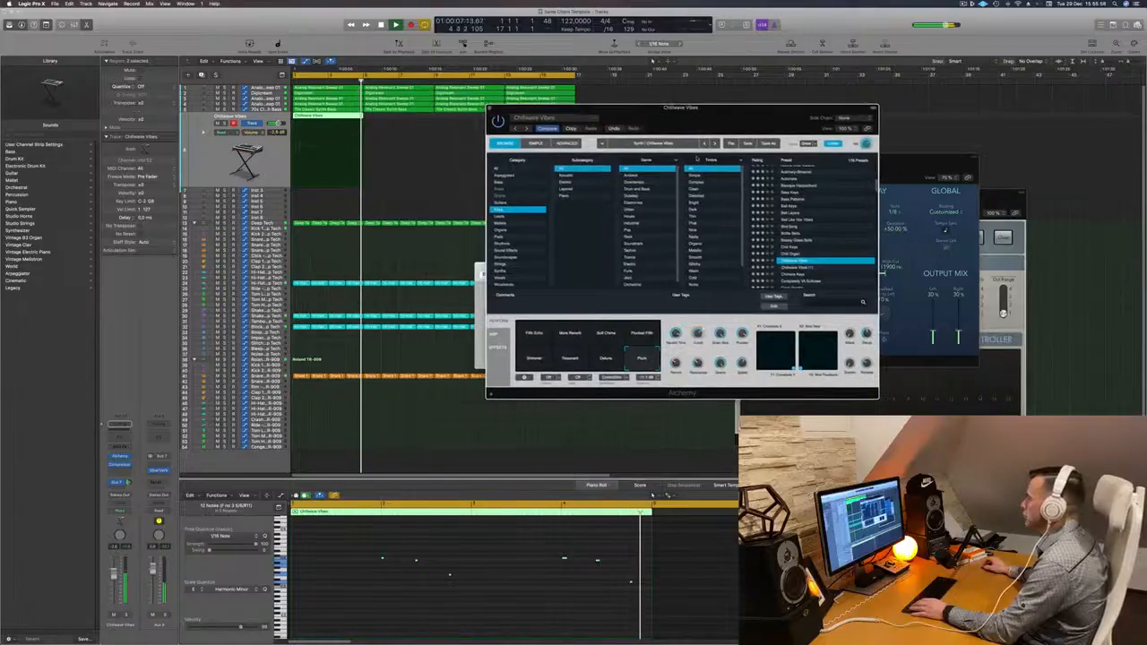
left_click(508, 540)
scroll(507, 539, "down", 2)
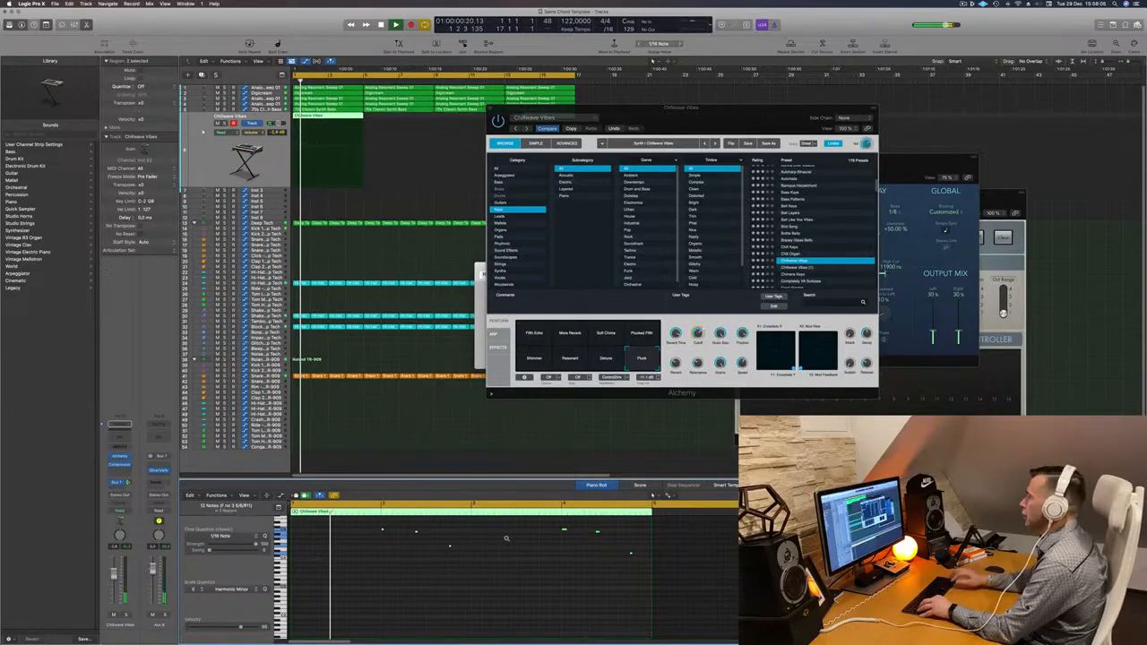
- Move the Alchemy window below the melody track and delete the leftover Chillwave Vibes region at the end of the loop
key("space")
left_click_drag(613, 108, 394, 203)
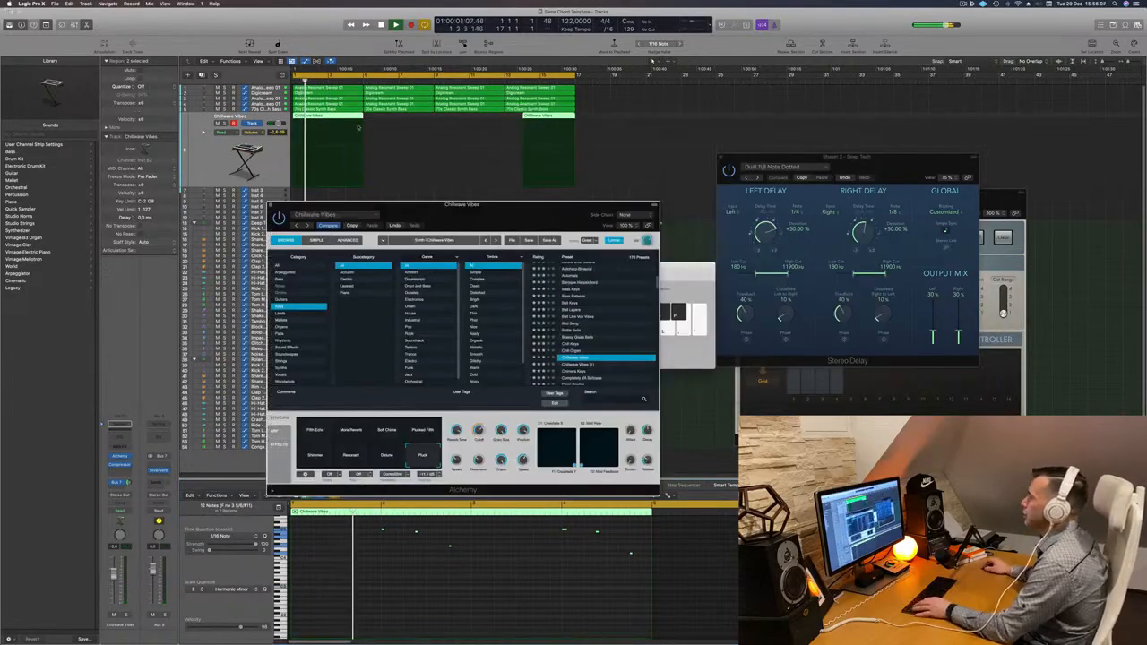
key("Delete")
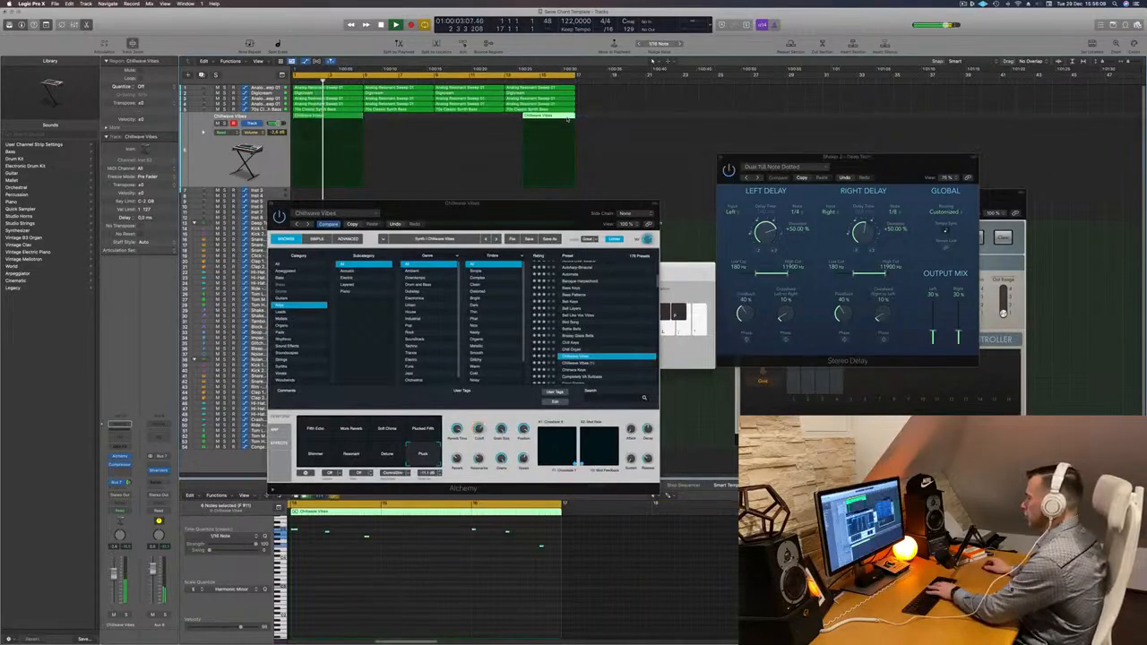
left_click(320, 116)
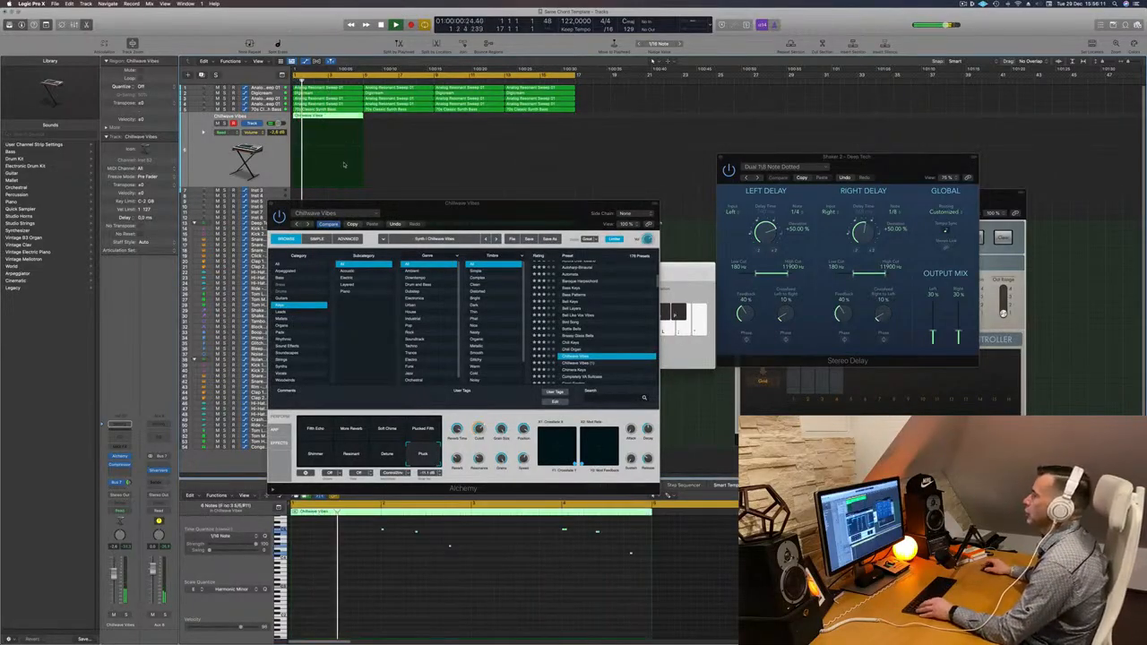
- Duplicate the Chillwave Vibes track with its settings and copy its four-bar region onto the new track at bar 1
scroll(357, 149, "down", 2)
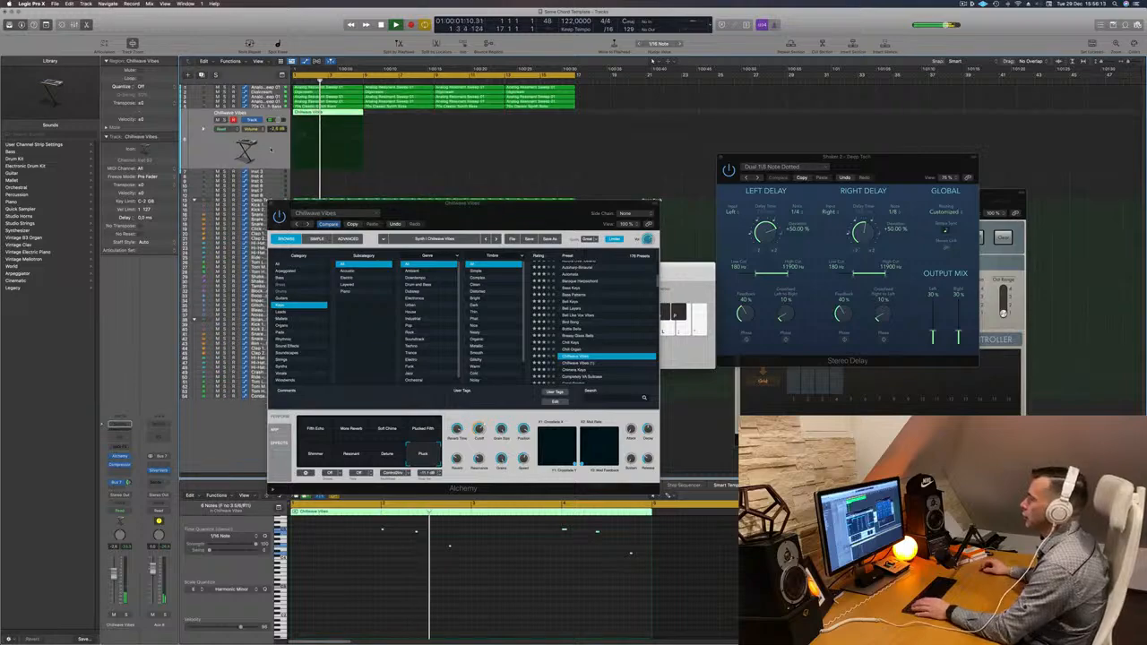
key("space")
key("space")
key("super+d")
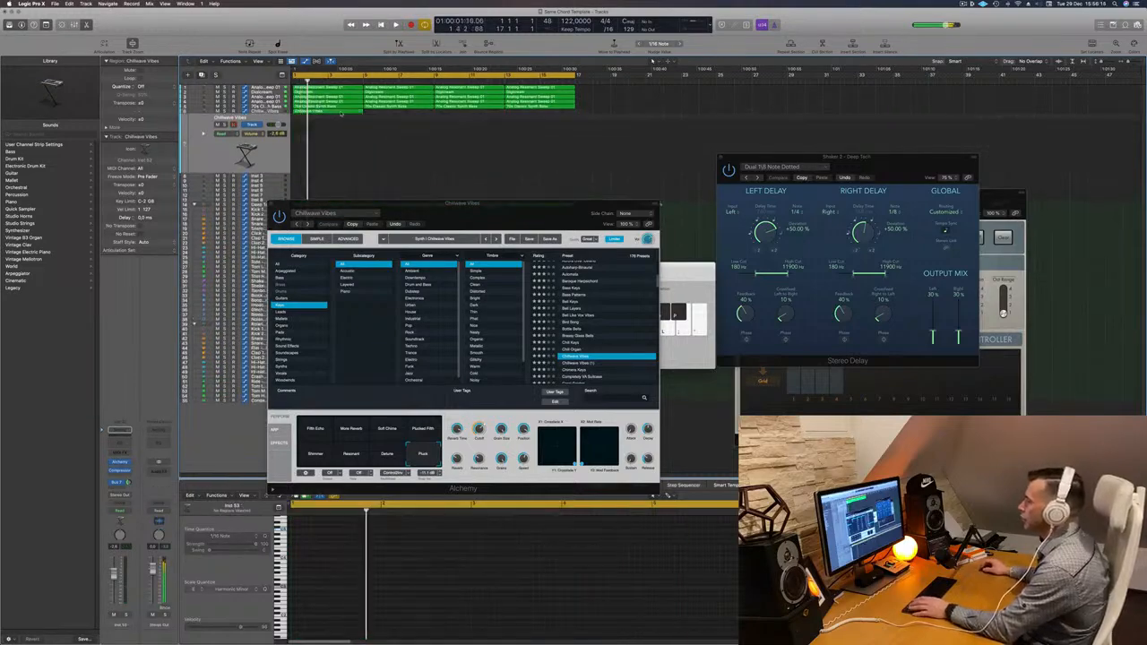
left_click(336, 113)
left_click_drag(334, 112, 337, 132)
- Transpose the copied melody's notes down one octave and lower the volume of both Chillwave Vibes tracks during playback
key("space")
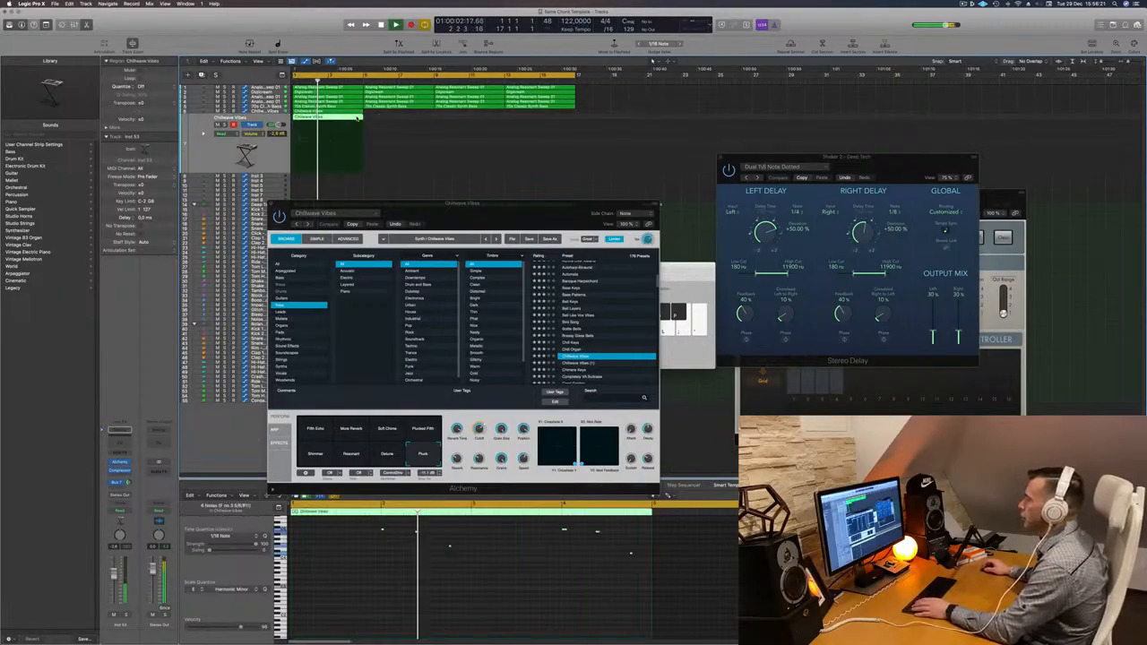
left_click(391, 574)
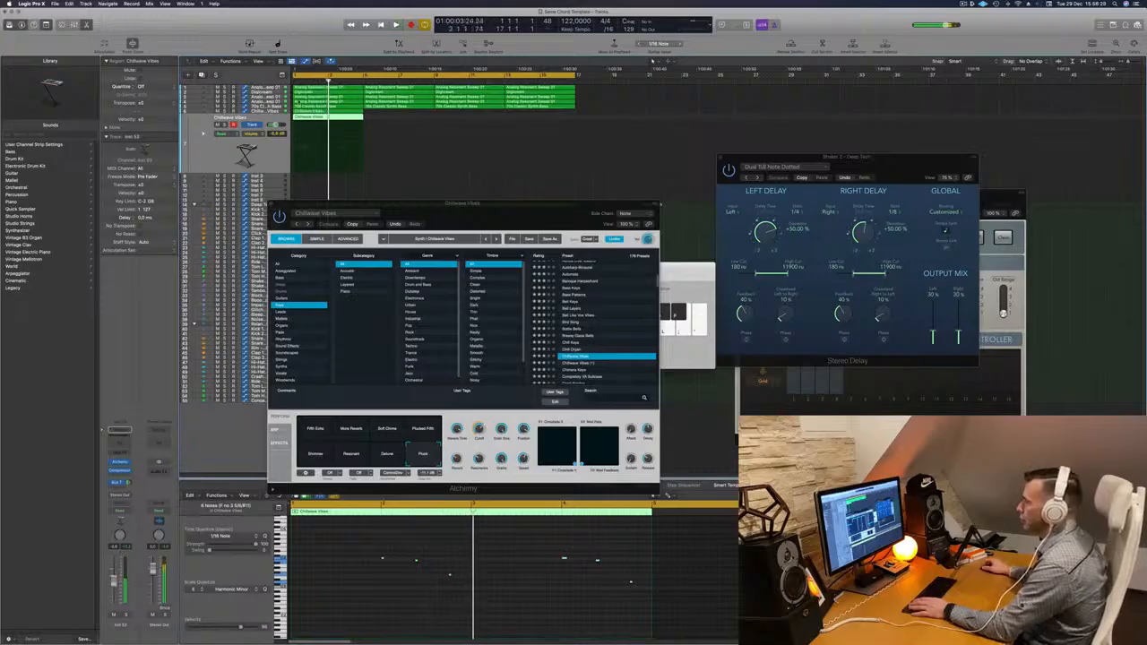
left_click(272, 111)
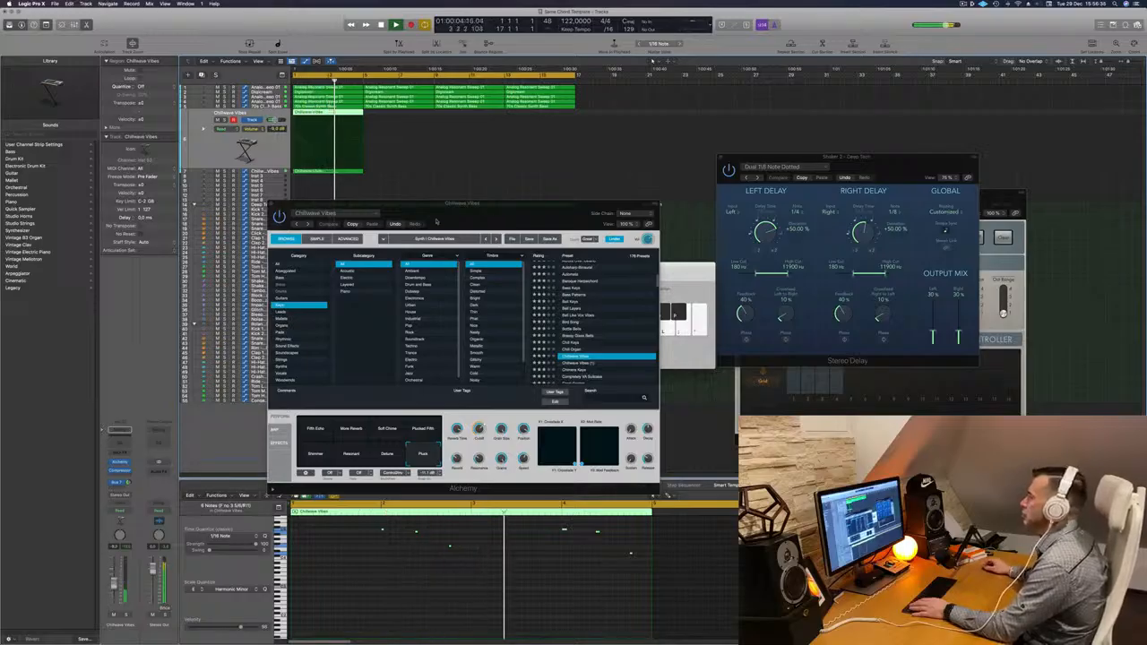
- Close the Alchemy window and copy both four-bar Chillwave Vibes regions repeatedly until they fill the loop up to bar 17
left_click_drag(437, 220, 383, 226)
left_click(219, 209)
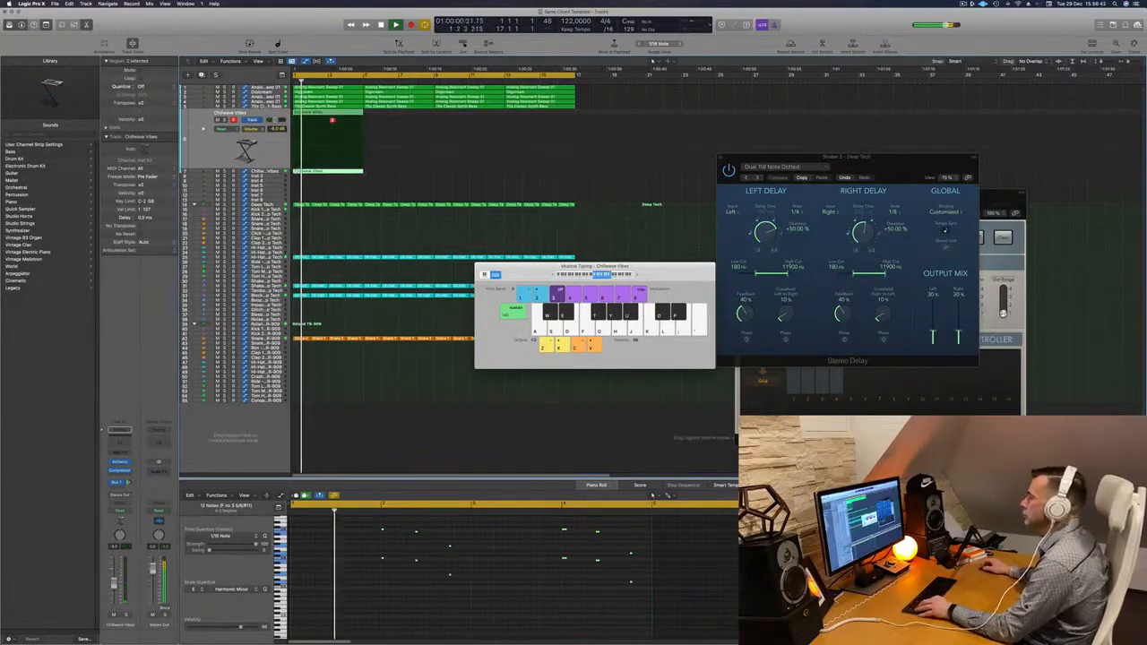
left_click_drag(320, 114, 322, 171)
left_click_drag(414, 115, 480, 118)
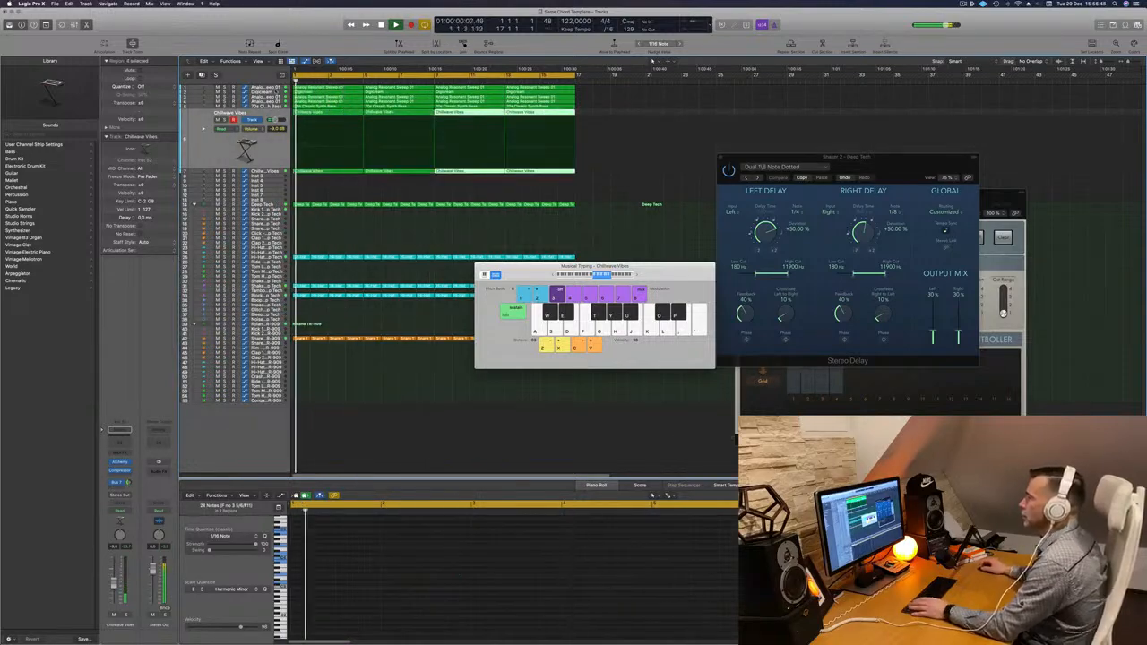
- Mute the first Analog Resonant Sweep 01 track and restart playback of the loop
left_click(275, 89)
key("space")
key("space")
left_click(217, 96)
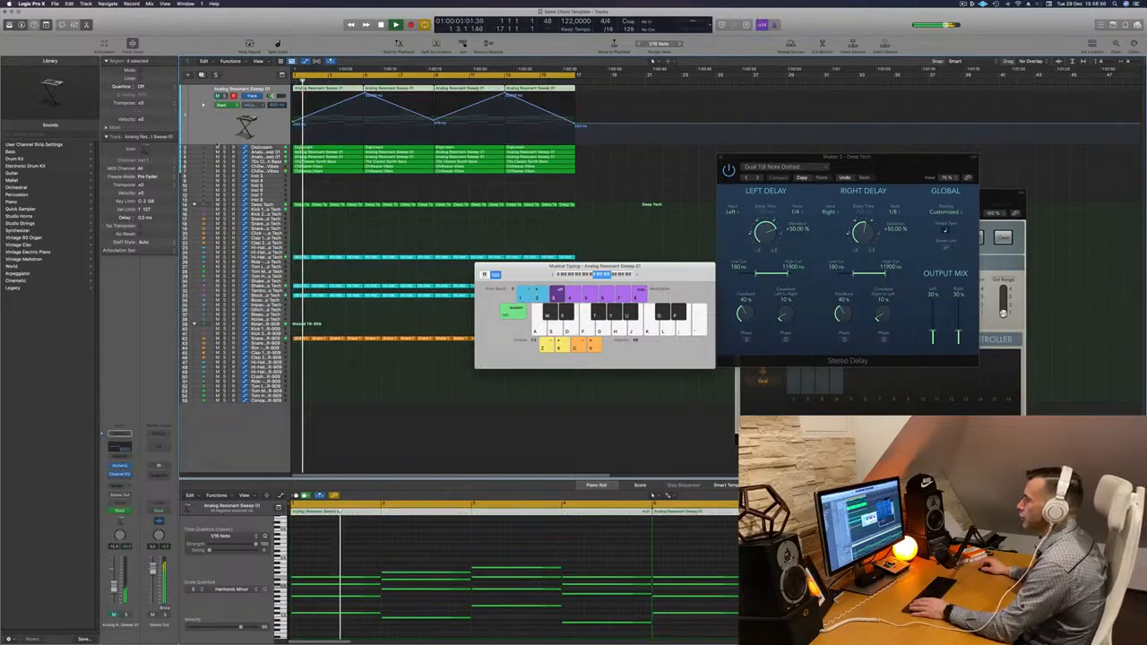
- Replay the loop from the start with the Digicream track muted and switch the track back on
left_click(271, 147)
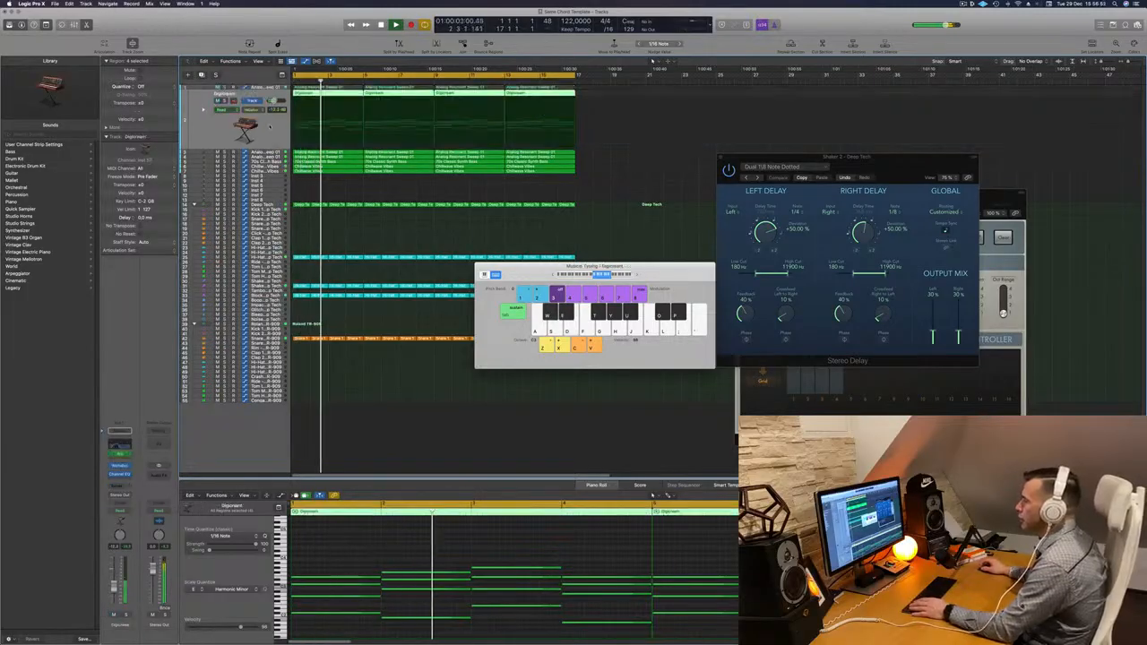
key("Return")
key("space")
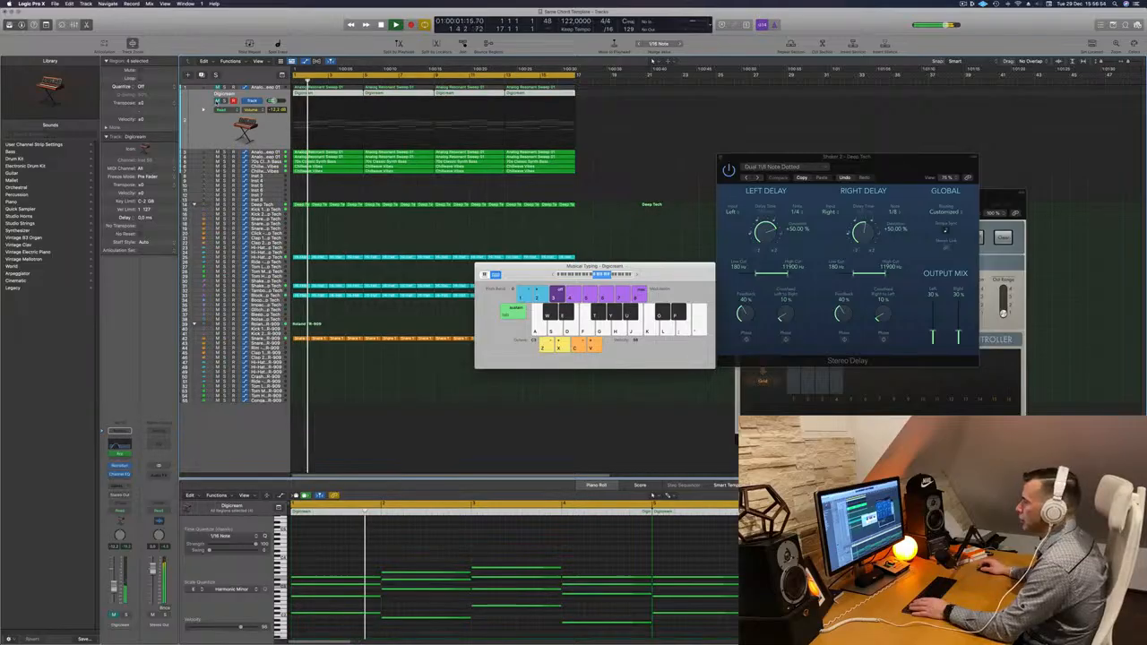
left_click(216, 101)
key("Return")
- Move the second Analog Resonant Sweep 01 track above Digicream and mute both of these tracks
left_click(270, 153)
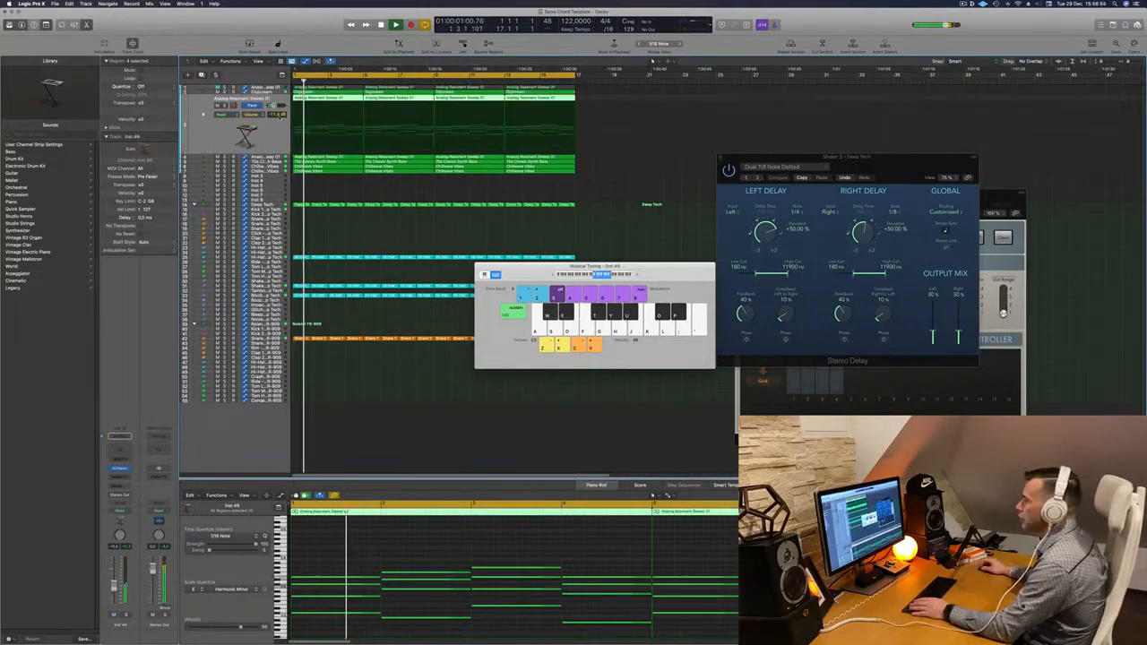
left_click_drag(217, 125, 223, 90)
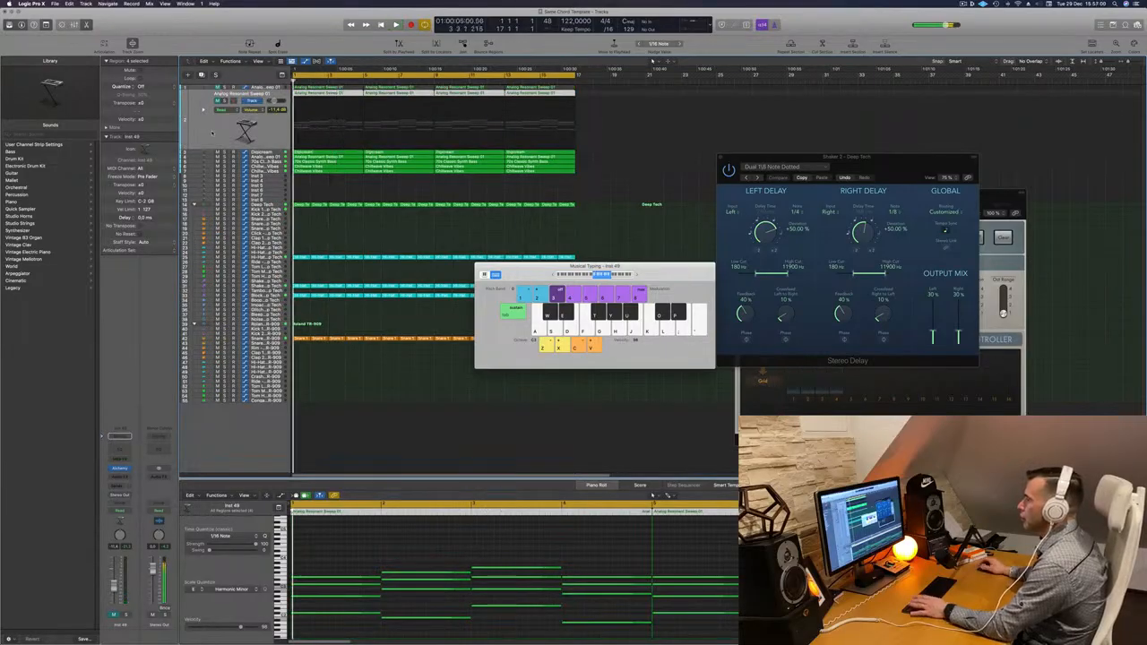
left_click(260, 153)
key("Return")
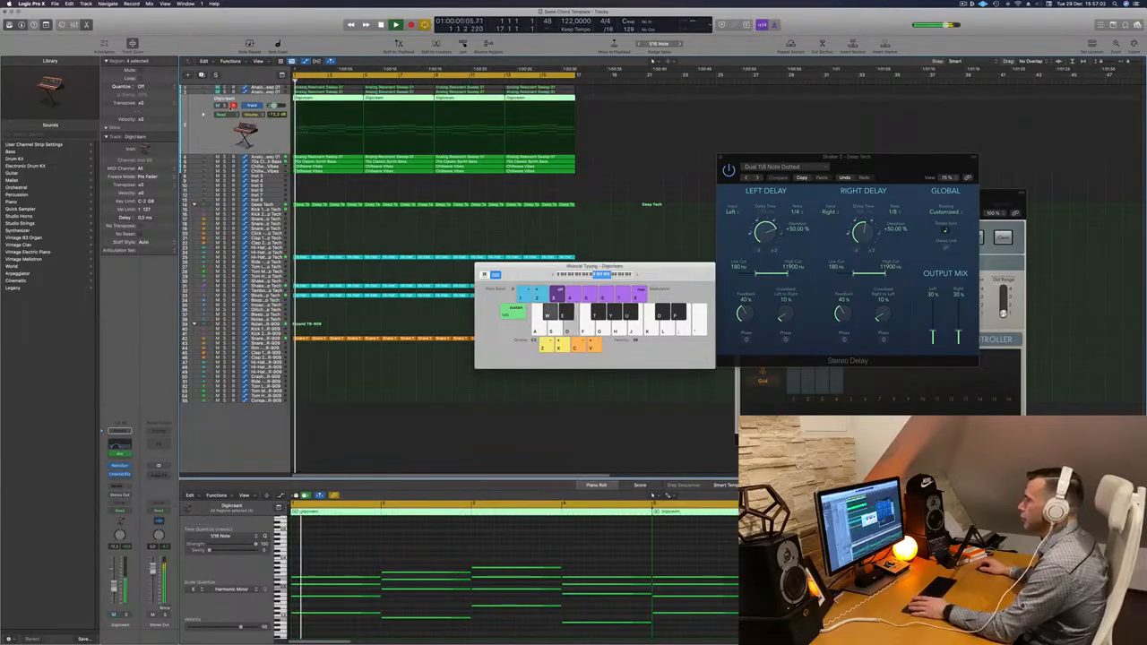
scroll(332, 181, "up", 5)
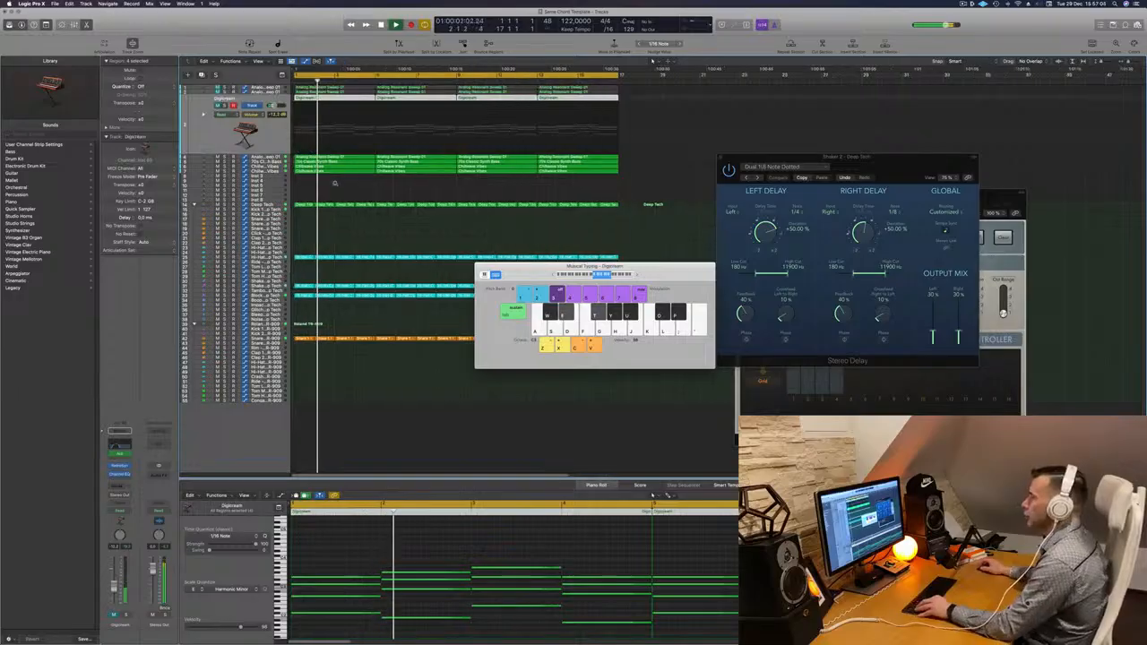
scroll(376, 191, "down", 2)
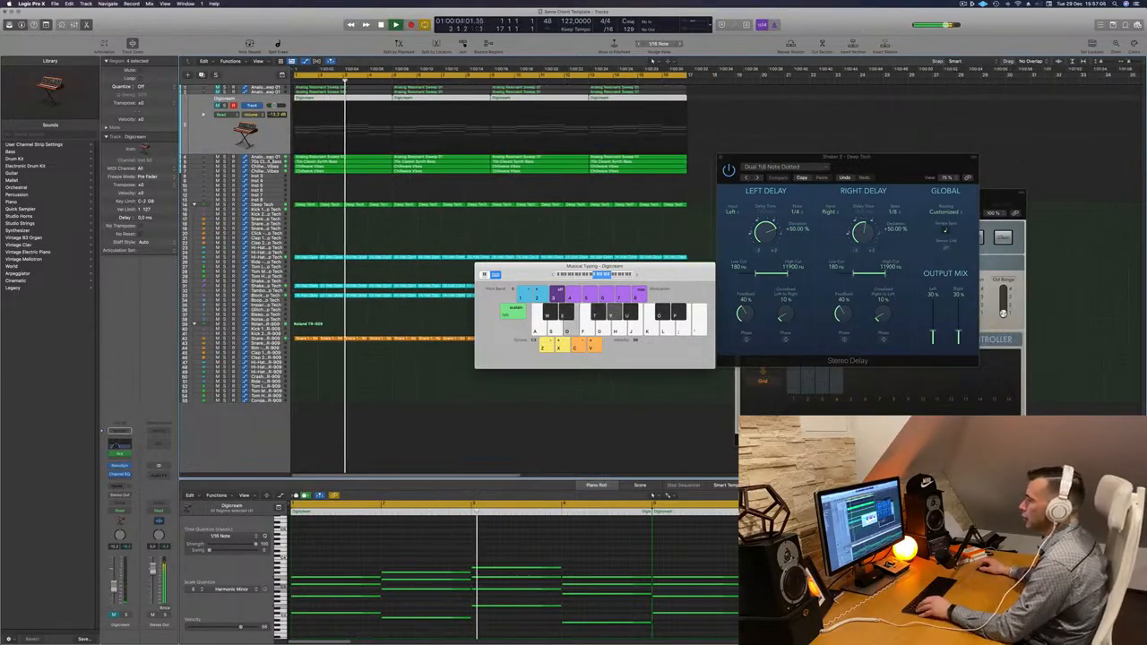
- Mute the 70s Classic Synth Bass track and listen to the loop from the start without it
key("super+z")
key("Return")
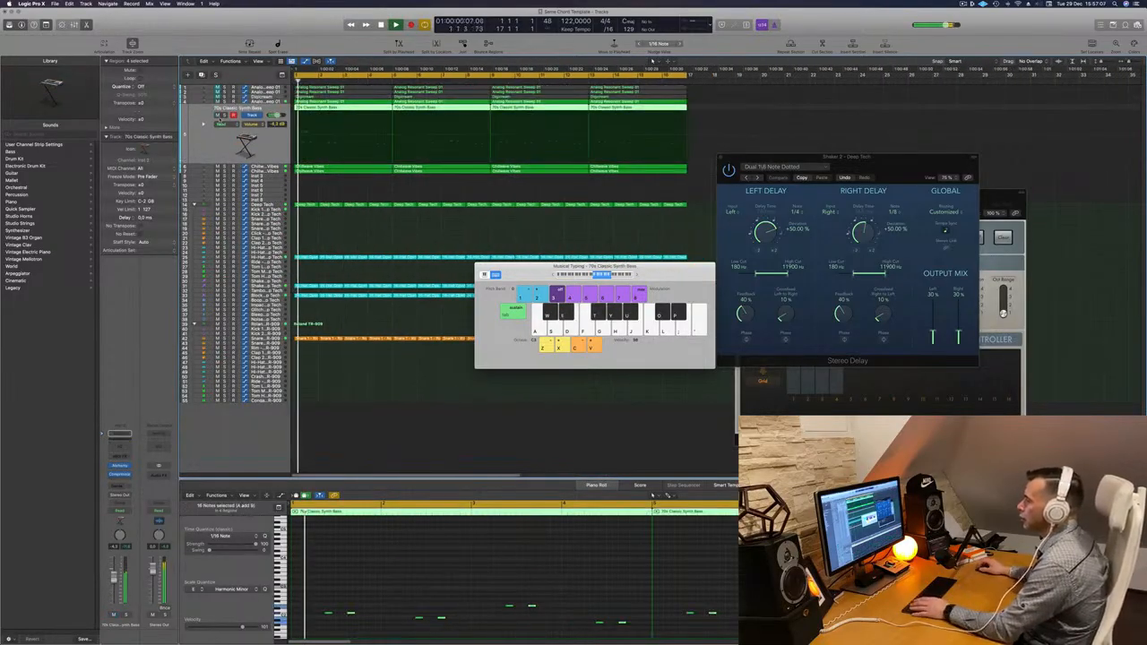
key("m")
scroll(214, 150, "down", 4)
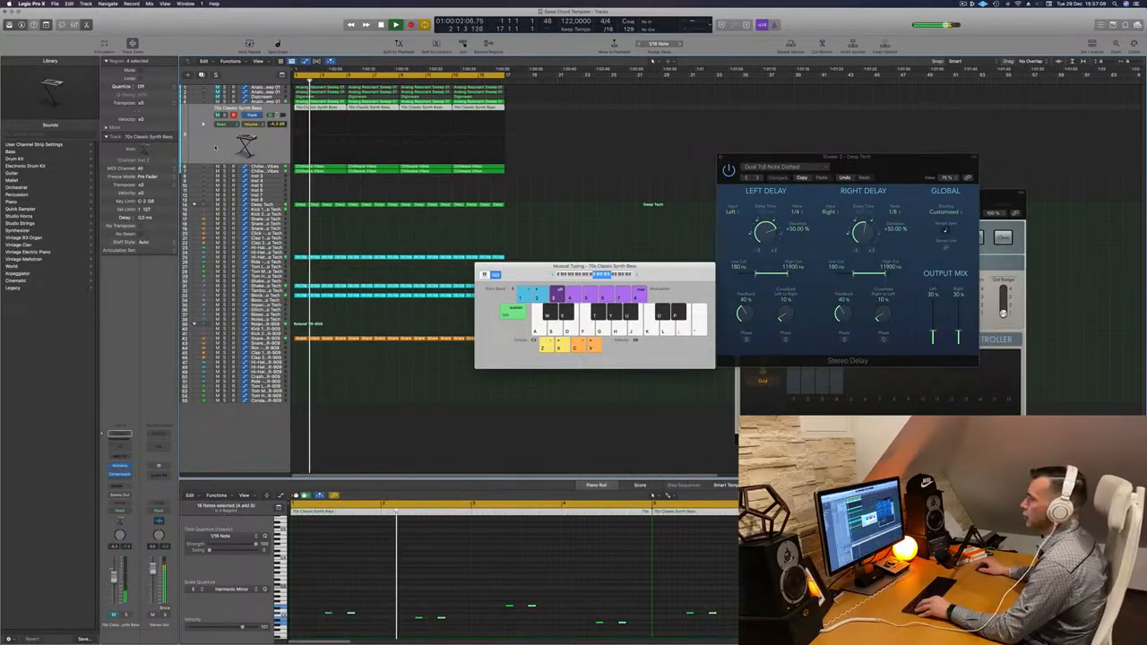
scroll(214, 150, "up", 5)
scroll(279, 153, "up", 2)
scroll(279, 153, "down", 3)
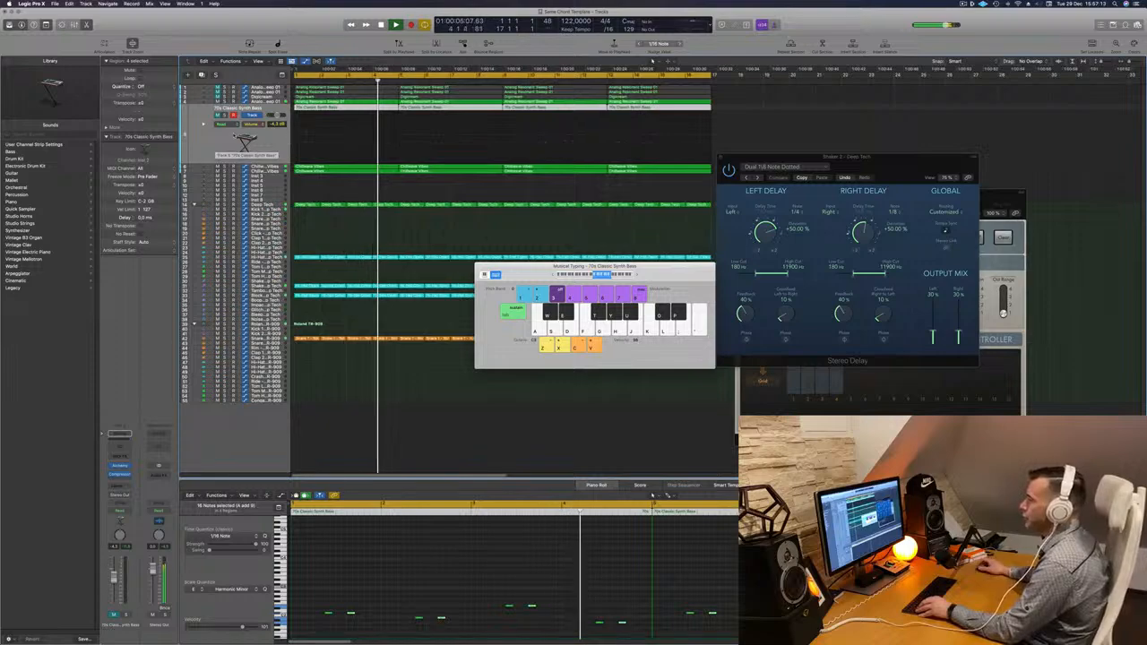
key("super+Left")
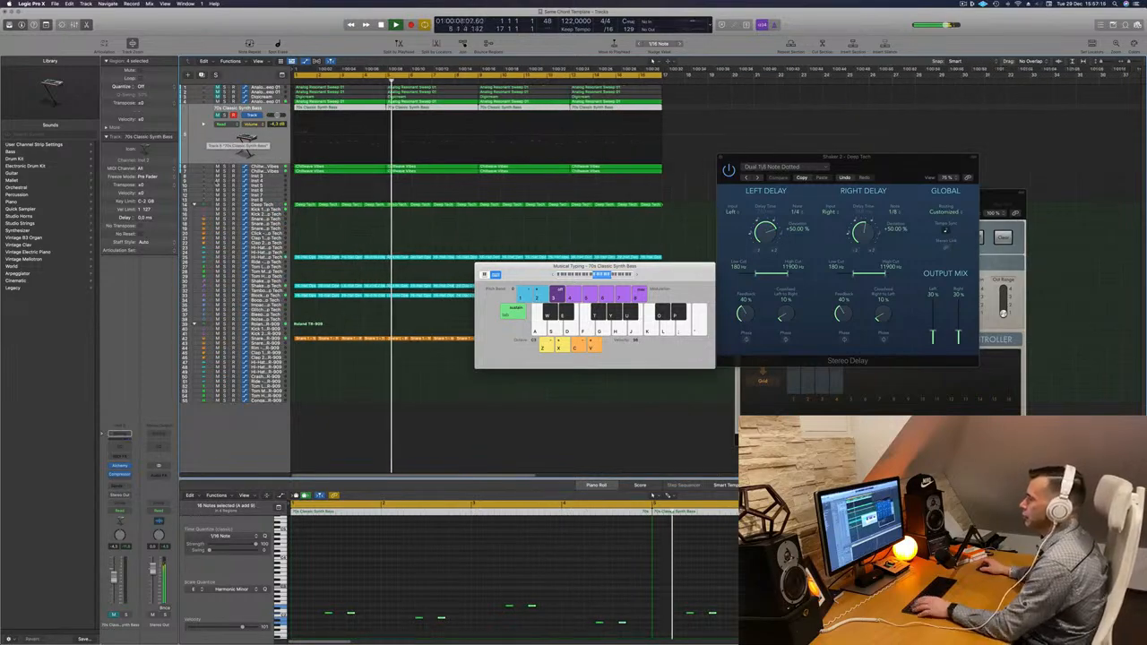
- Adjust the Bus 7 send level on both Chillwave Vibes tracks while the loop plays
left_click(300, 167)
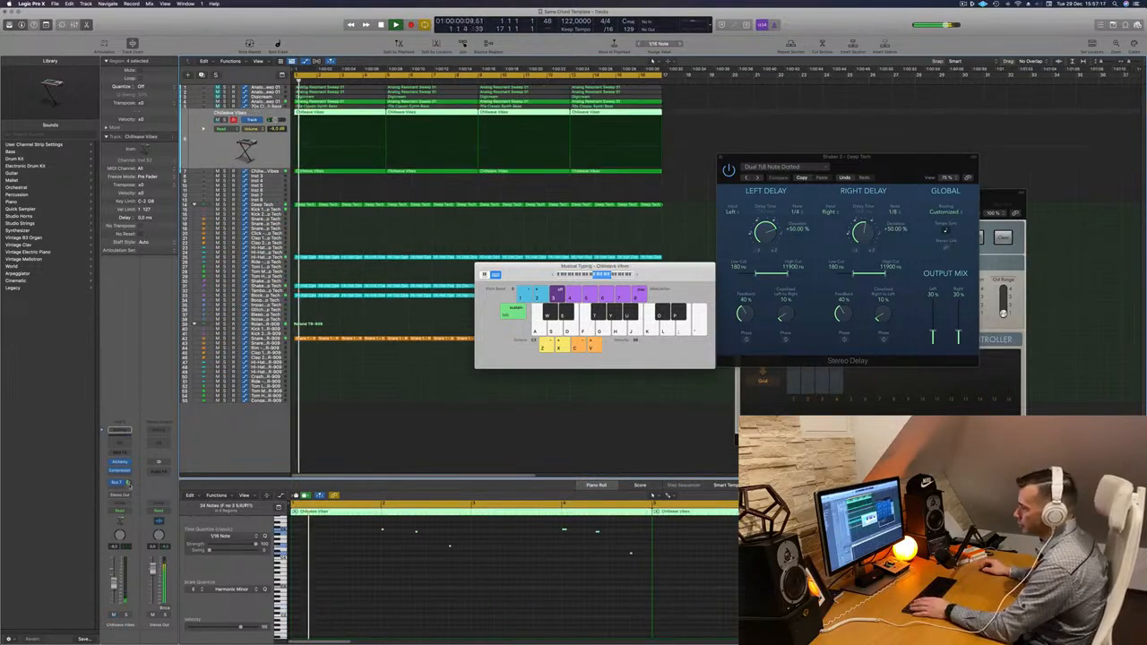
key("space")
key("space")
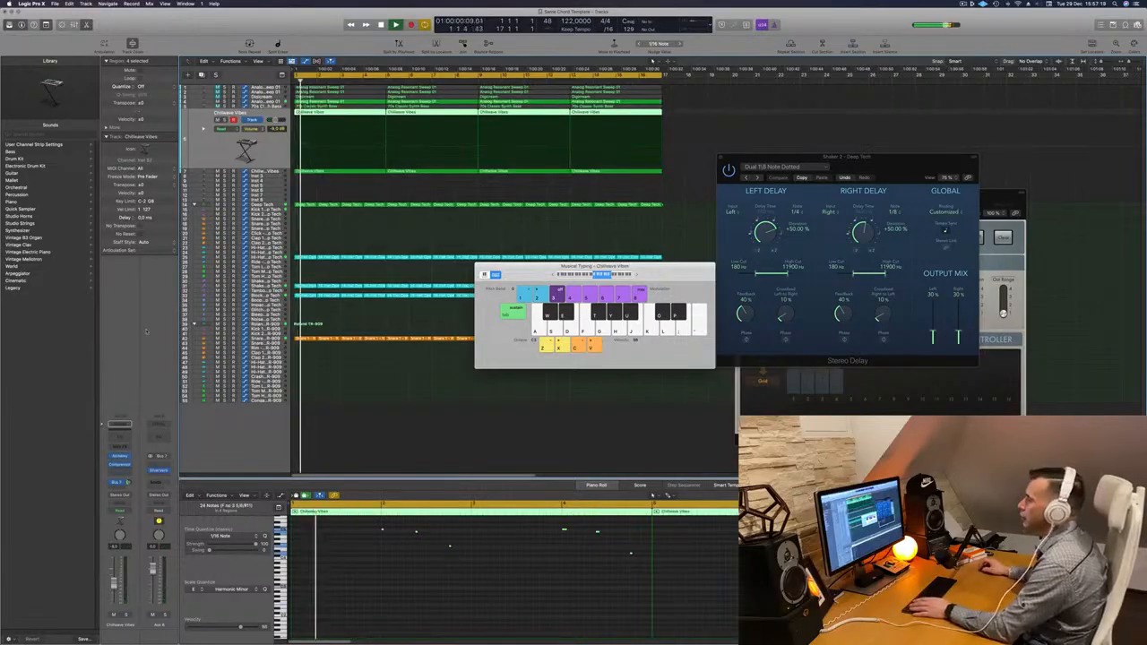
left_click(268, 172)
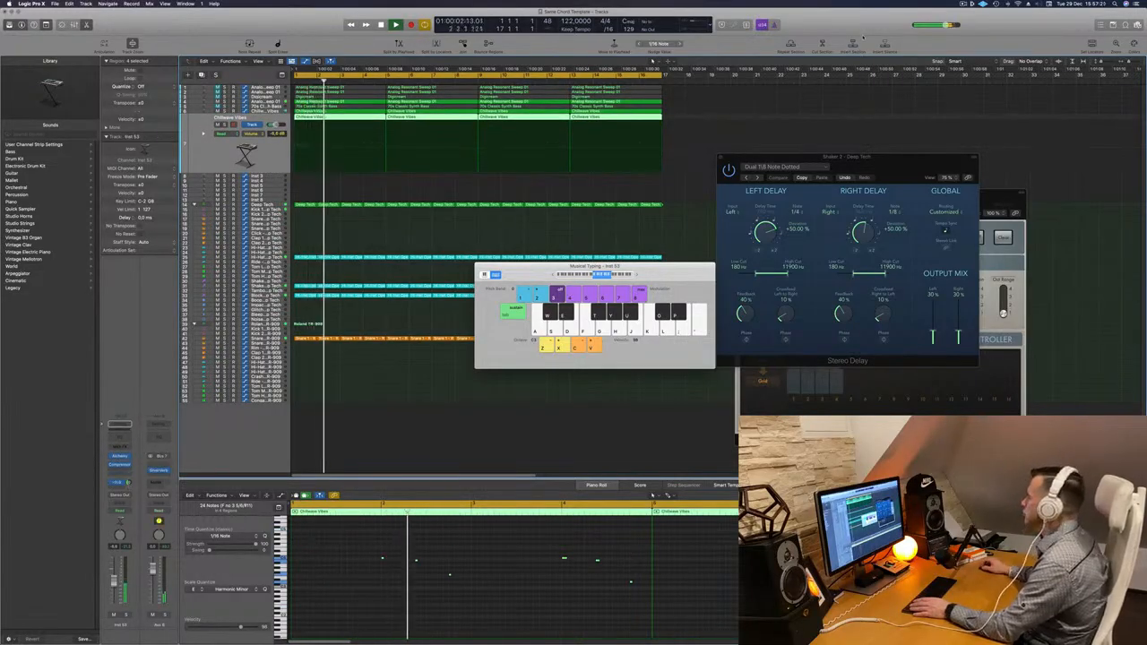
- Move the Musical Typing window away from the arrangement, over the Stereo Delay window
left_click(963, 3)
left_click(963, 4)
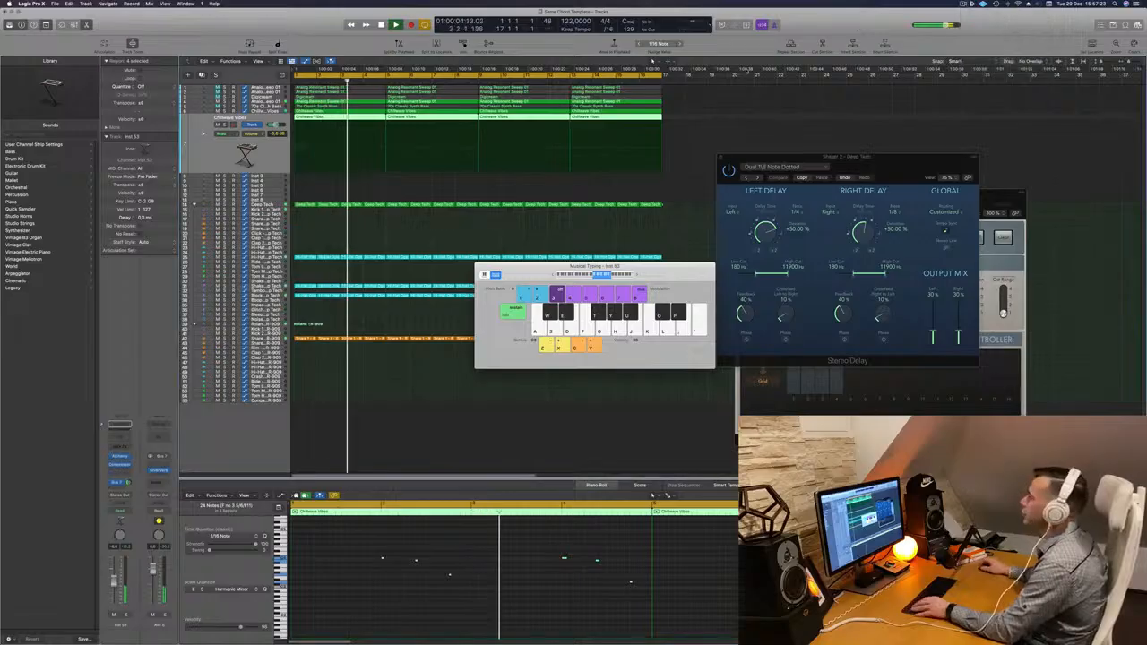
scroll(568, 140, "down", 5)
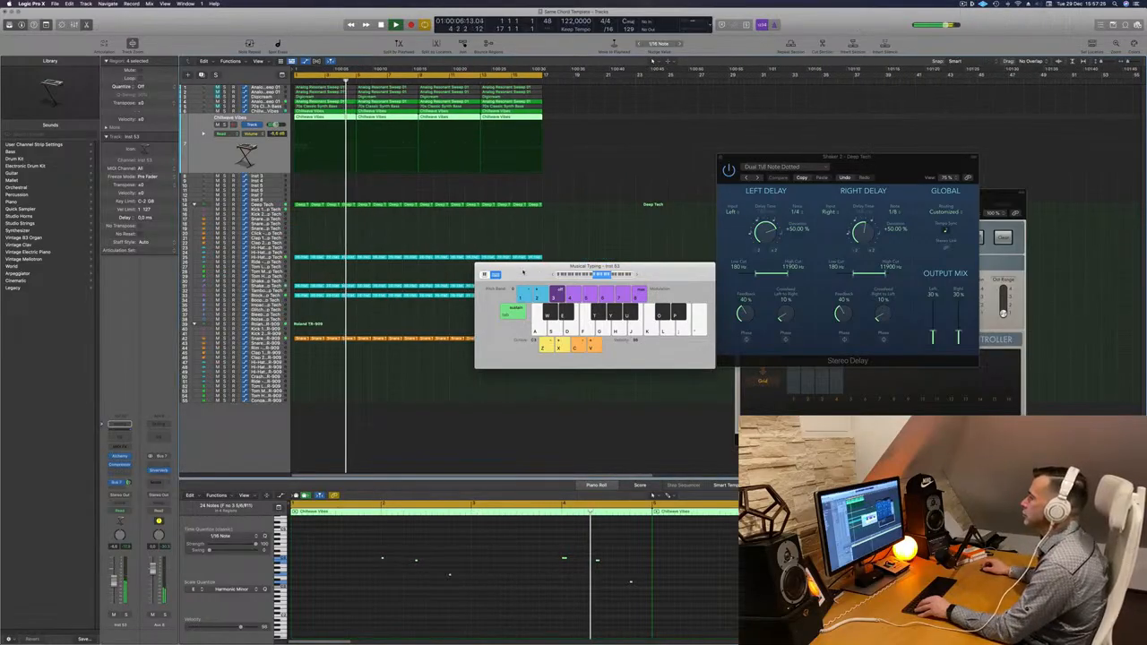
left_click_drag(525, 268, 742, 198)
scroll(388, 192, "up", 1)
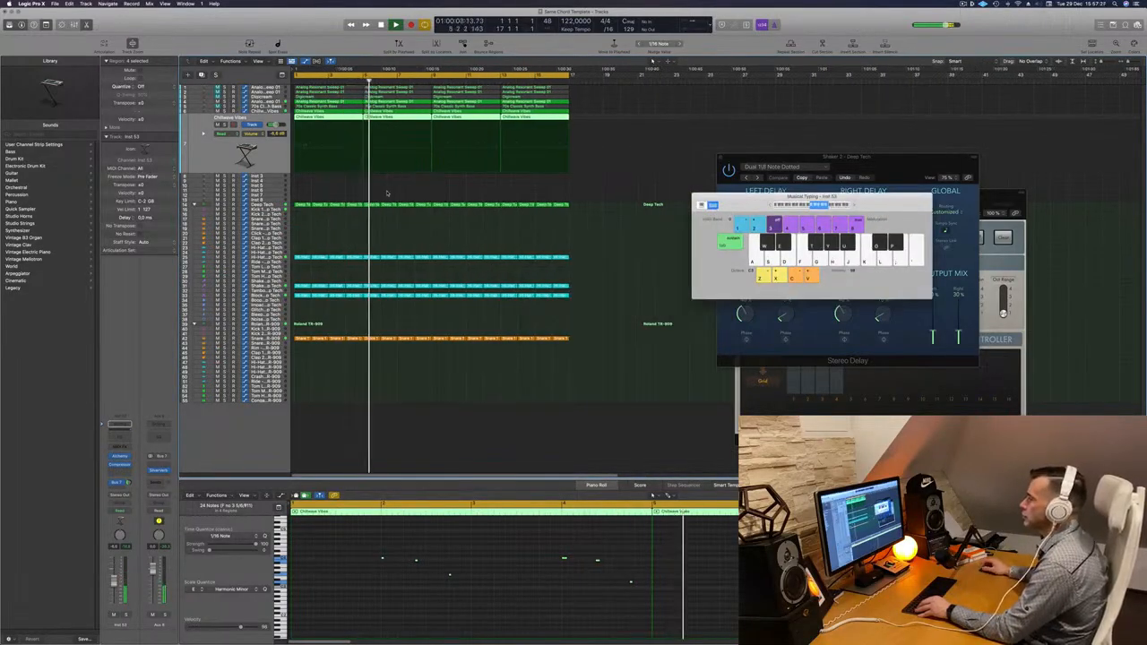
- Unmute the 70s Classic Synth Bass track and look over its Alchemy instrument settings while the loop plays from the start
left_click(266, 295)
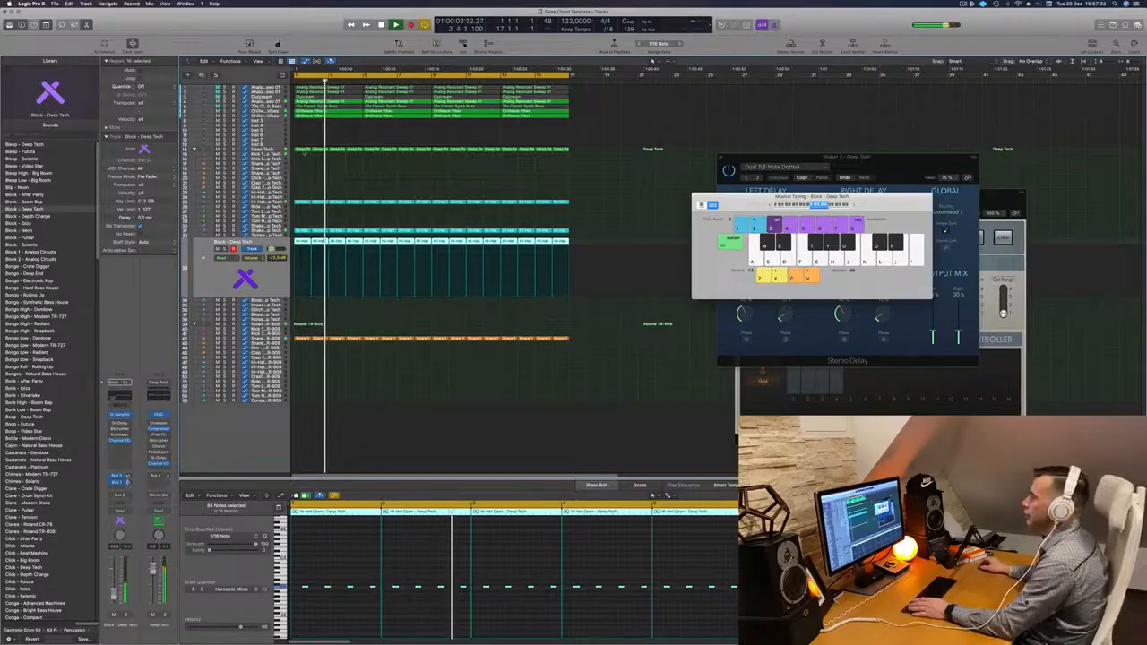
left_click(259, 108)
key("Return")
key("Return")
key("Return")
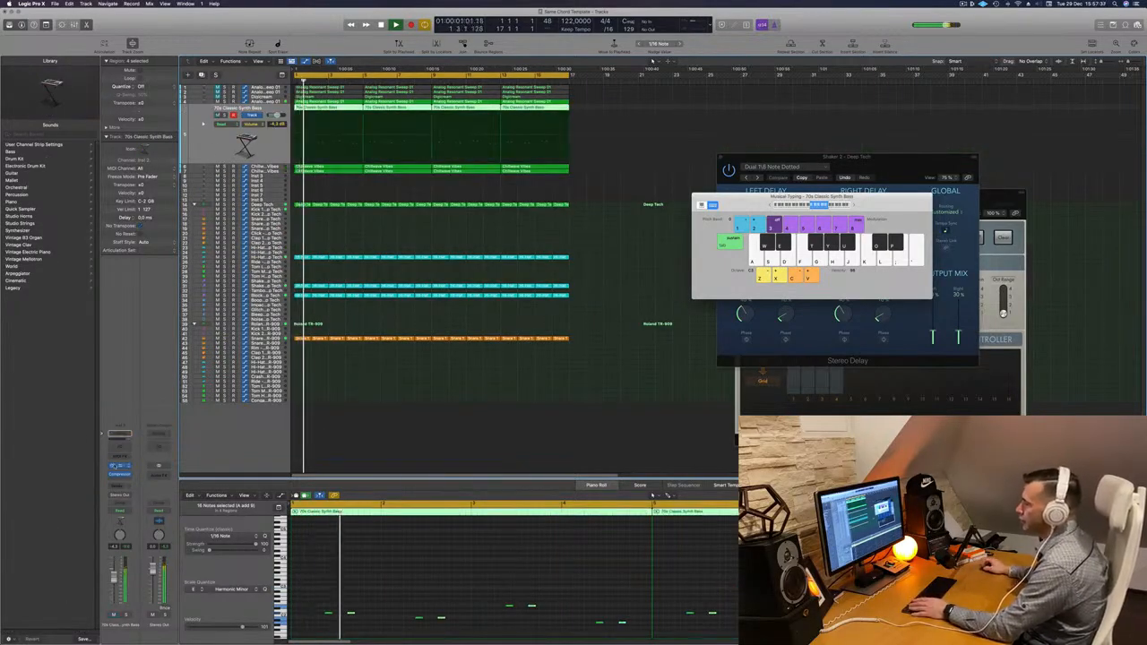
left_click(124, 465)
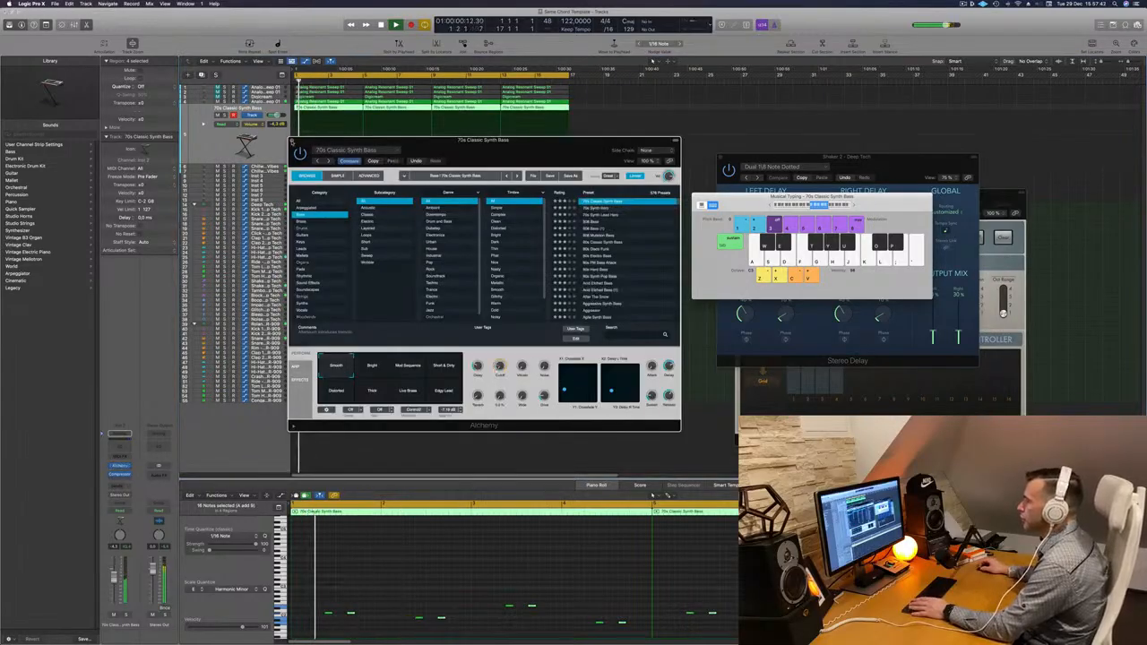
left_click(292, 141)
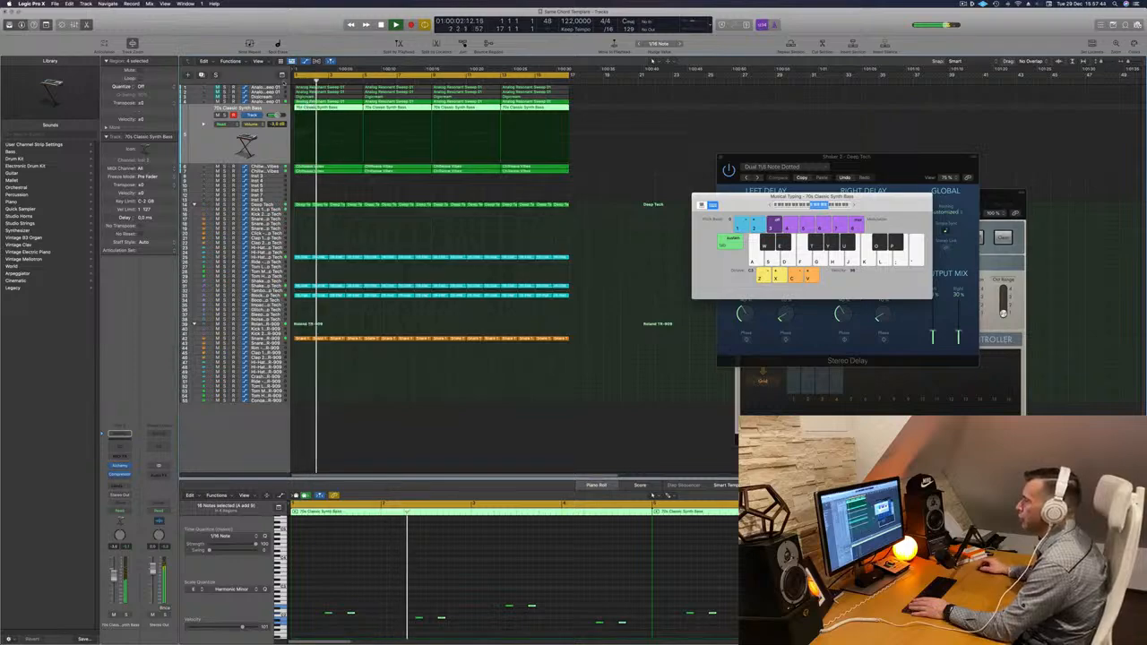
- Add a Channel EQ to the fourth track, Analog Resonant Sweep 01, with a high cut at 264 Hz
left_click(271, 101)
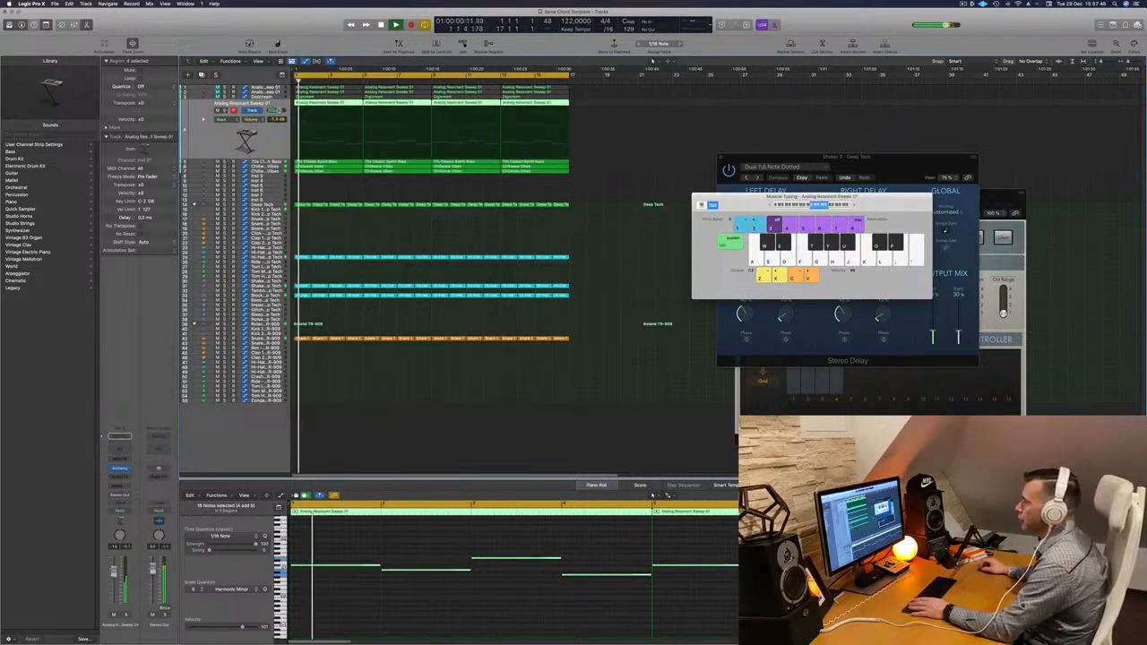
key("s")
key("s")
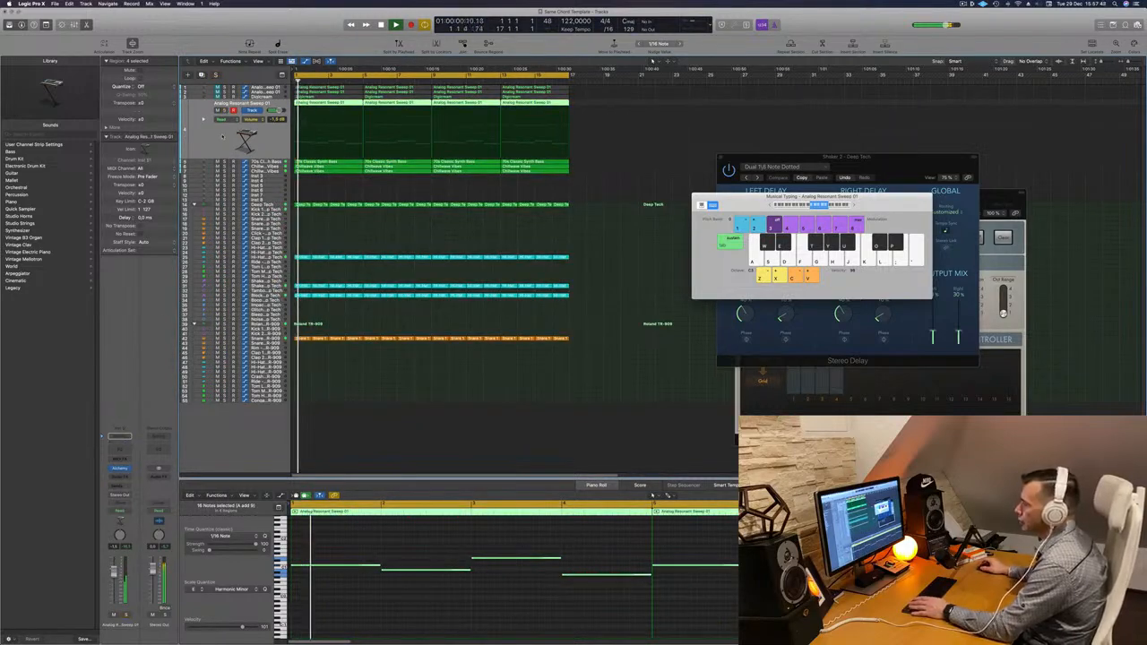
left_click(120, 450)
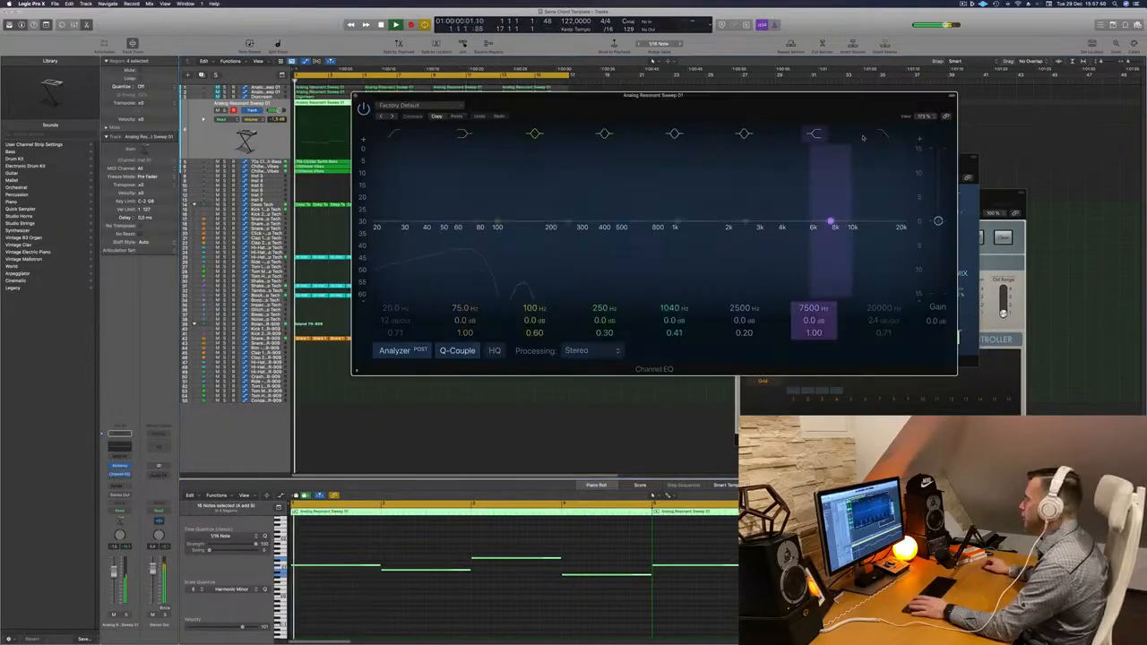
left_click(882, 135)
left_click_drag(901, 225, 573, 229)
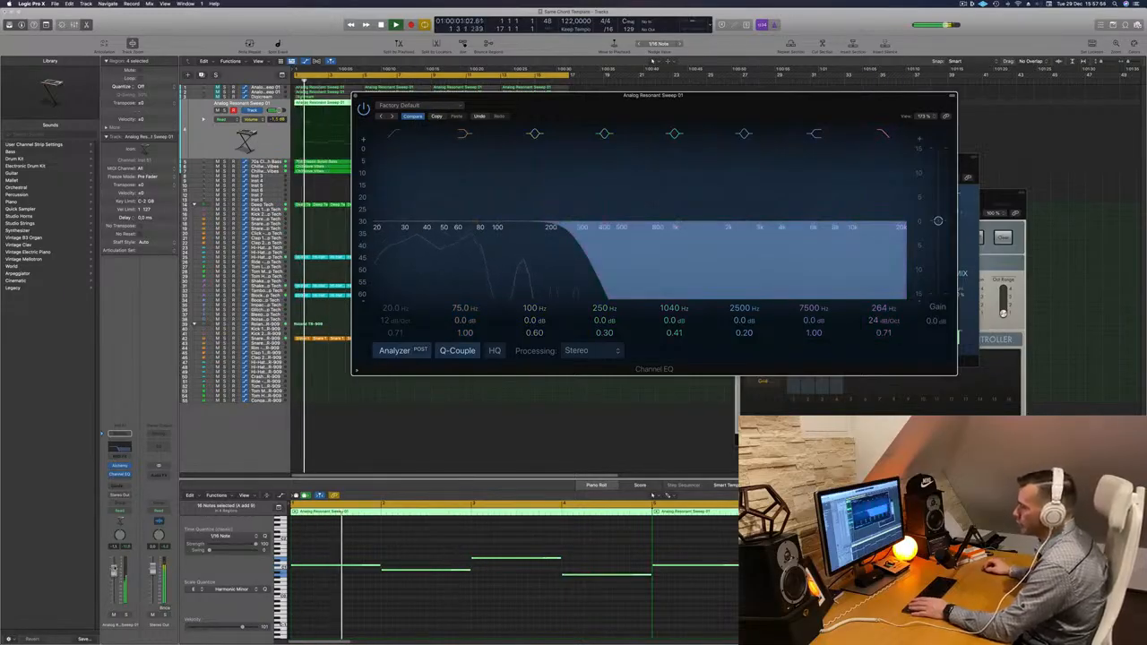
- Raise the volume of this Analog Resonant Sweep 01 track slightly and replay the loop with the EQ closed
left_click_drag(114, 569, 114, 567)
key("Return")
left_click(355, 97)
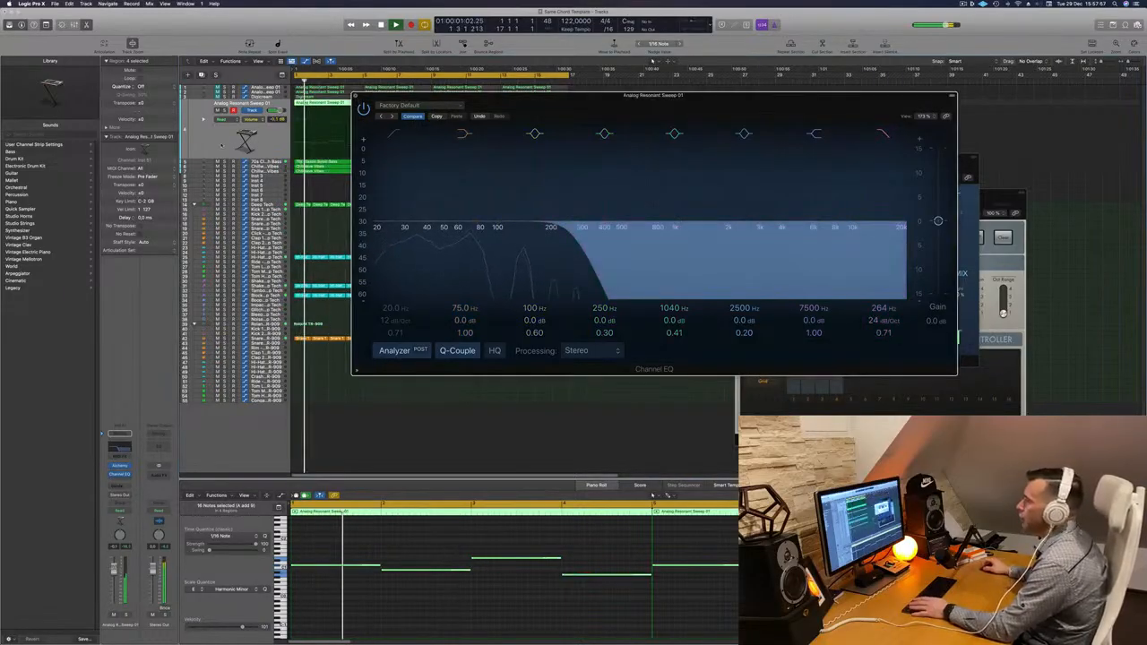
key("Return")
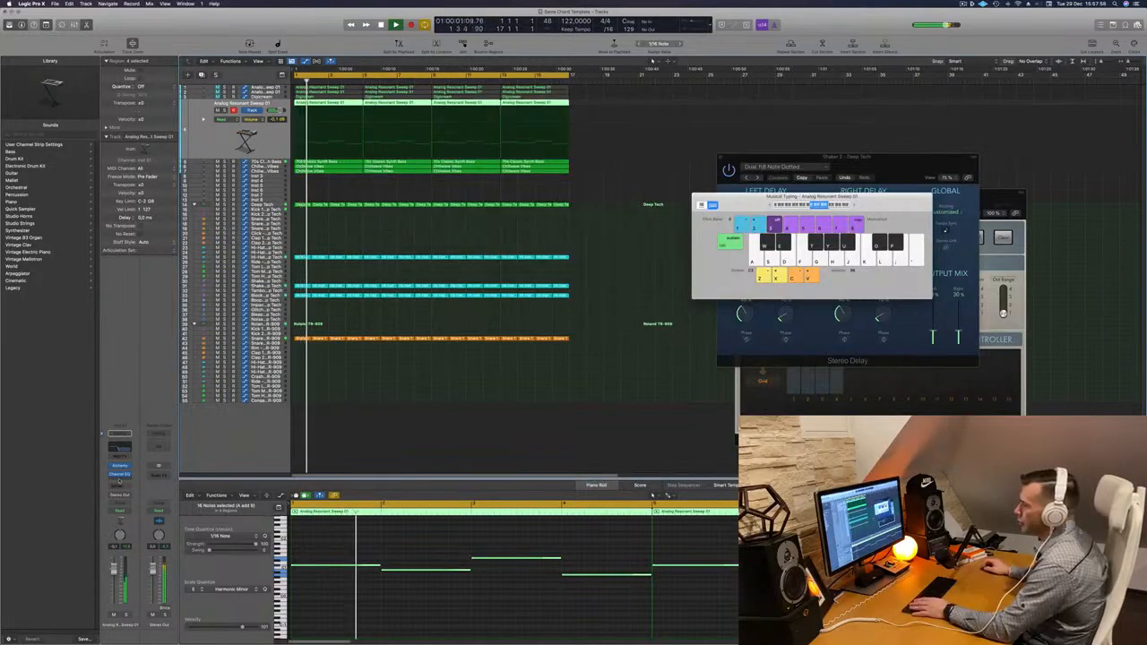
- Add a Compressor to the fourth track, Analog Resonant Sweep 01, side-chained to Kick 1 - Deep Tech (Inst 9)
left_click(119, 481)
mouse_move(137, 507)
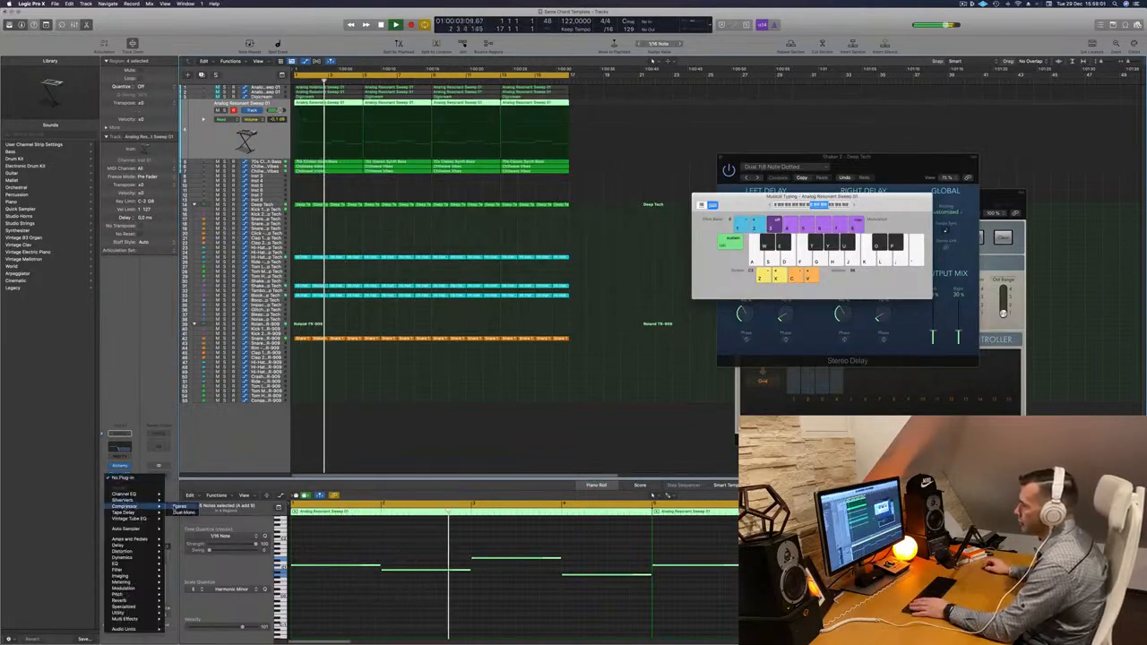
left_click(179, 507)
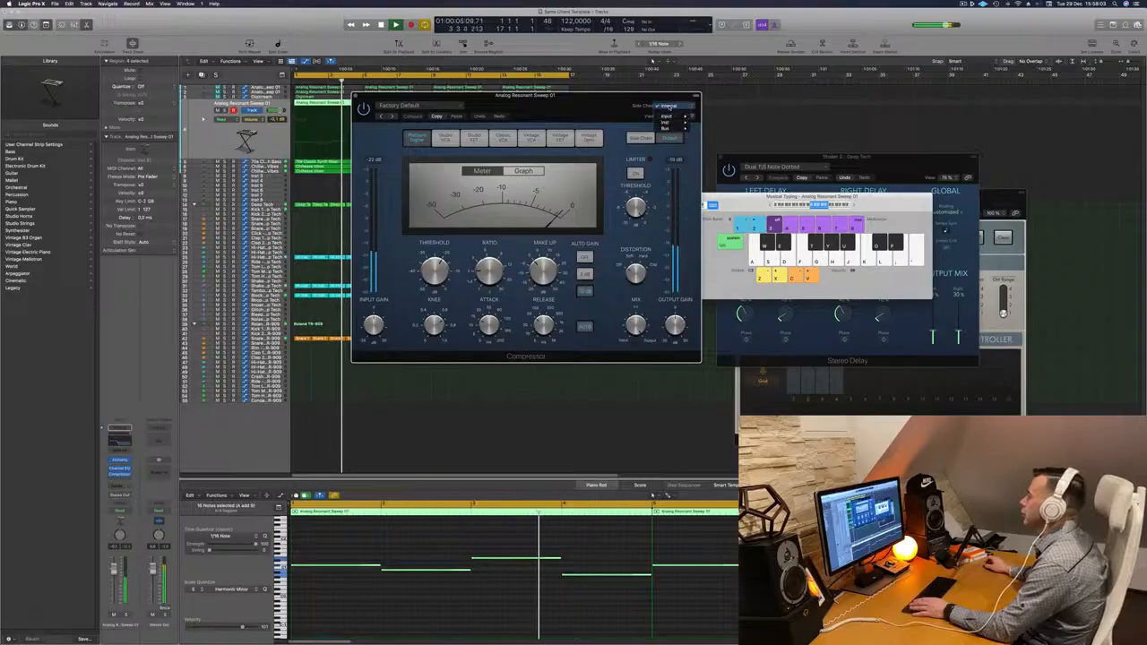
mouse_move(668, 122)
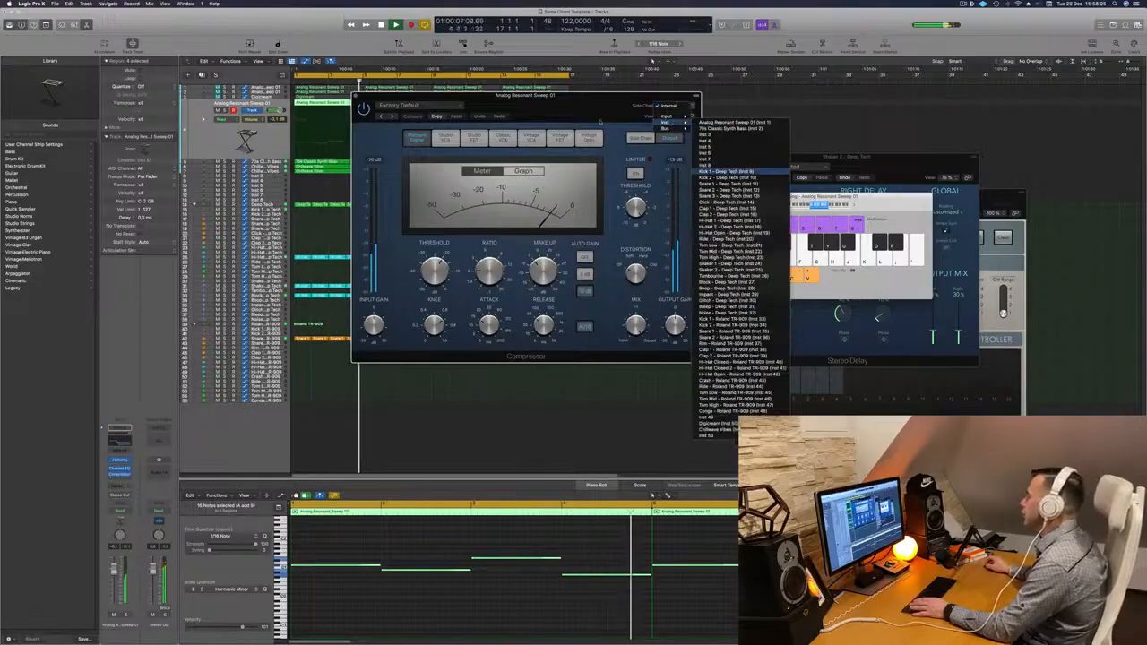
left_click(725, 171)
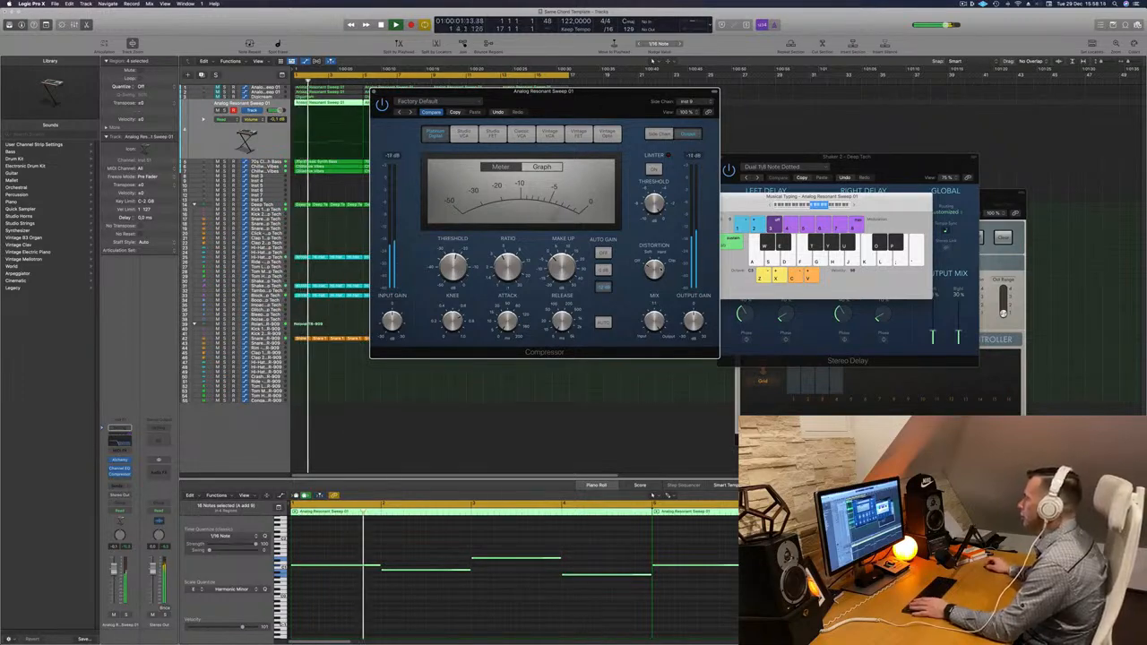
left_click_drag(435, 101, 460, 152)
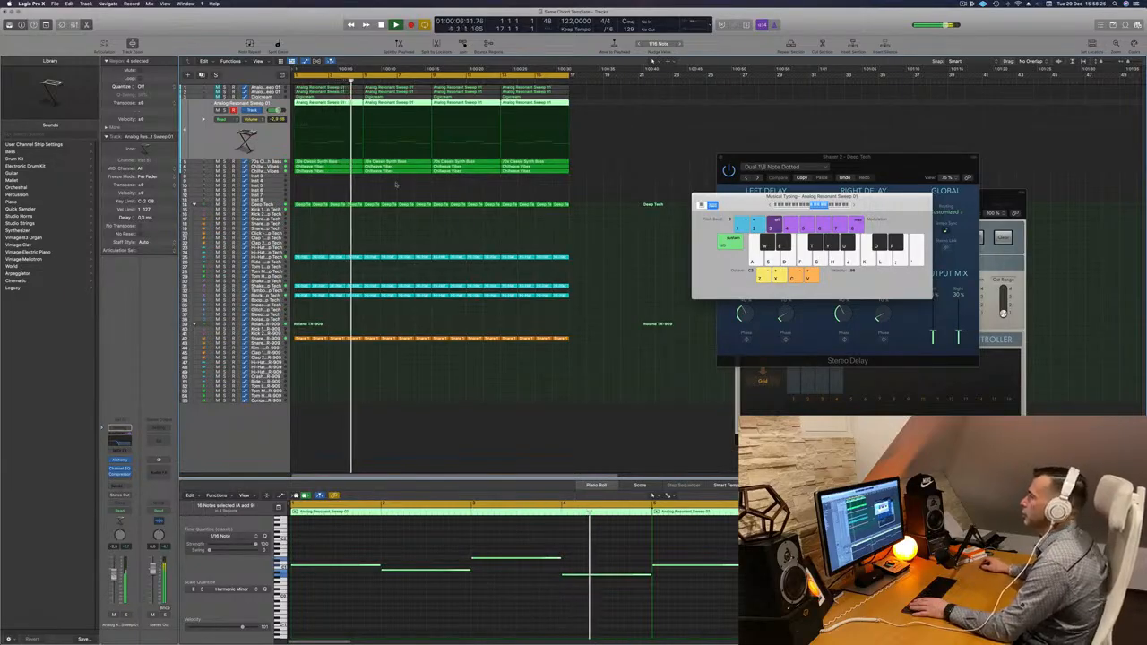
- Unmute the first Analog Resonant Sweep 01 track while the loop plays from the start
left_click(274, 97)
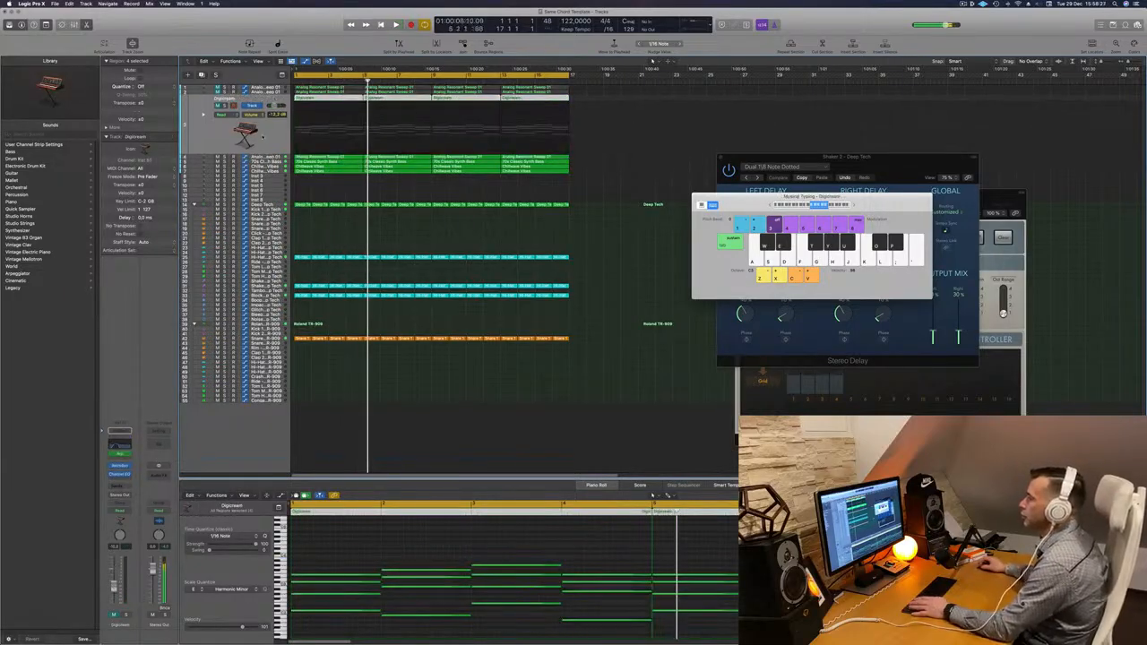
key("Return")
key("Return")
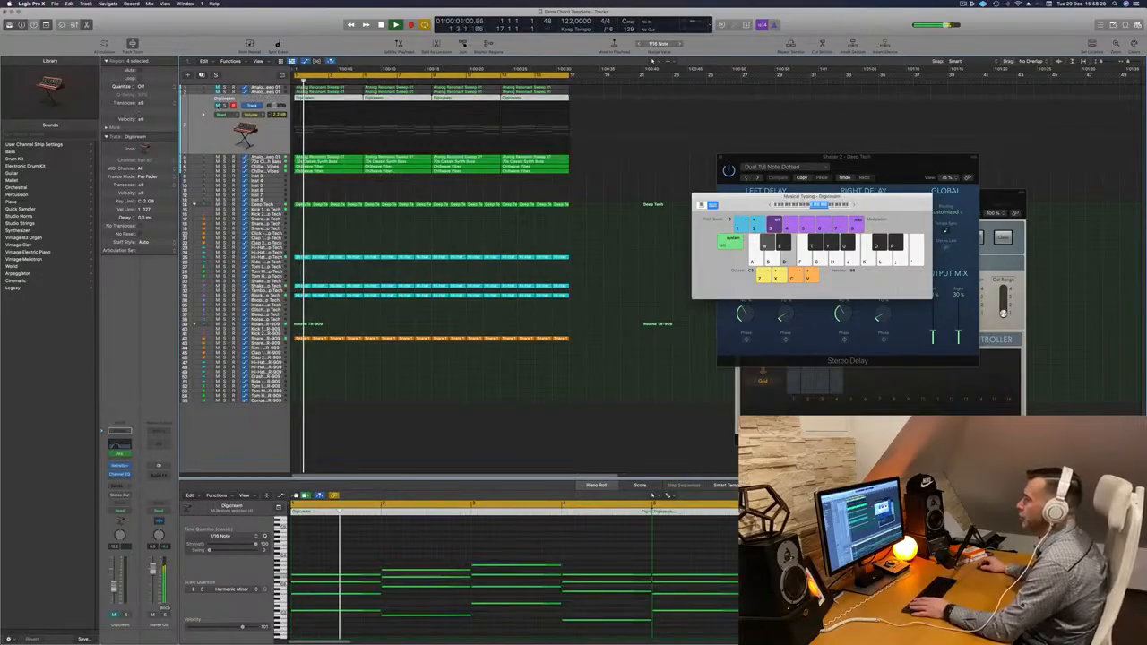
key("Up")
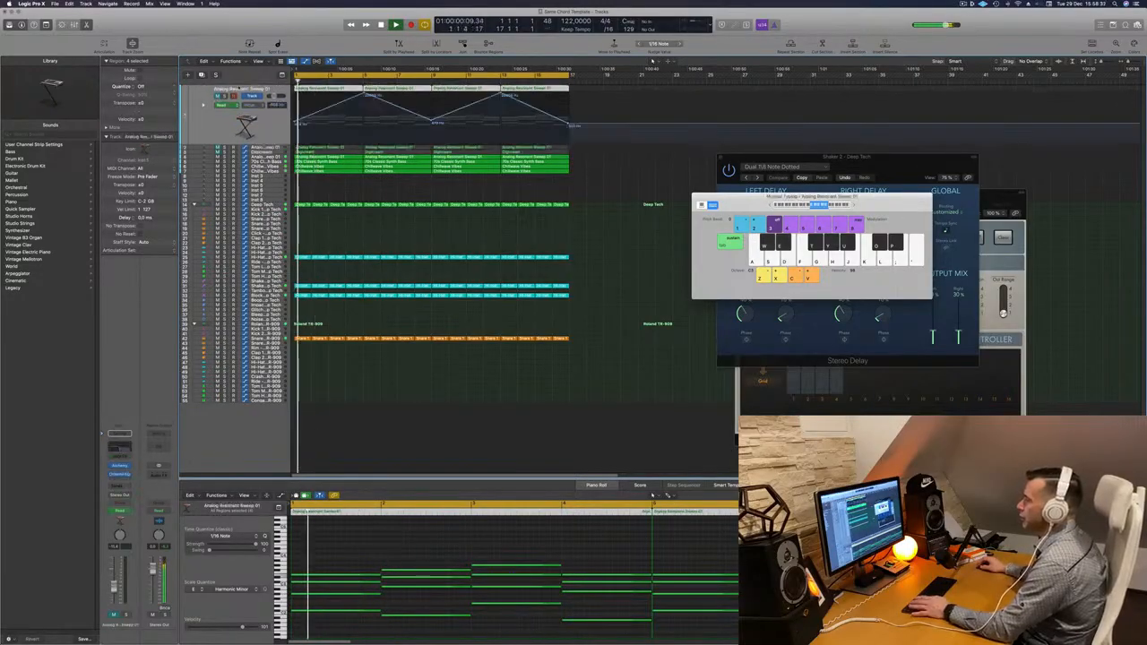
left_click(218, 96)
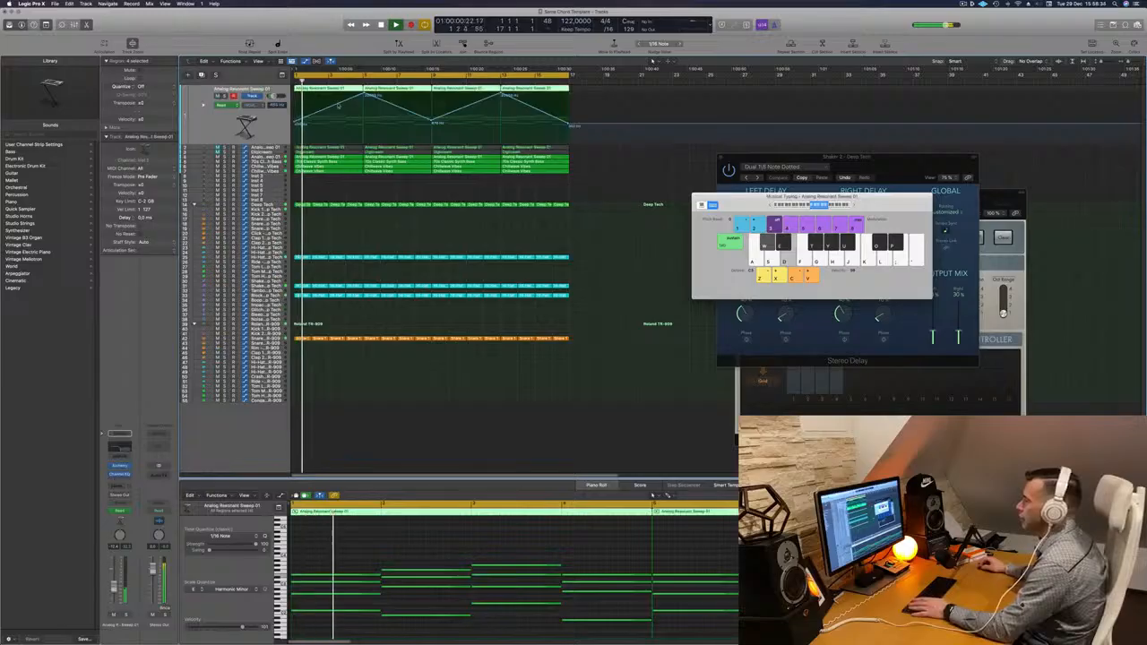
- Lower the High Cut Frequency automation peaks at bars 5 and 13 on the first Analog Resonant Sweep 01 track while replaying the loop
left_click_drag(364, 94, 365, 129)
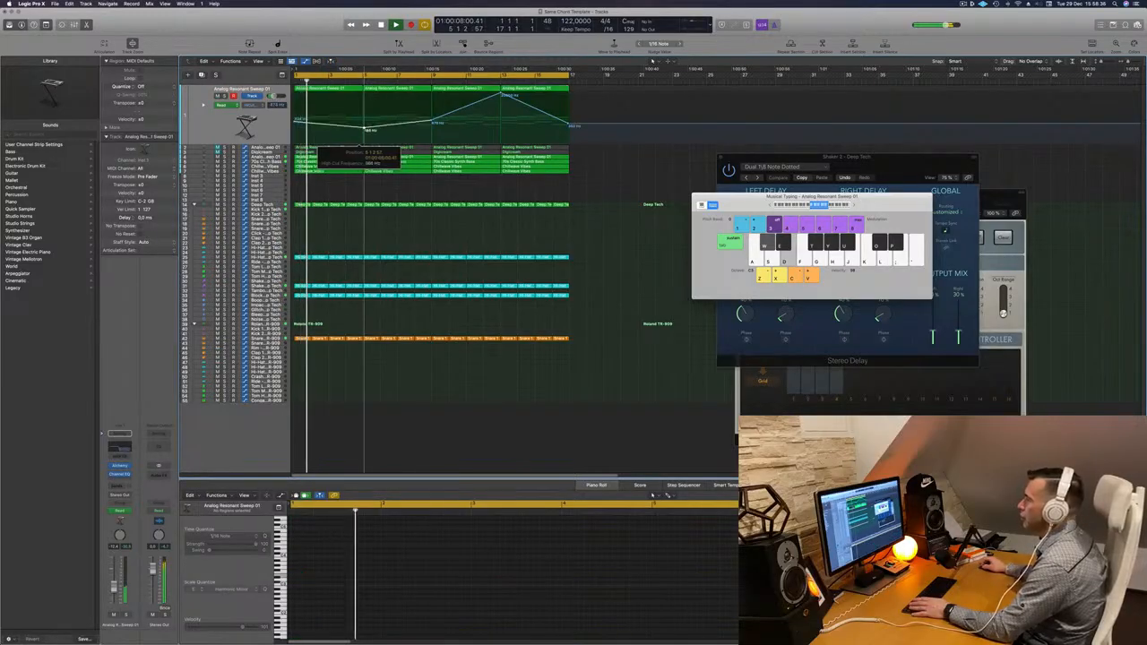
key("space")
key("space")
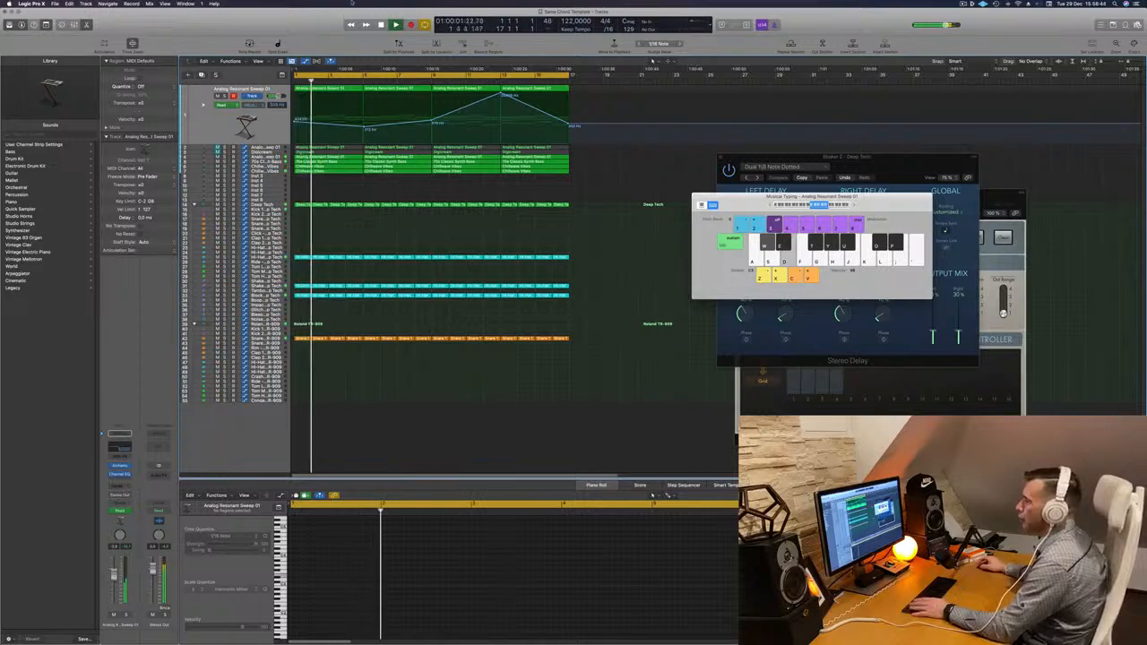
left_click(364, 130)
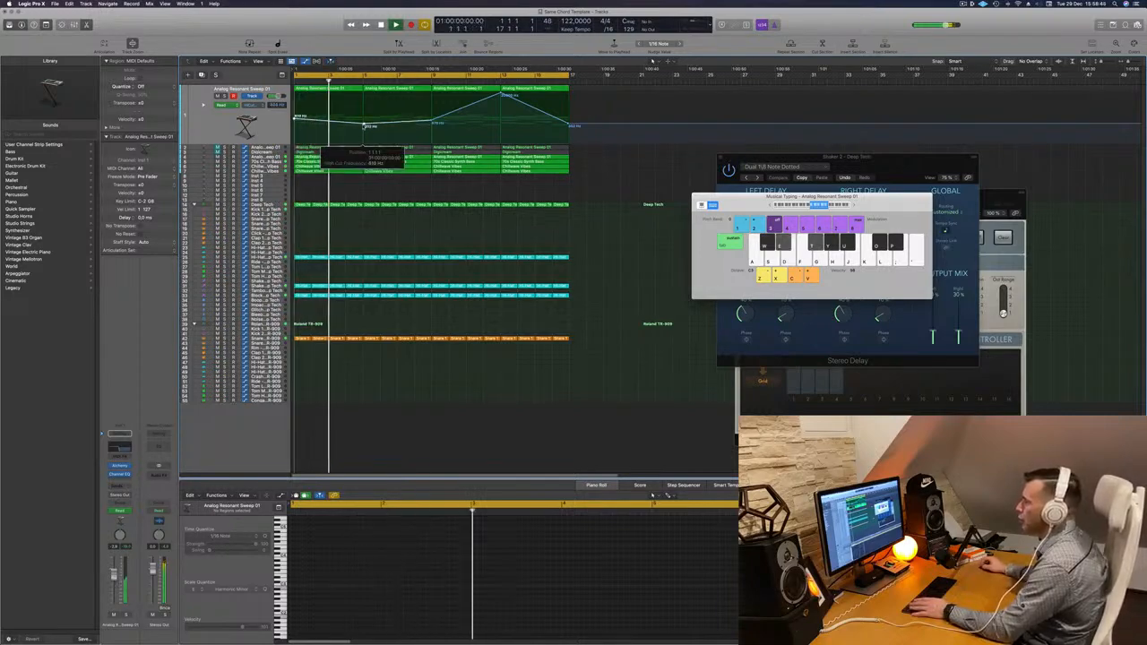
left_click_drag(363, 128, 363, 119)
key("Return")
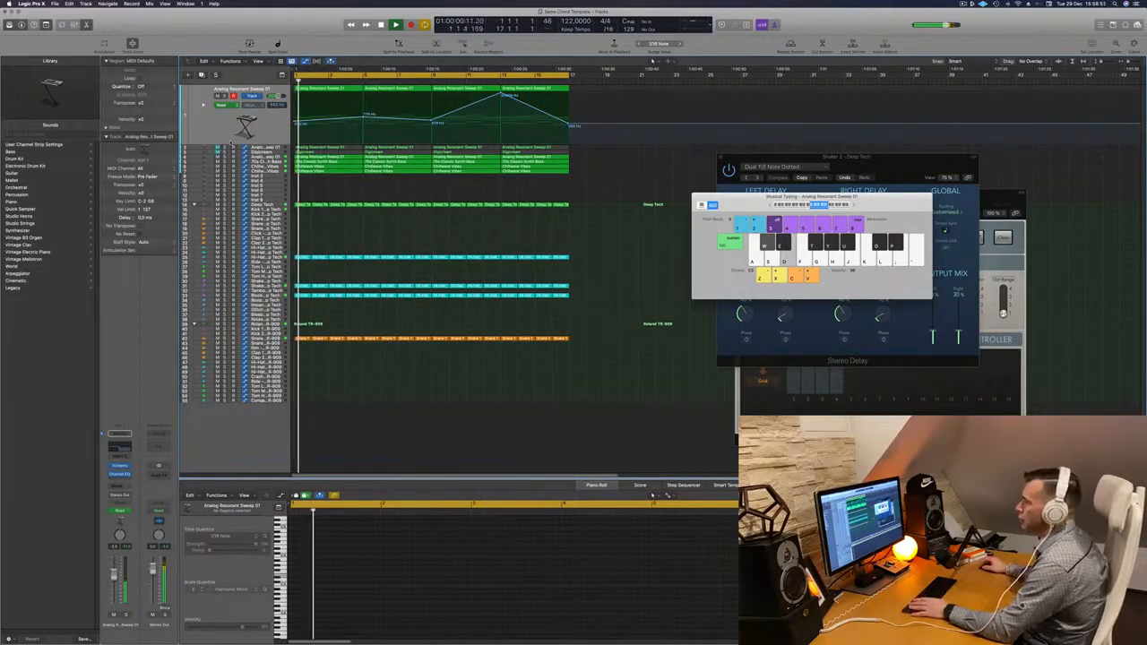
key("Return")
key("Return")
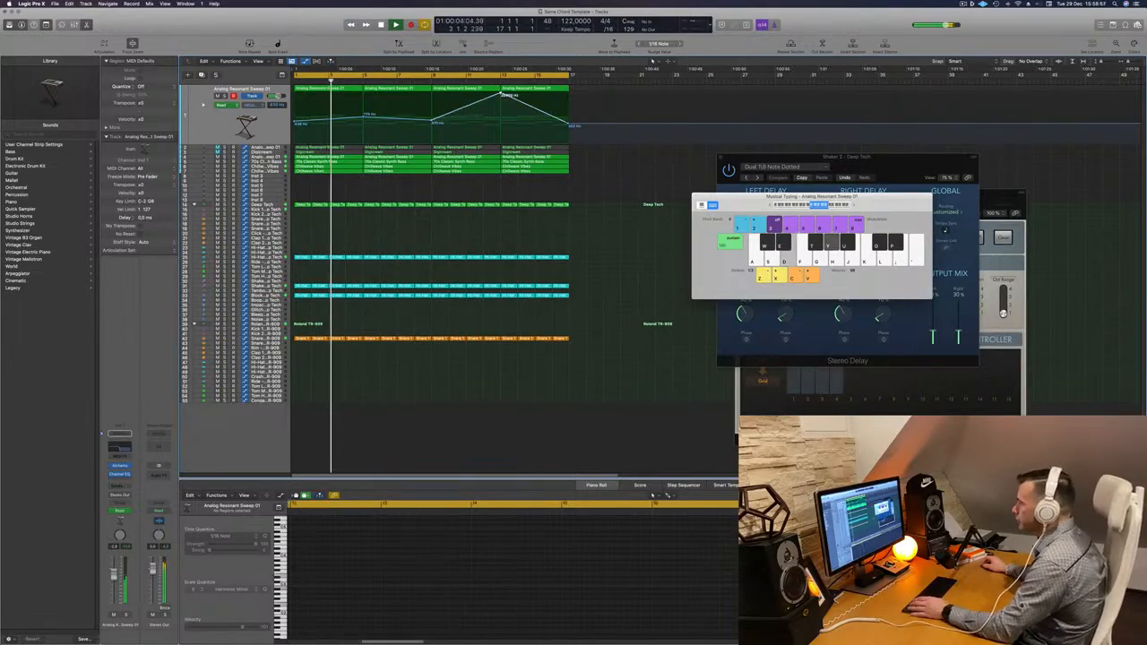
left_click_drag(505, 93, 502, 119)
key("Return")
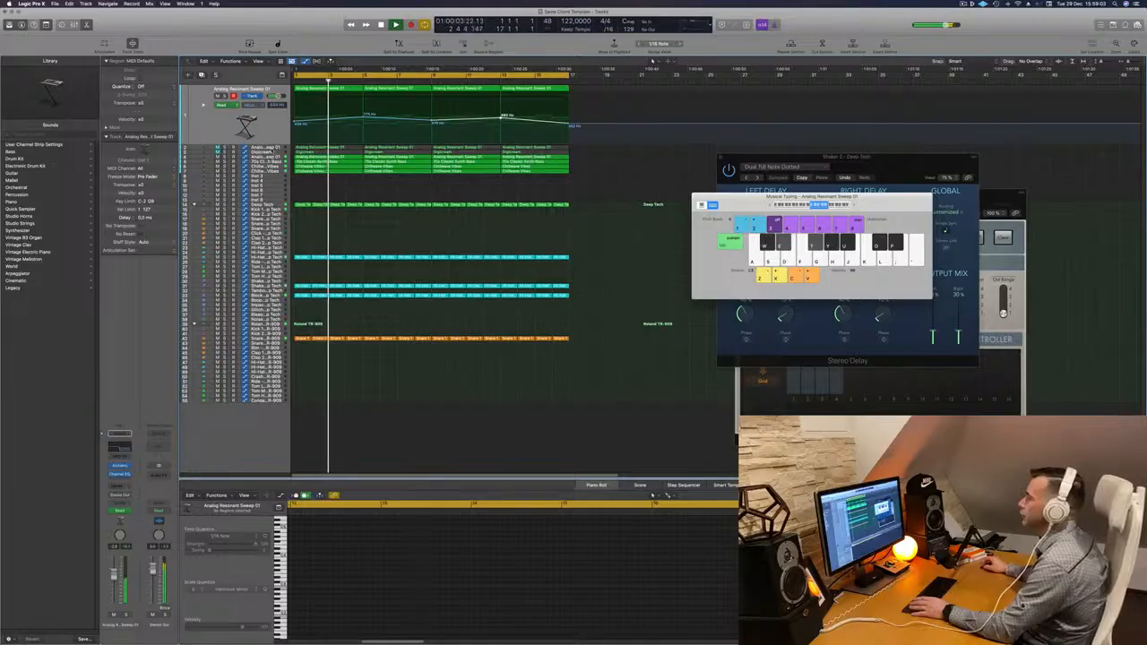
- Unmute the second Analog Resonant Sweep 01 track and set its volume to about -6.2 dB while the loop plays
left_click(211, 147)
key("Return")
left_click(217, 100)
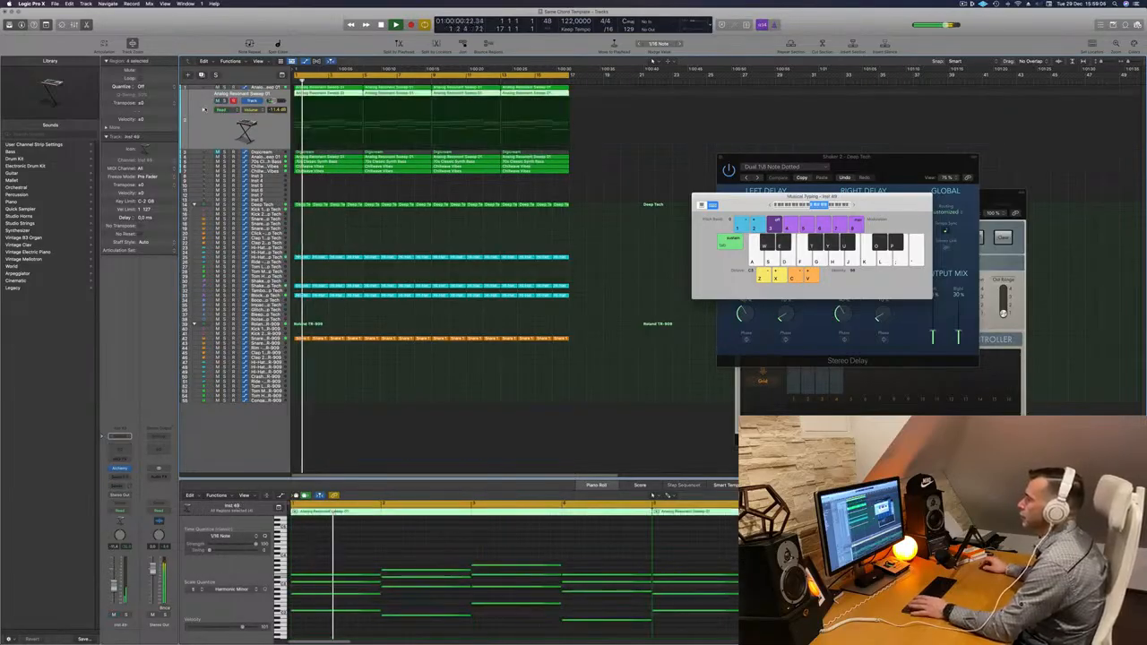
key("Return")
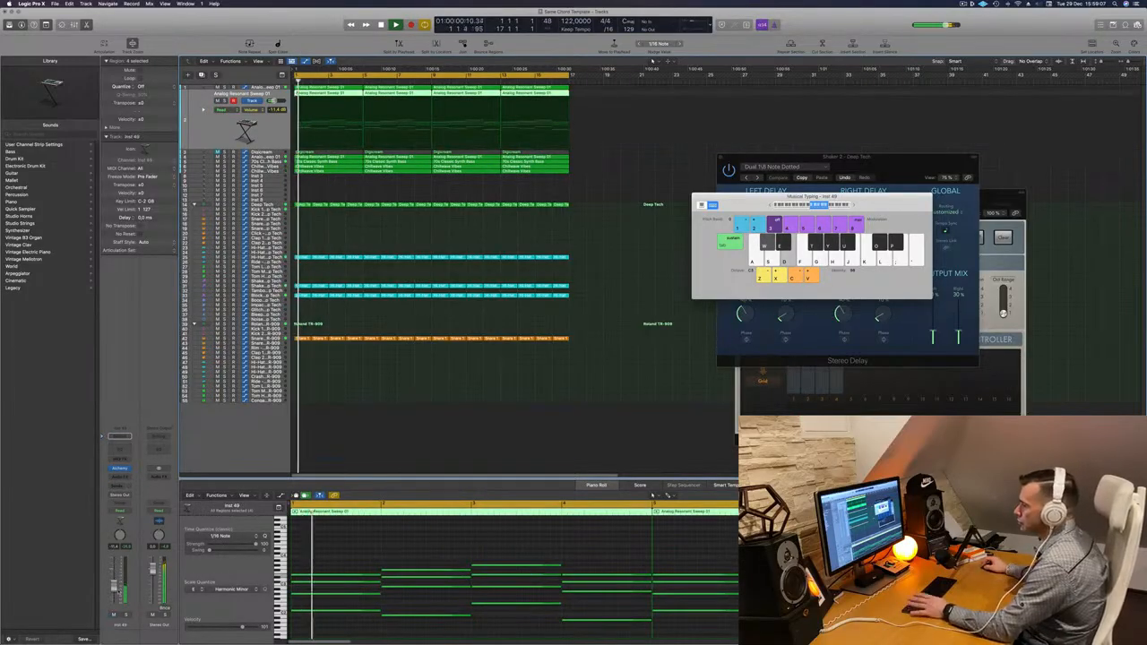
key("Return")
key("Return")
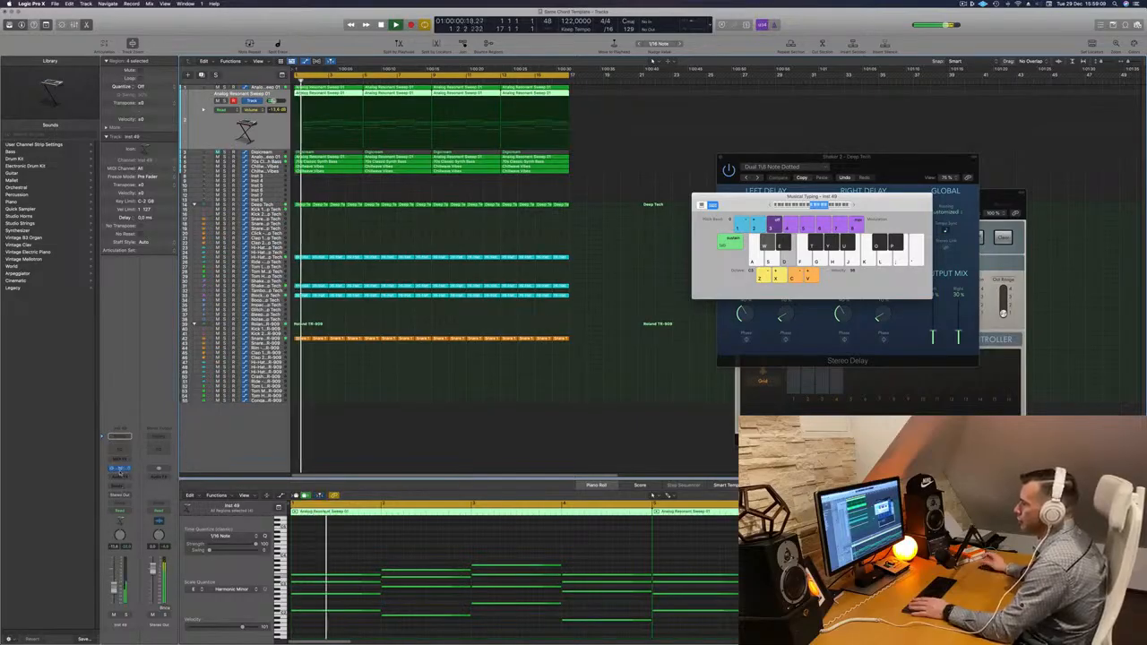
key("Return")
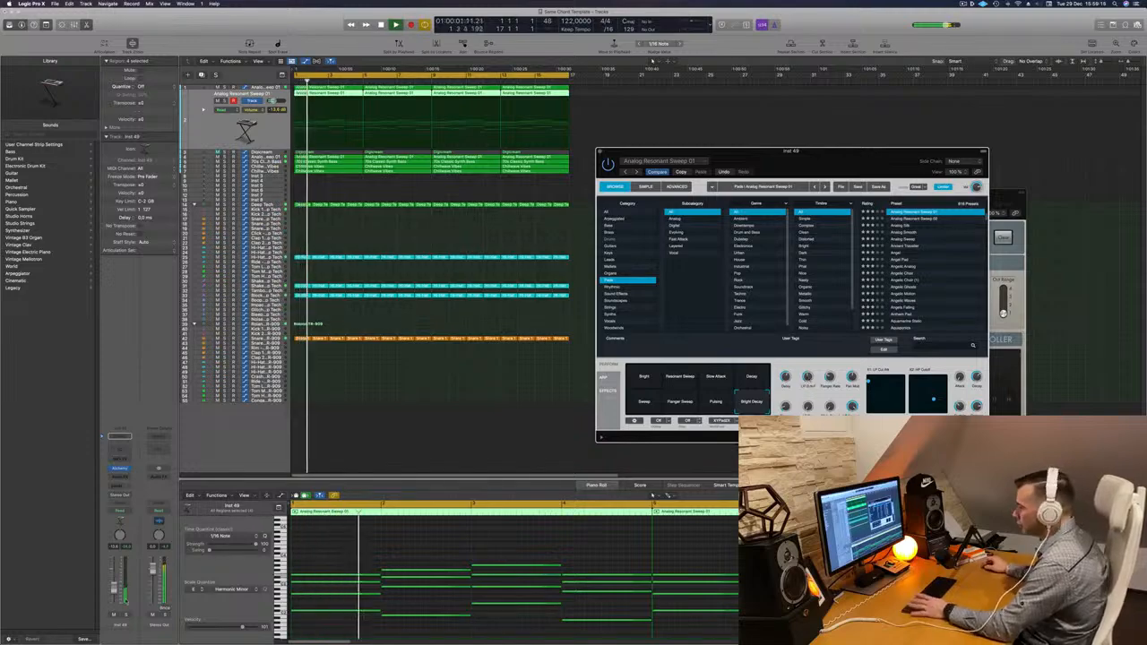
left_click_drag(114, 587, 114, 584)
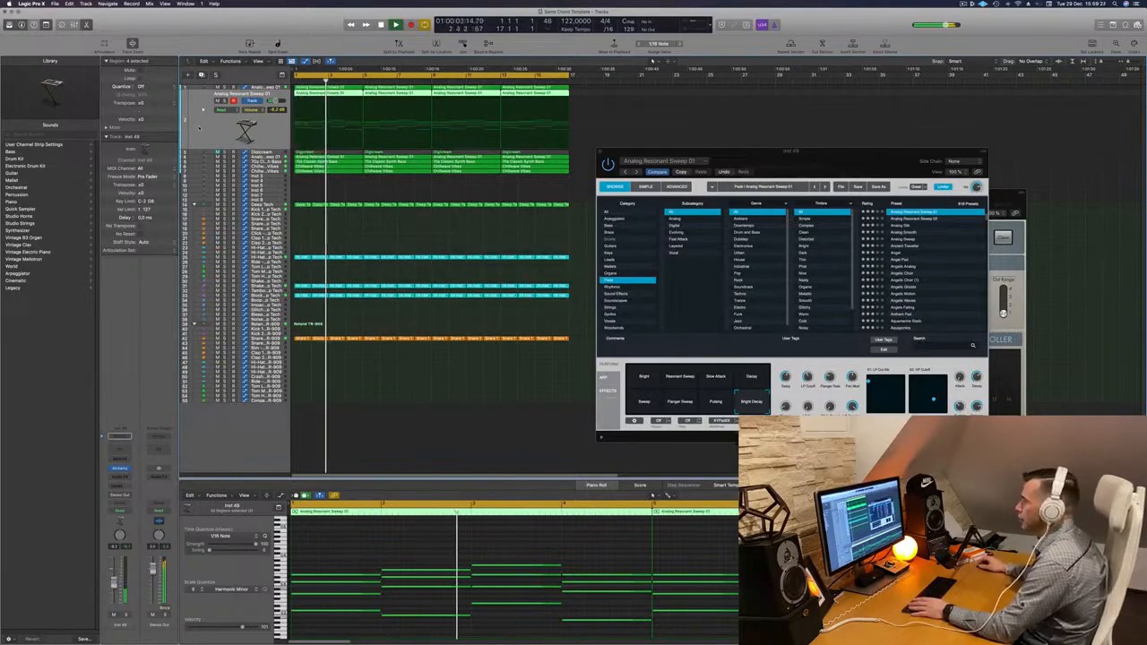
- Mute the second Analog Resonant Sweep 01 track and unmute Digicream, replaying the loop from the start
left_click(217, 101)
key("space")
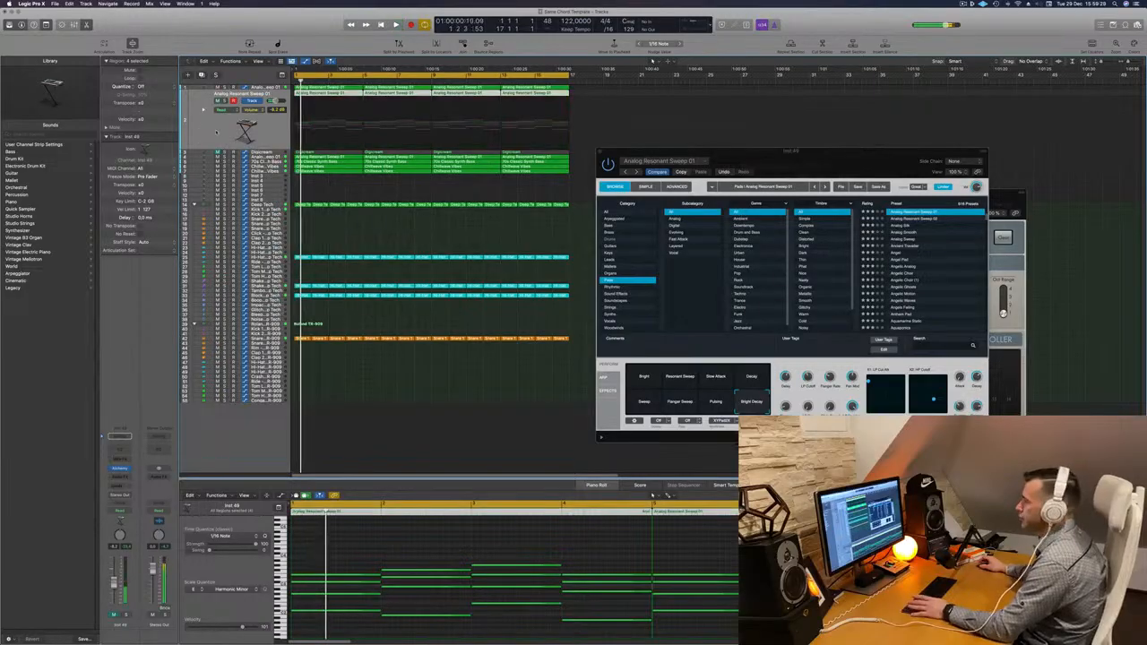
key("Down")
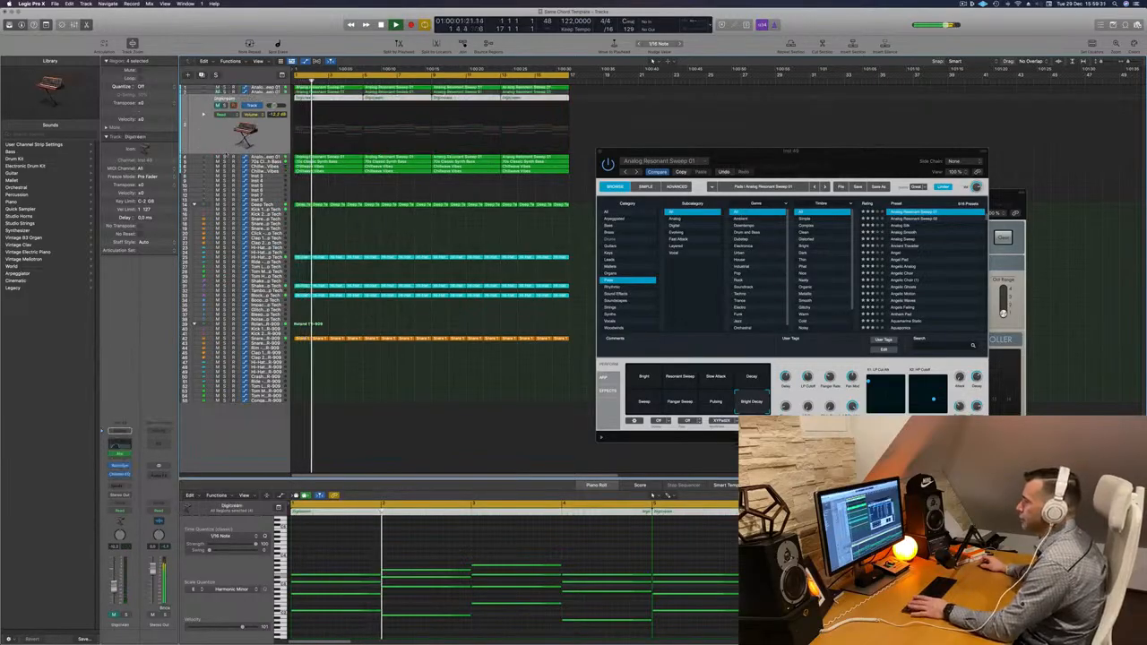
left_click(217, 106)
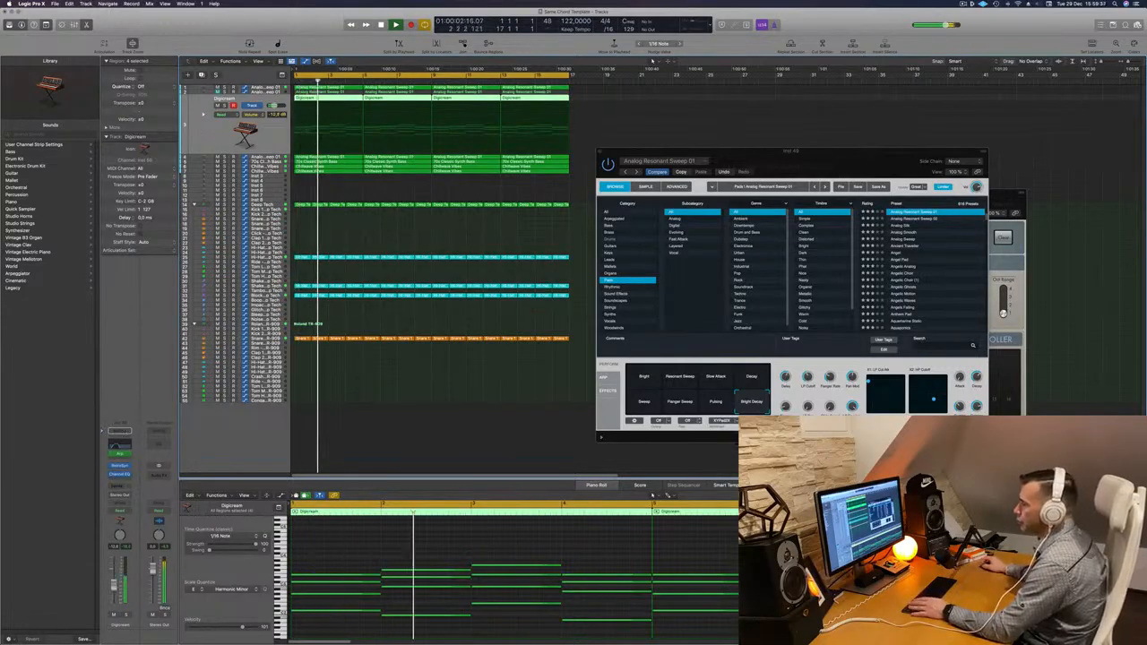
key("space")
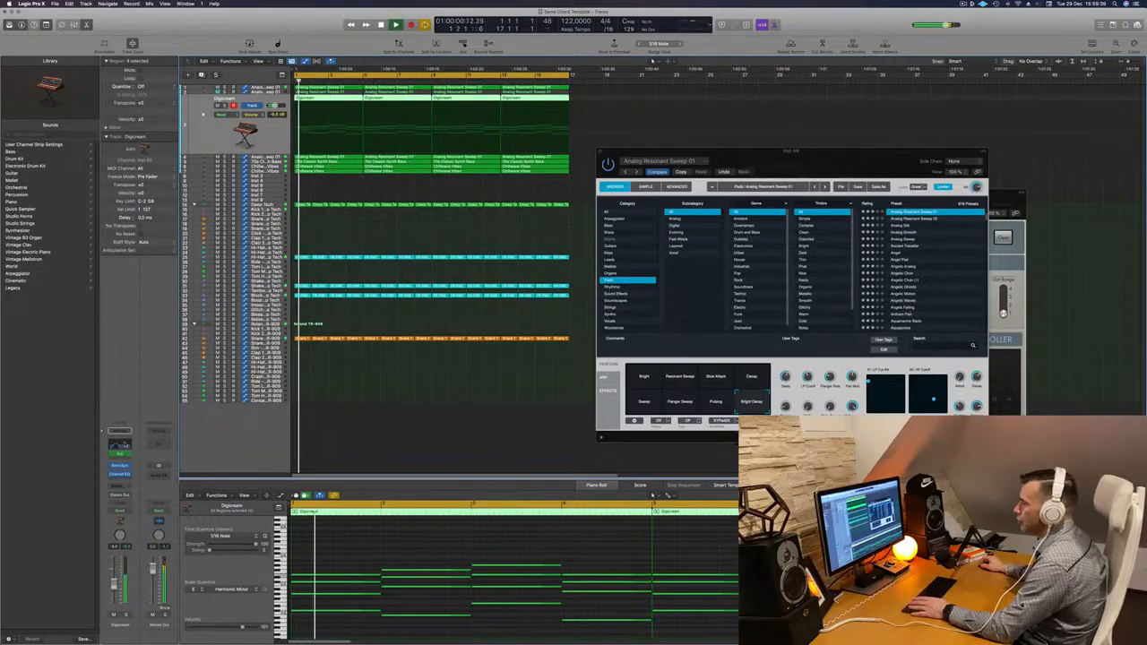
- Set the low cut to 77.5 Hz and the high cut to 254 Hz in Digicream's Channel EQ
left_click(123, 444)
left_click(123, 444)
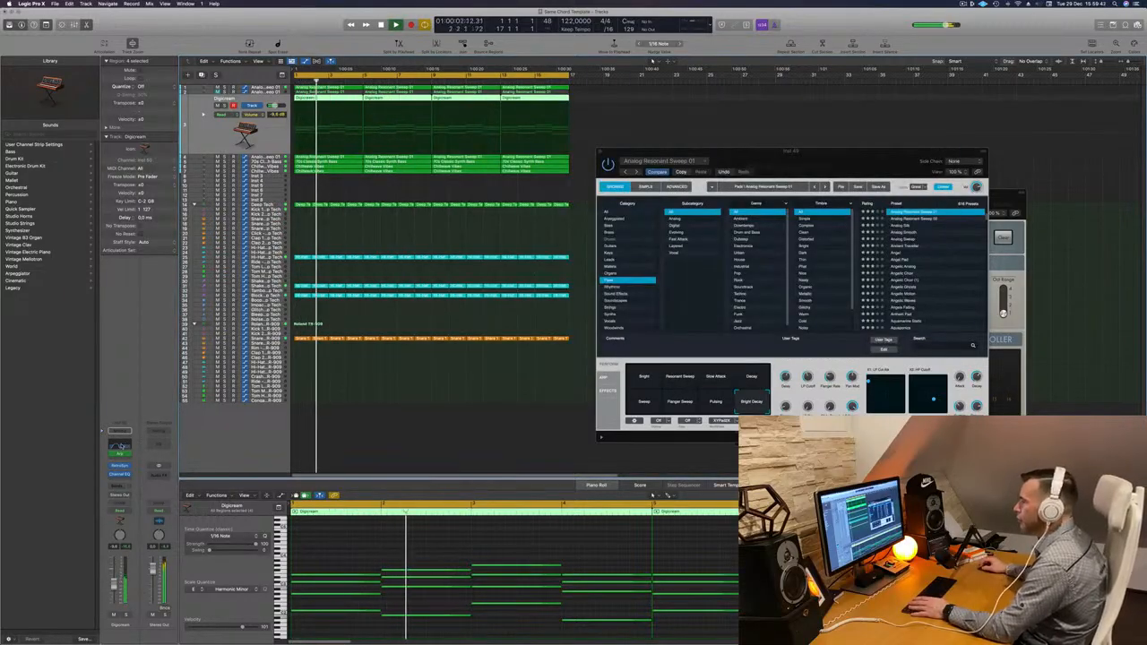
left_click(124, 444)
mouse_move(604, 222)
left_mouse_down()
mouse_move(670, 226)
mouse_move(583, 229)
left_mouse_up()
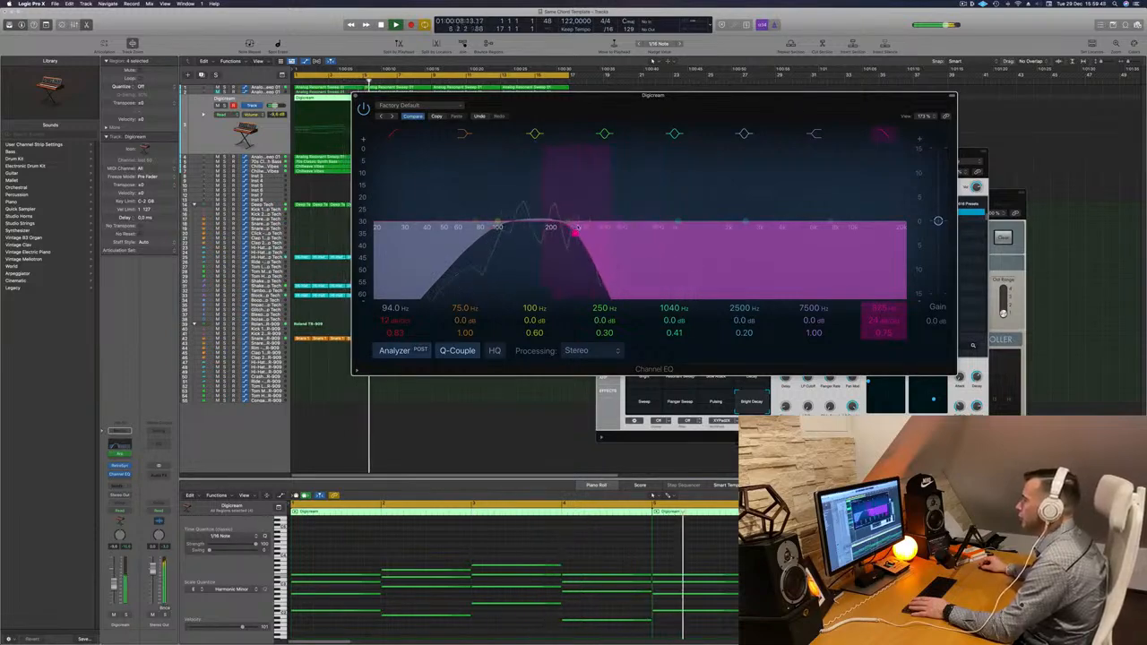
mouse_move(493, 227)
left_mouse_down()
mouse_move(466, 228)
mouse_move(481, 229)
left_mouse_up()
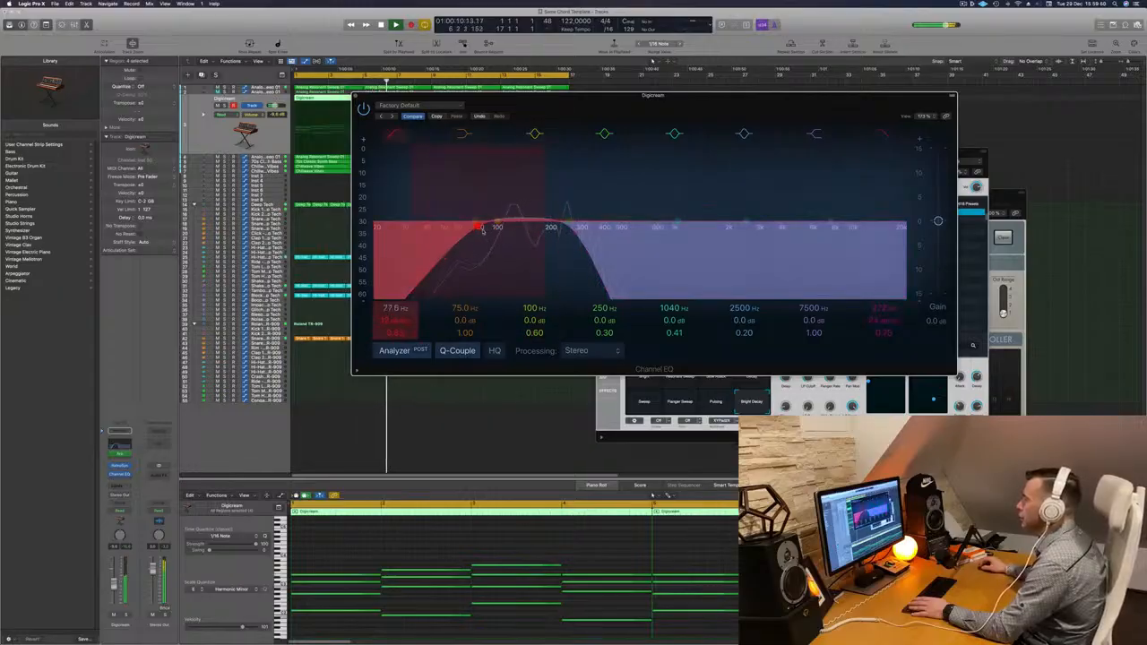
left_click_drag(576, 229, 570, 228)
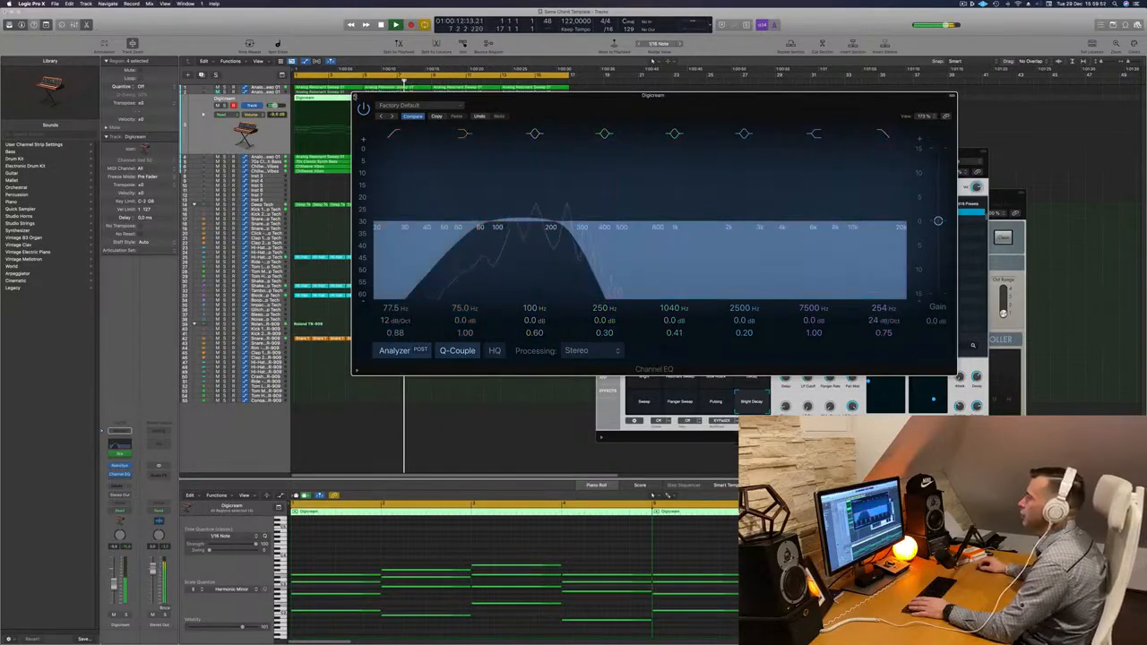
left_click(355, 97)
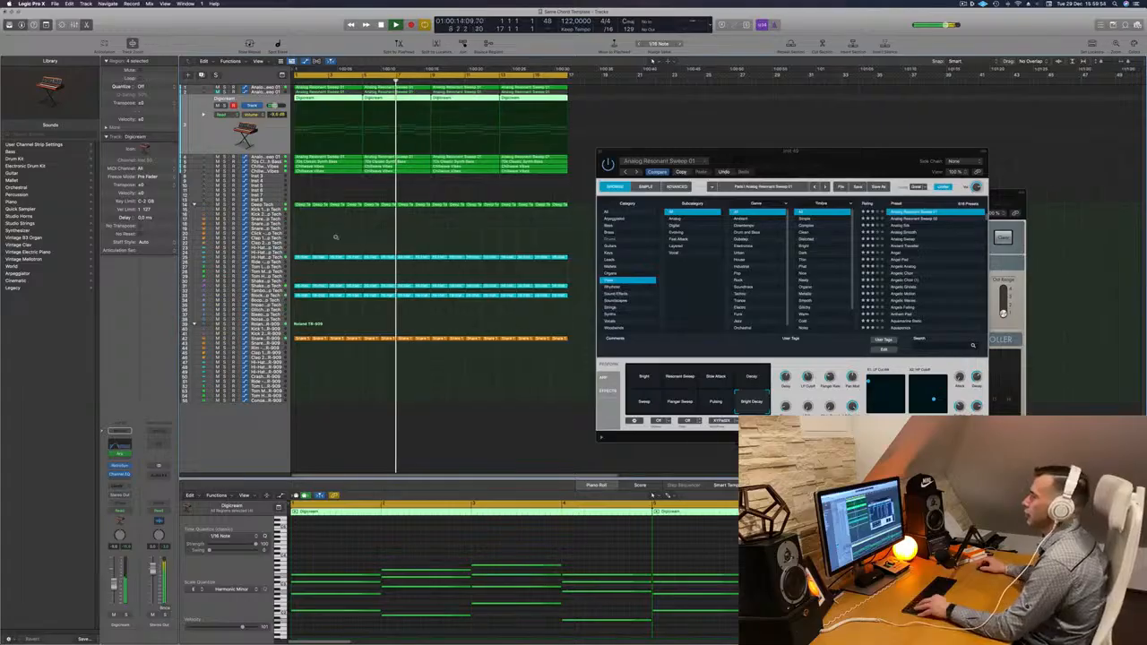
- Open Alchemy on the empty Inst 3 track and filter its presets to the Sound Effects category
scroll(336, 237, "down", 5)
scroll(336, 238, "up", 5)
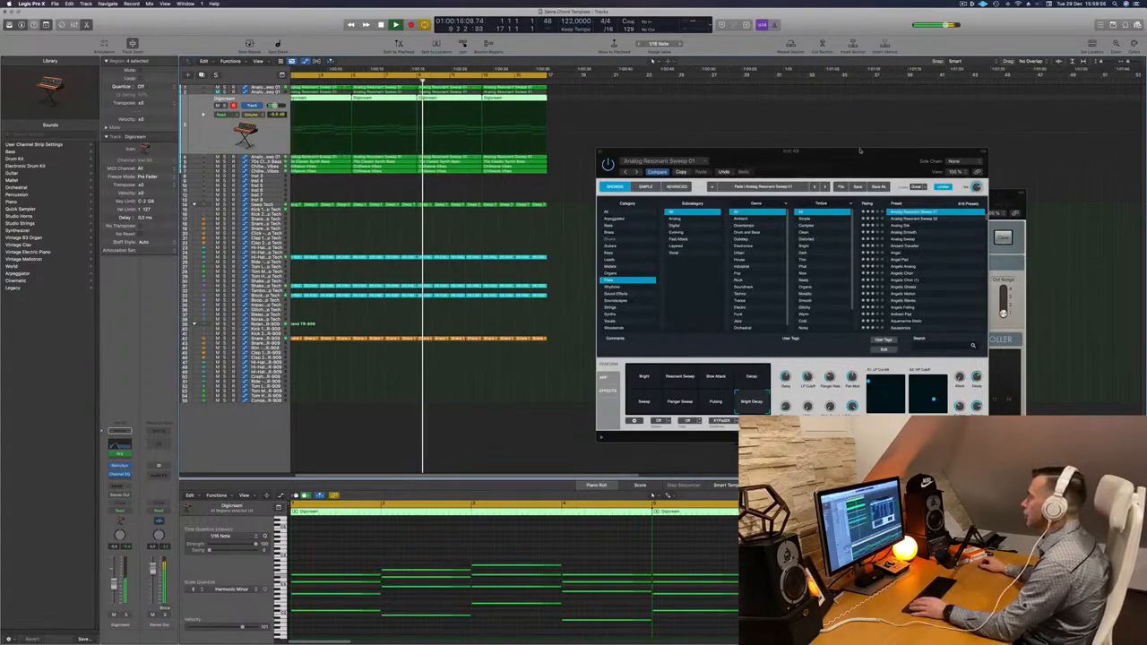
left_click_drag(860, 151, 946, 140)
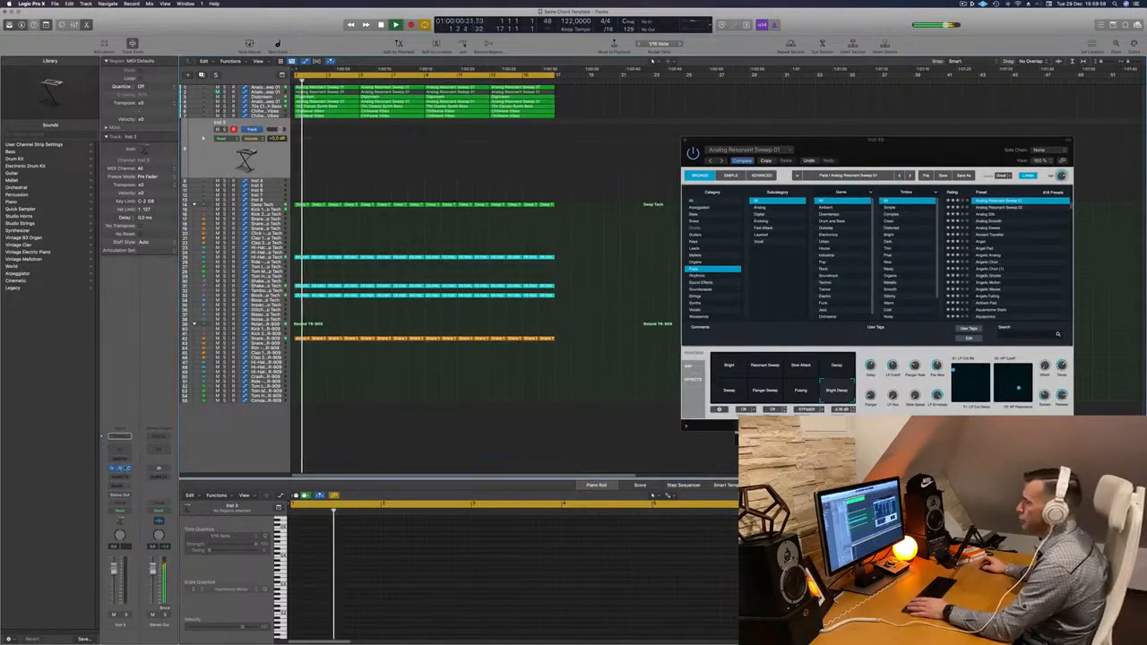
left_click(121, 469)
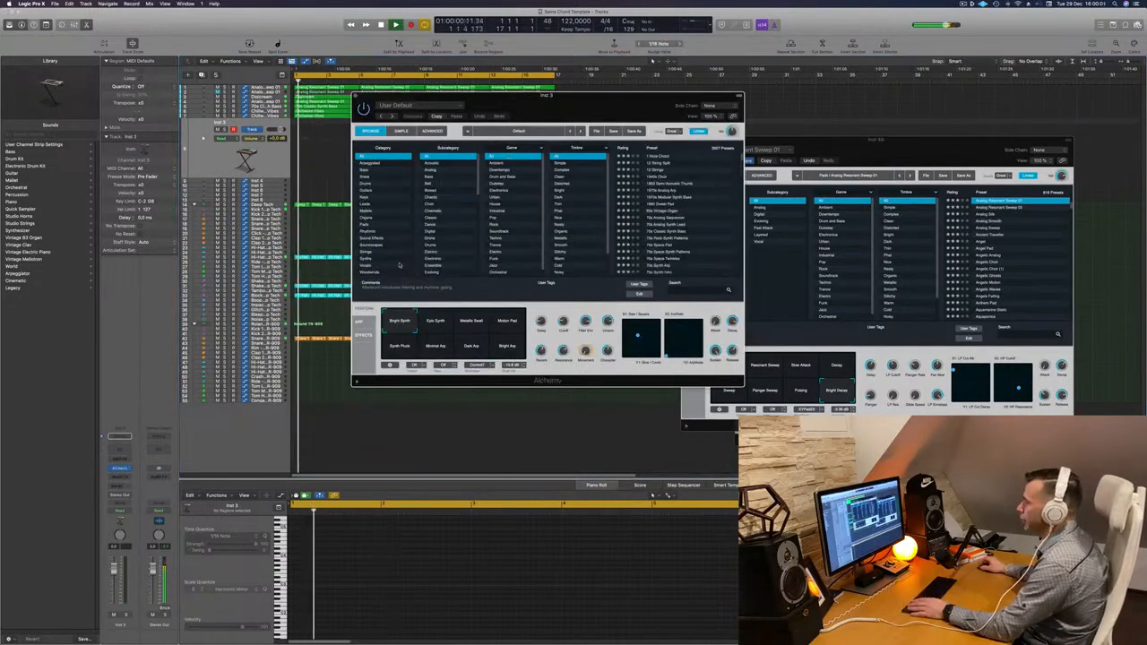
left_click(383, 238)
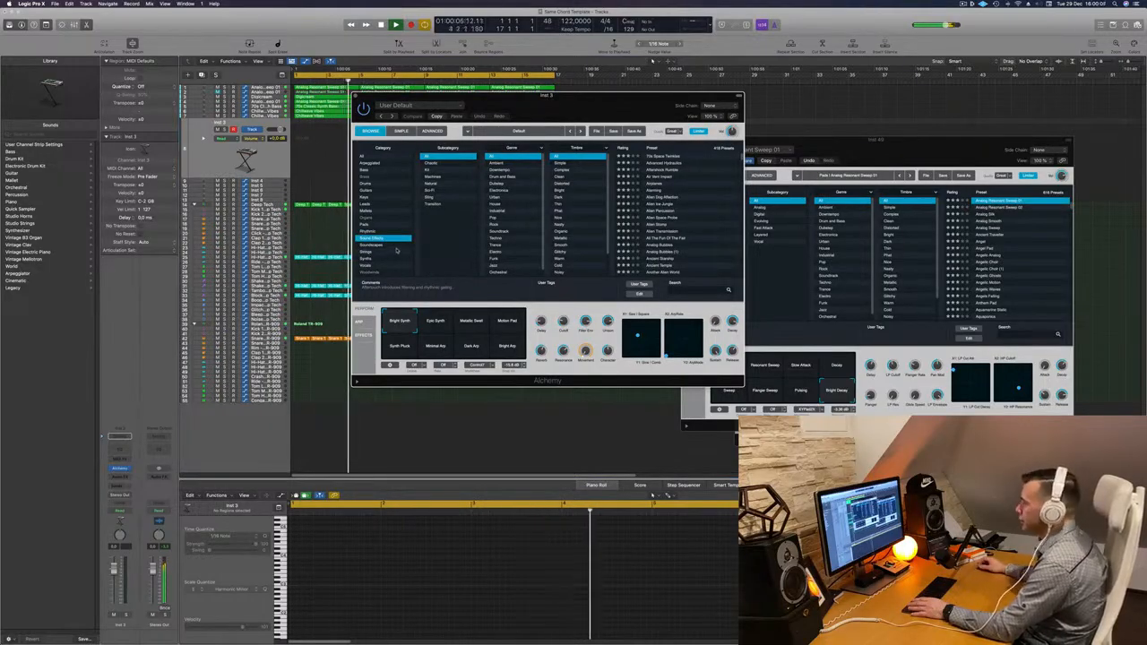
- Audition presets in the Sound Effects list and load Gong Atmosphere on the Inst 3 track
scroll(693, 231, "down", 10)
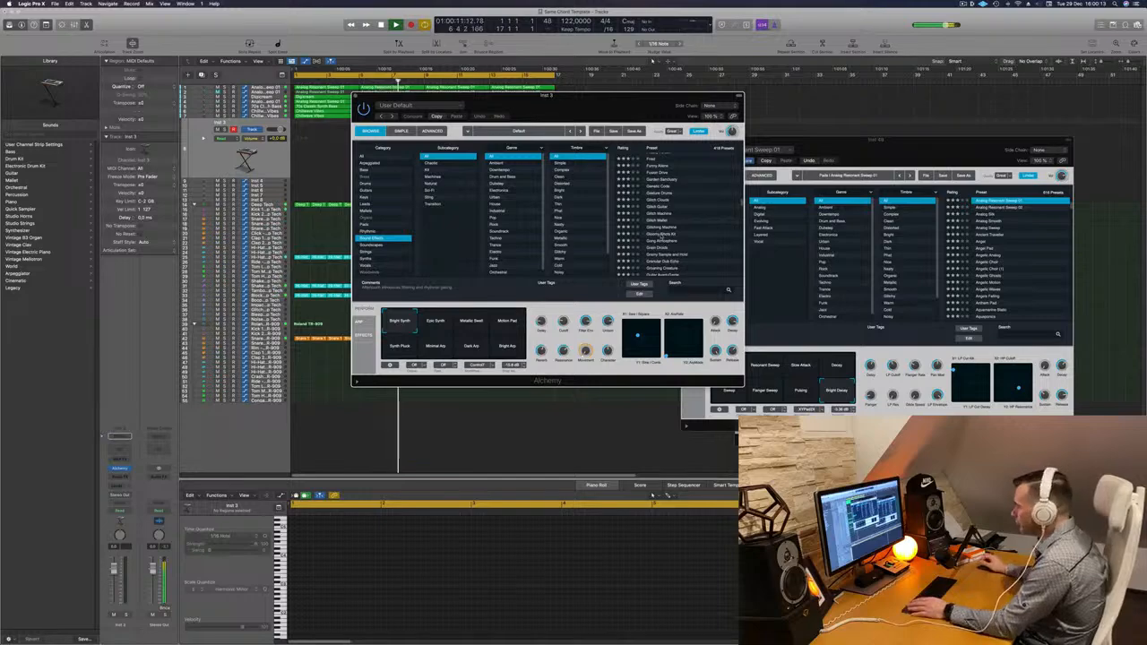
left_click(660, 234)
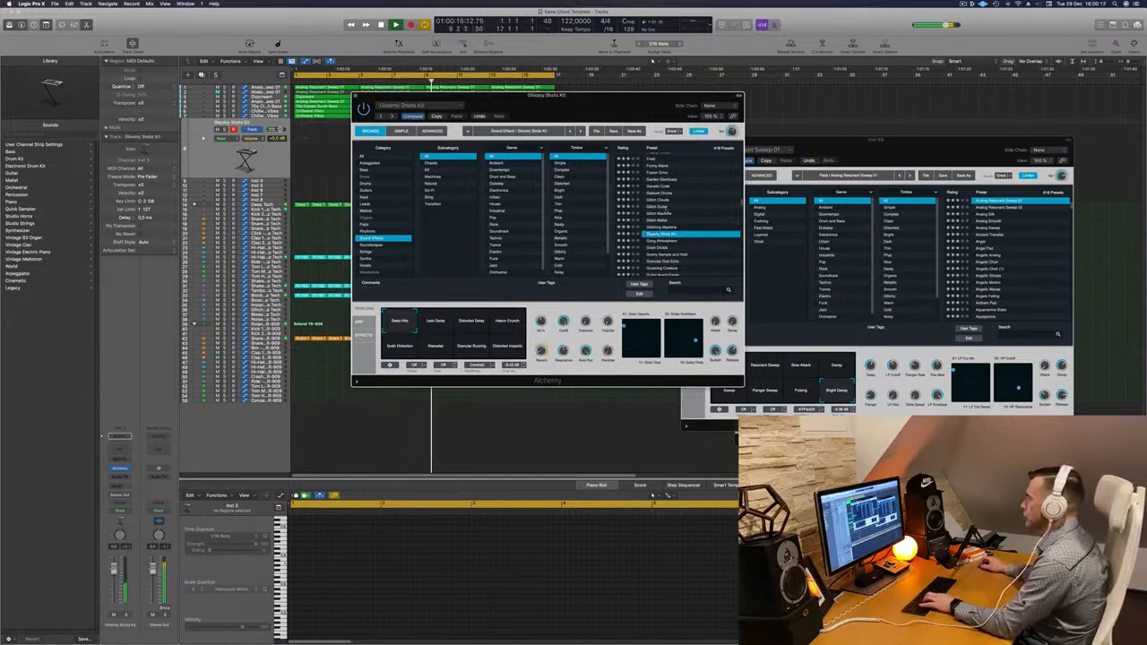
scroll(686, 231, "down", 1)
left_click(663, 227)
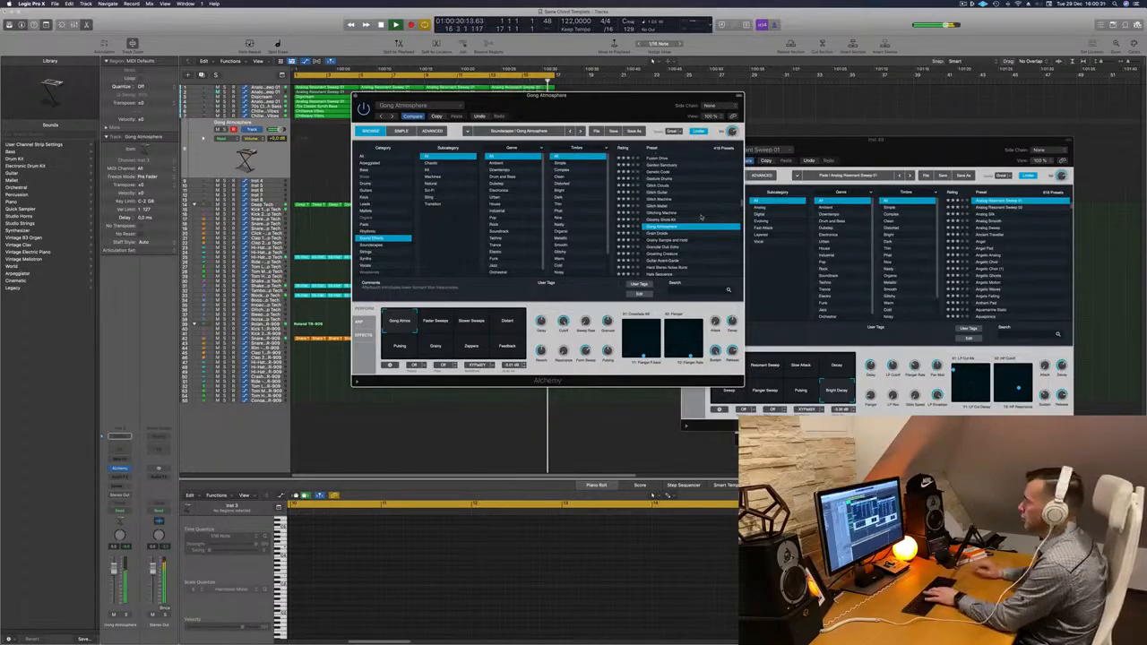
- Lower the Gong Atmosphere track's volume and record a short gong part from bar 7 to bar 12
left_click_drag(612, 103, 809, 151)
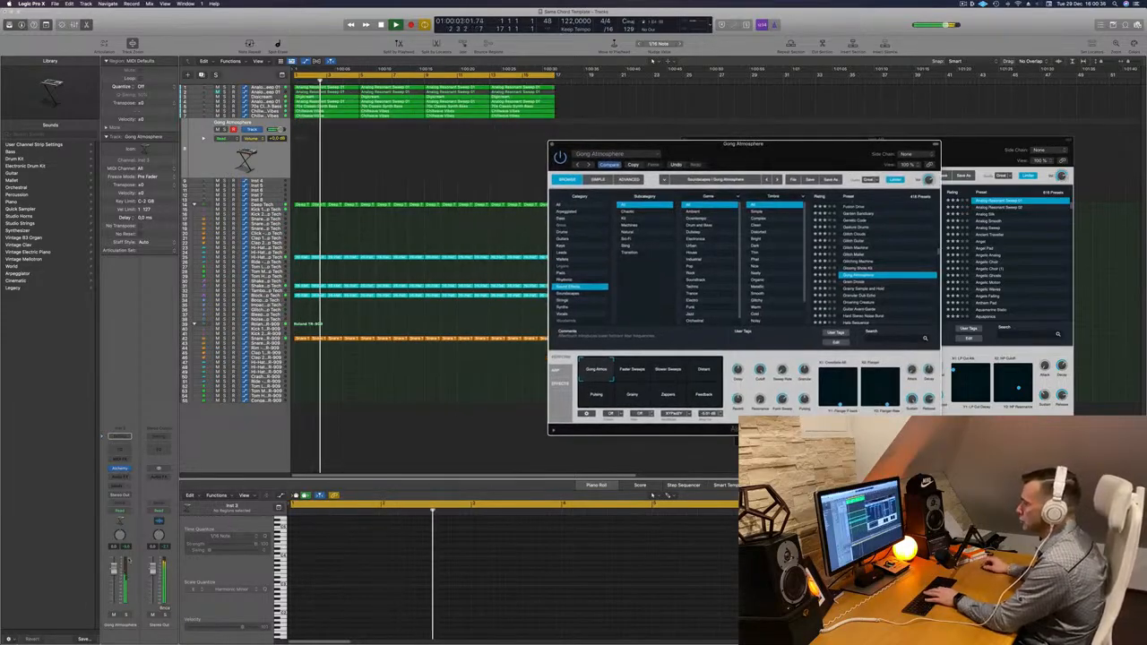
left_click_drag(114, 568, 113, 578)
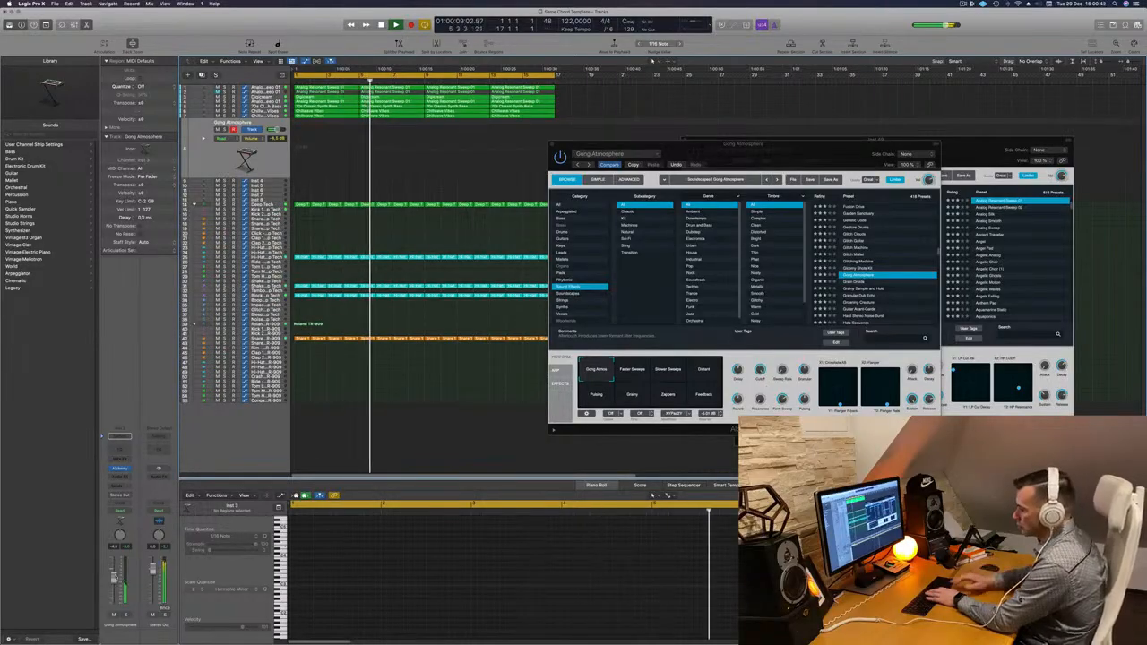
key("r")
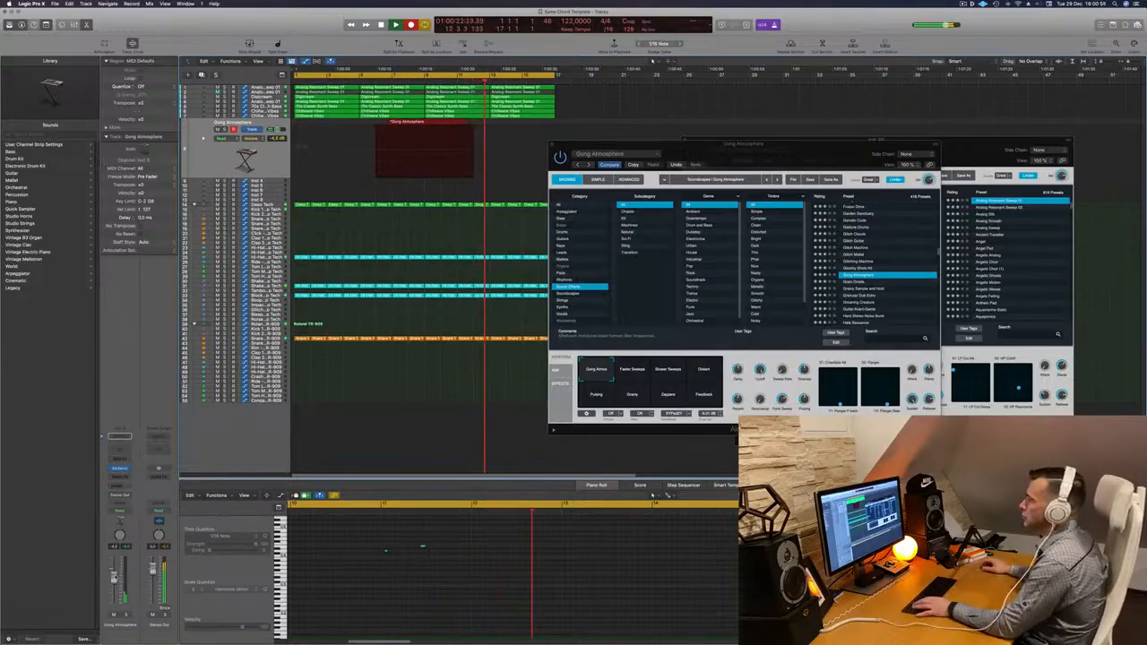
key("space")
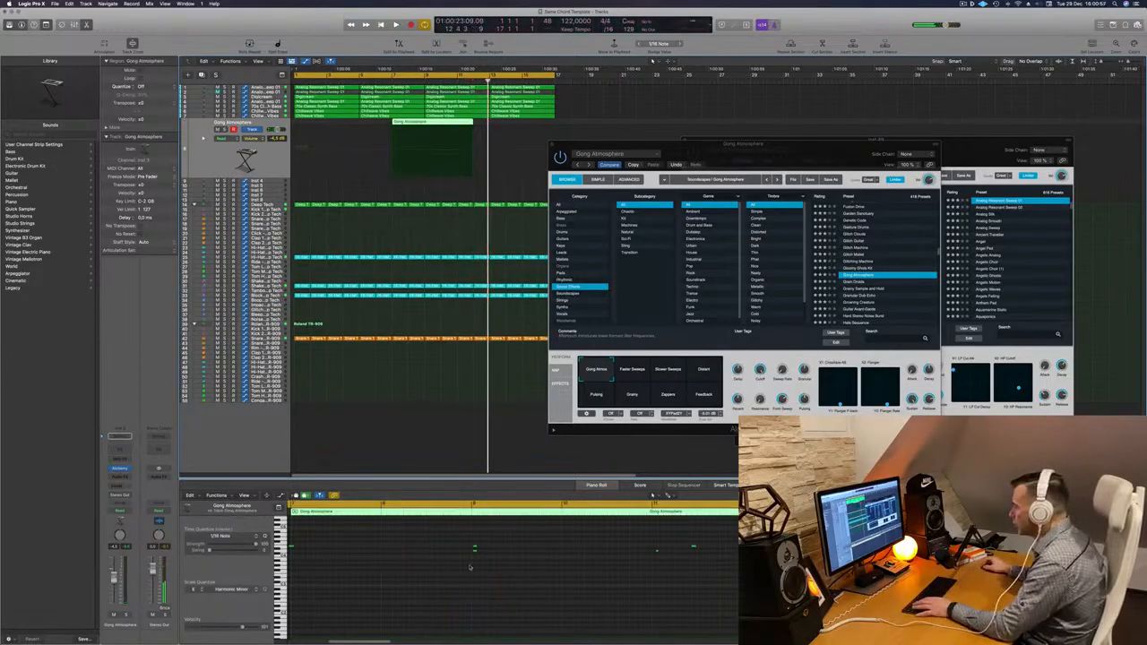
- Remove the surplus notes from the recorded Gong Atmosphere region and select the remaining ones
scroll(538, 560, "up", 1)
left_click_drag(497, 569, 461, 568)
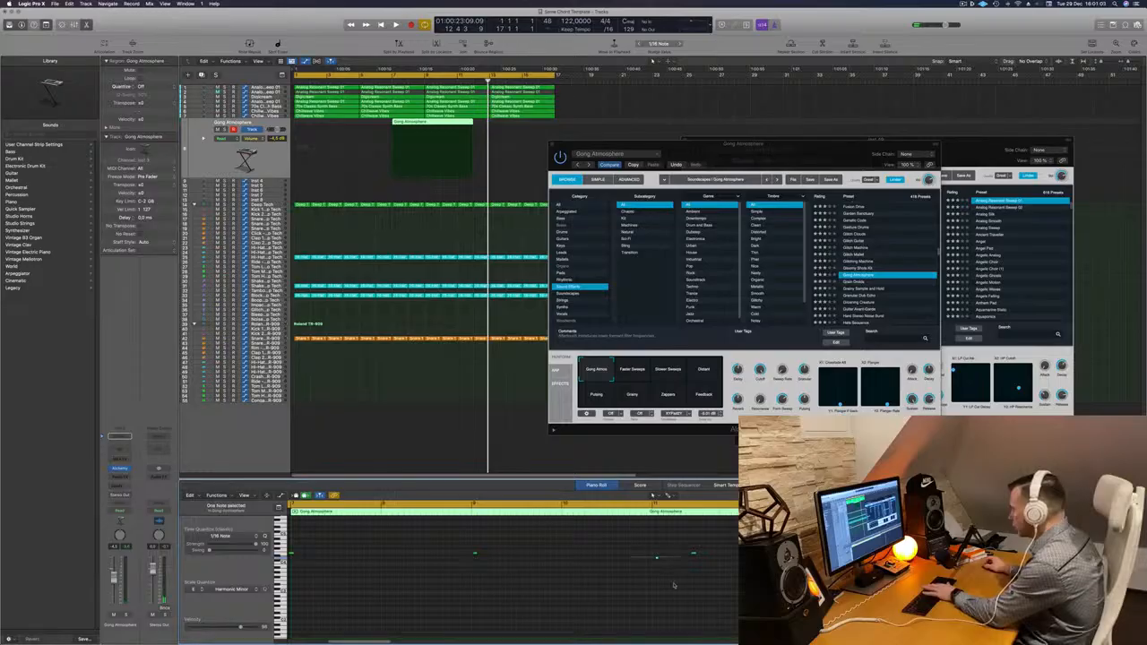
left_click_drag(457, 541, 693, 569)
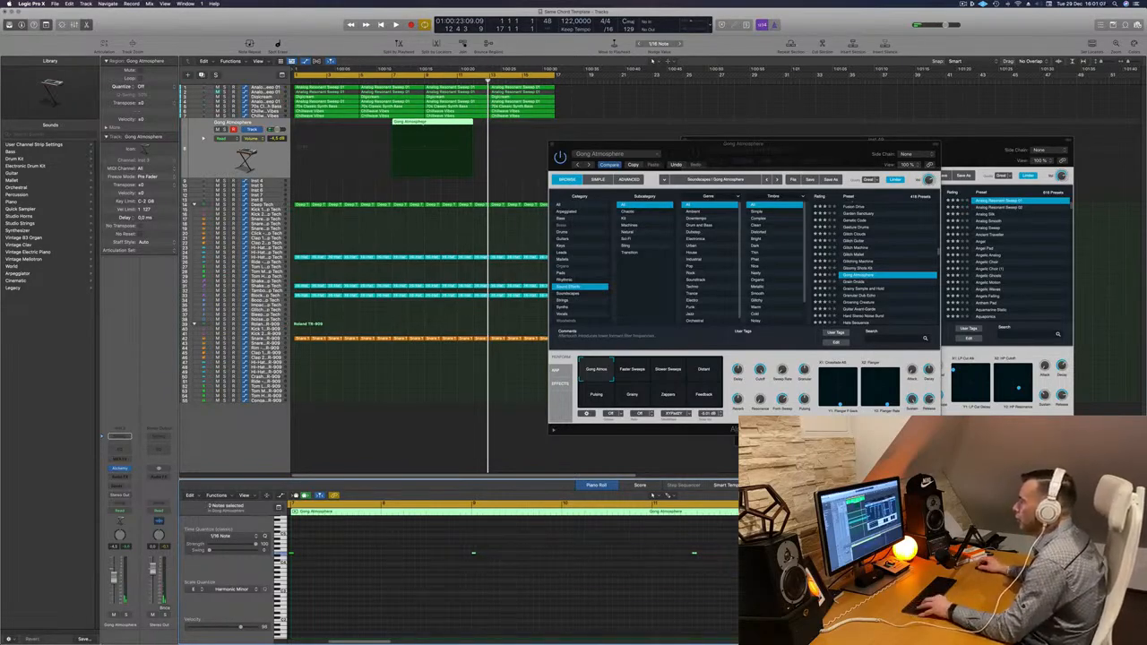
- Split the Gong Atmosphere region at bar 9, delete its first part and move the rest to bar 1 for playback
left_click(424, 122, "super")
left_click(410, 124)
key("Delete")
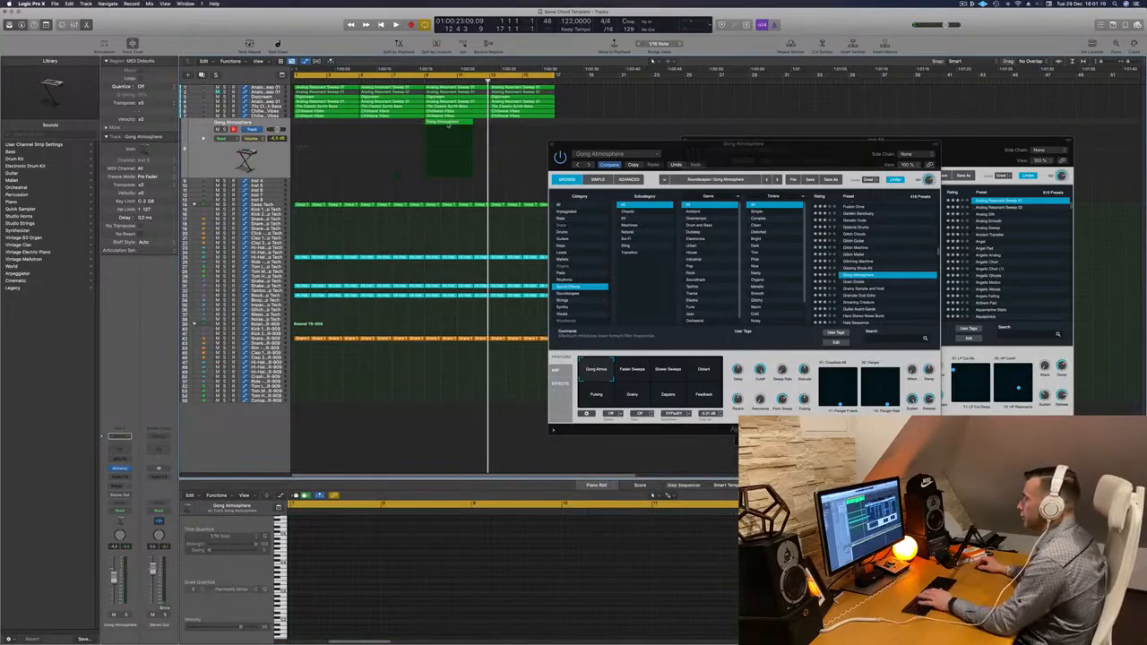
left_click_drag(448, 124, 318, 125)
key("space")
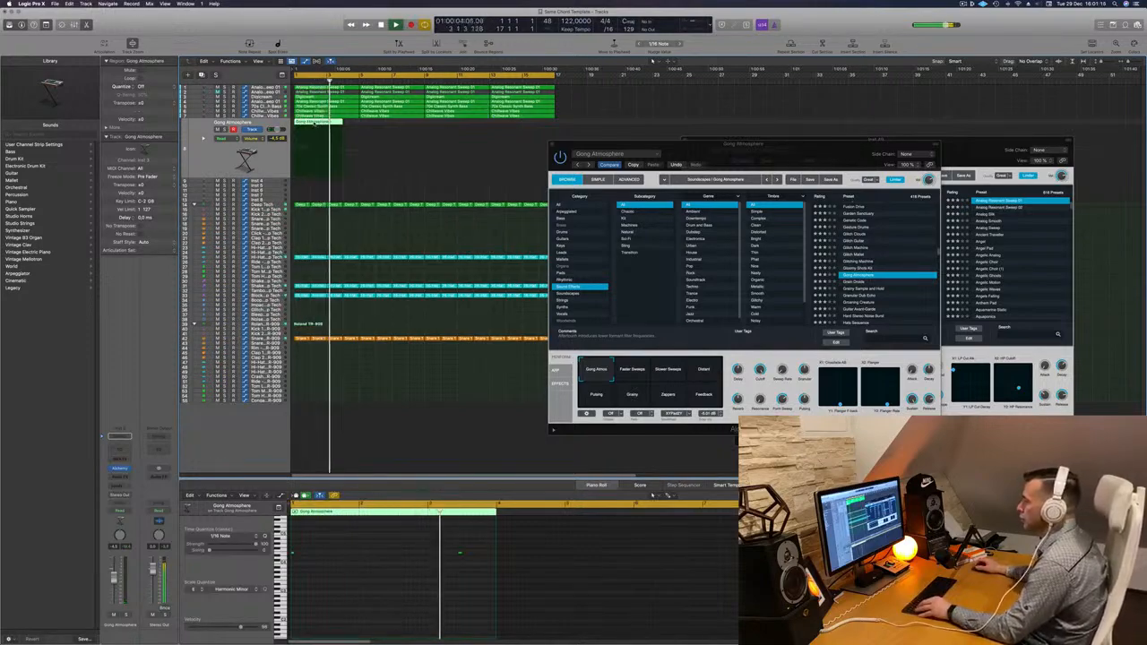
- Nudge the Gong Atmosphere region's second note slightly later, and extend the region to four bars with a copy at bar 5
left_click_drag(431, 538, 494, 571)
key("space")
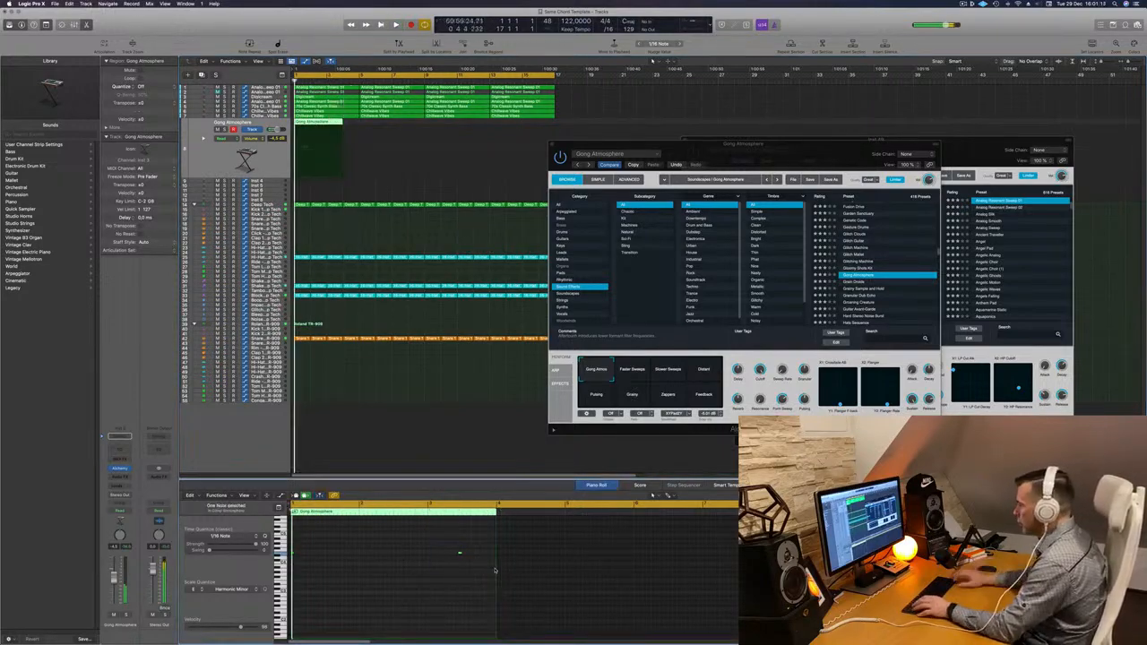
key("space")
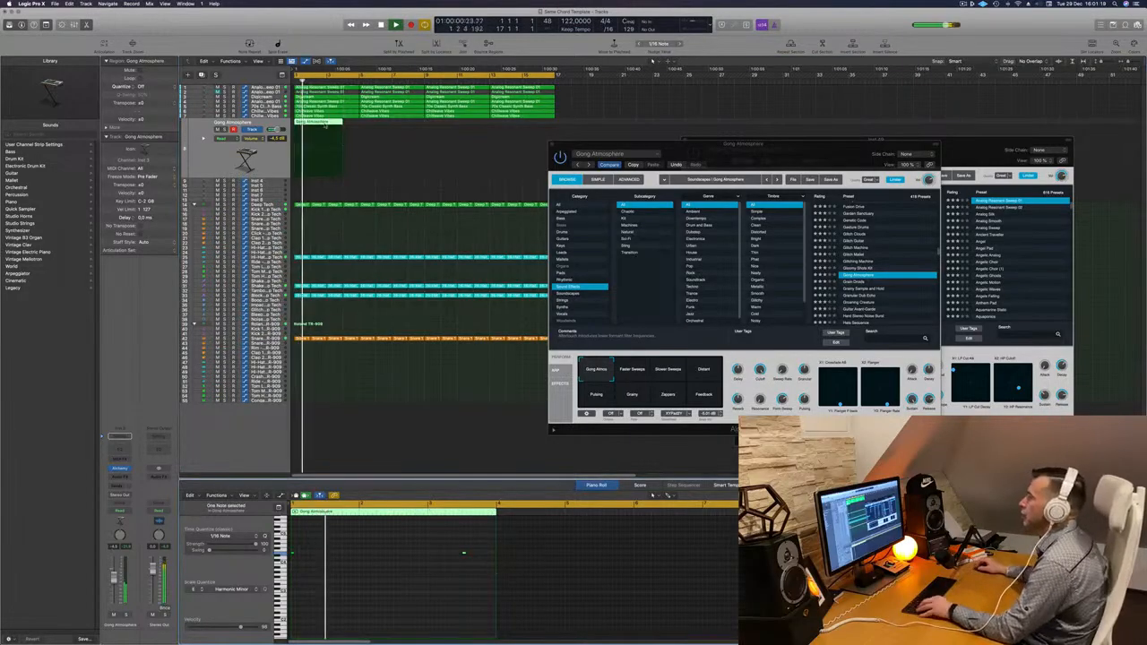
left_click_drag(341, 125, 405, 132)
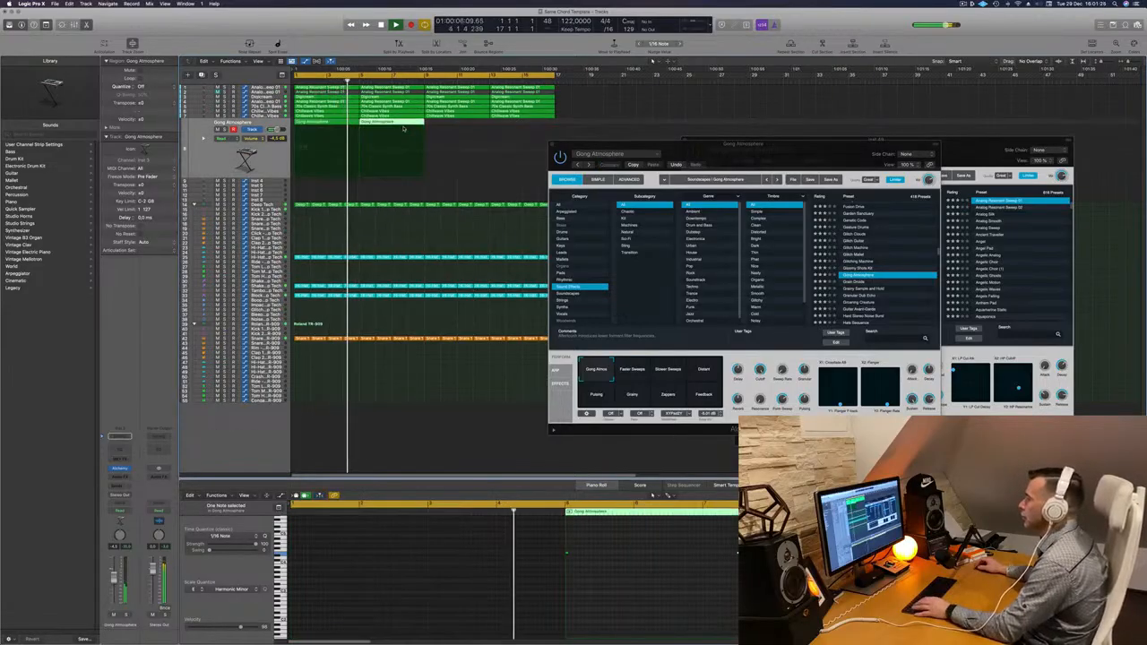
- Move the first gong region's second note to bar 3 and replace the old copy with repeats at bars 5, 9 and 13
left_click(334, 127)
key("Return")
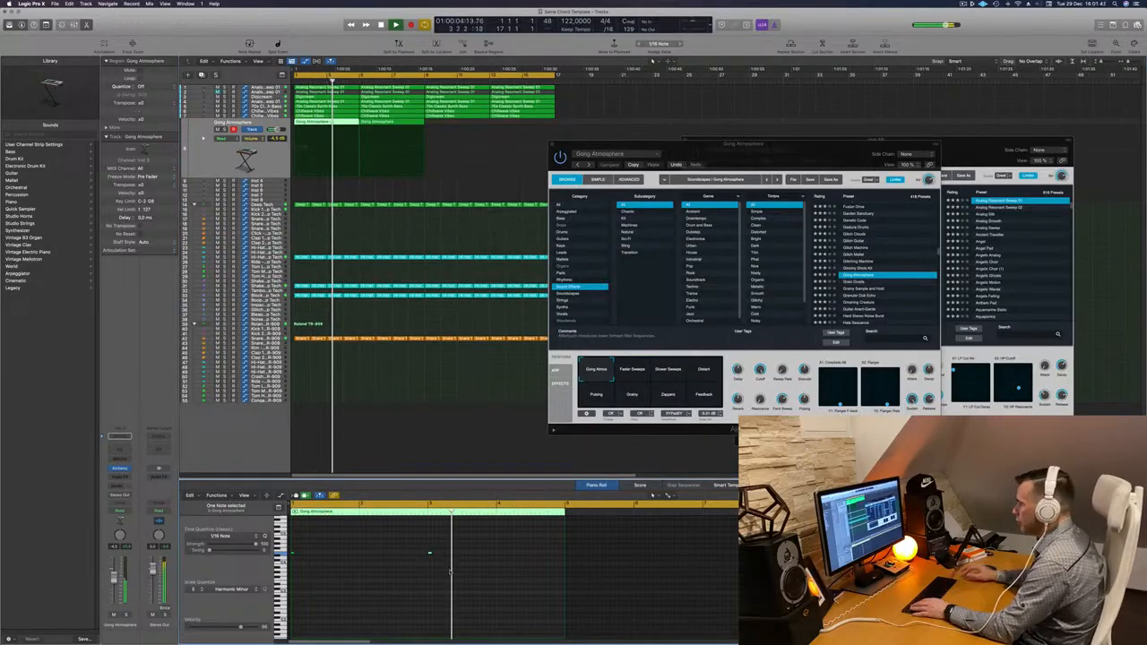
left_click(396, 122)
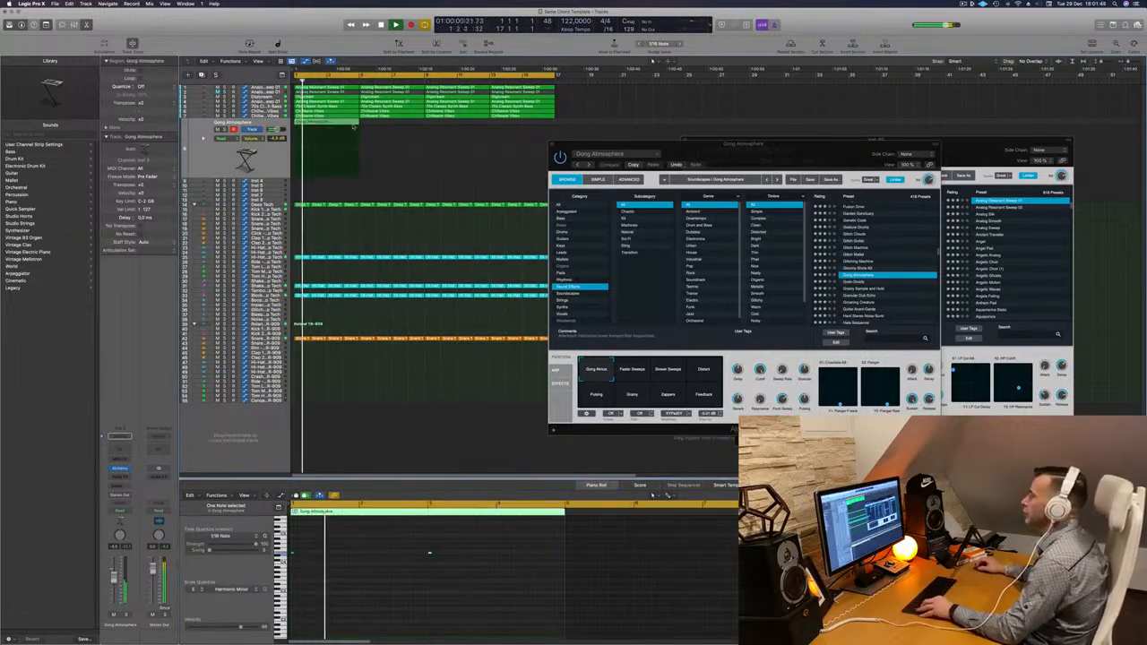
left_click_drag(396, 121, 442, 131)
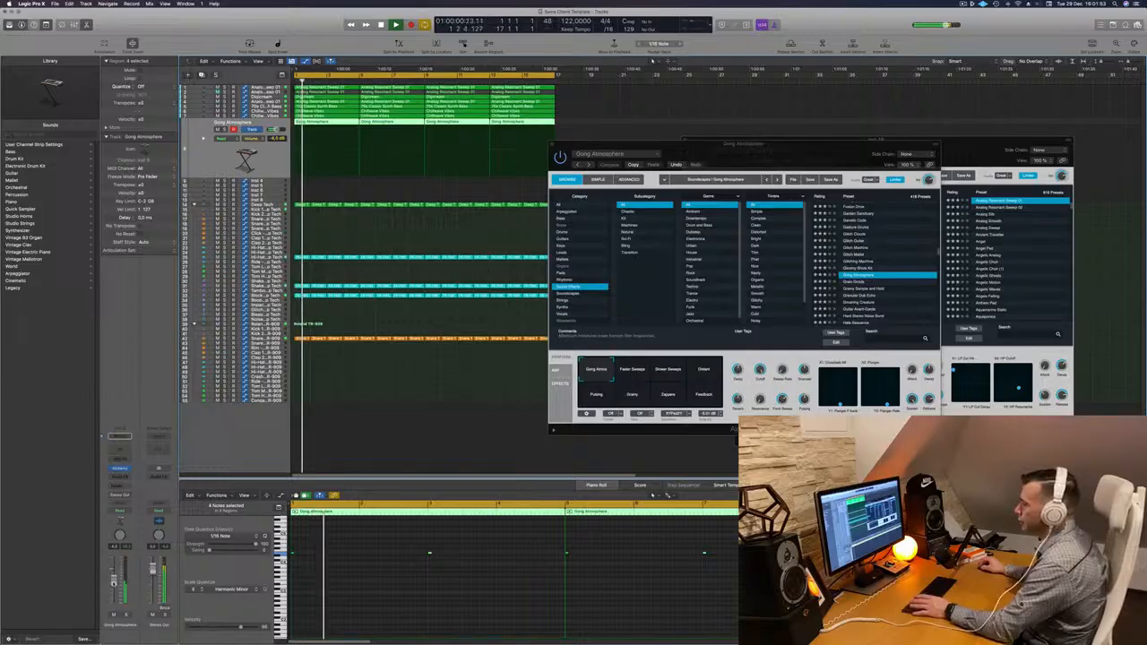
- Add a send from the Gong Atmosphere track to Bus 7
left_click(119, 484)
mouse_move(117, 495)
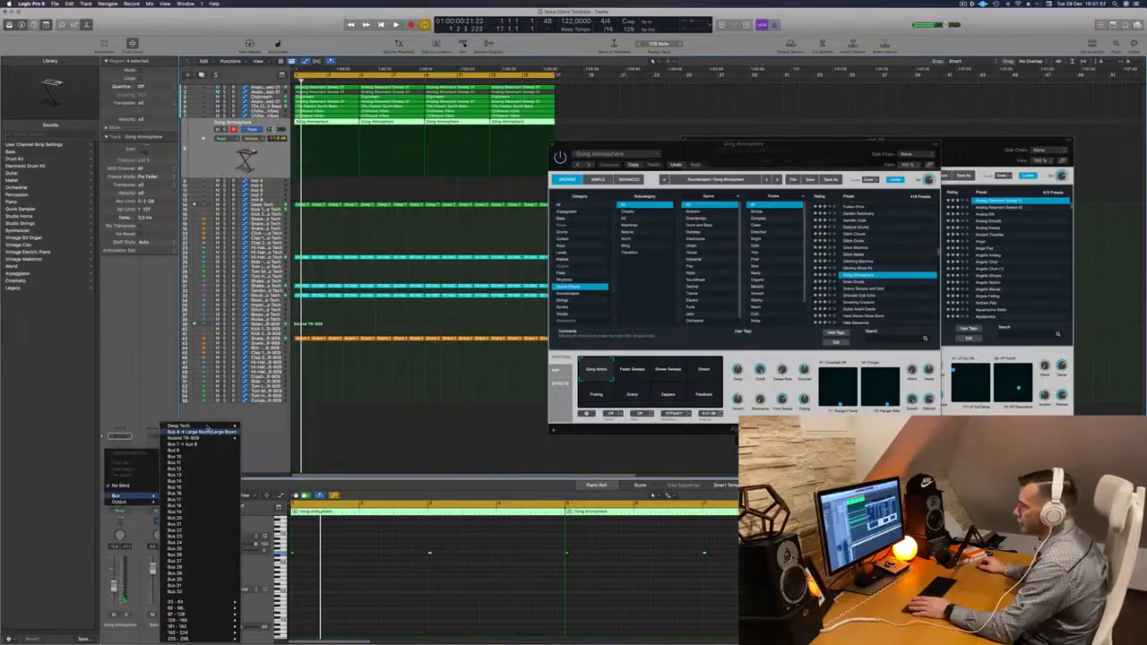
left_click(183, 443)
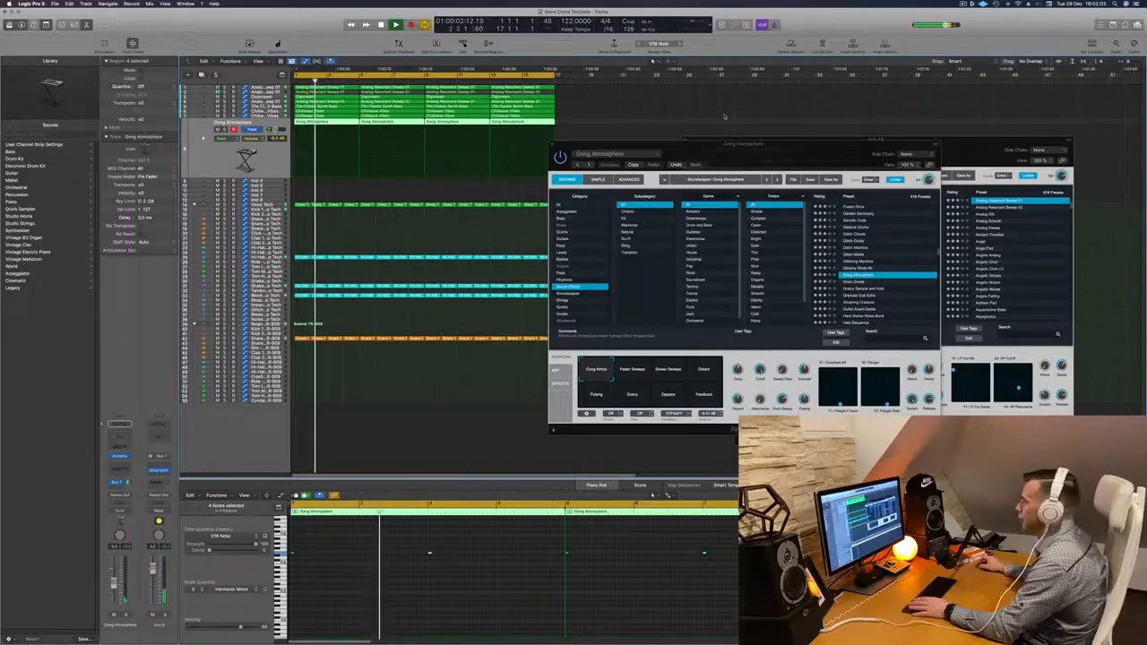
- Duplicate the Gong Atmosphere track with its settings and load the Hit Me preset in the new track's Alchemy
left_click_drag(760, 142, 787, 133)
left_click(231, 123)
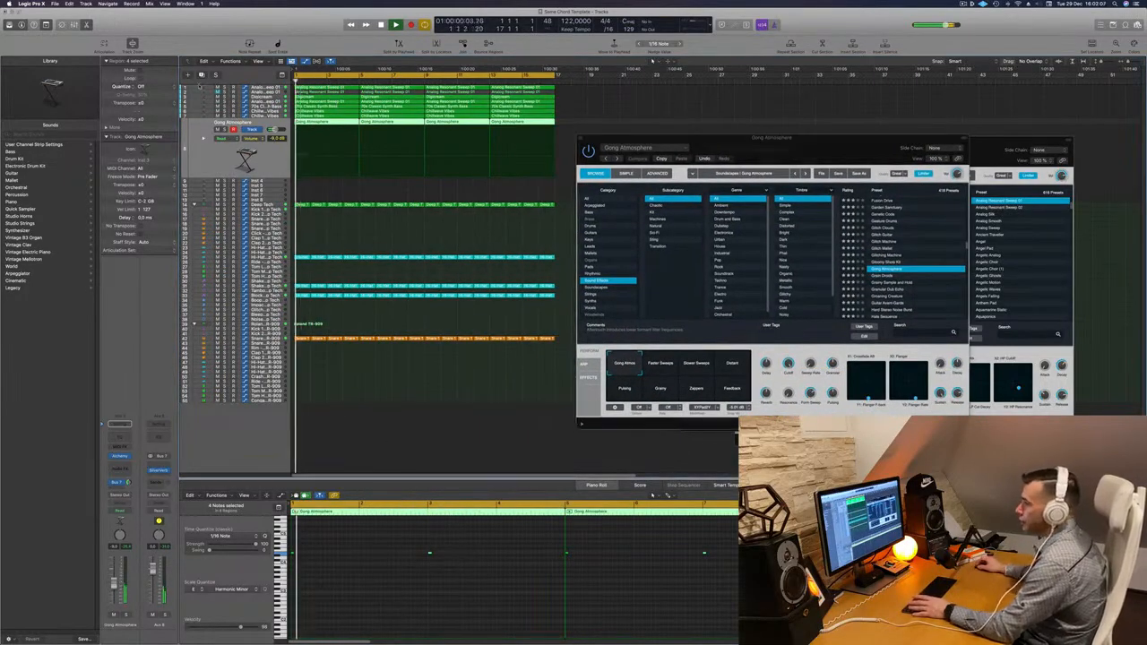
key("super+d")
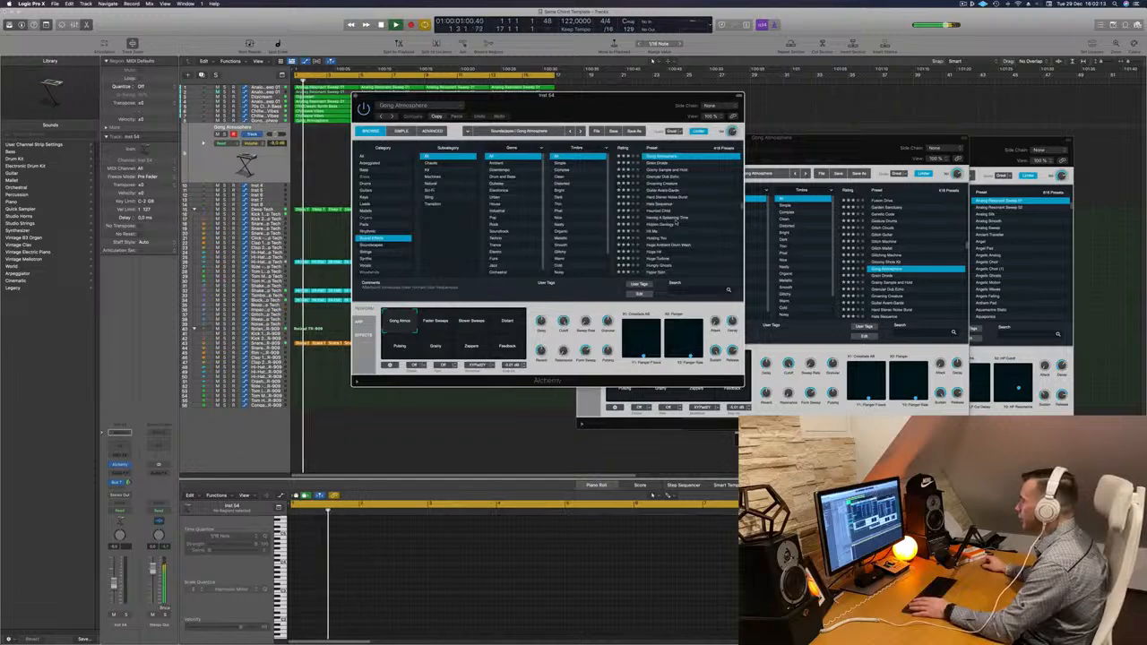
left_click(651, 233)
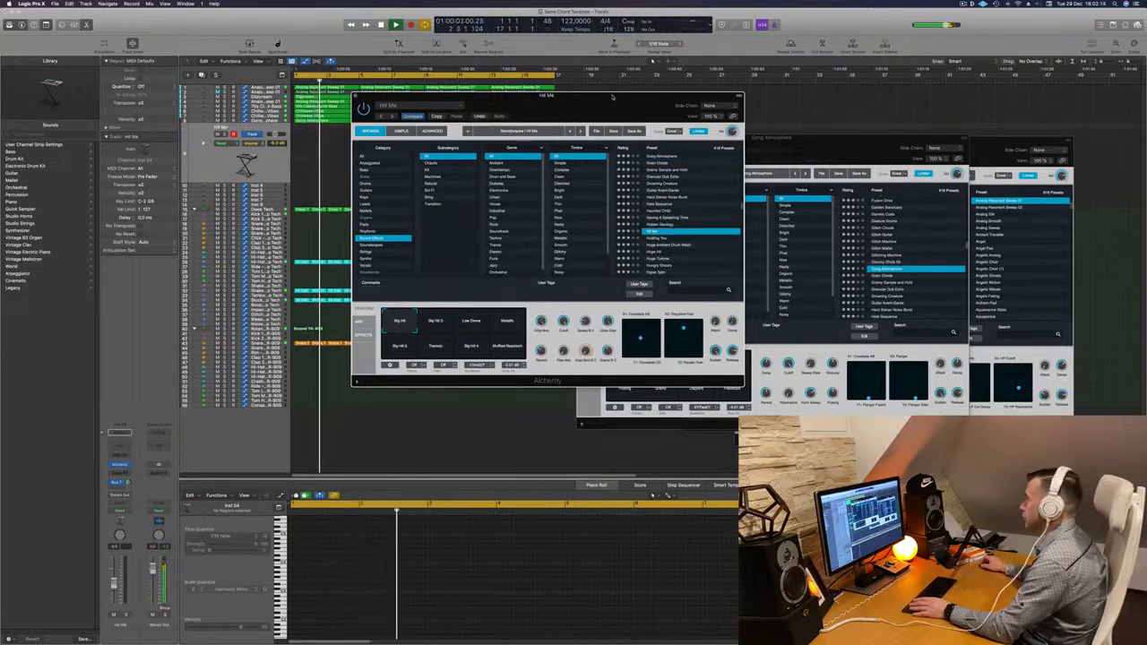
left_click_drag(612, 98, 667, 106)
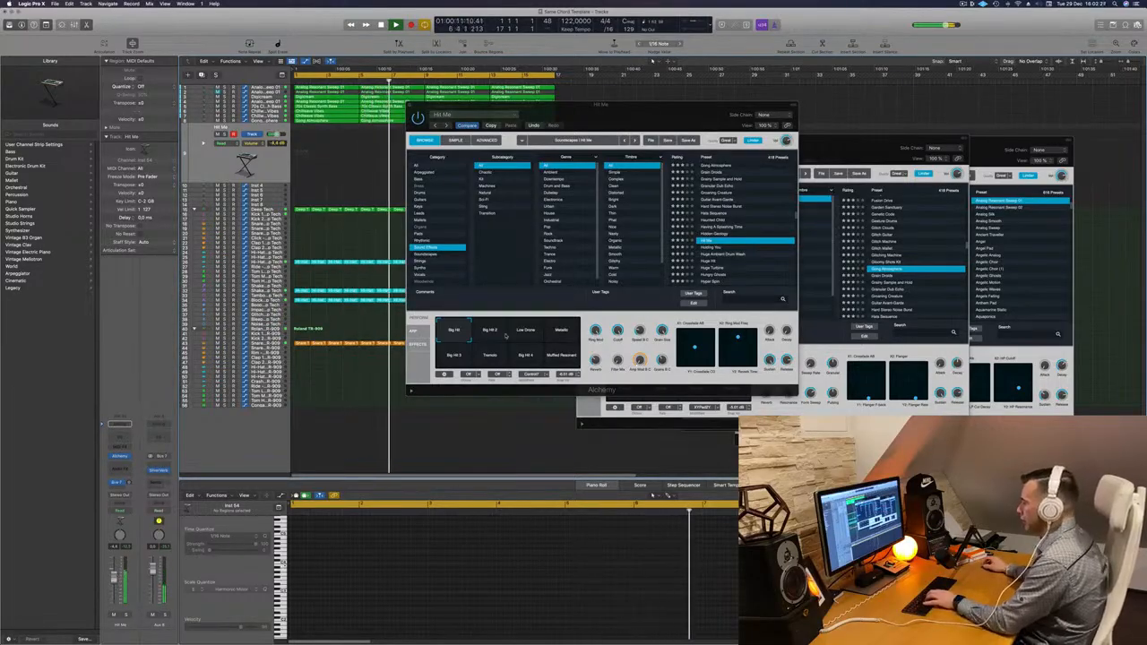
- Audition Hit Me's performance variations Low Drone, Metallic, Big Hit 3, Tremolo, Big Hit 4 and Muffled Resonant
left_click(528, 334)
left_click(565, 334)
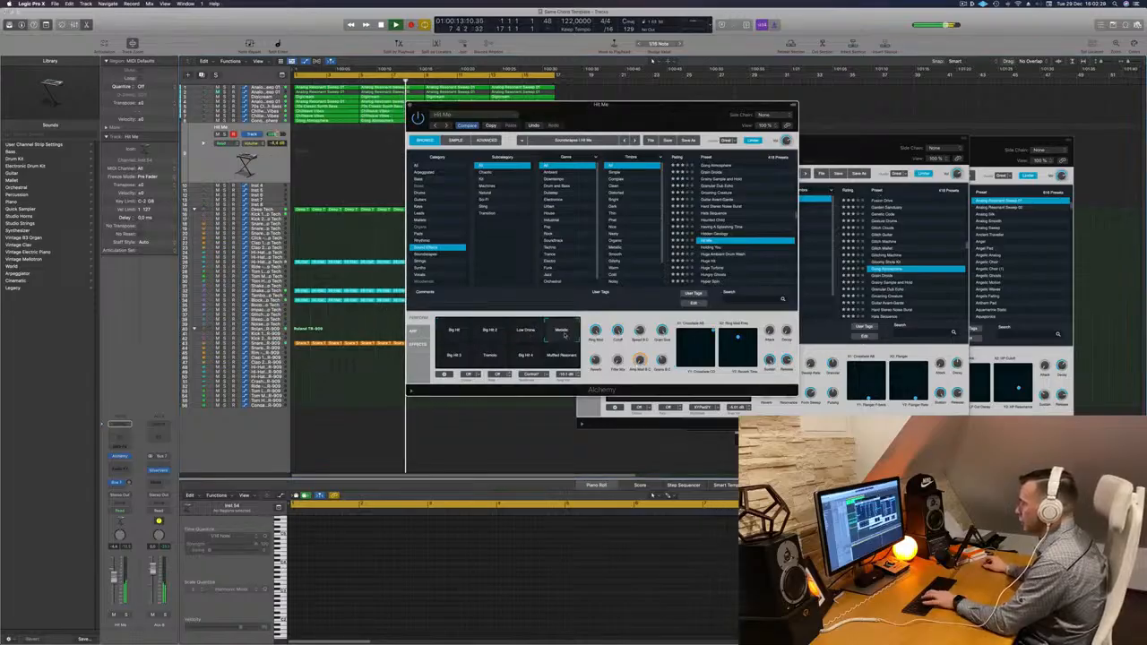
left_click(455, 355)
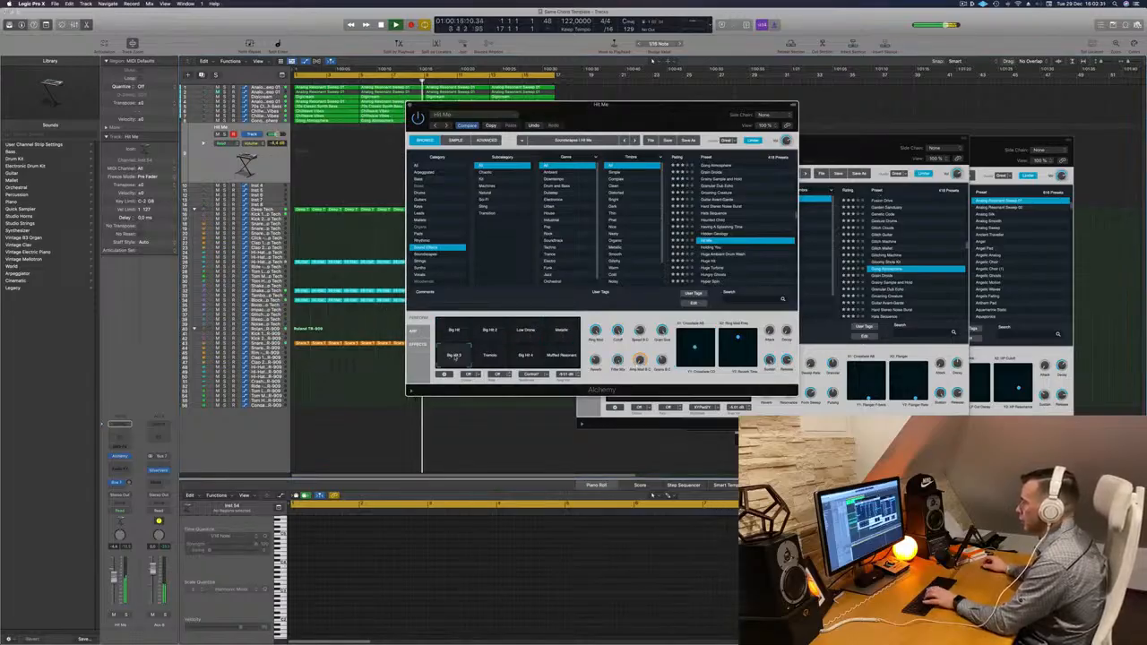
left_click(487, 358)
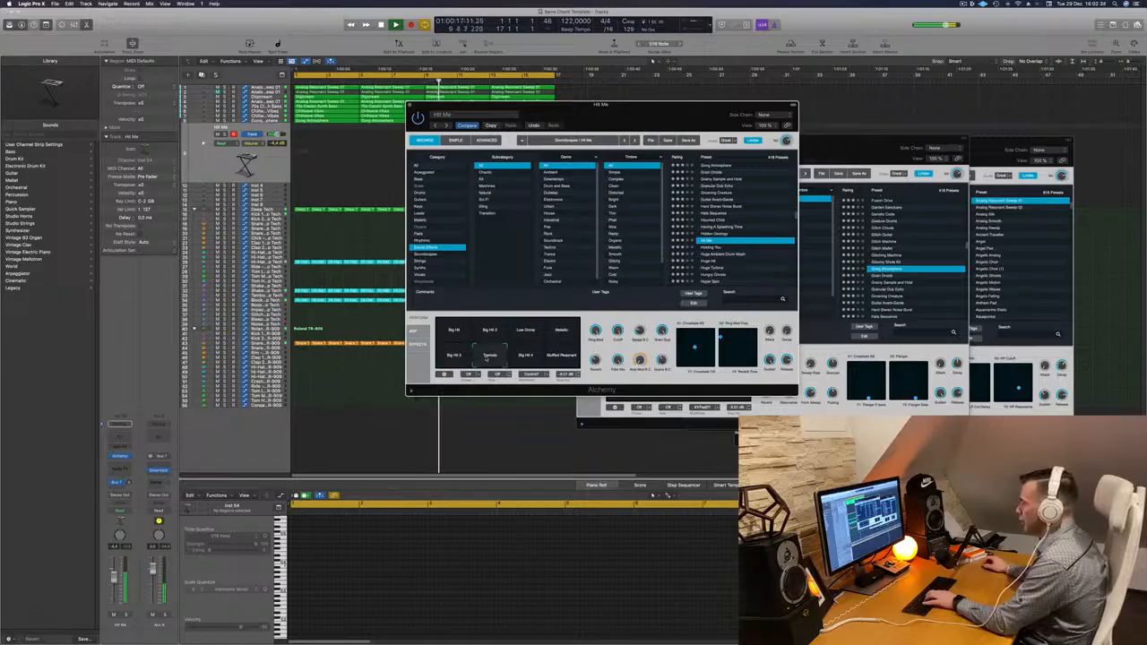
left_click(524, 357)
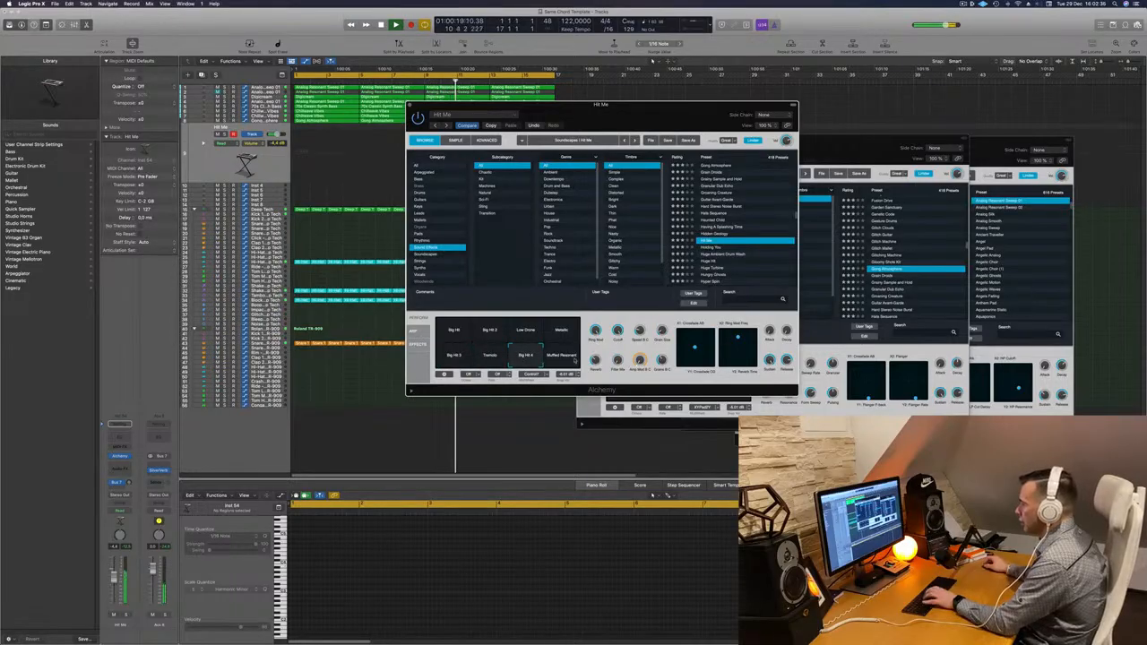
left_click(574, 357)
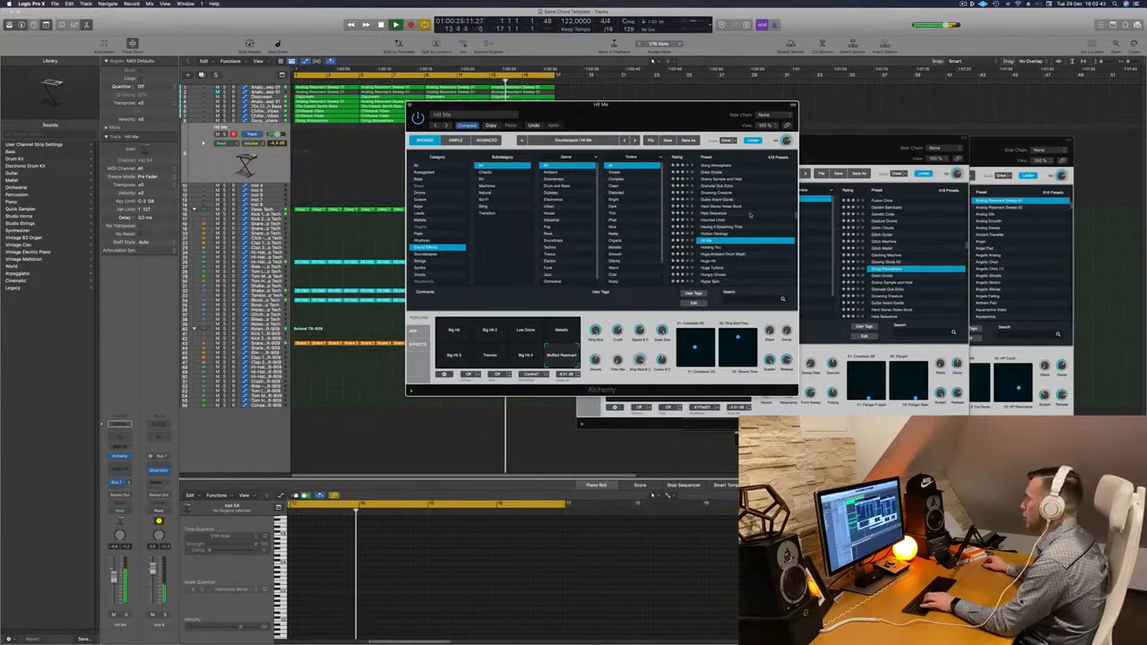
- Load the Holding You preset and audition its Faster Gating, Muffled, Pan Mod, Filter Drive, Resonant and Distorted performance variations
left_click(716, 248)
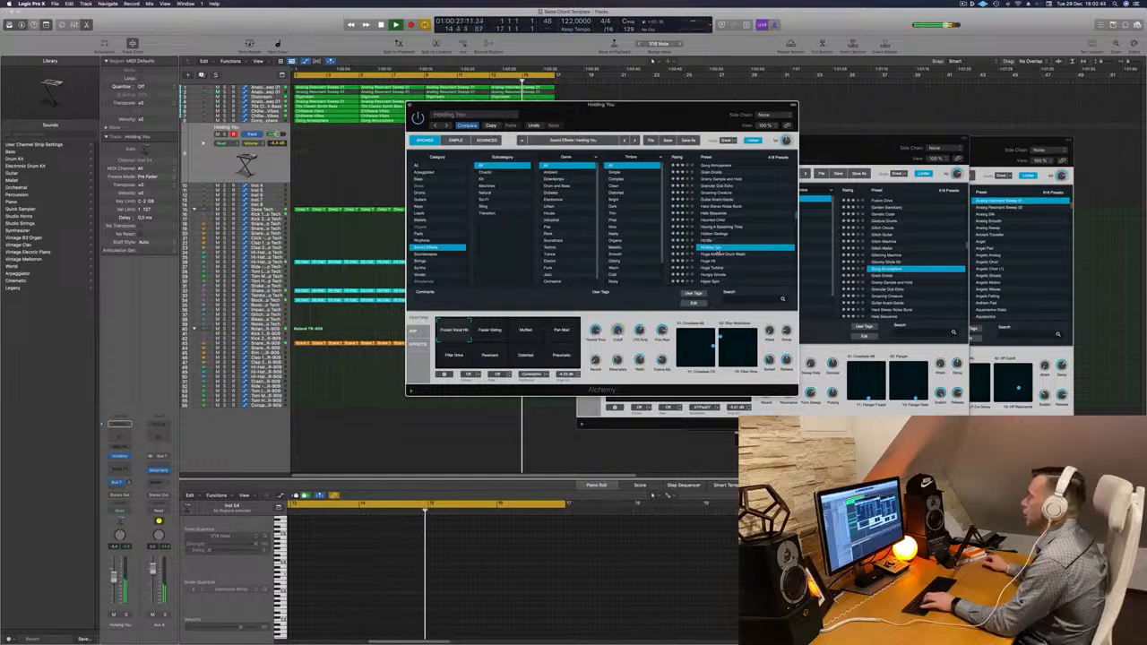
left_click(500, 336)
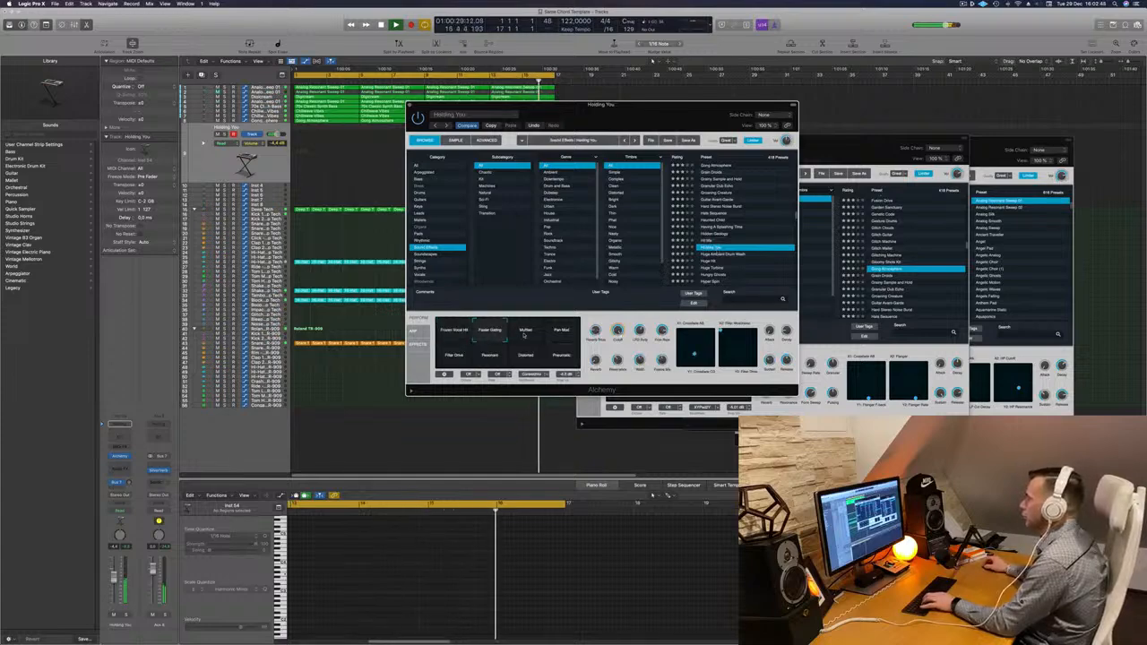
left_click(524, 333)
left_click(562, 332)
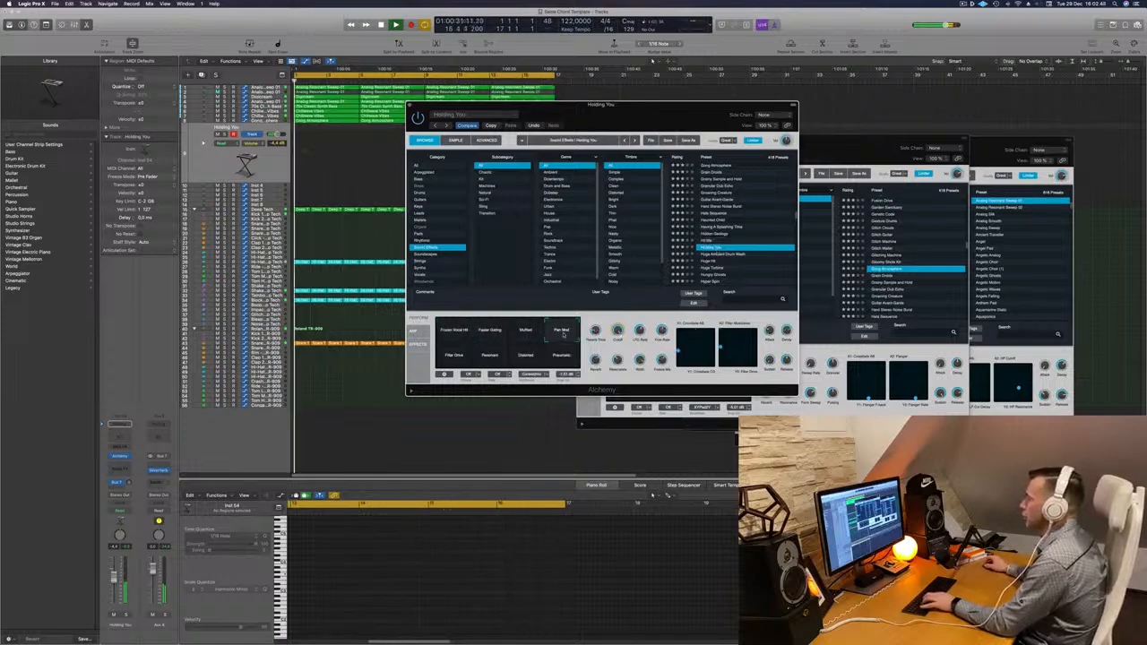
left_click(455, 352)
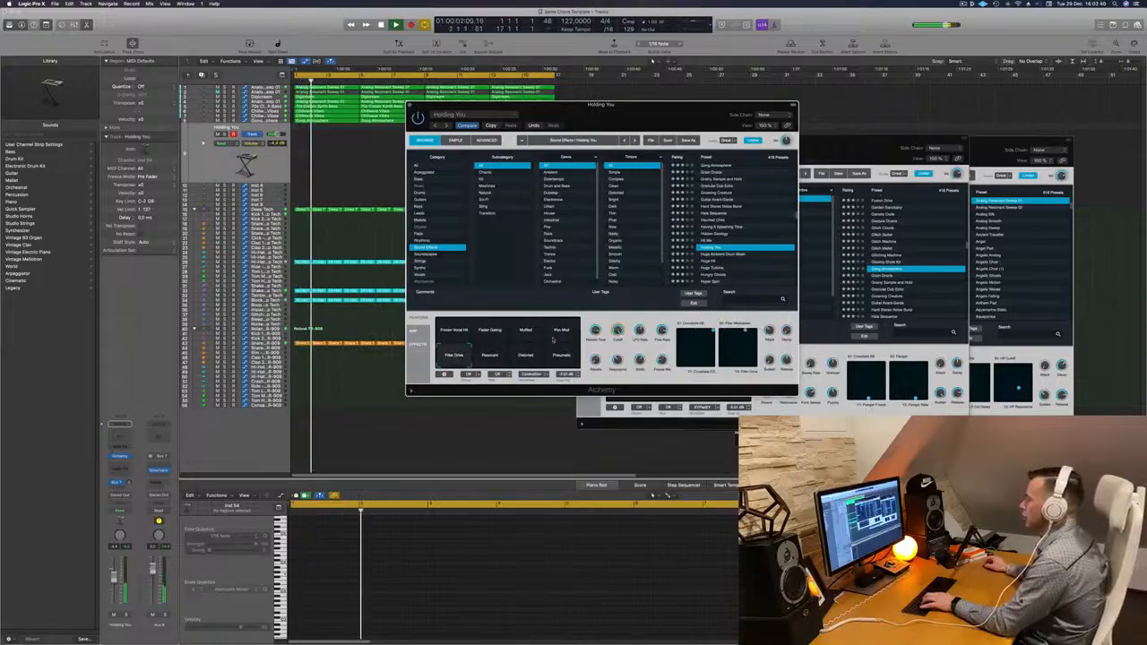
left_click(490, 355)
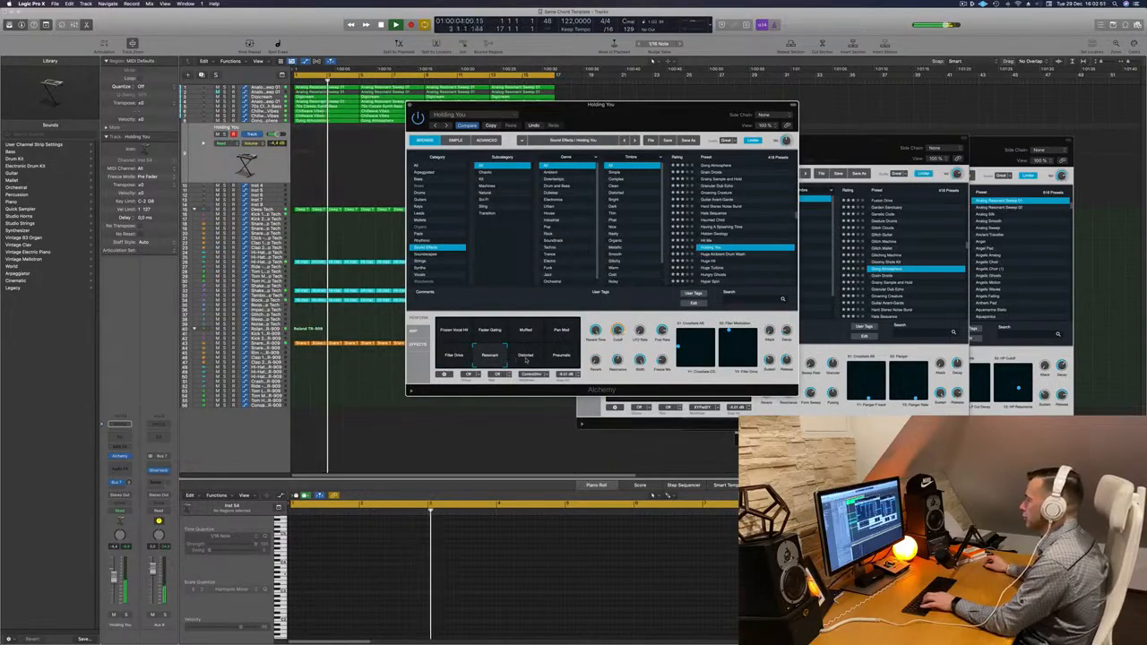
left_click(526, 356)
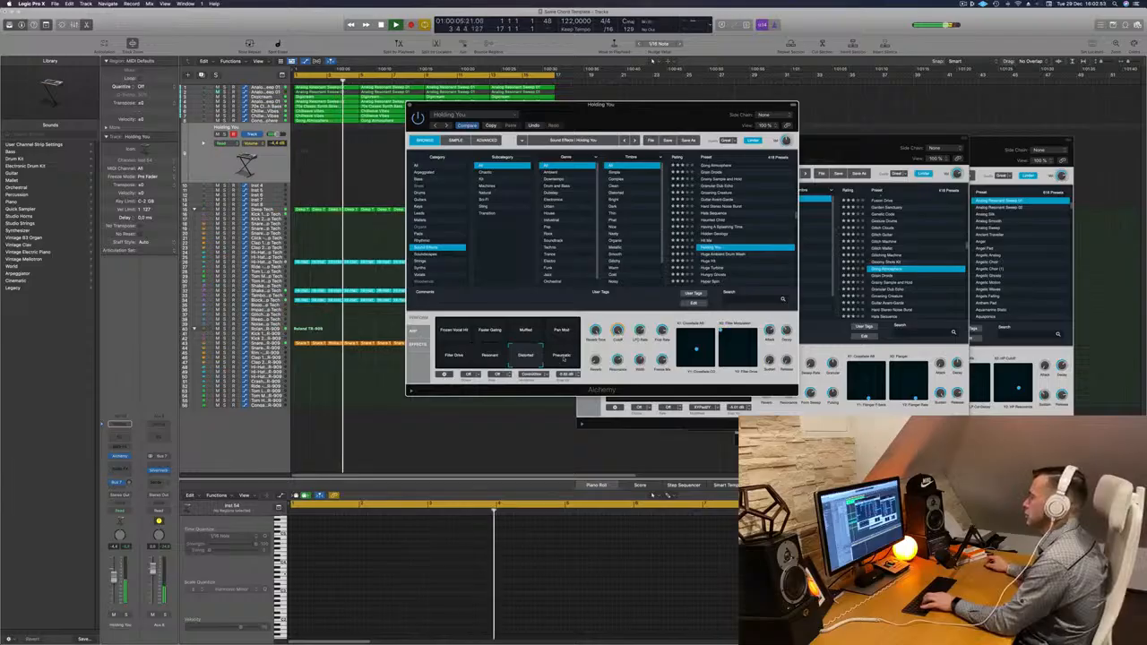
left_click(562, 331)
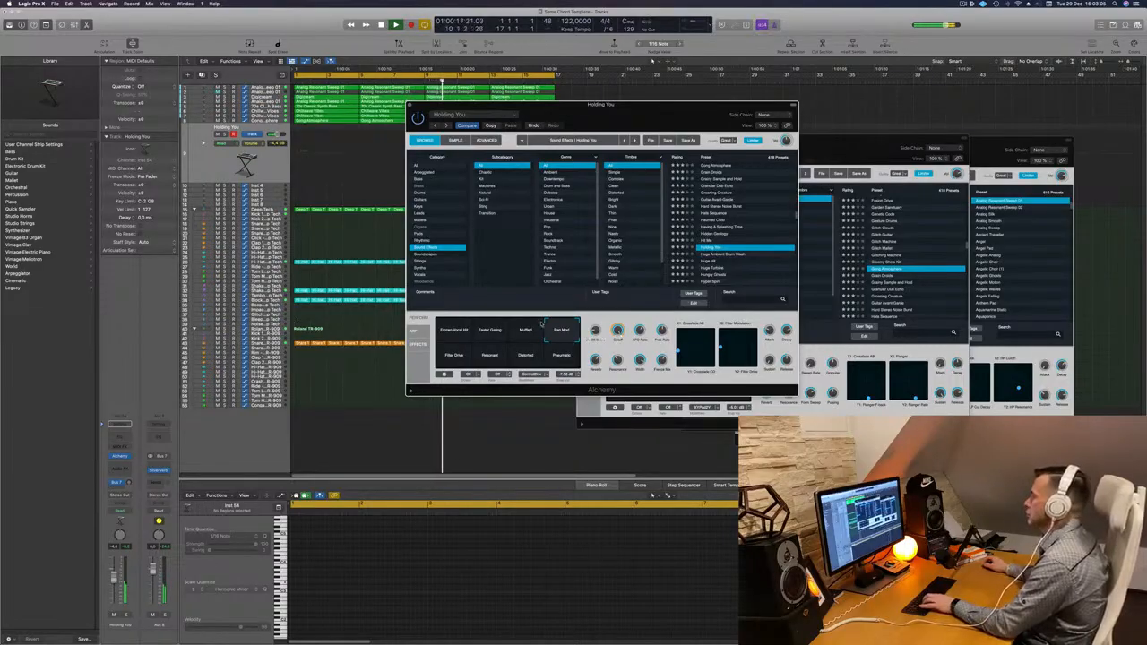
left_click(489, 355)
- Audition the Huge Ambient Drum Wash and Huge Hit sound effect presets
left_click(720, 254)
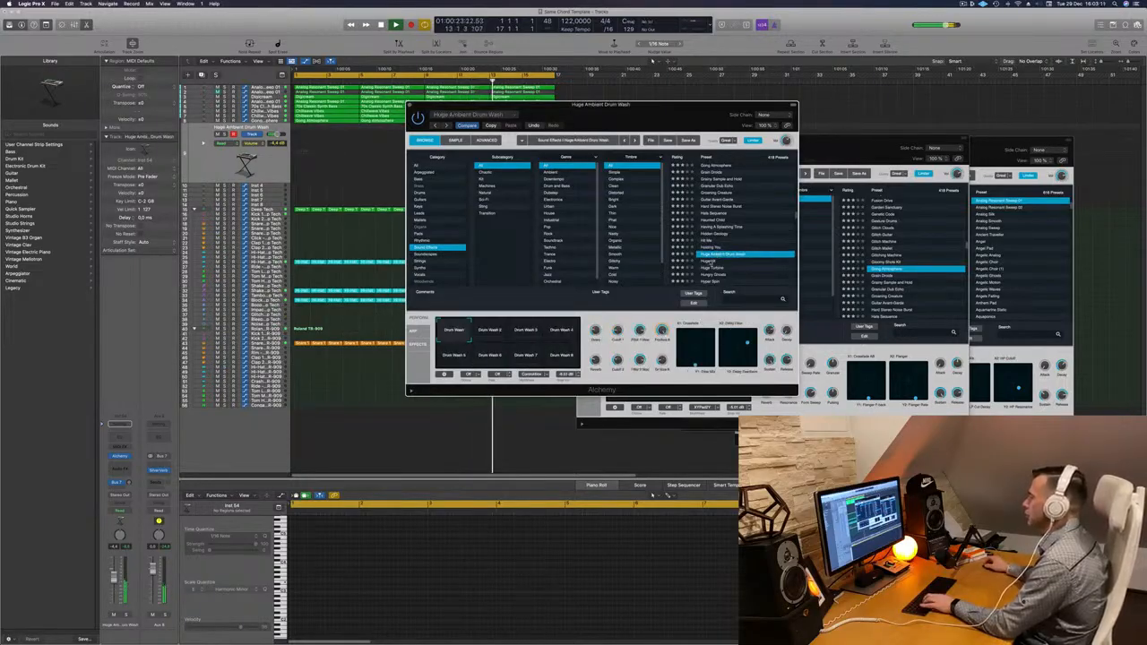
left_click(709, 261)
scroll(731, 254, "down", 1)
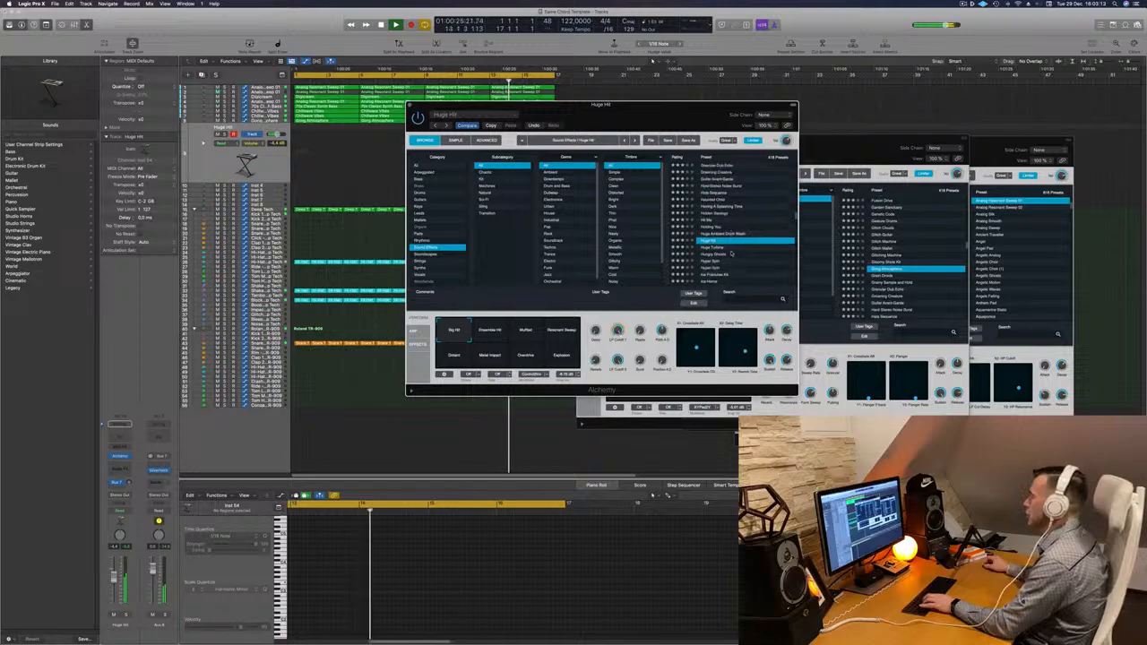
- Load the Huge Turbine preset and audition its Faster, Tremolo, Mechanical and Slow Engine performance variations
left_click(714, 247)
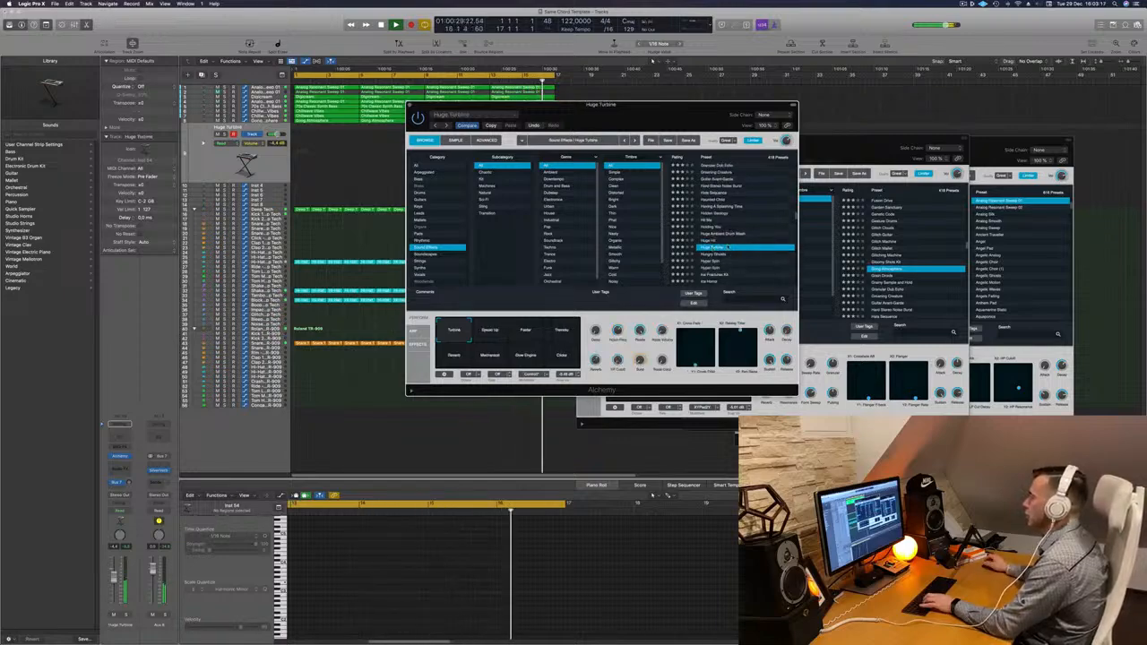
left_click(522, 333)
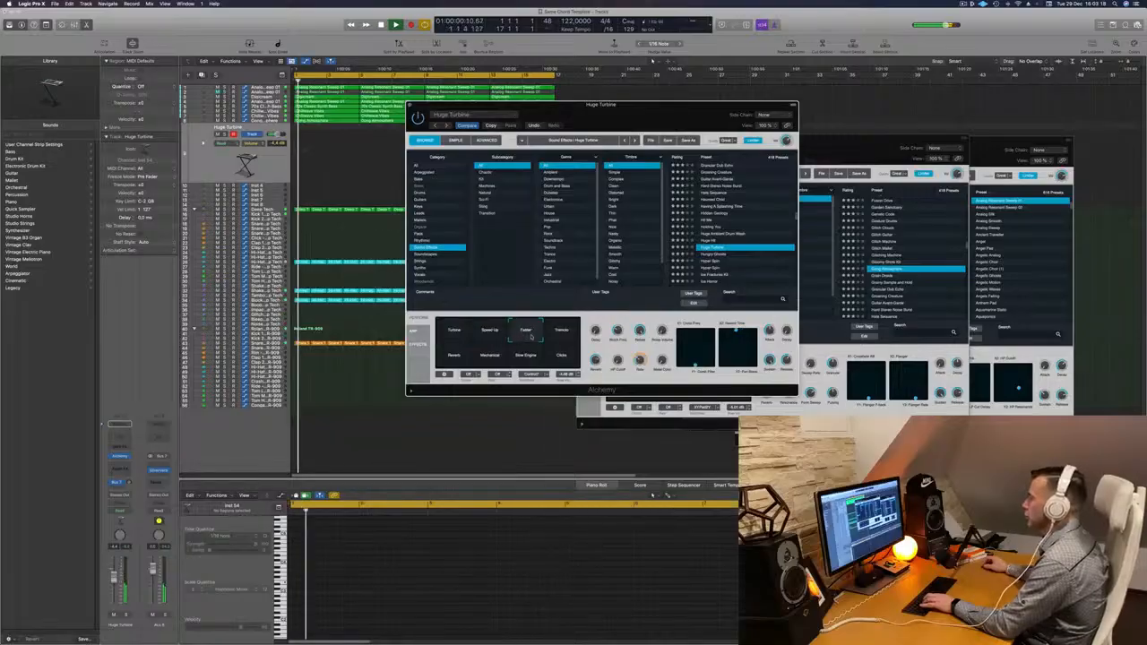
left_click_drag(684, 104, 802, 140)
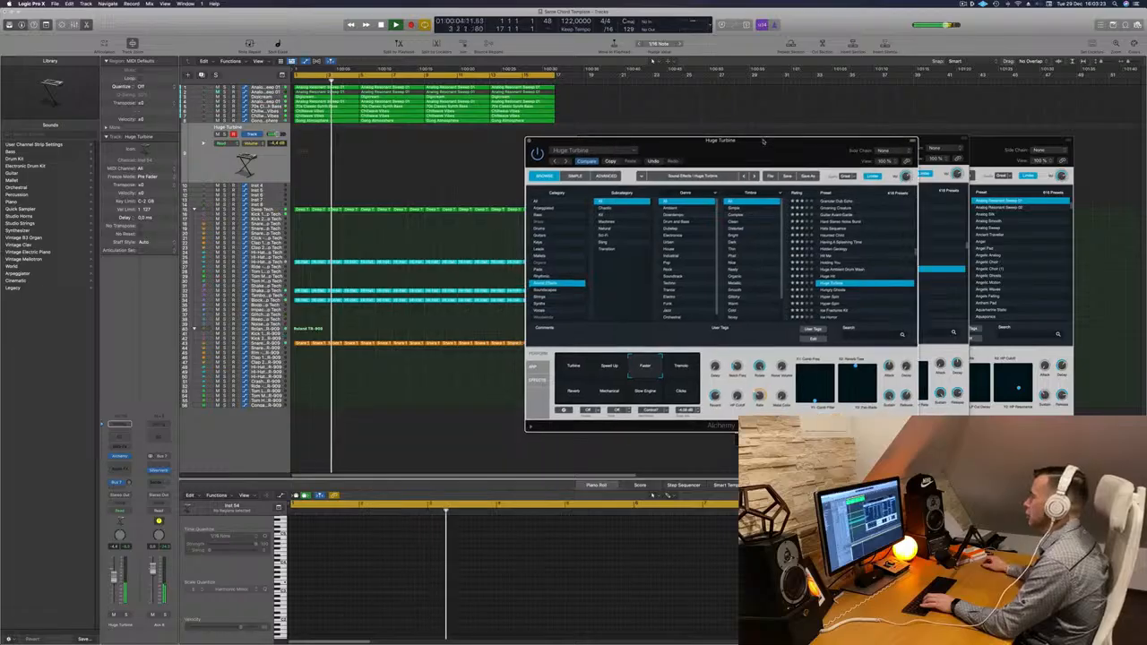
left_click(682, 367)
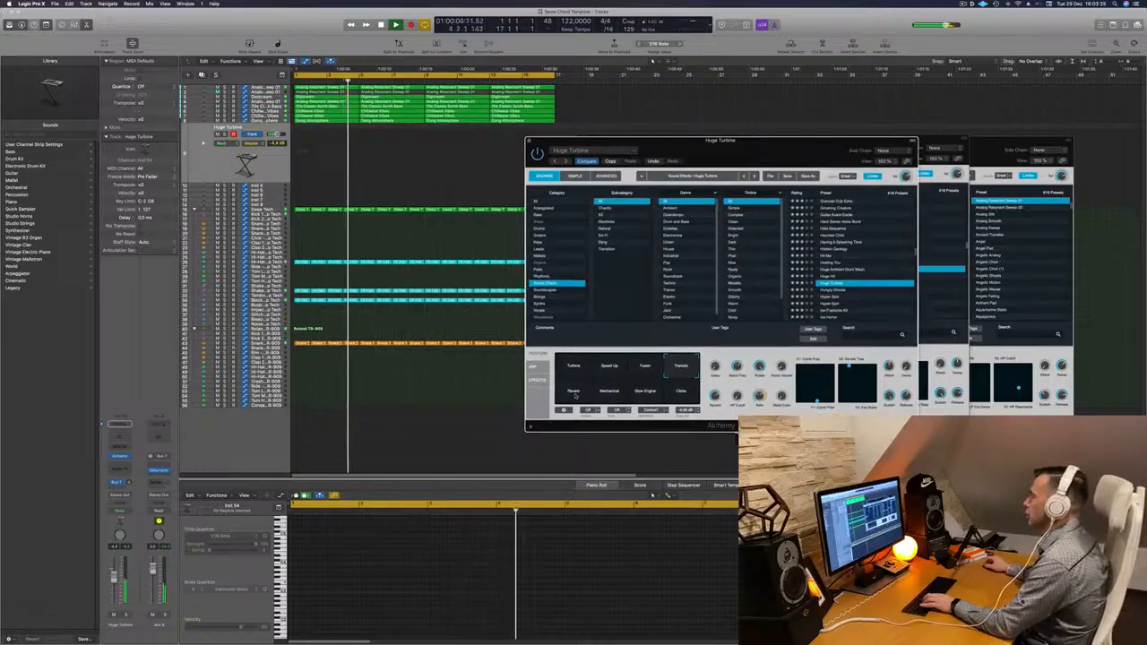
left_click(609, 387)
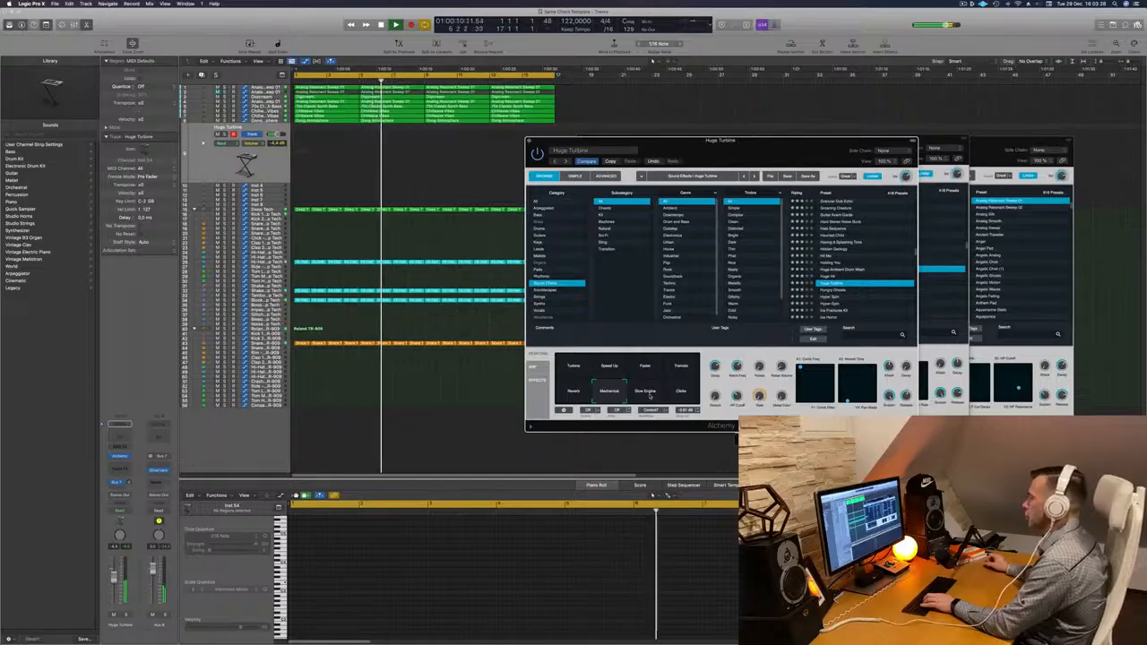
left_click(649, 394)
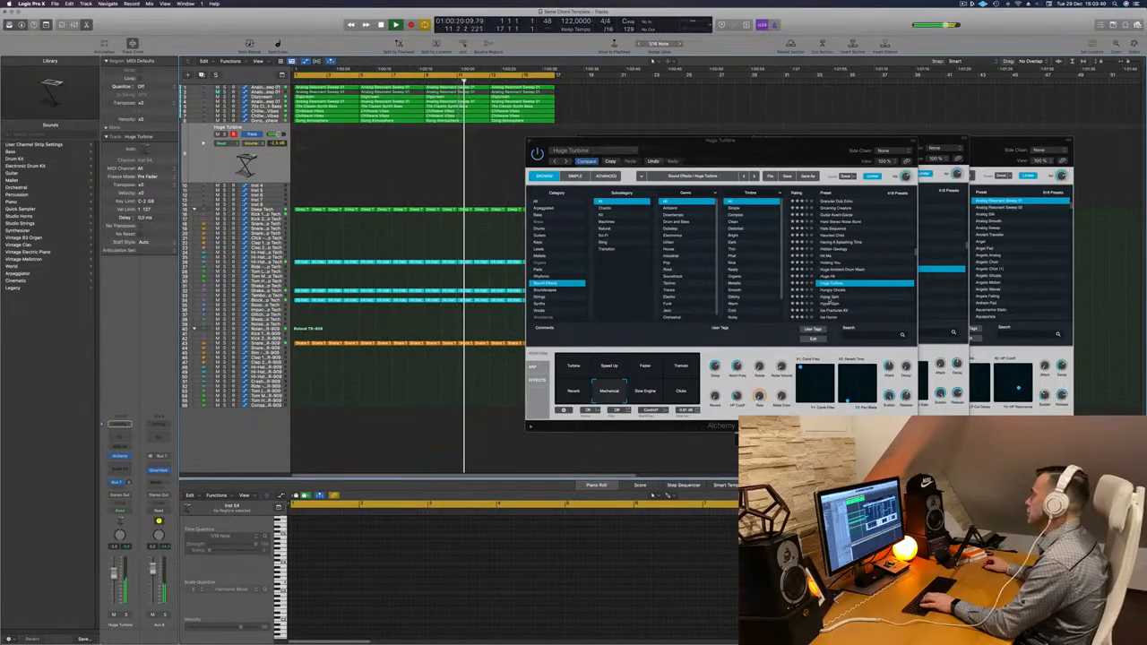
- Load the Hyper Spin preset and audition its Modulating, Pulsing, Smooth, Liquid and LoFi Stutter performance variations
left_click(832, 297)
scroll(874, 288, "down", 2)
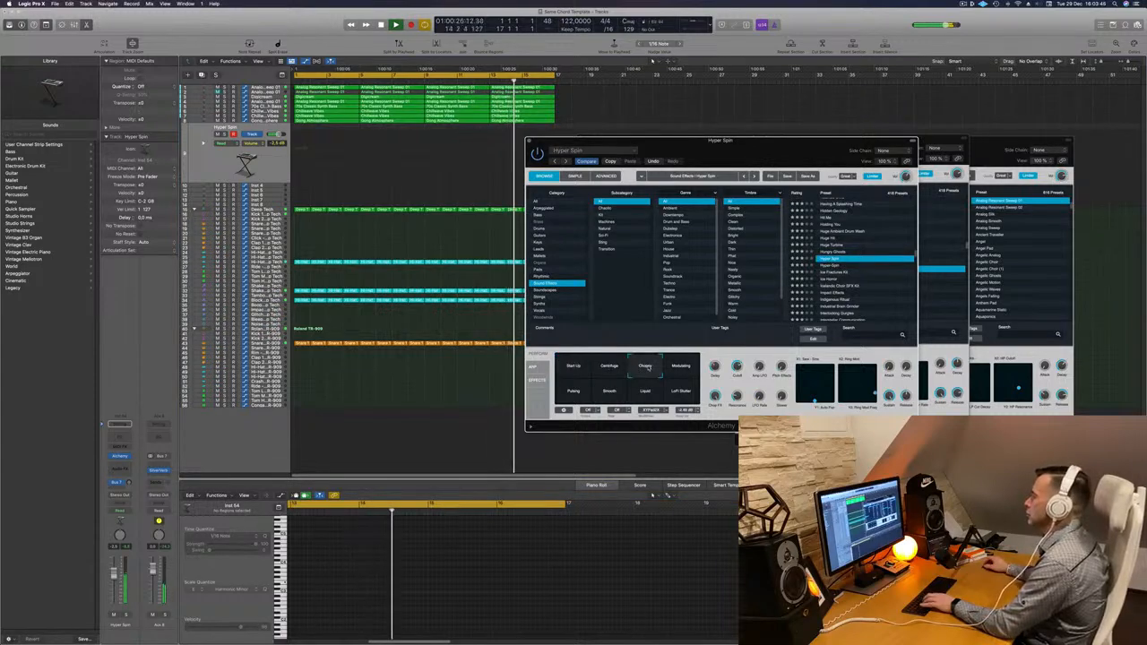
left_click(689, 367)
left_click(574, 395)
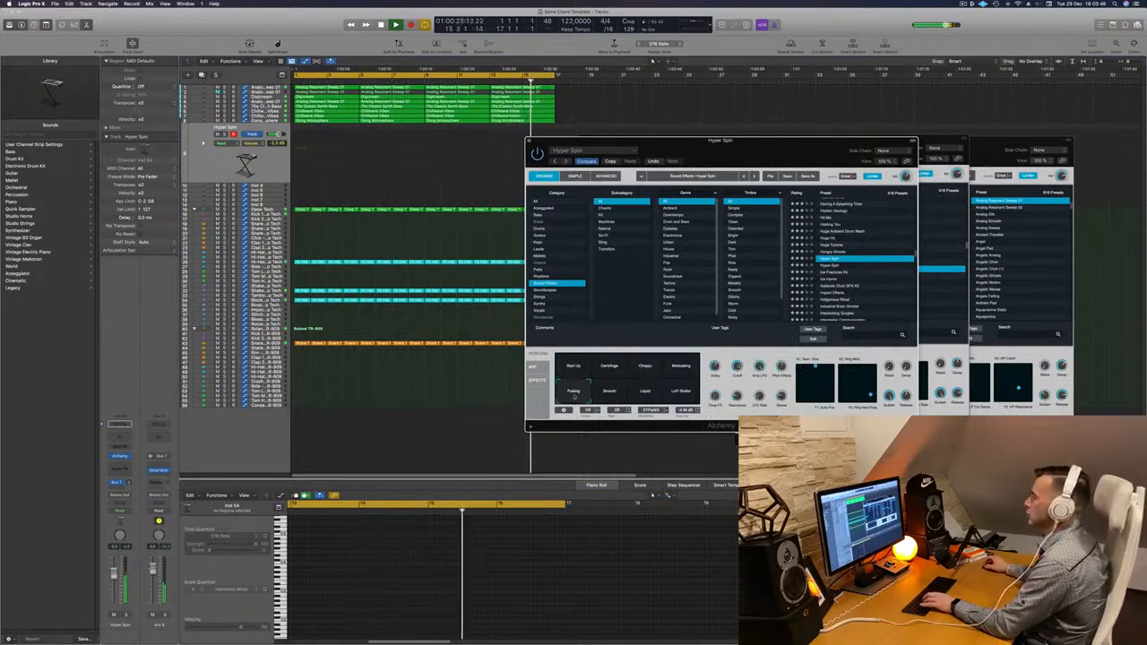
left_click(611, 395)
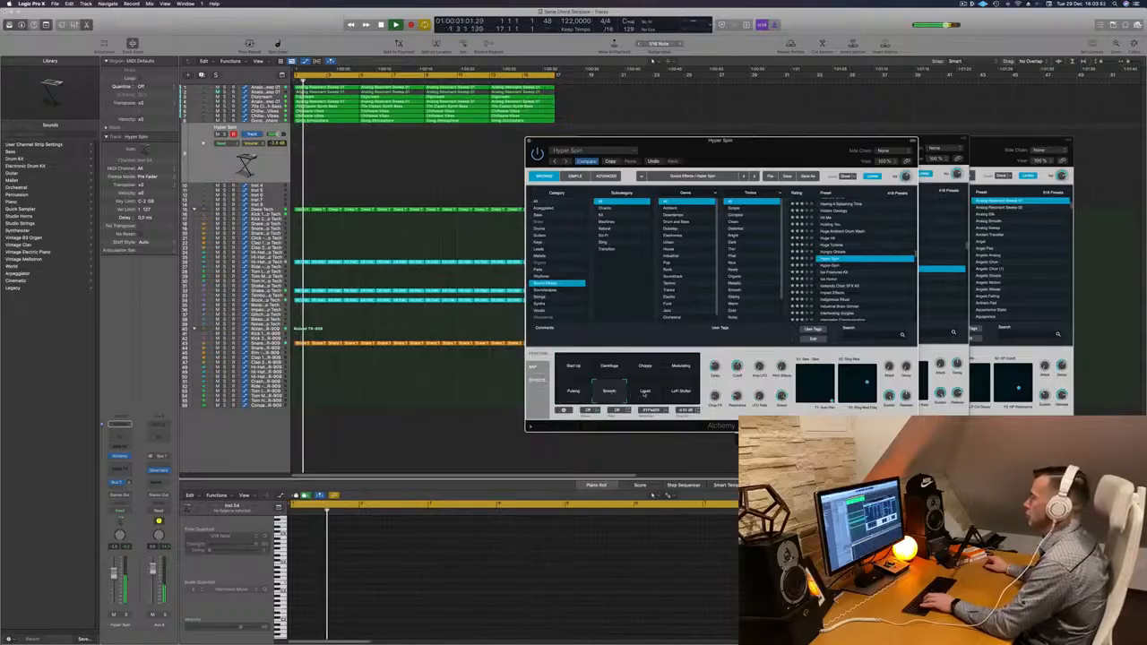
left_click(645, 393)
left_click(683, 392)
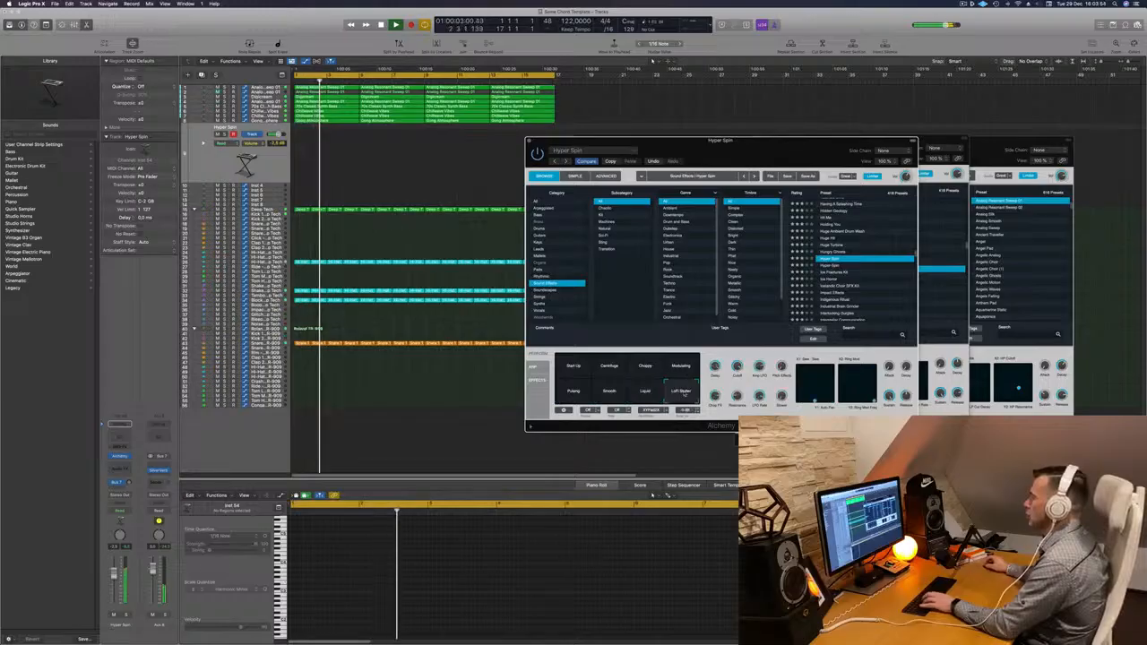
- Audition the second Hyper Spin preset, Ice Fractures Kit, Ice Horror, Indigenous Ritual and Industrial Brain Grinder
scroll(834, 255, "down", 2)
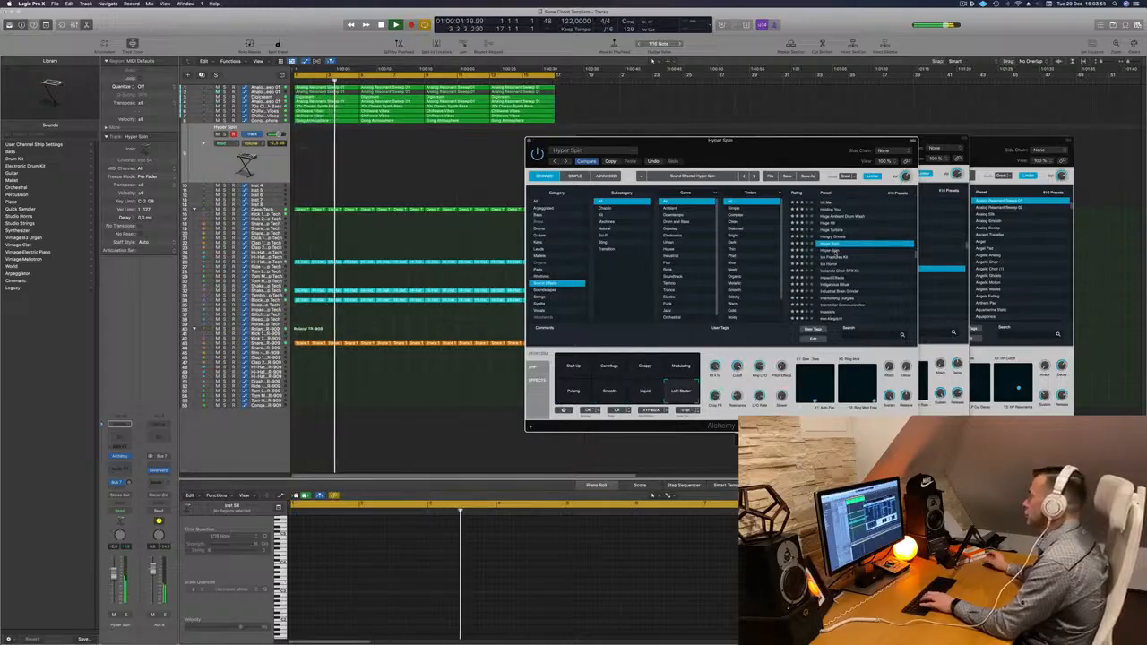
left_click(833, 251)
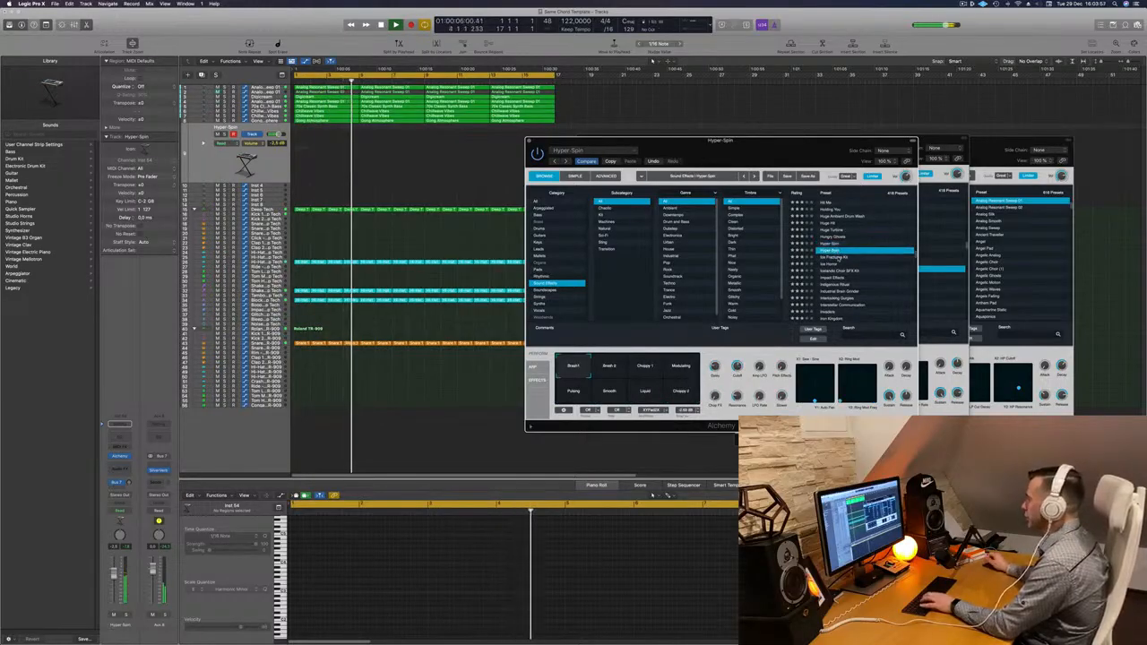
left_click(836, 258)
scroll(836, 259, "down", 1)
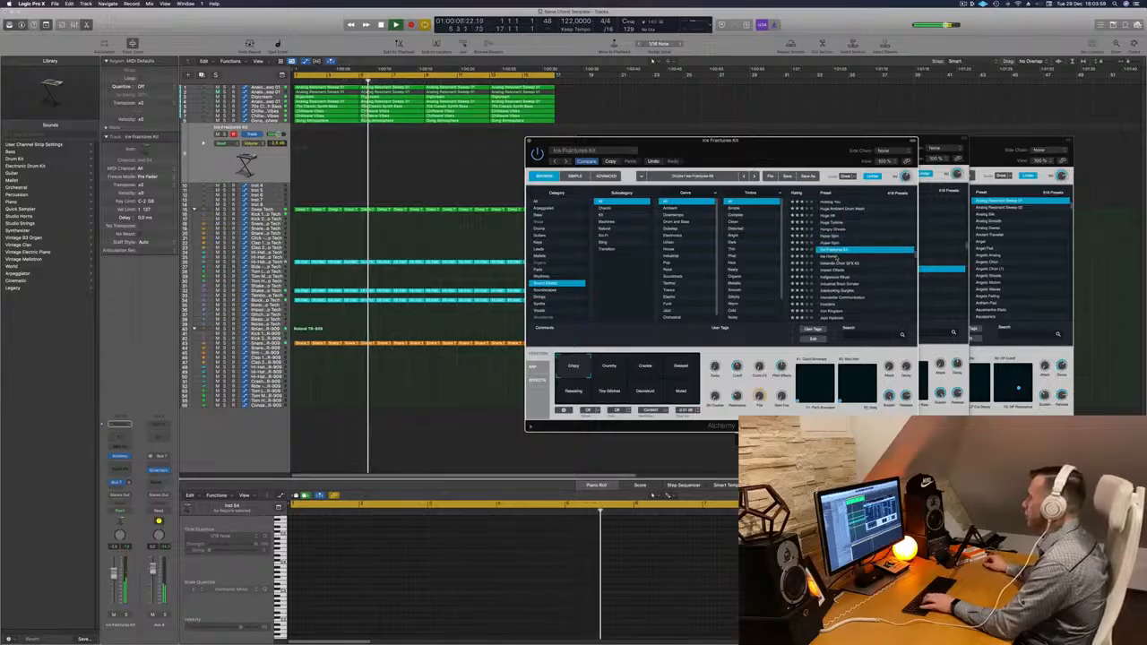
left_click(836, 258)
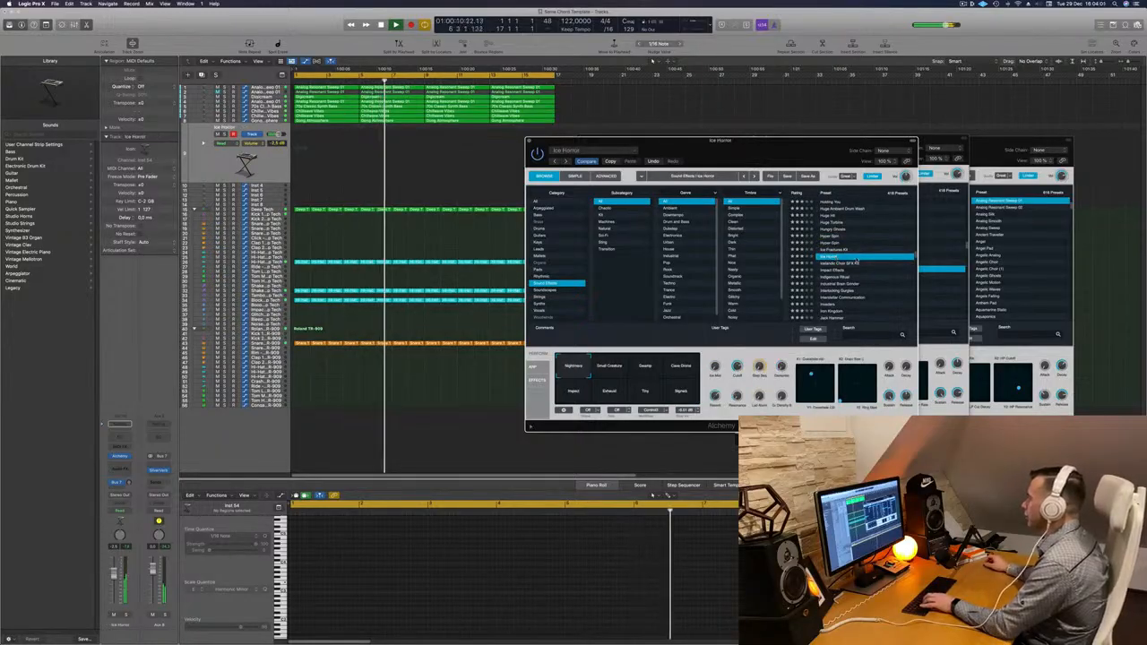
scroll(865, 264, "down", 2)
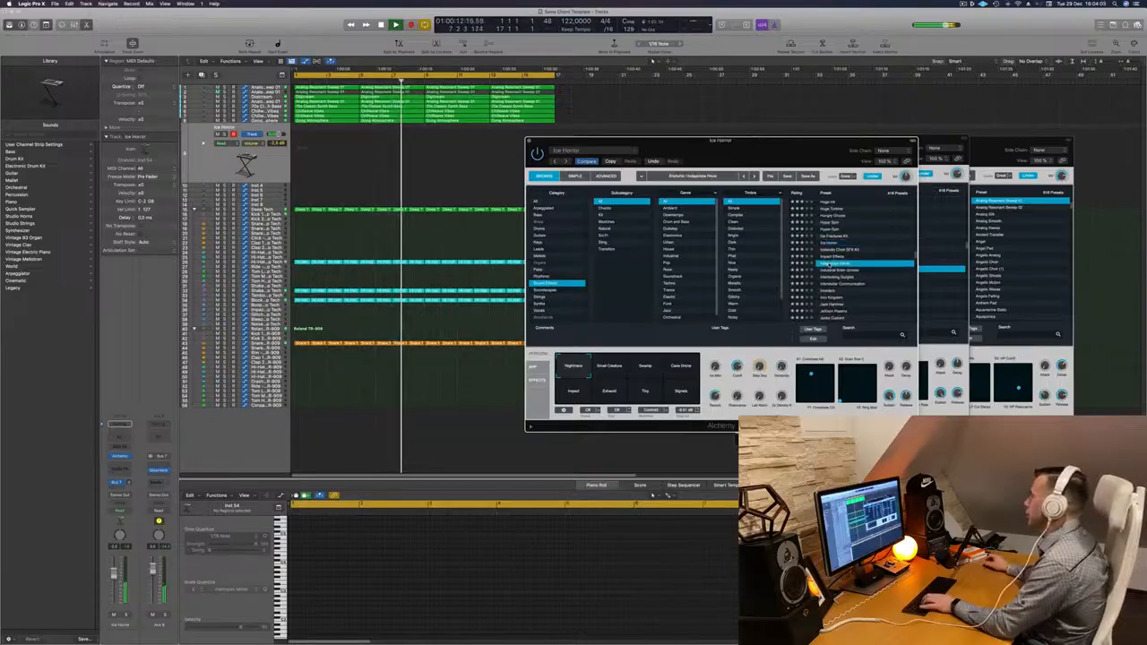
left_click(866, 264)
scroll(869, 262, "down", 3)
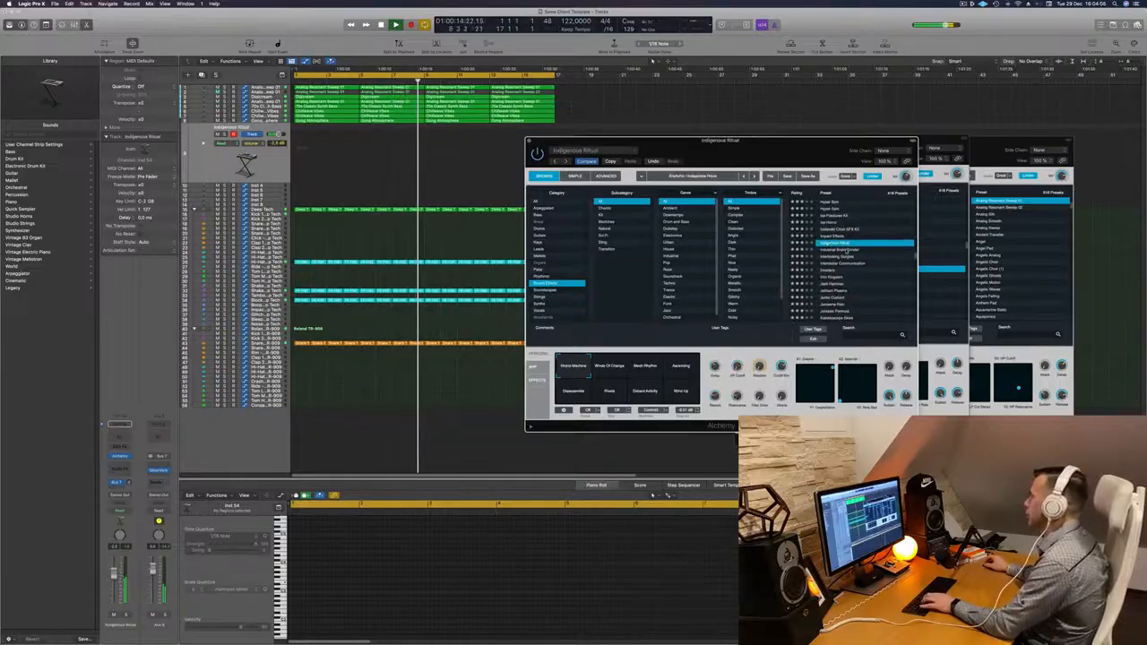
left_click(846, 249)
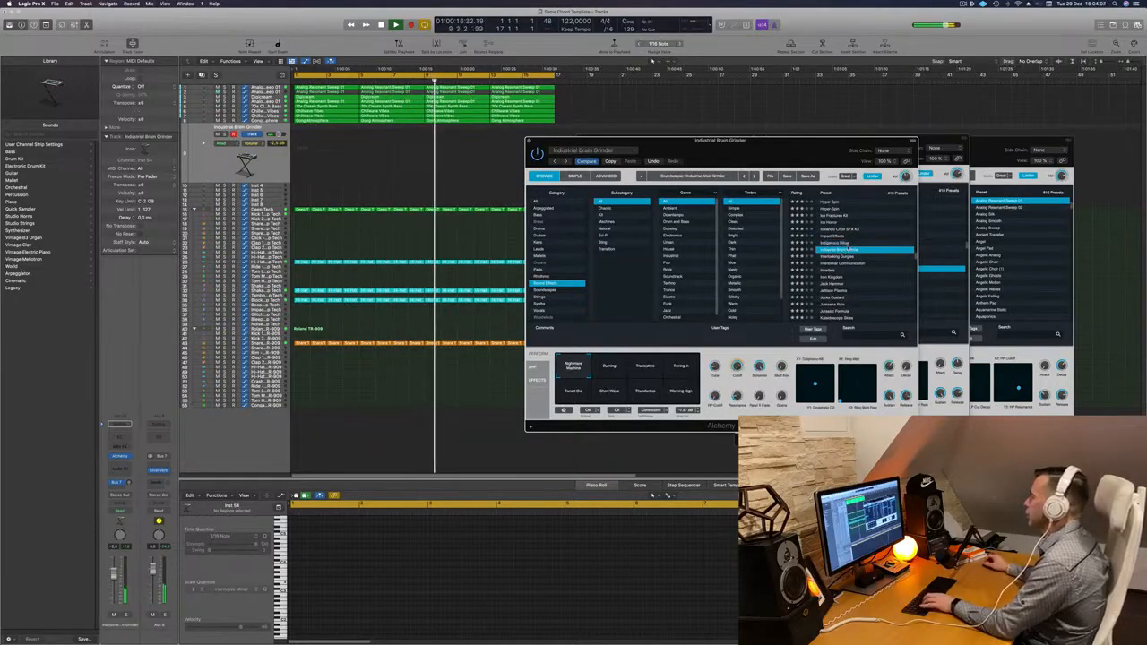
- Load the Interstellar Communication preset and audition its Danger, Say What You Will, Engine Room and Coordinates performance variations
left_click(848, 264)
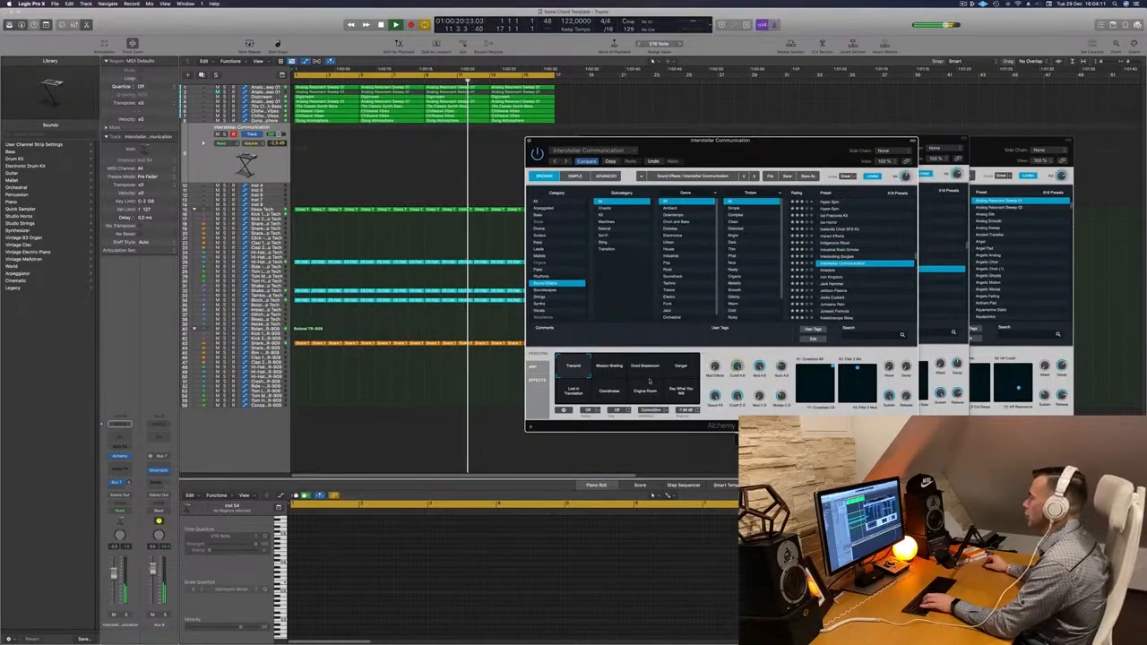
left_click(681, 368)
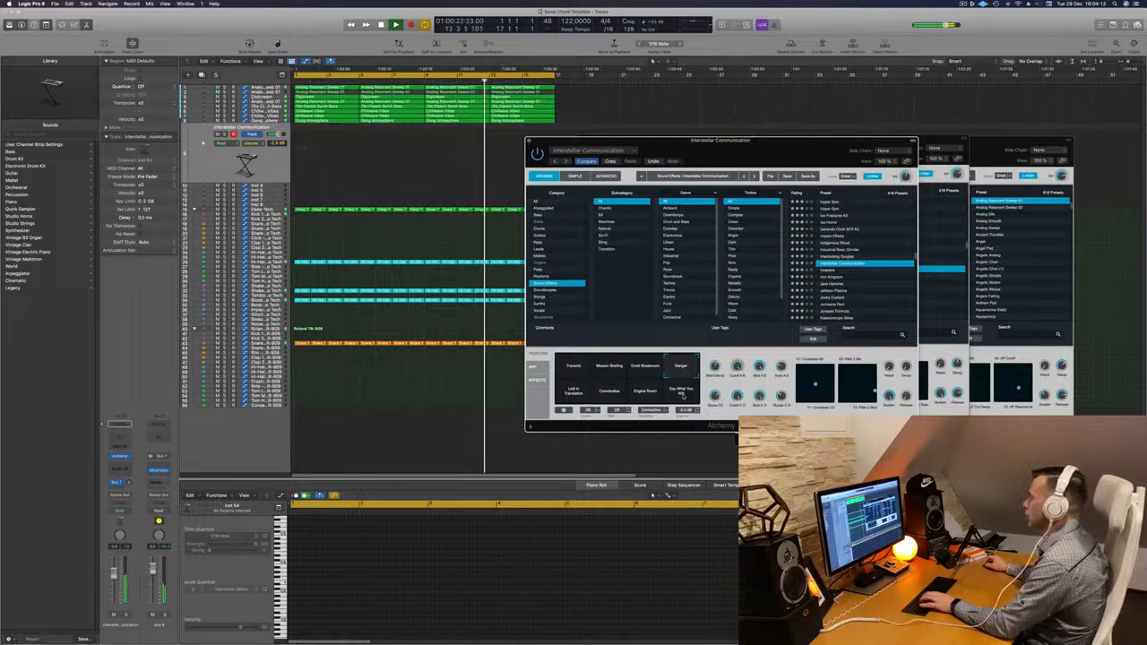
left_click(682, 395)
left_click(649, 395)
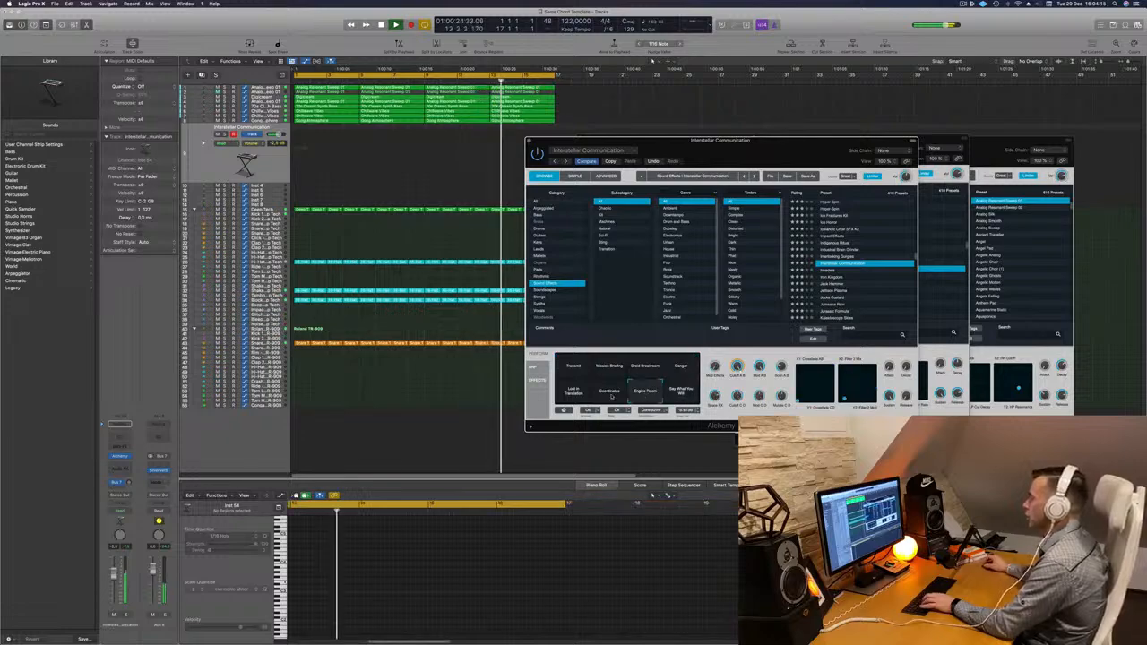
left_click(610, 395)
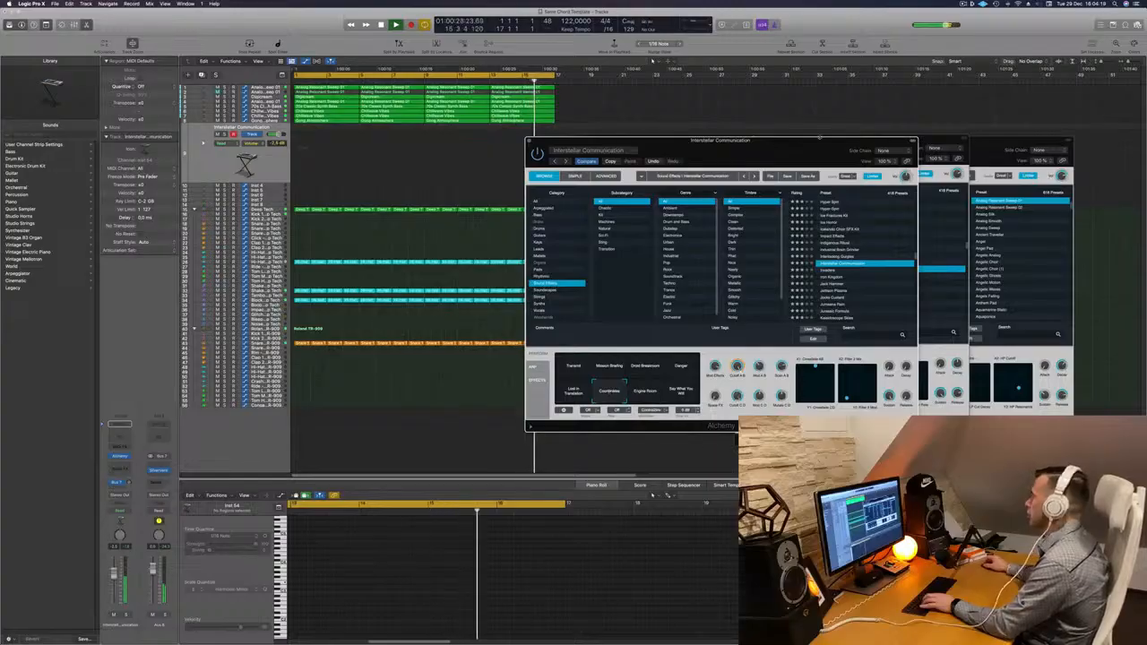
- Load the Invaders preset in the new track's Alchemy and record a MIDI region with it from bar 9 to bar 13
mouse_move(788, 149)
left_mouse_down()
mouse_move(745, 141)
mouse_move(798, 145)
left_mouse_up()
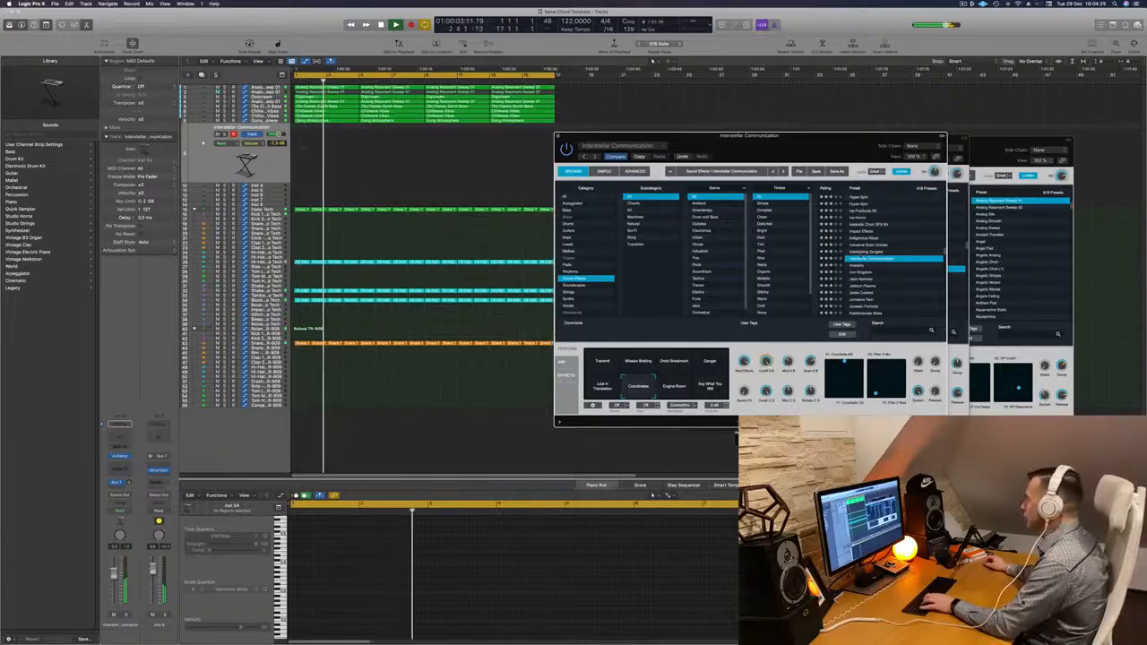
left_click(851, 266)
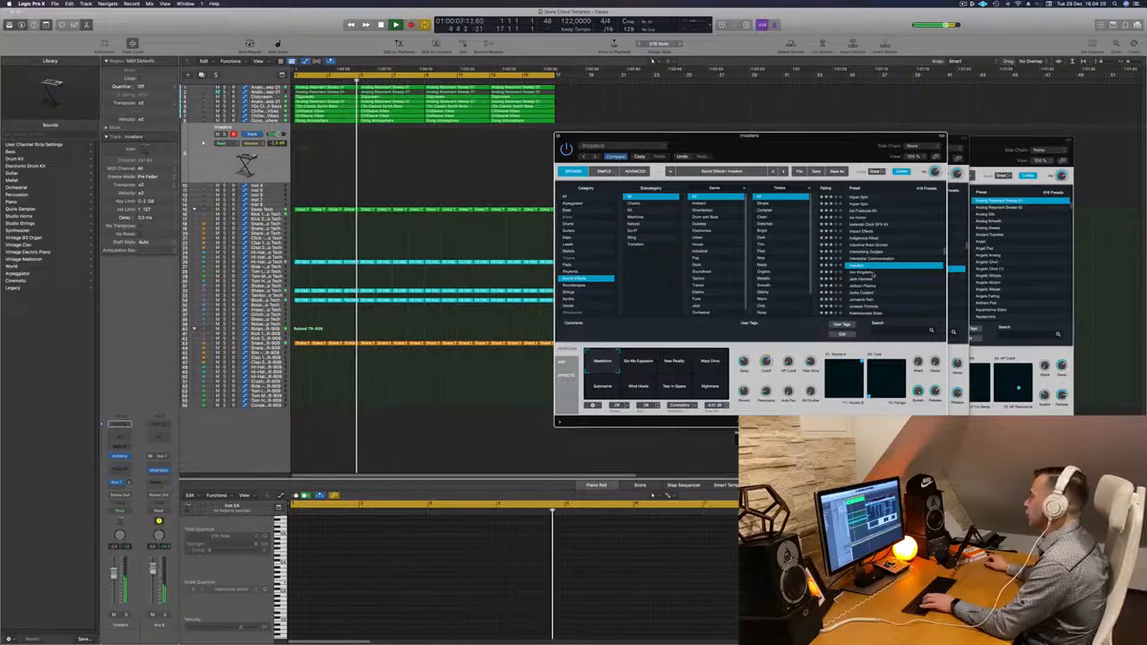
left_click_drag(809, 153, 1006, 198)
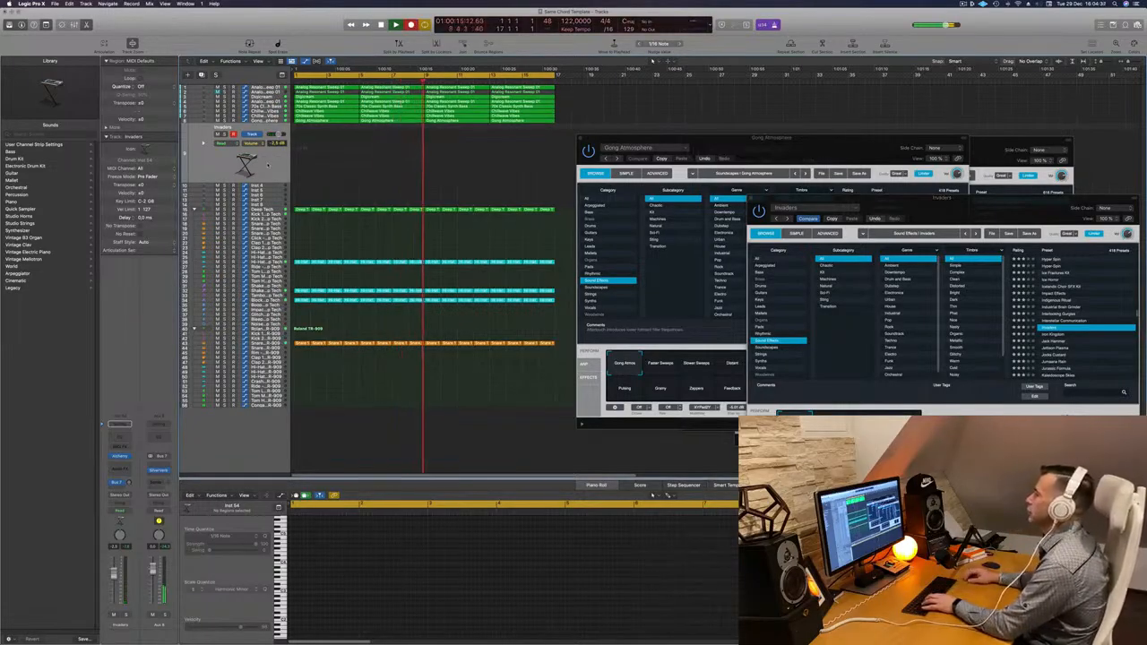
key("r")
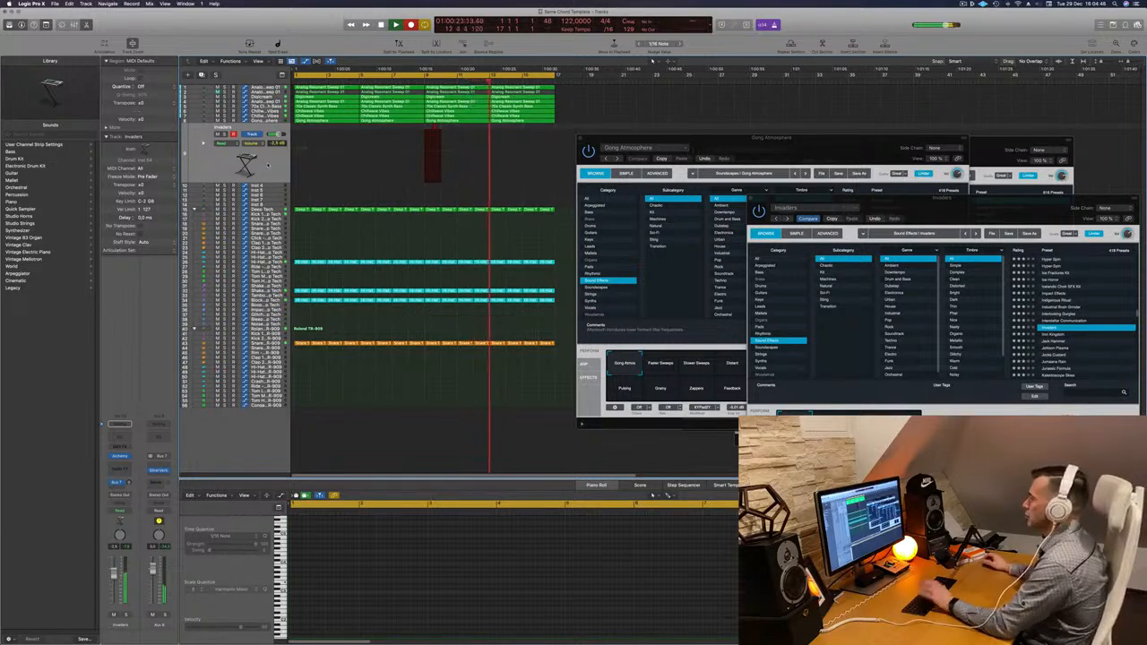
key("r")
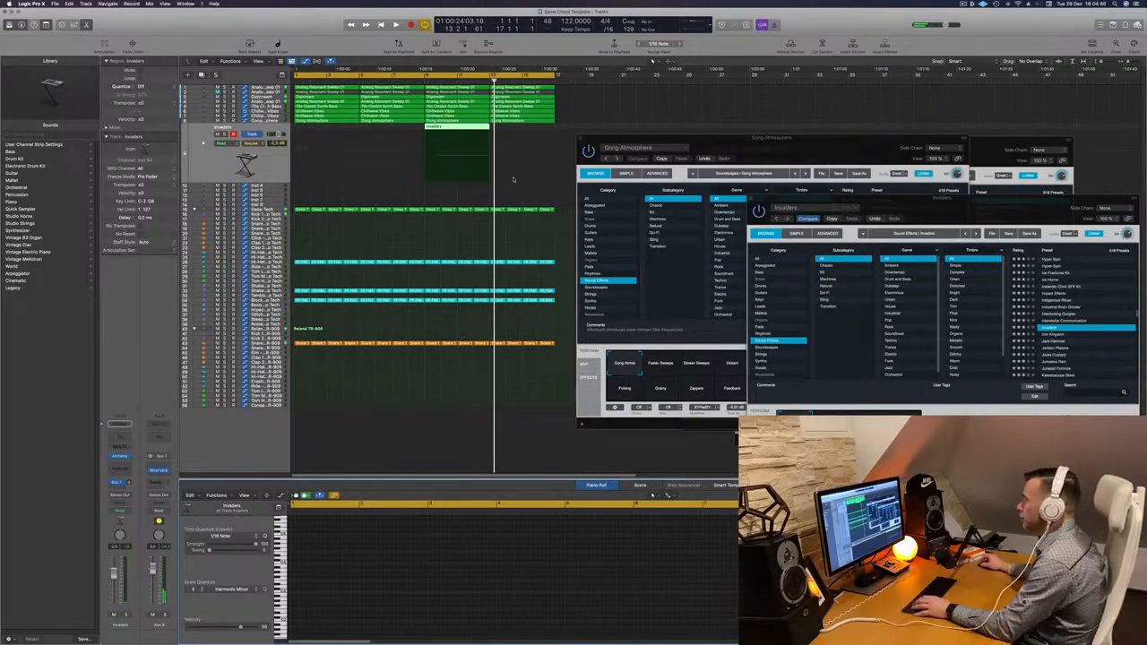
- Move the Invaders region to start at bar 5 and delete the Chillwave Vibes regions between bars 5 and 9
key("space")
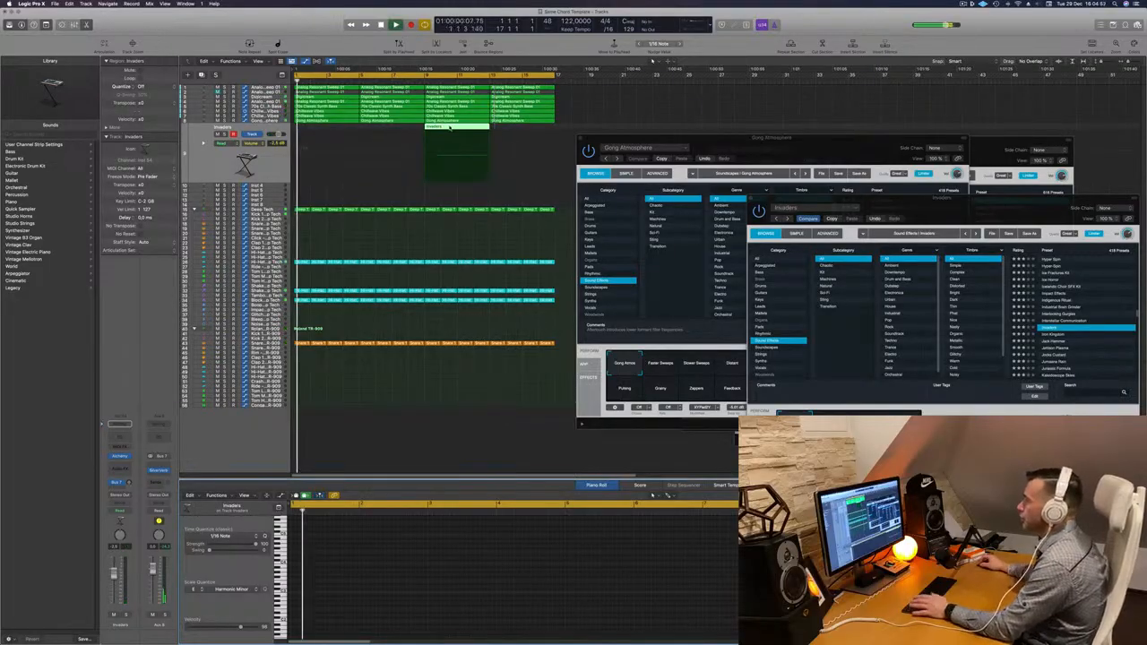
left_click_drag(450, 128, 378, 130)
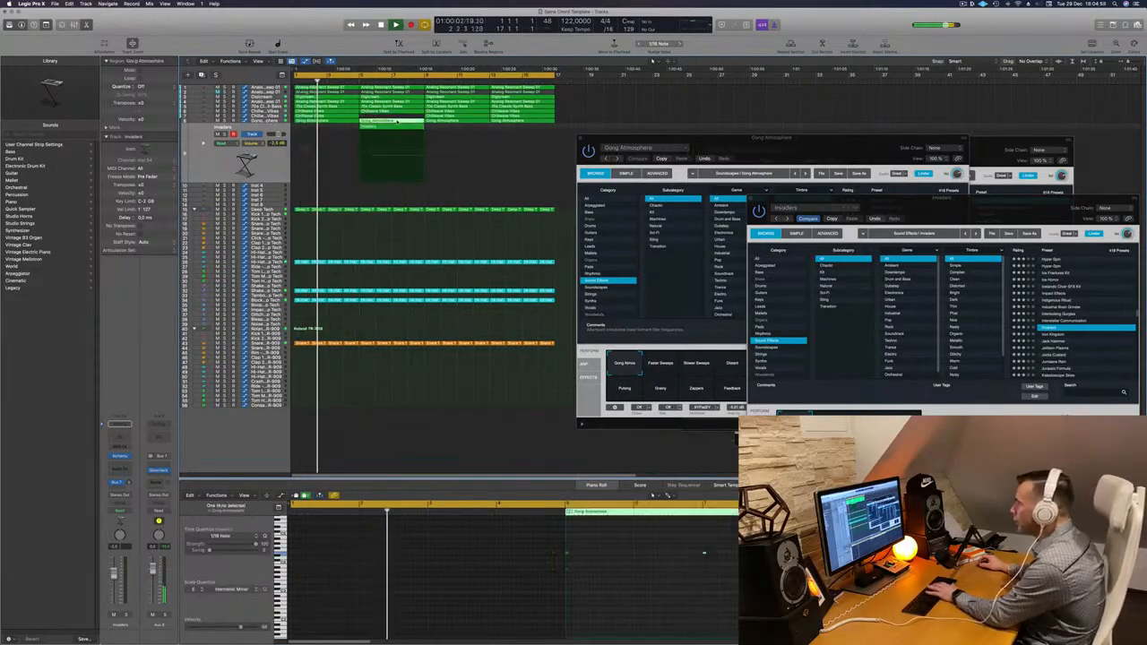
key("super+z")
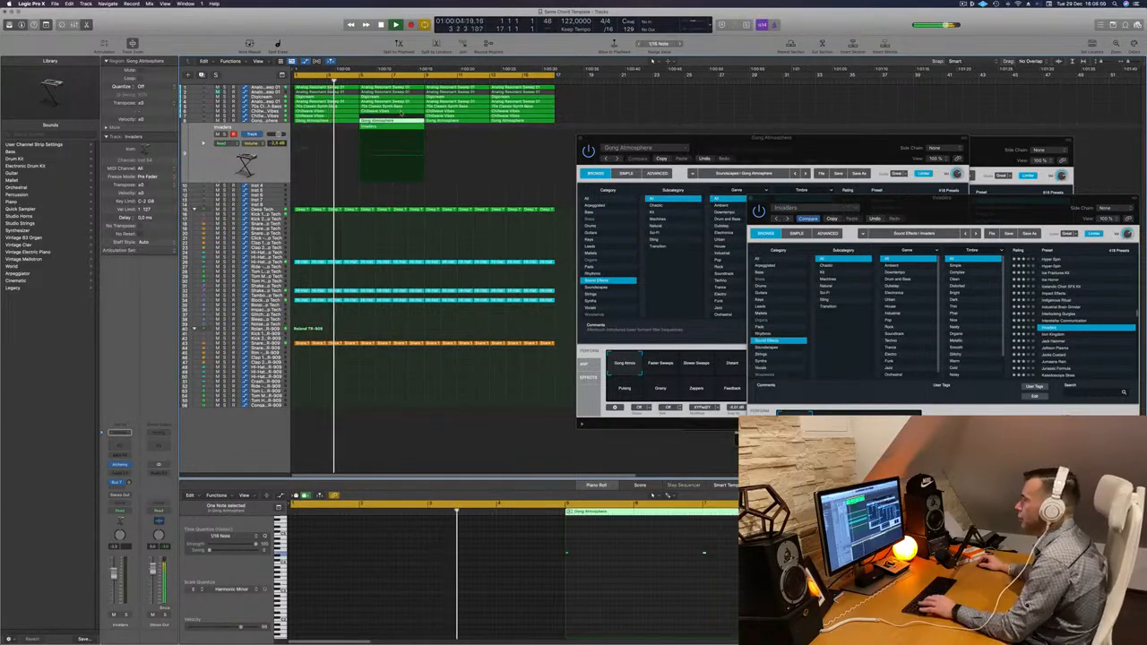
left_click(395, 112)
key("Delete")
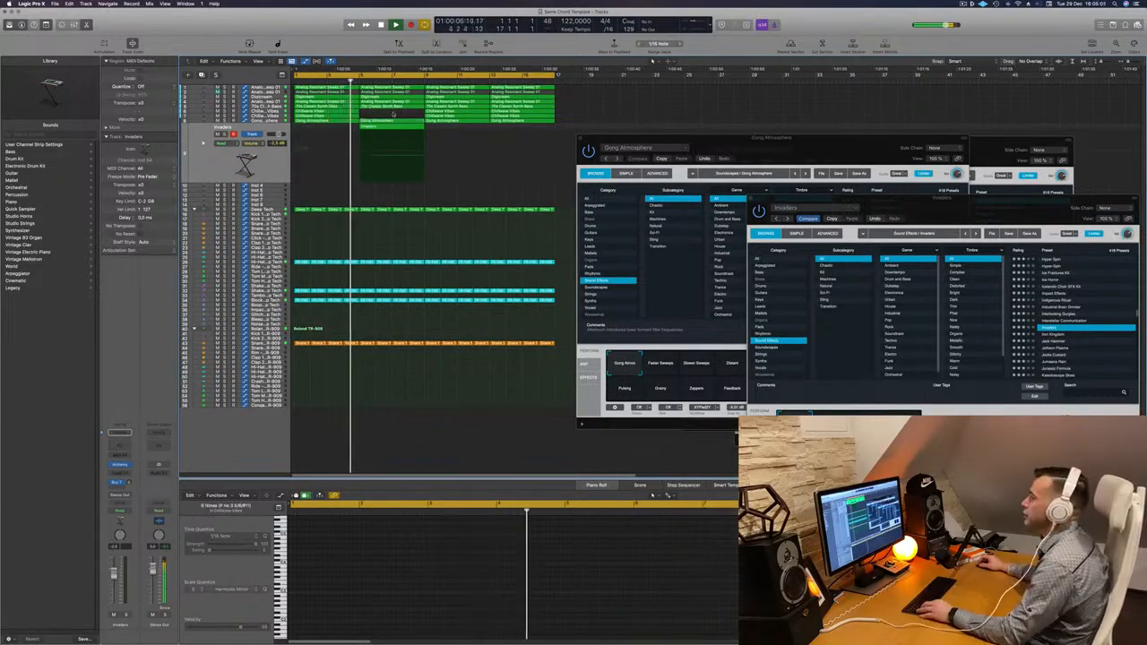
- Lower the Invaders track's volume and raise its Bus 7 send during playback
key("super+Left")
key("super+Left")
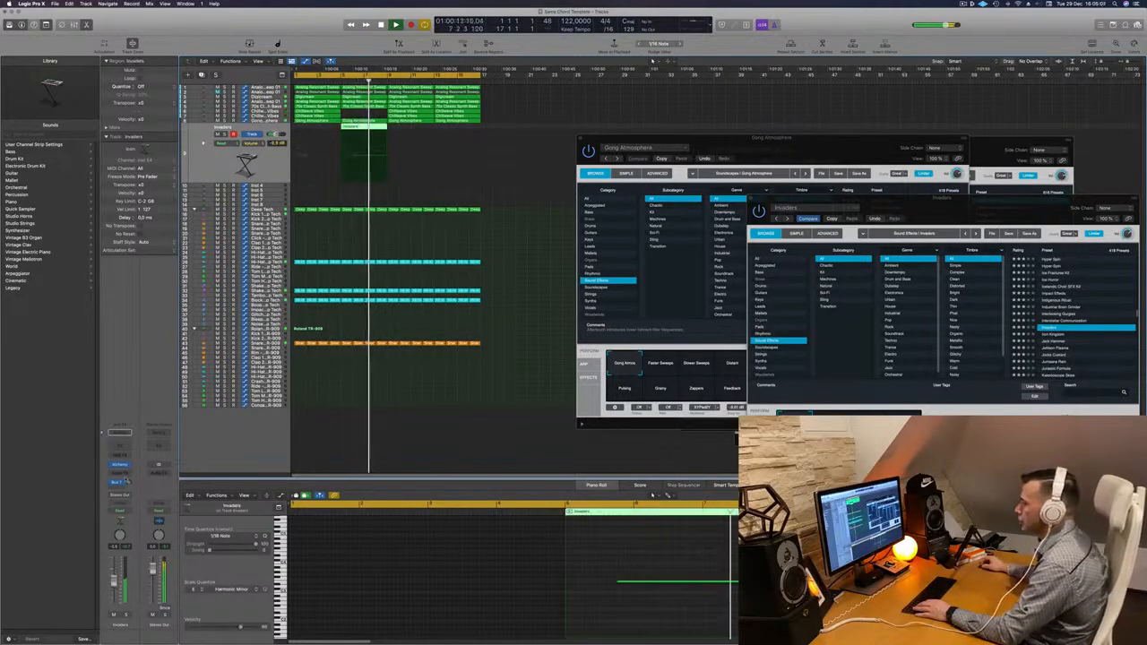
left_click_drag(128, 482, 133, 454)
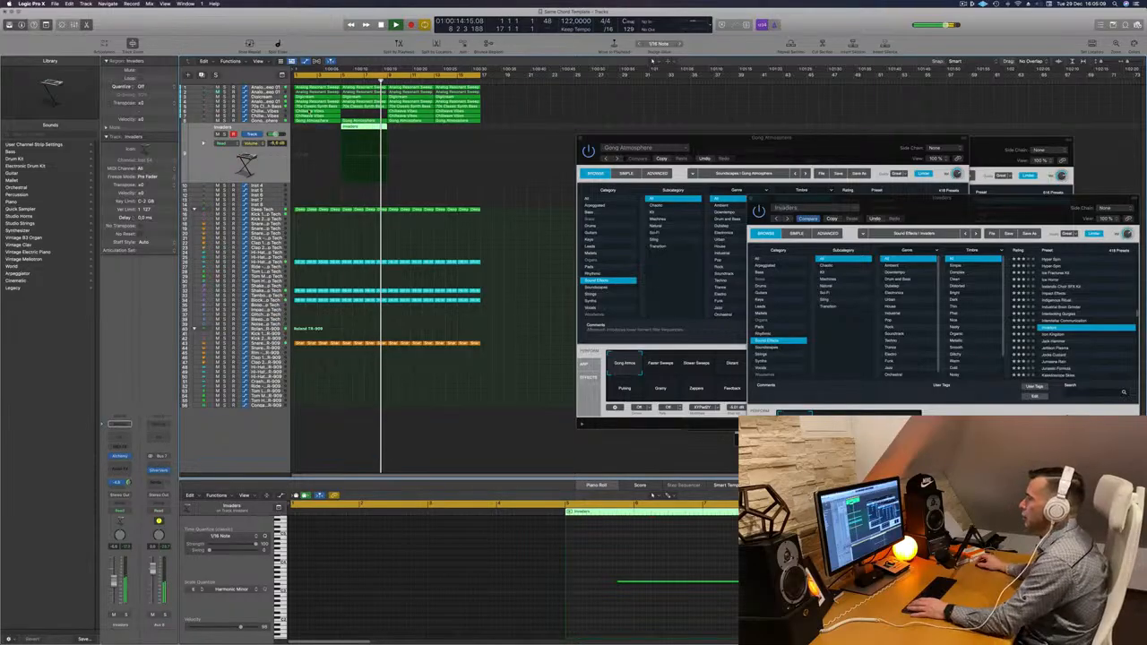
- Repeat all regions of the arrangement once so the copies run from bar 17 to bar 33
key("super+Left")
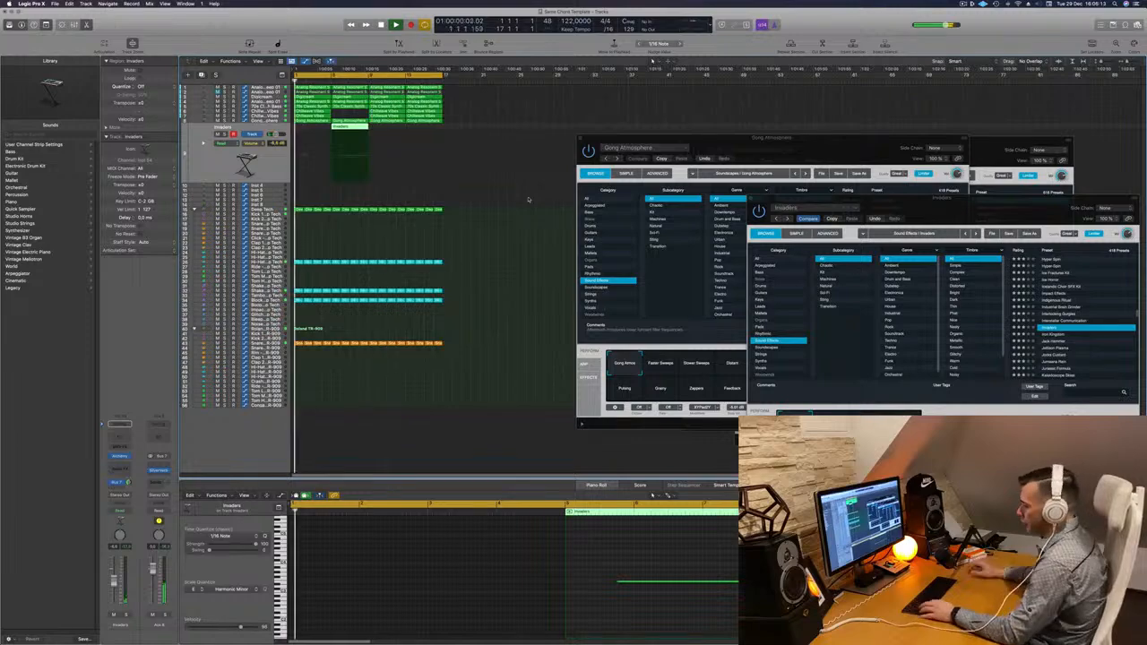
key("super+r")
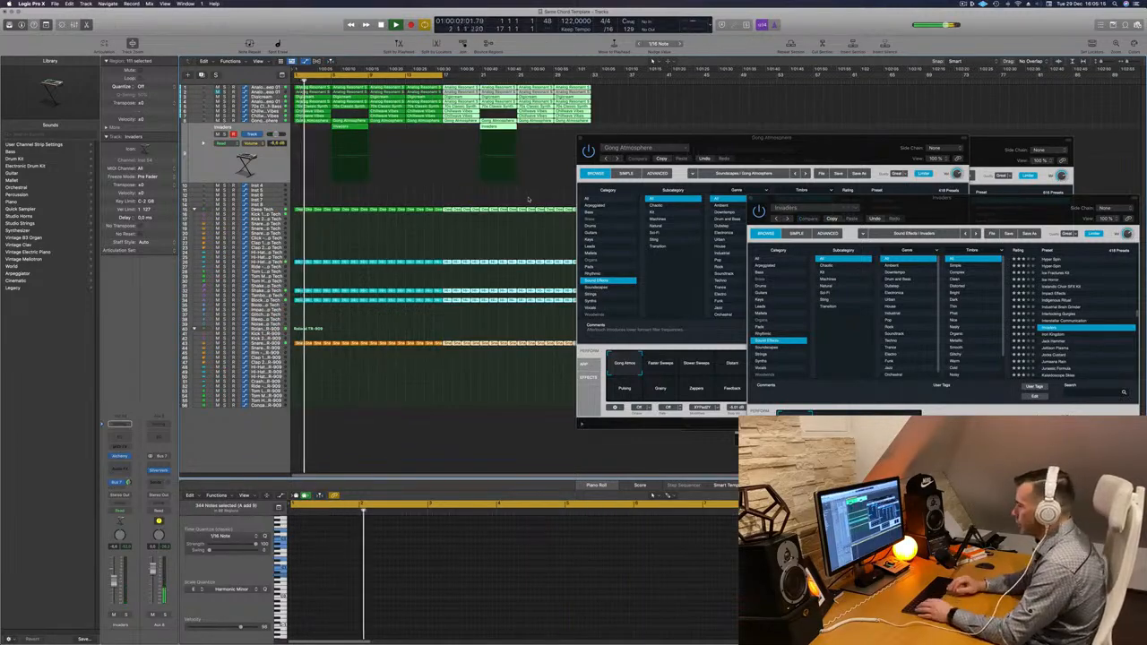
left_click(471, 199)
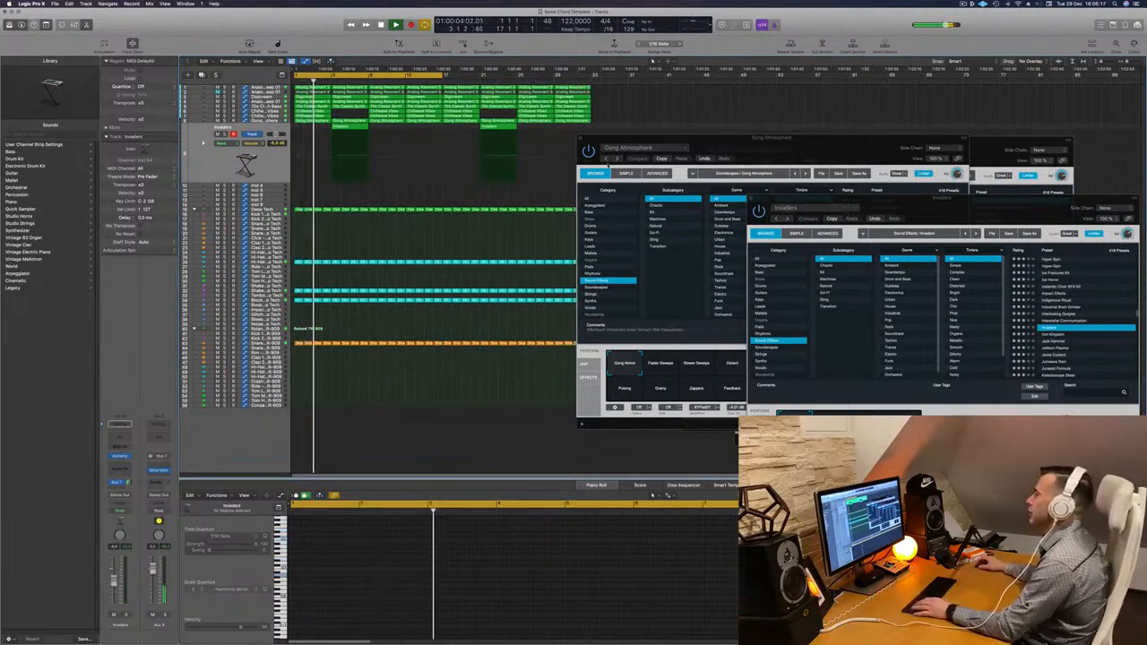
- Move the Gong Atmosphere plug-in window clear of the arrangement and extend the cycle range to bar 33
left_click_drag(726, 140, 821, 168)
key("Return")
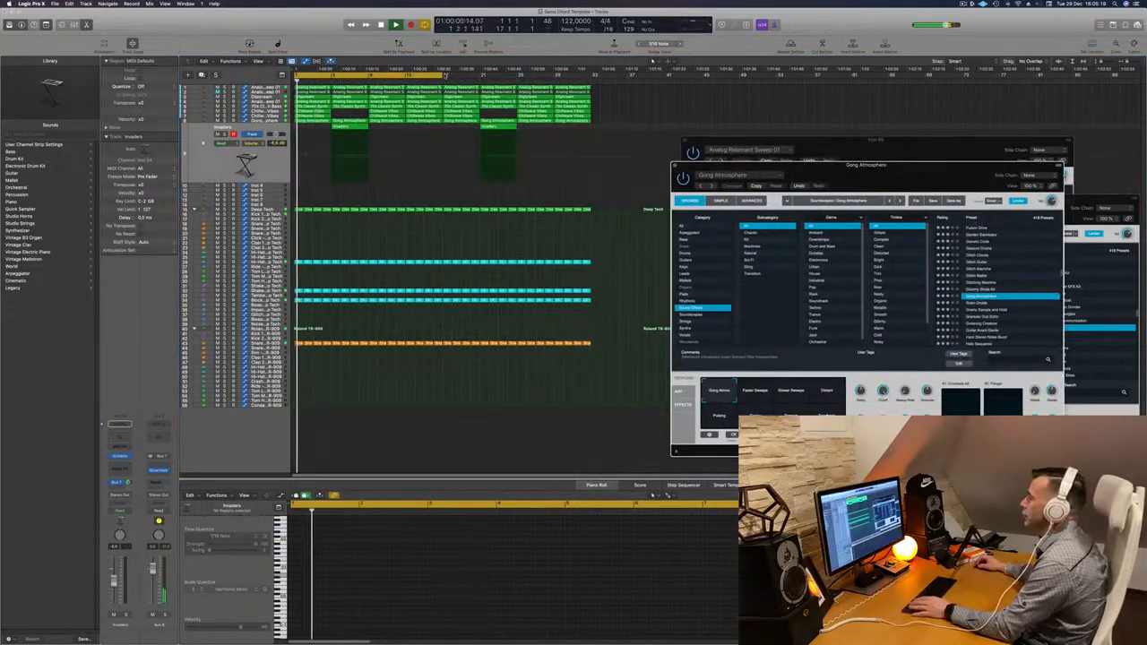
left_click_drag(479, 131, 408, 87)
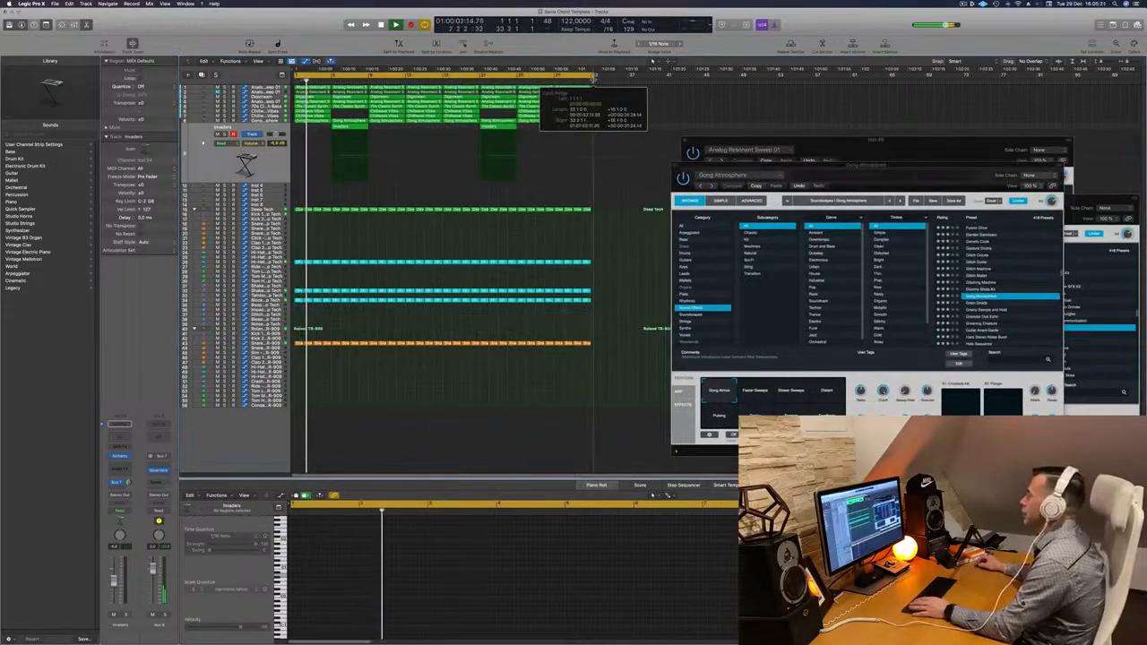